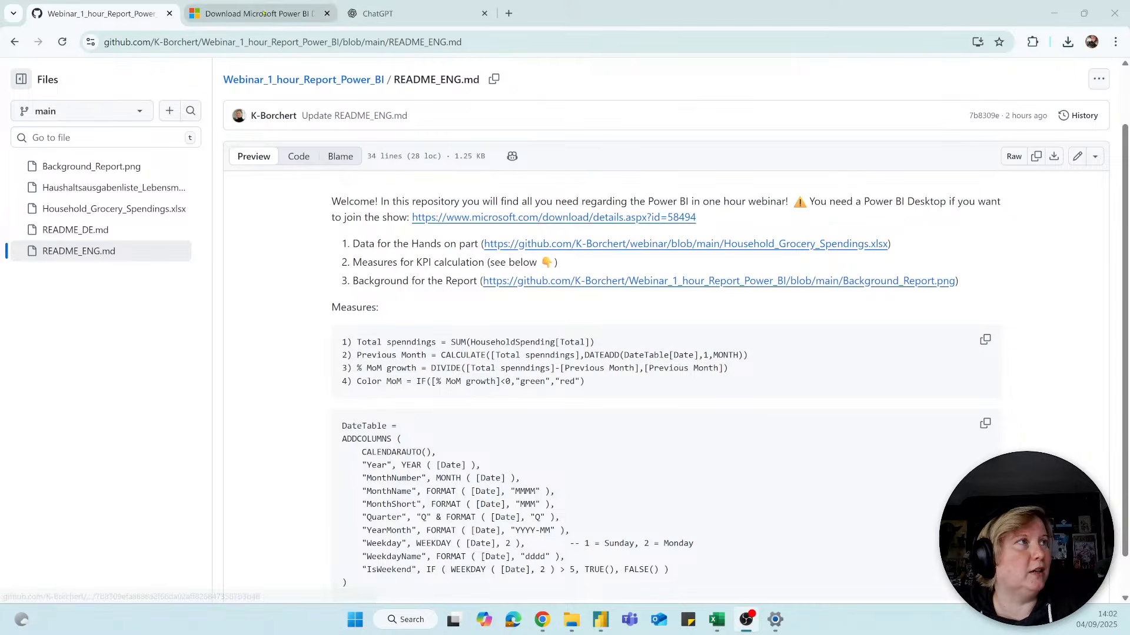
View the language choices on the Power BI Desktop download page and return to the GitHub README
left_click(259, 13)
left_click(573, 513)
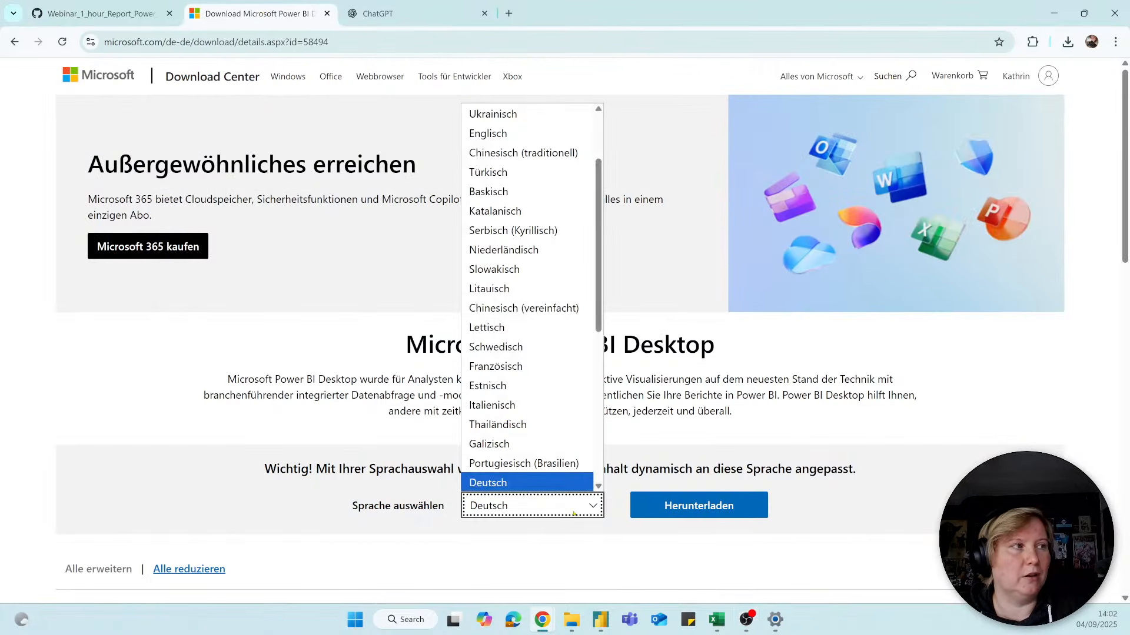
left_click(92, 3)
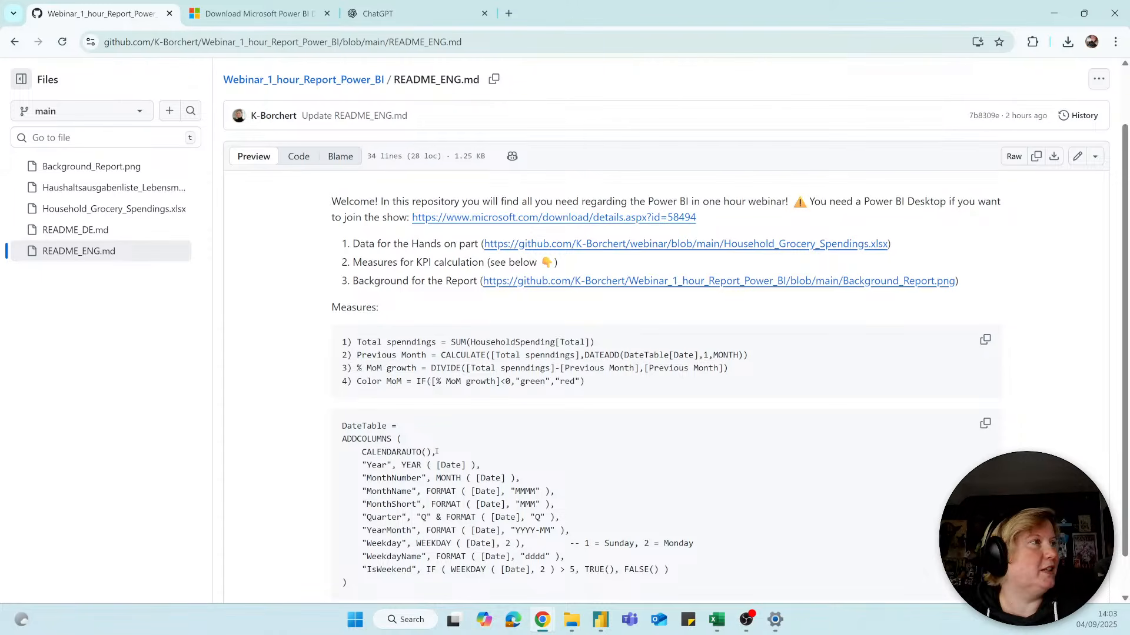
View the Household_Grocery_Spendings workbook in Excel and switch to the Solution file report in Power BI Desktop
left_click(716, 619)
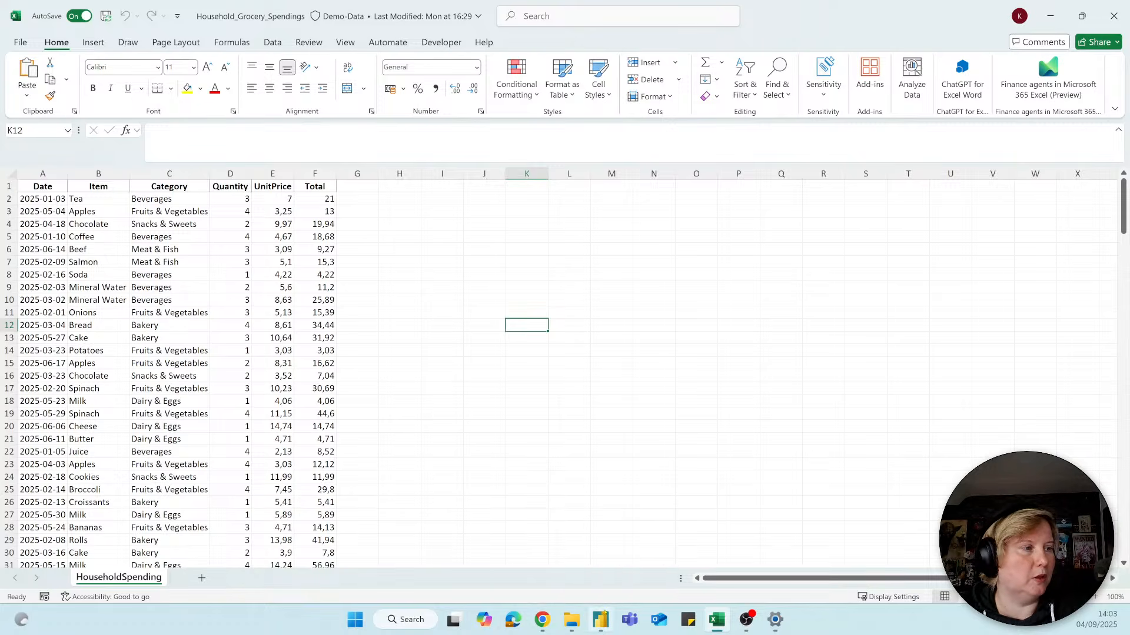
mouse_move(600, 620)
left_click(588, 539)
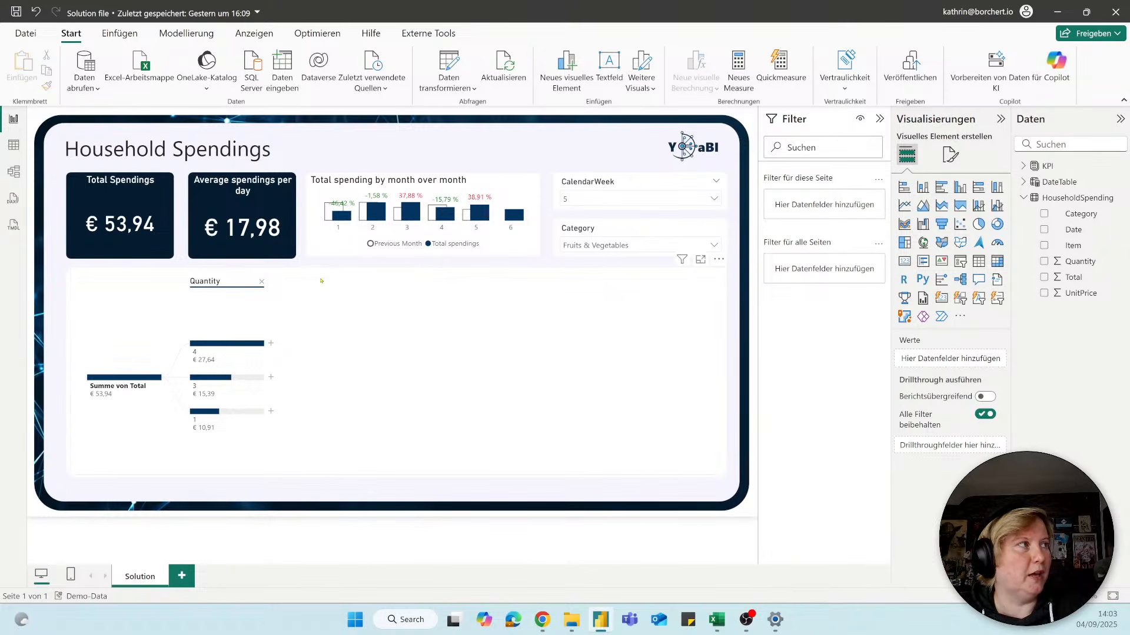
Remove the Quantity level from the decomposition tree and set the CalendarWeek slicer to 6
left_click(261, 282)
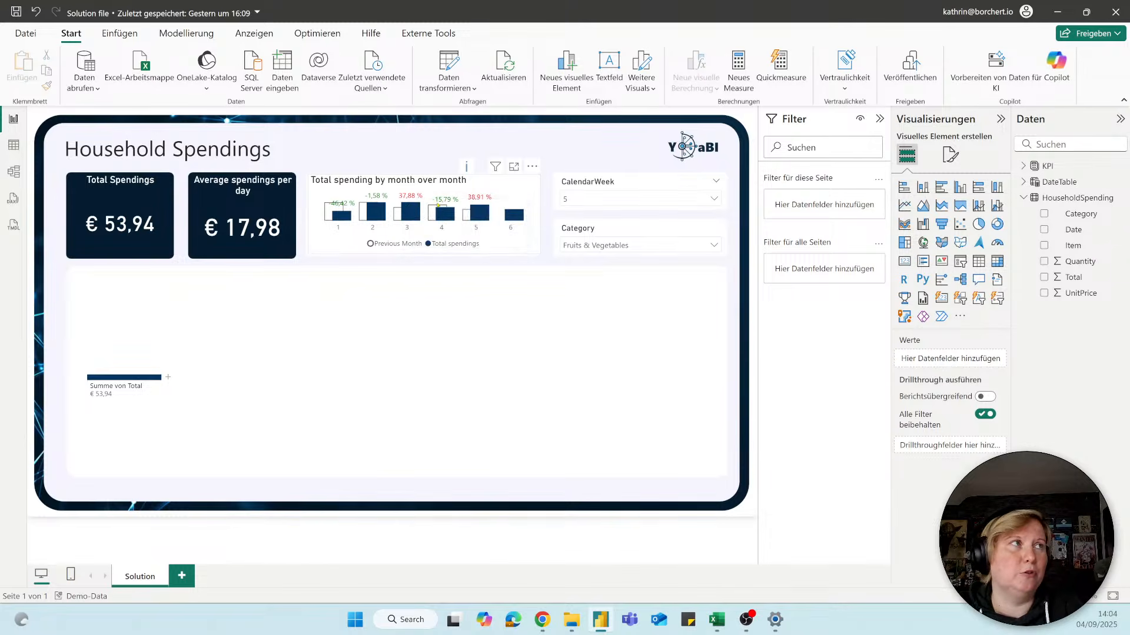
left_click(597, 200)
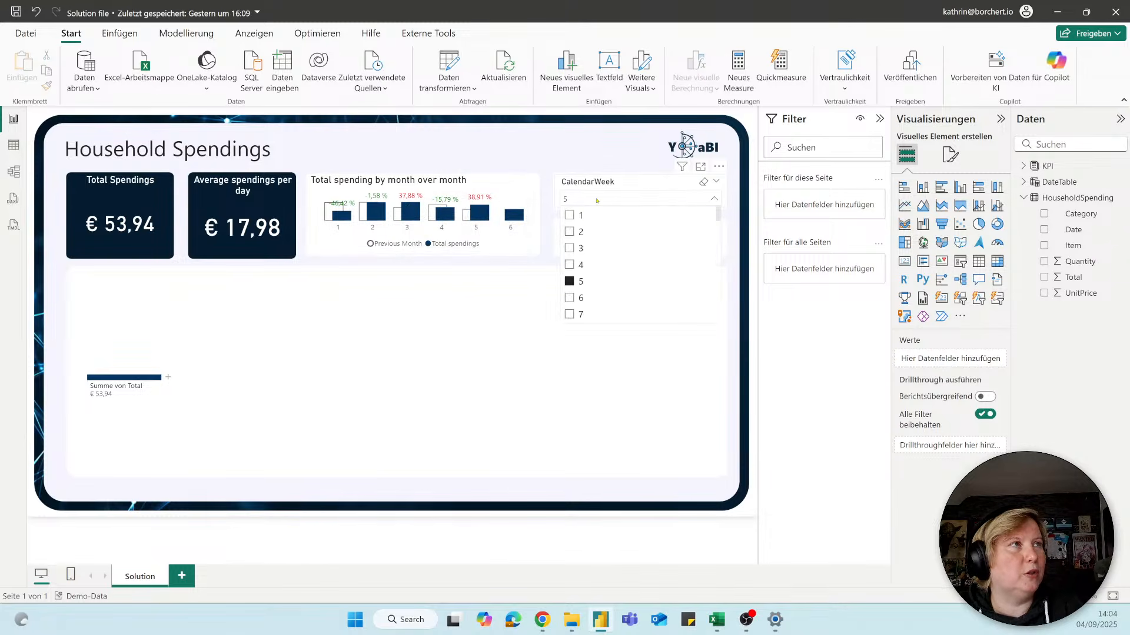
left_click(573, 299)
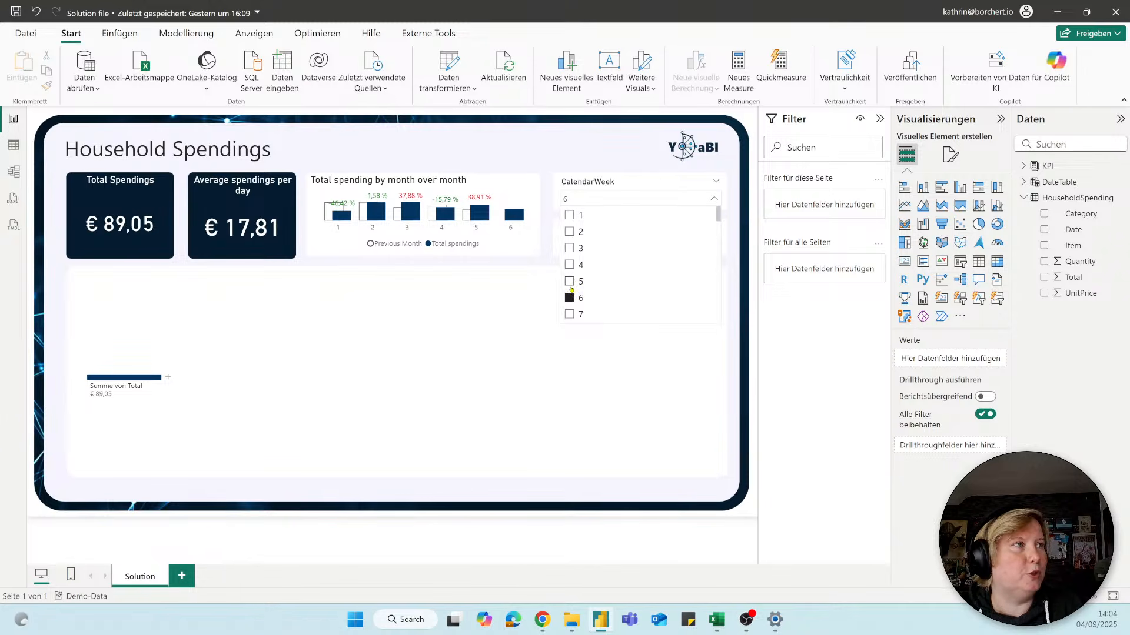
left_click(569, 283)
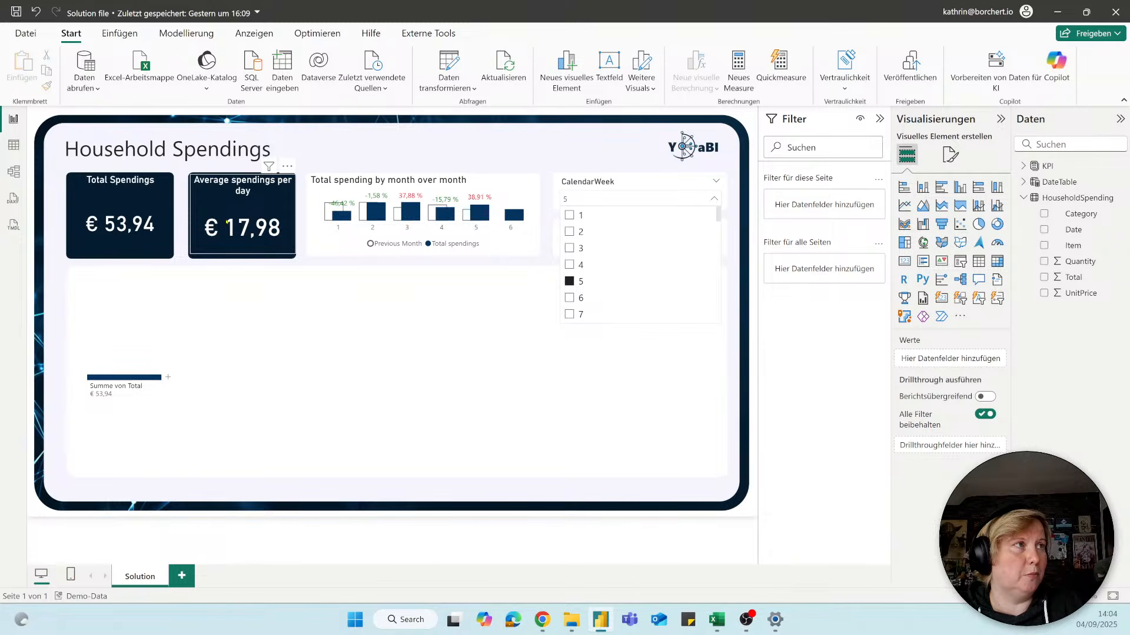
left_click(569, 299)
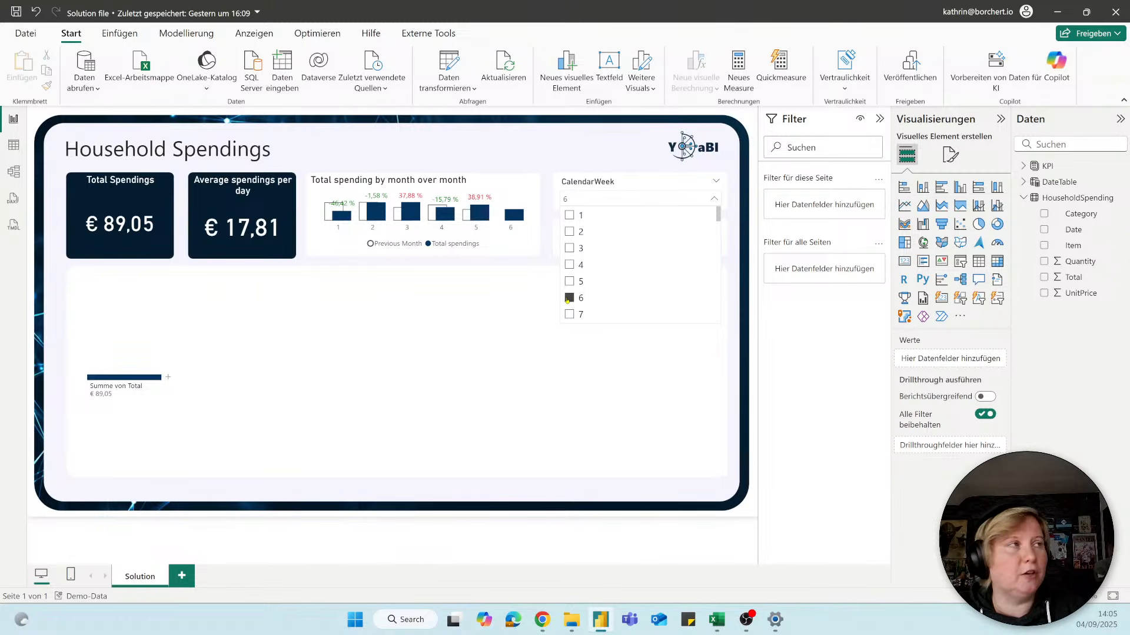
left_click(654, 200)
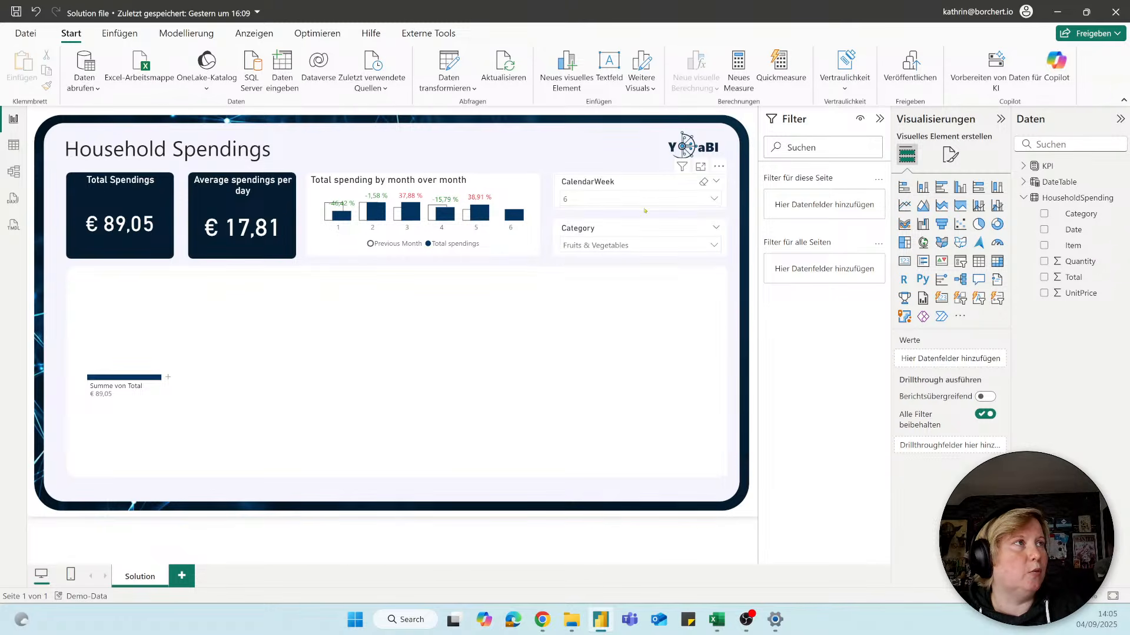
Split the total in the decomposition tree by Category and clear the selection in the Category slicer
left_click(626, 242)
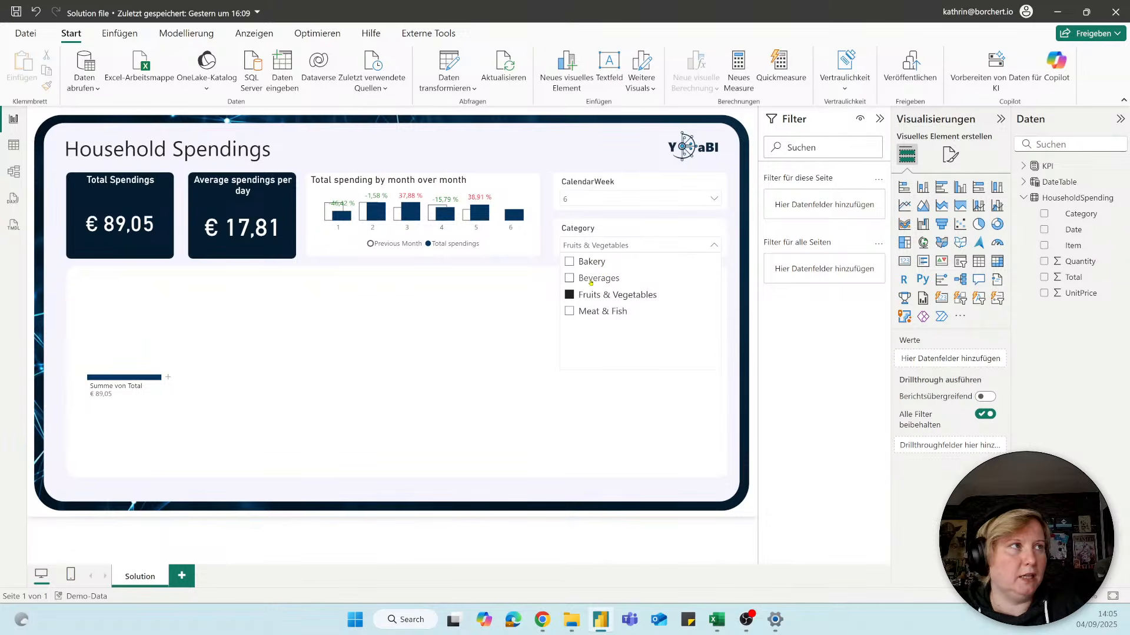
left_click(210, 406)
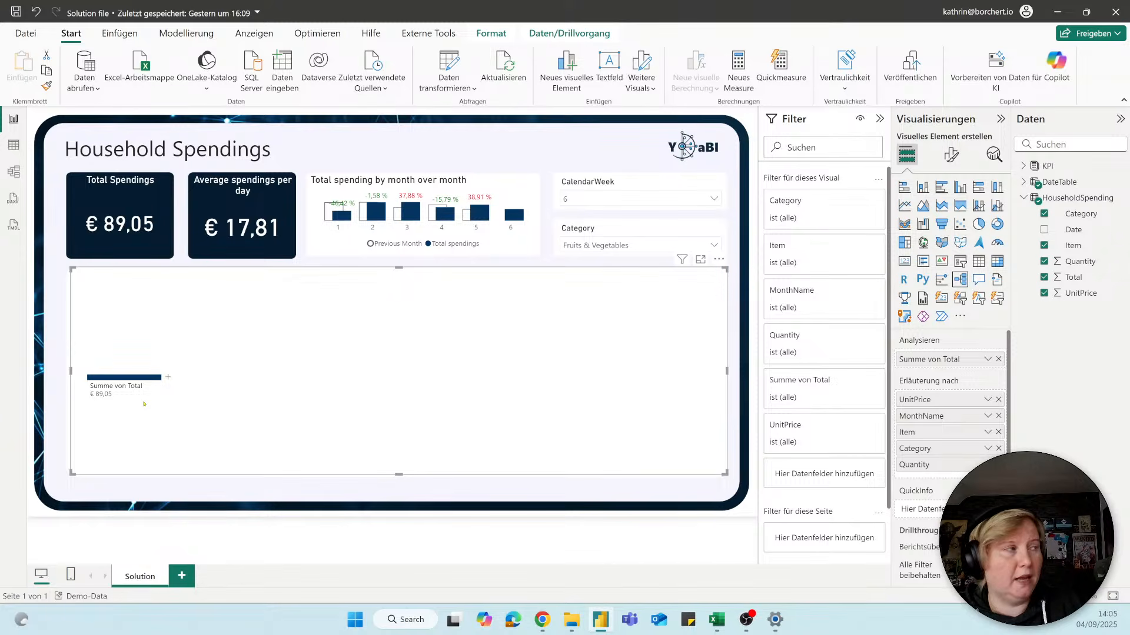
left_click(167, 378)
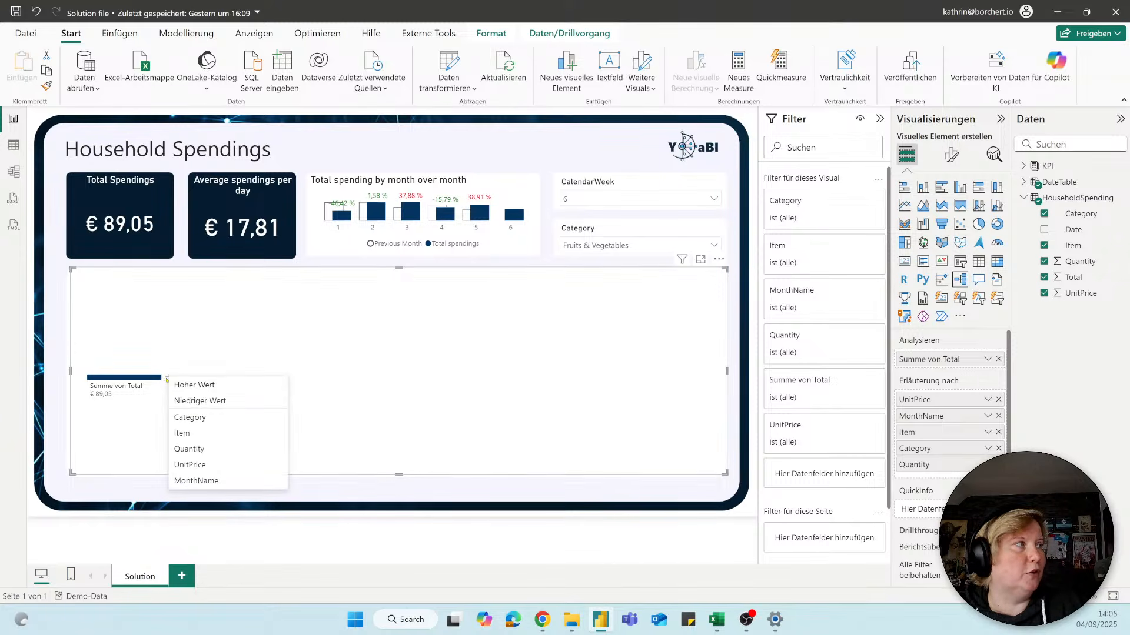
left_click(202, 418)
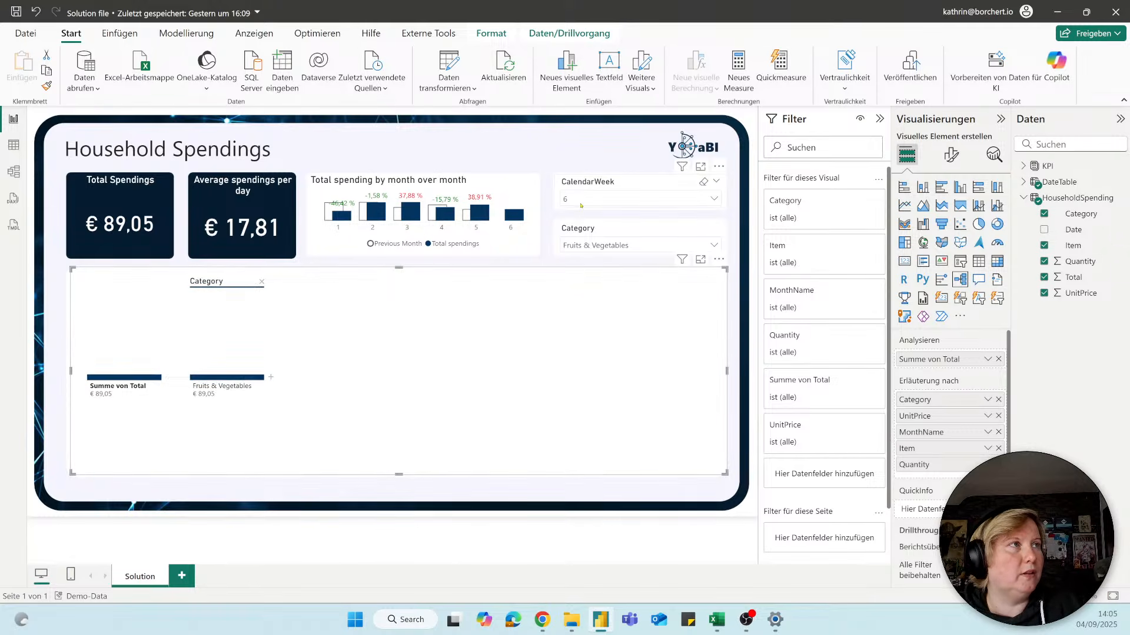
left_click(577, 247)
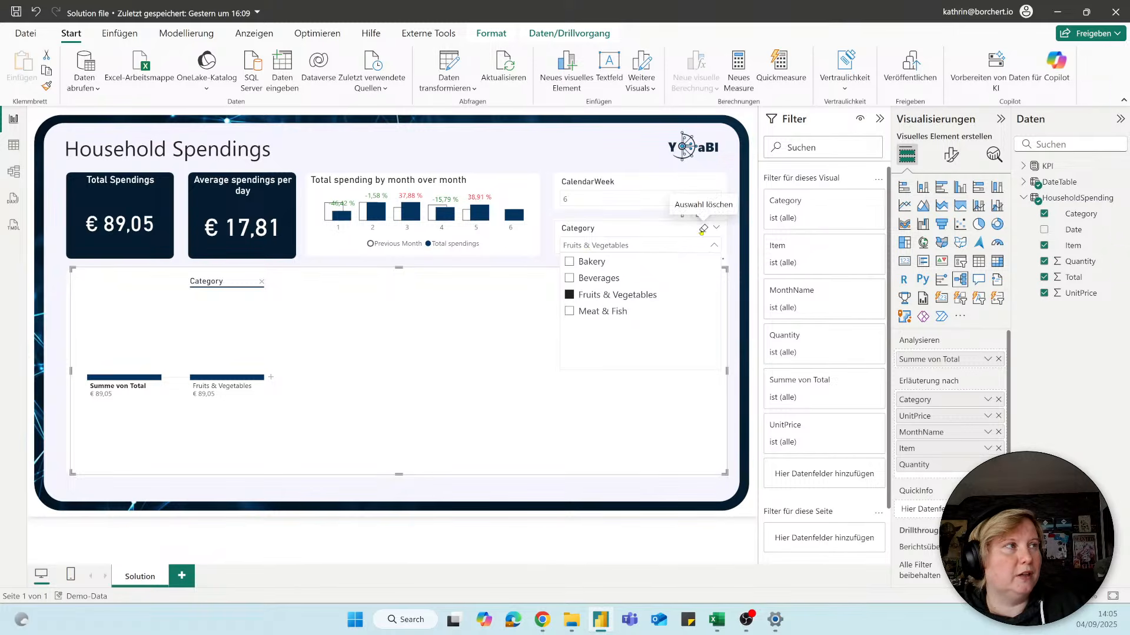
left_click(701, 229)
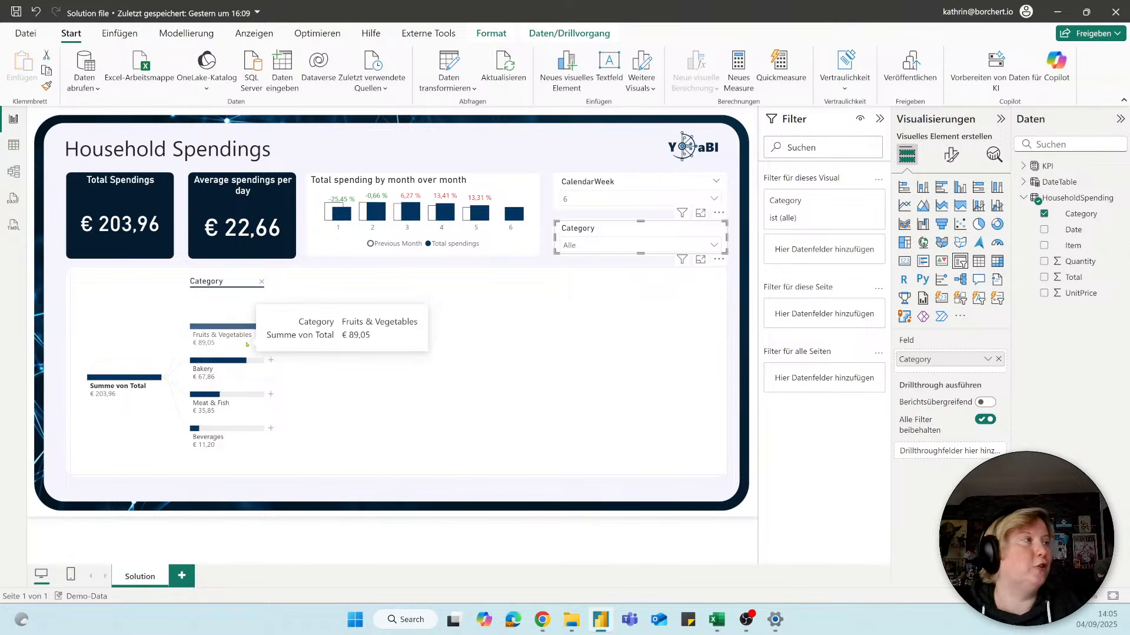
Break down Fruits & Vegetables by Item and Bananas by UnitPrice in the decomposition tree
left_click(271, 326)
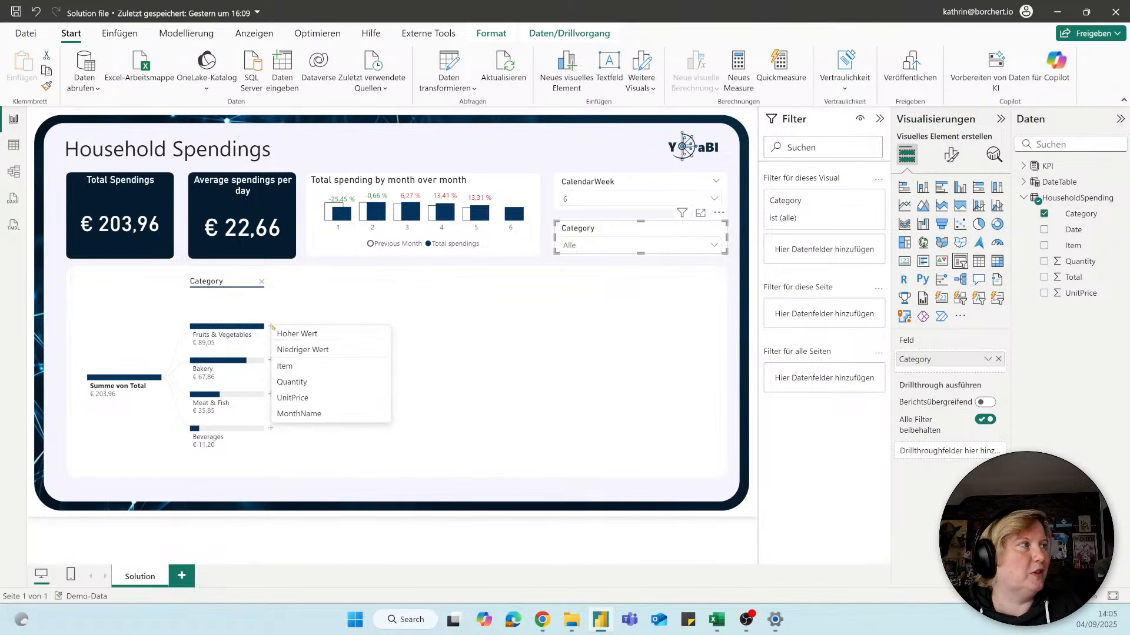
left_click(288, 366)
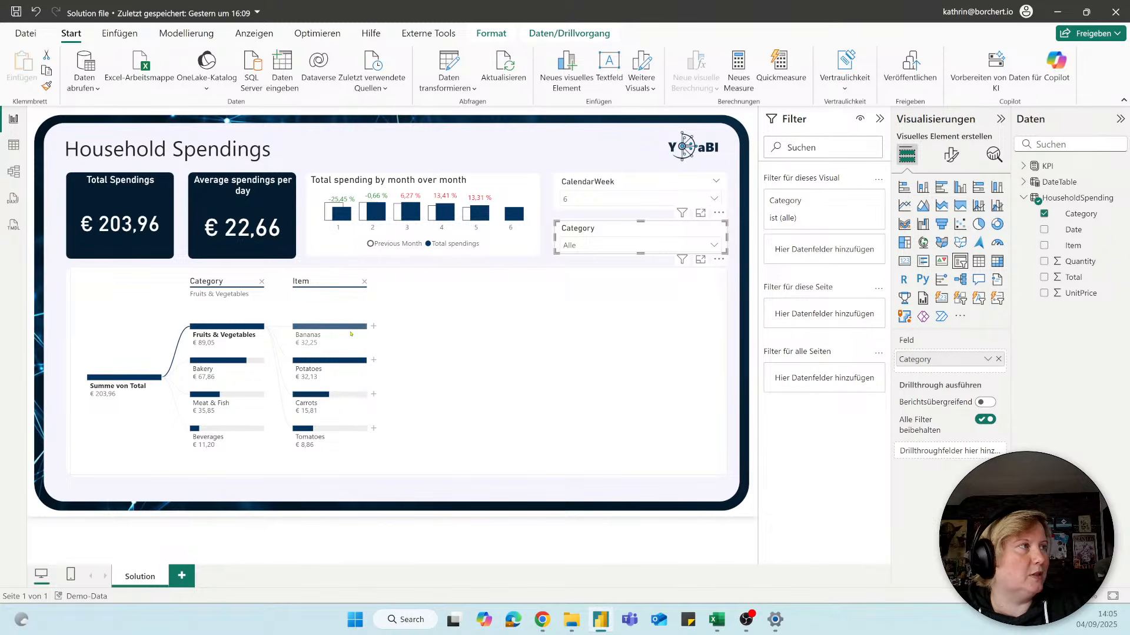
left_click(374, 328)
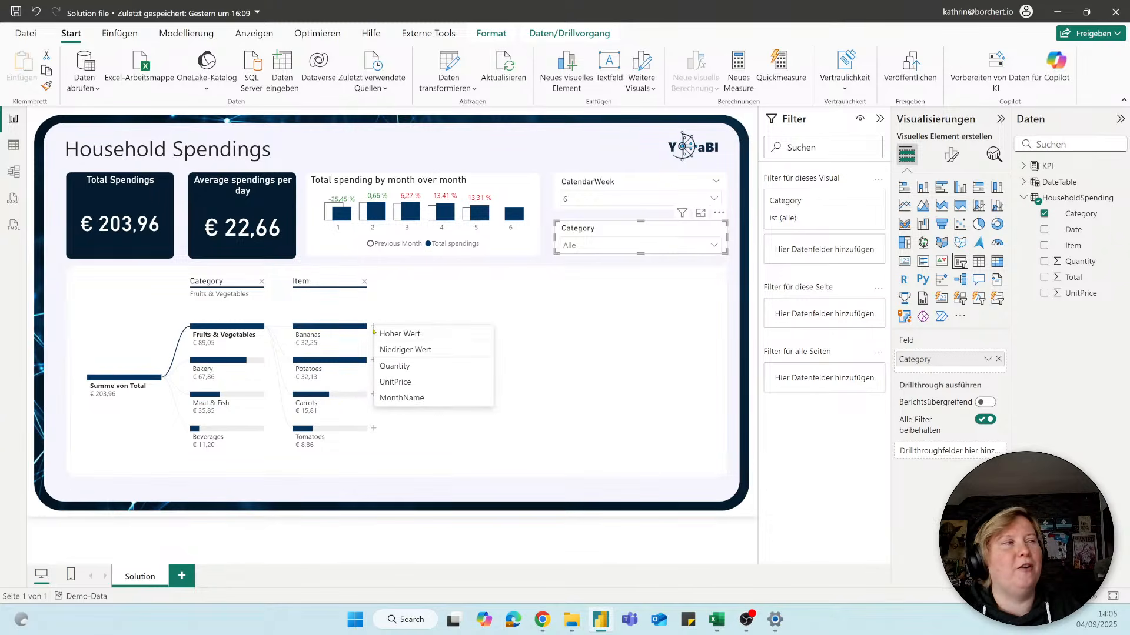
left_click(395, 382)
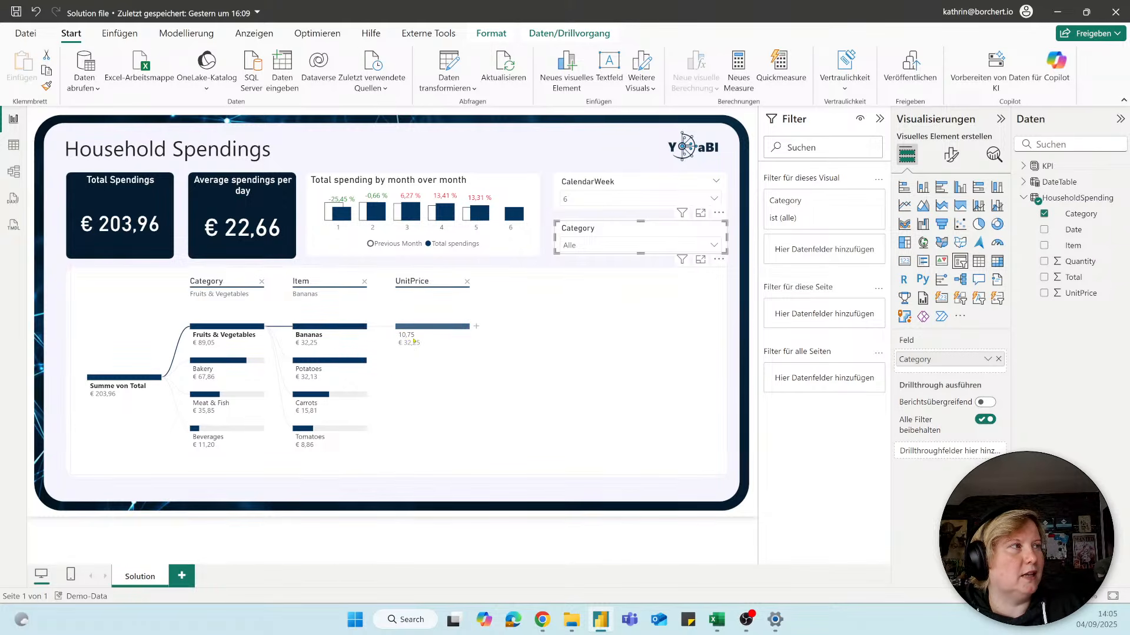
Set the CalendarWeek slicer to 5 and remove the Item, UnitPrice and Category levels from the decomposition tree
left_click(574, 200)
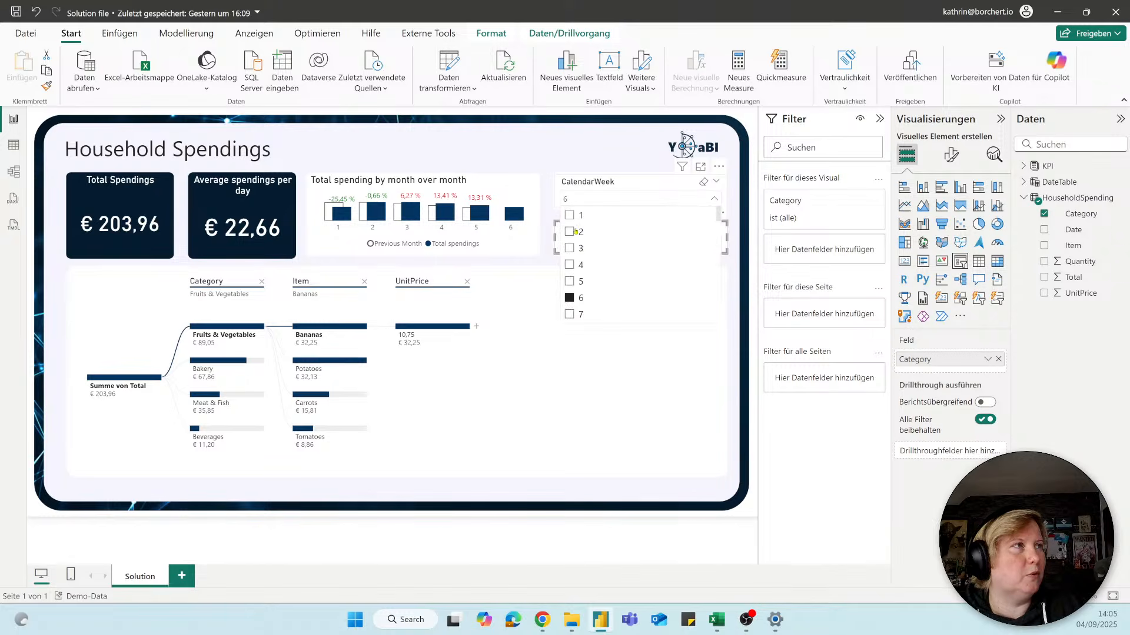
left_click(570, 282)
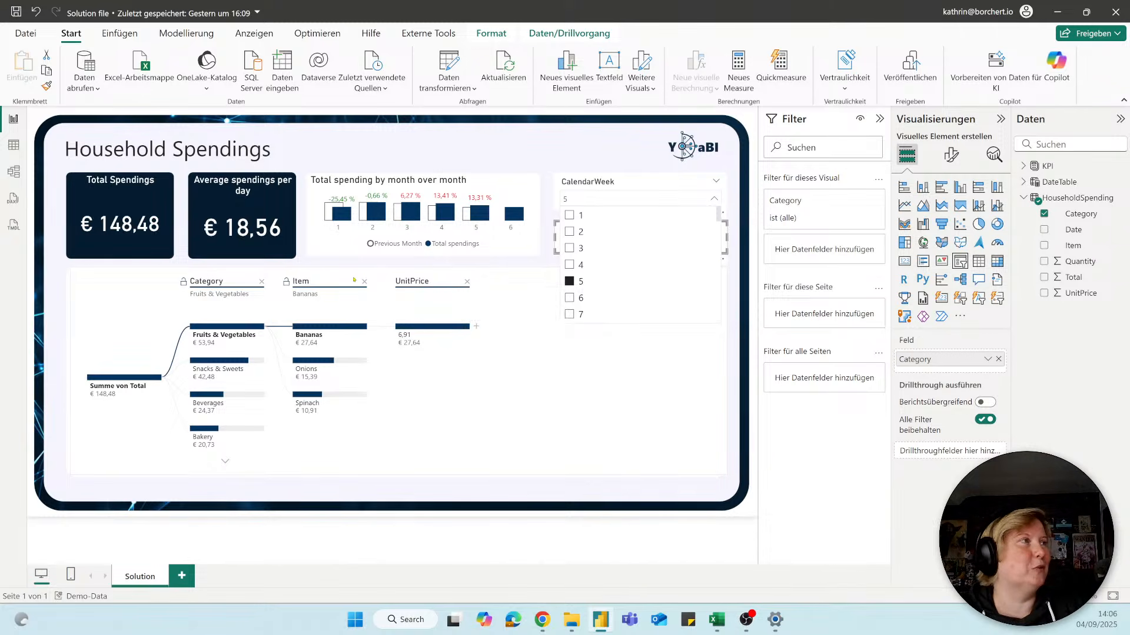
left_click(364, 283)
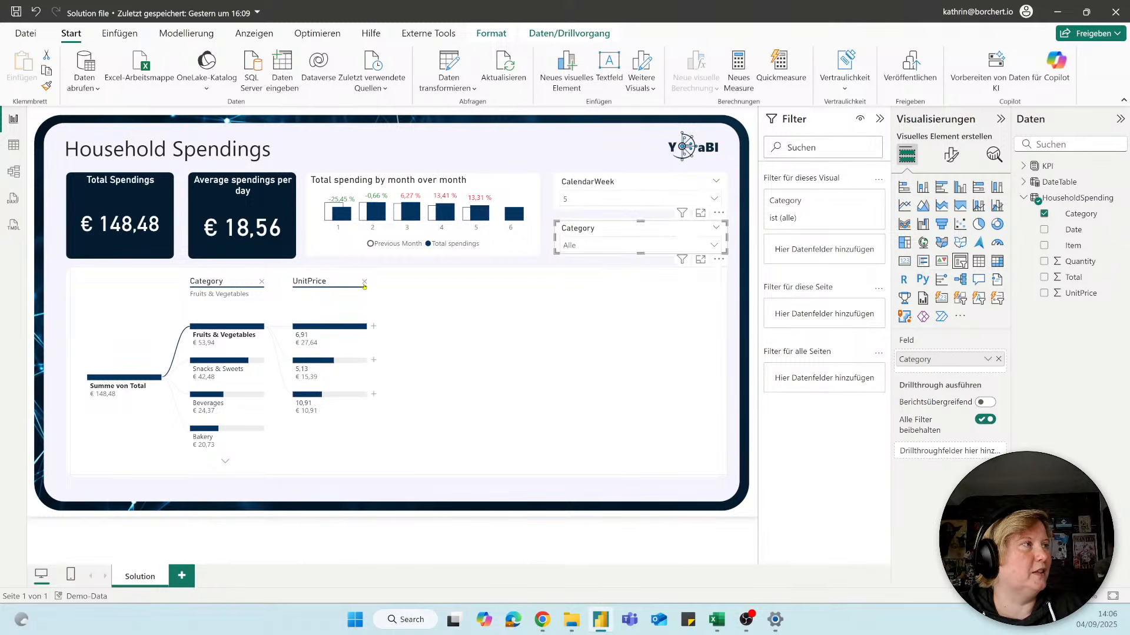
left_click(364, 284)
left_click(261, 283)
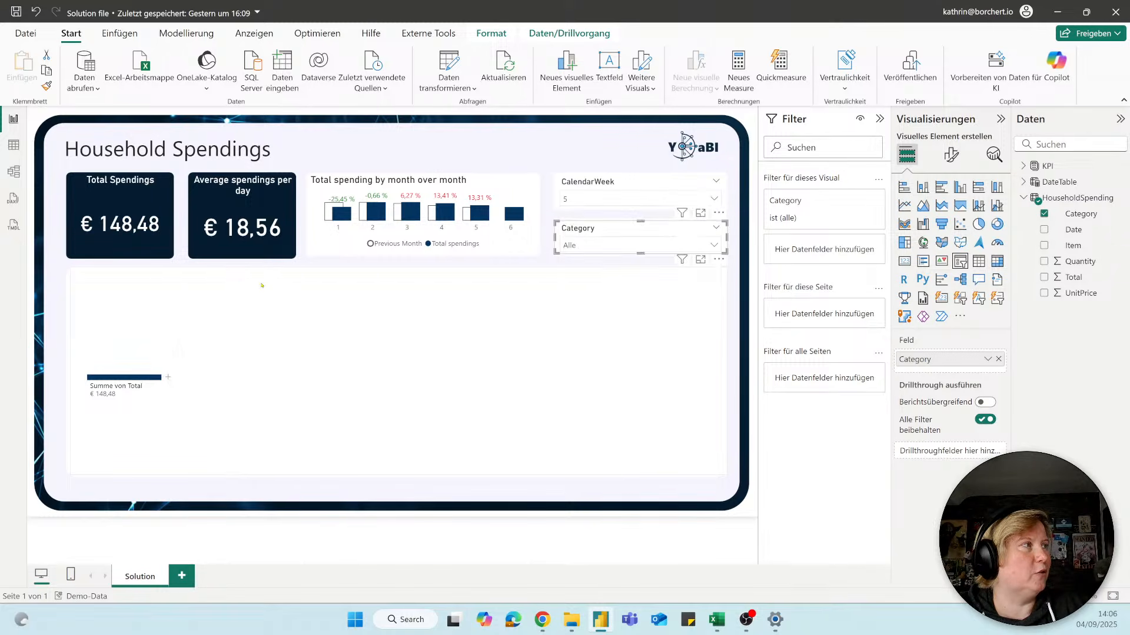
Split the decomposition tree's total by Quantity, break down quantity 4 by Category, and Snacks & Sweets by Item
left_click(168, 378)
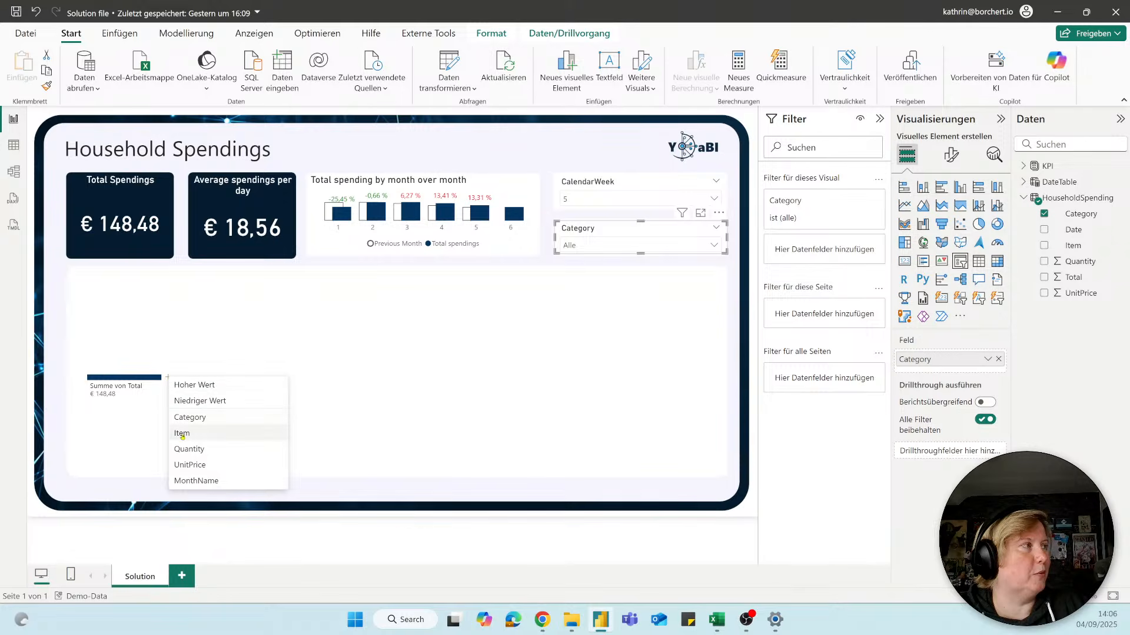
left_click(189, 453)
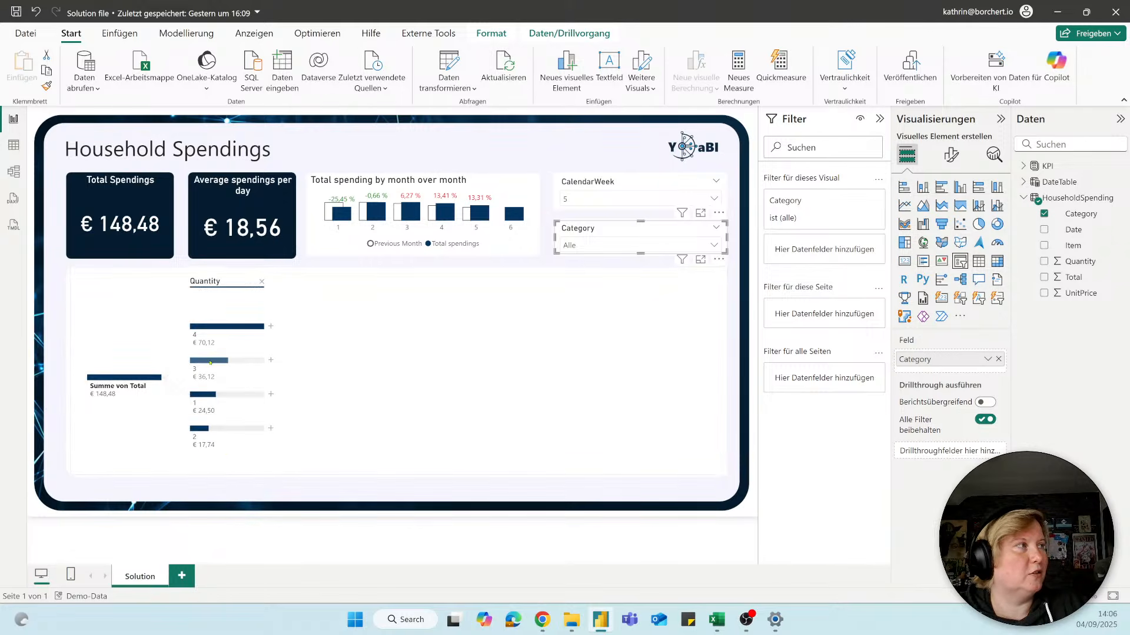
left_click(271, 326)
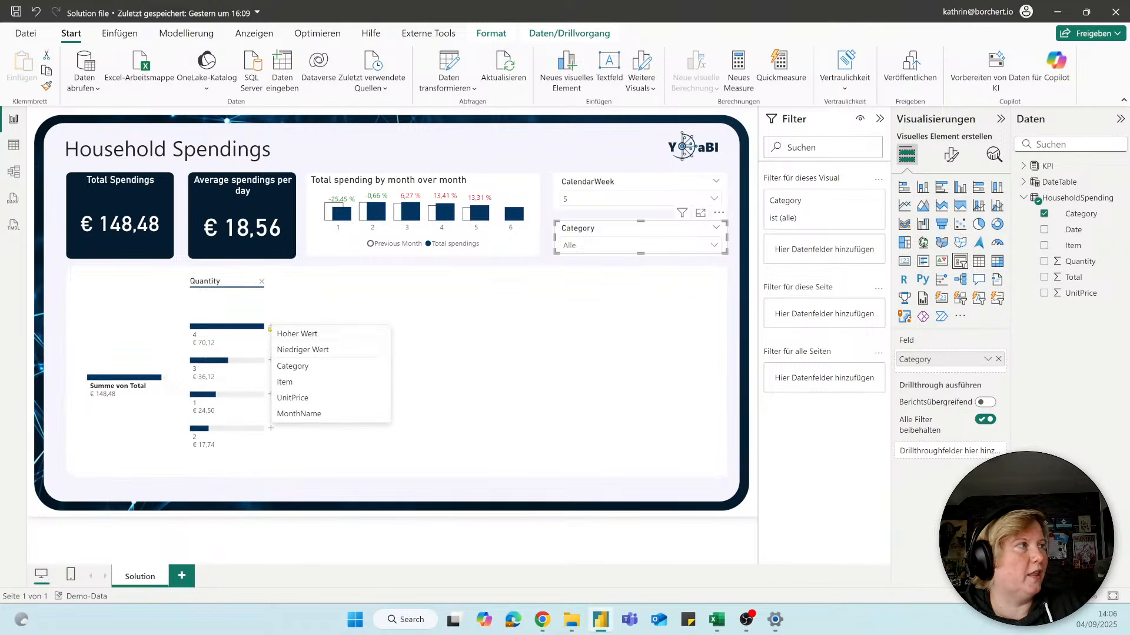
left_click(295, 364)
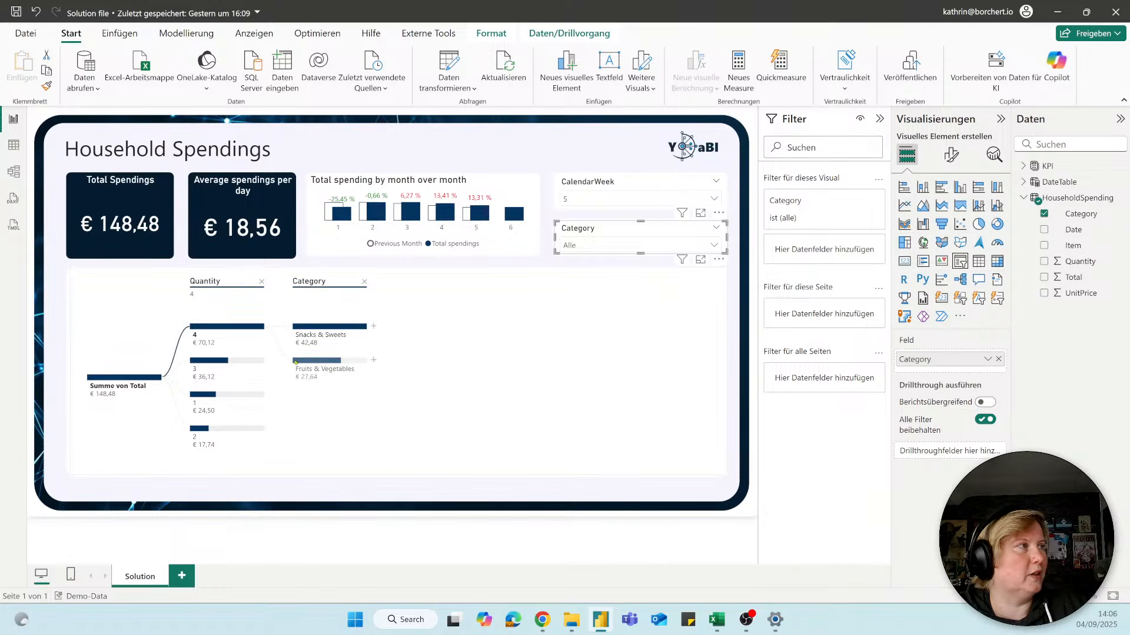
left_click(373, 327)
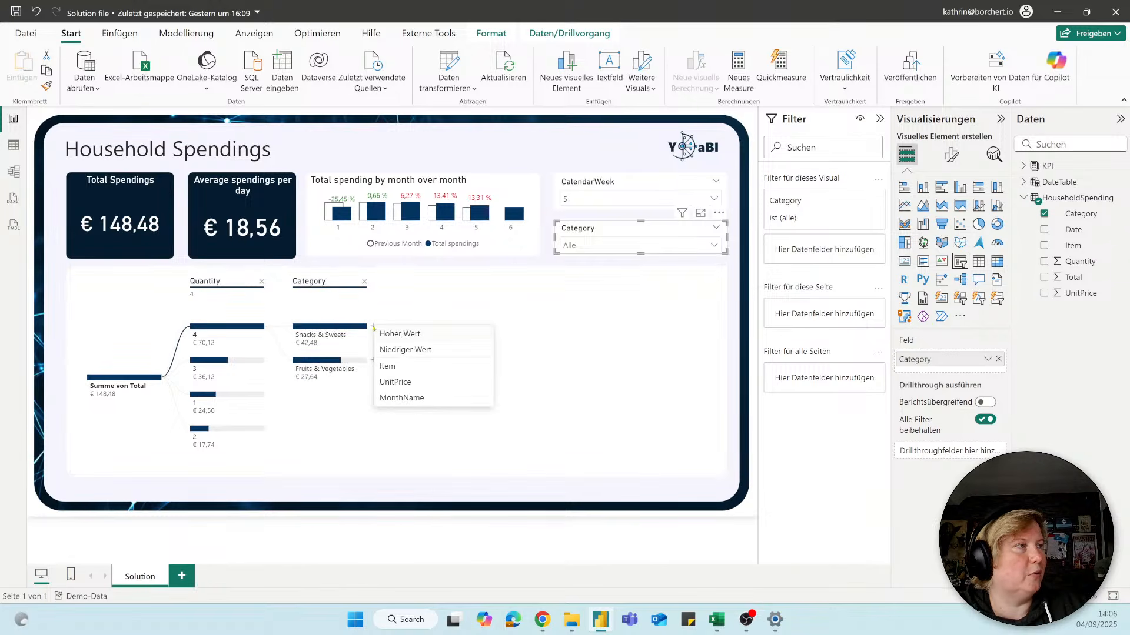
left_click(387, 367)
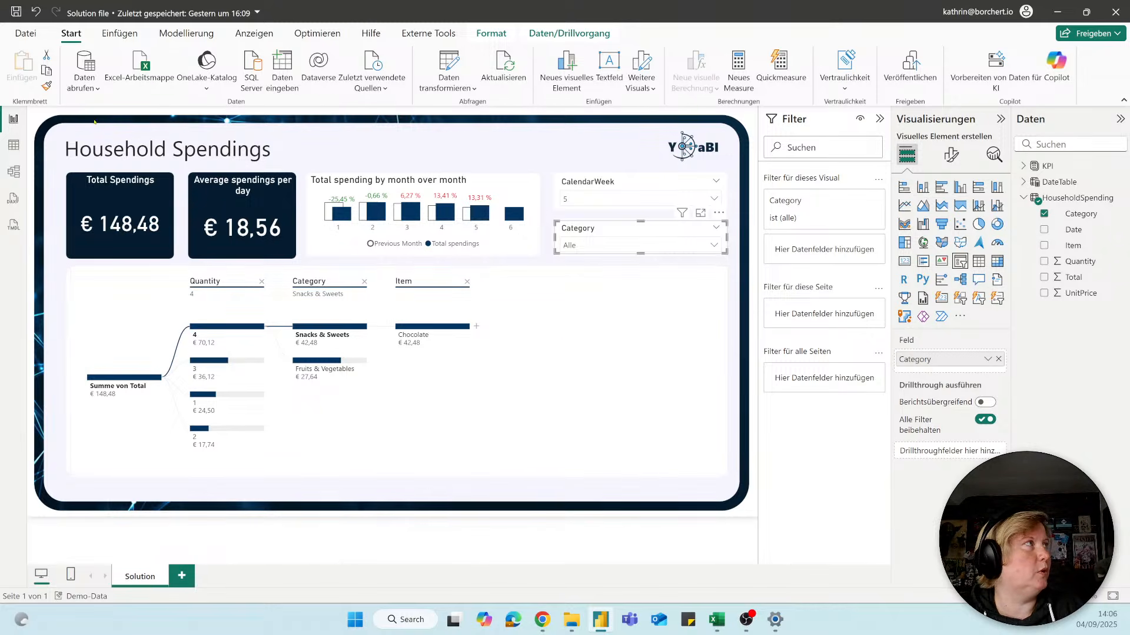
Set the application language to English (USA) in the global regional options and accept the required restart
left_click(27, 35)
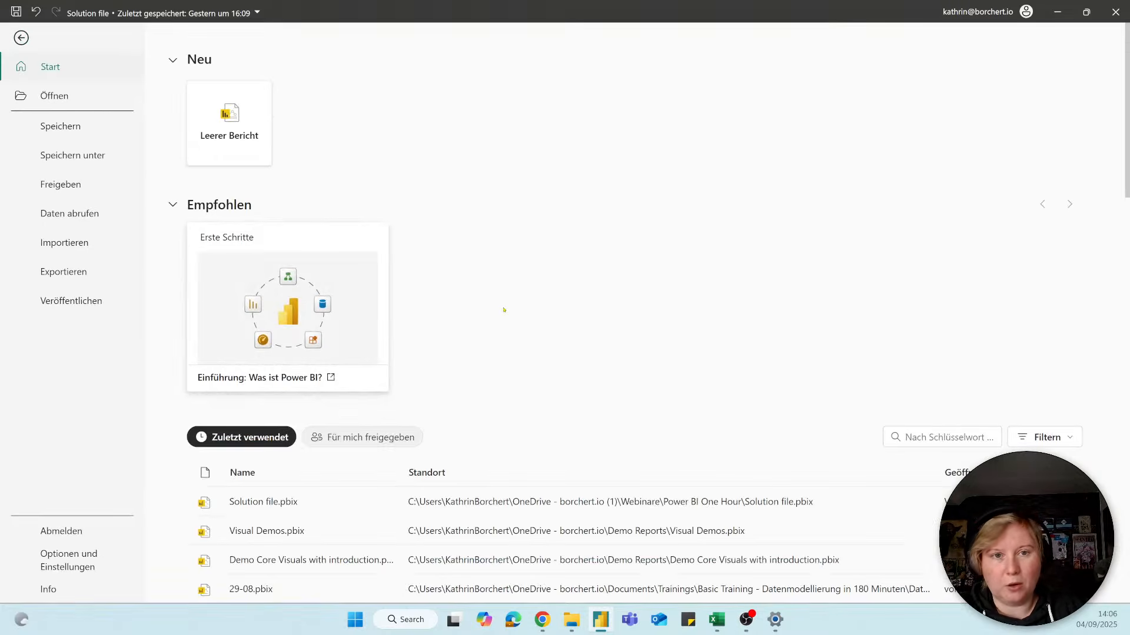
left_click(65, 553)
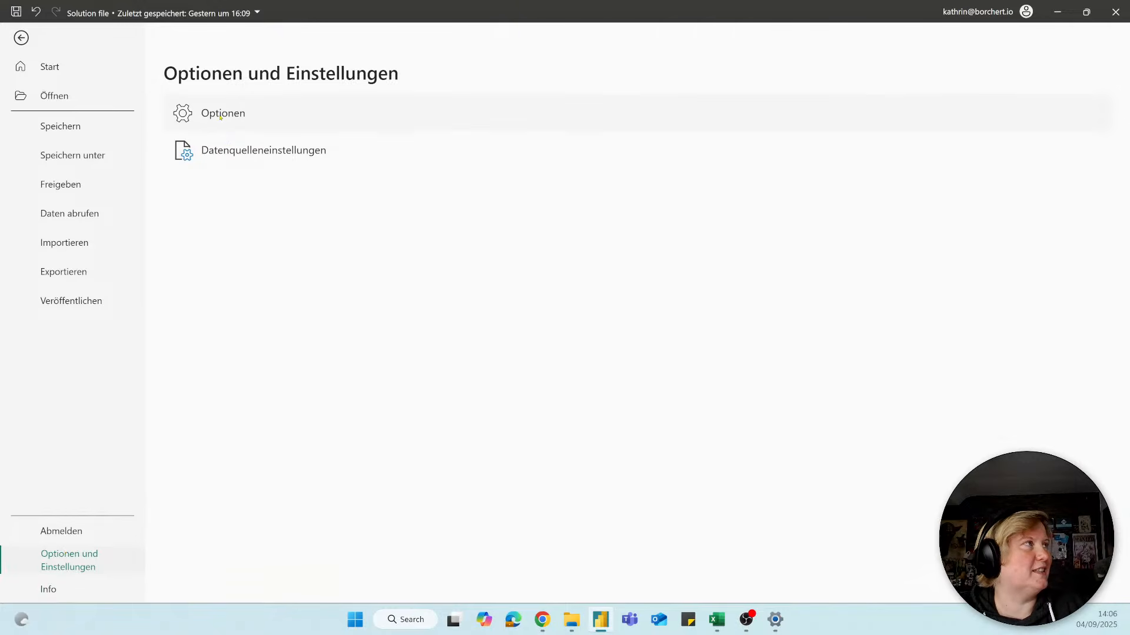
key("Escape")
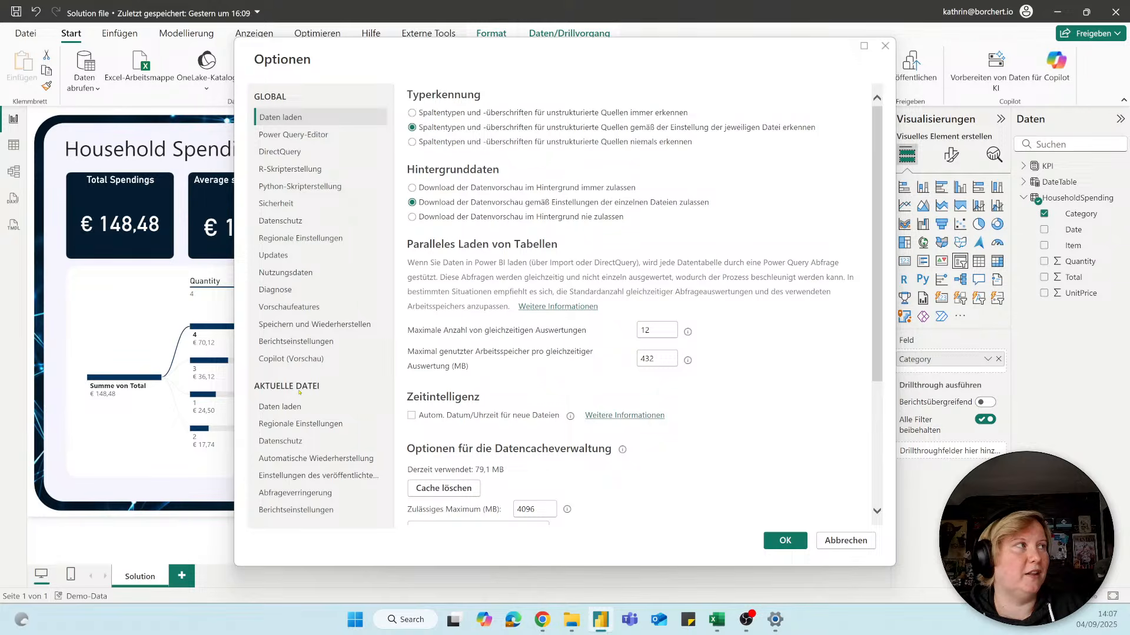
left_click(278, 238)
left_click(426, 129)
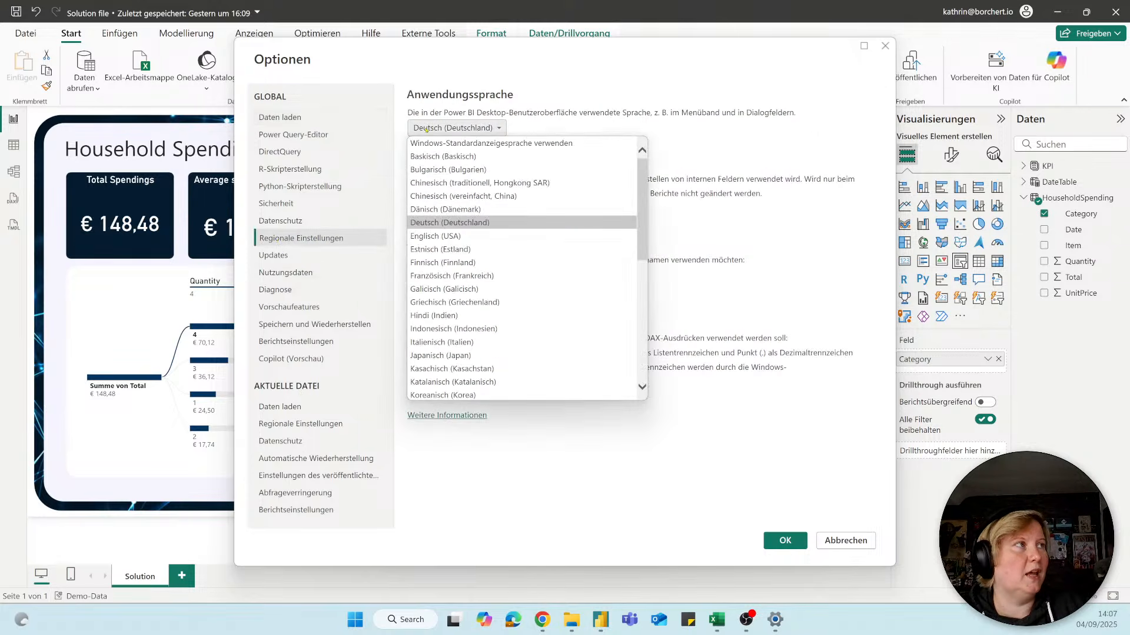
left_click(440, 236)
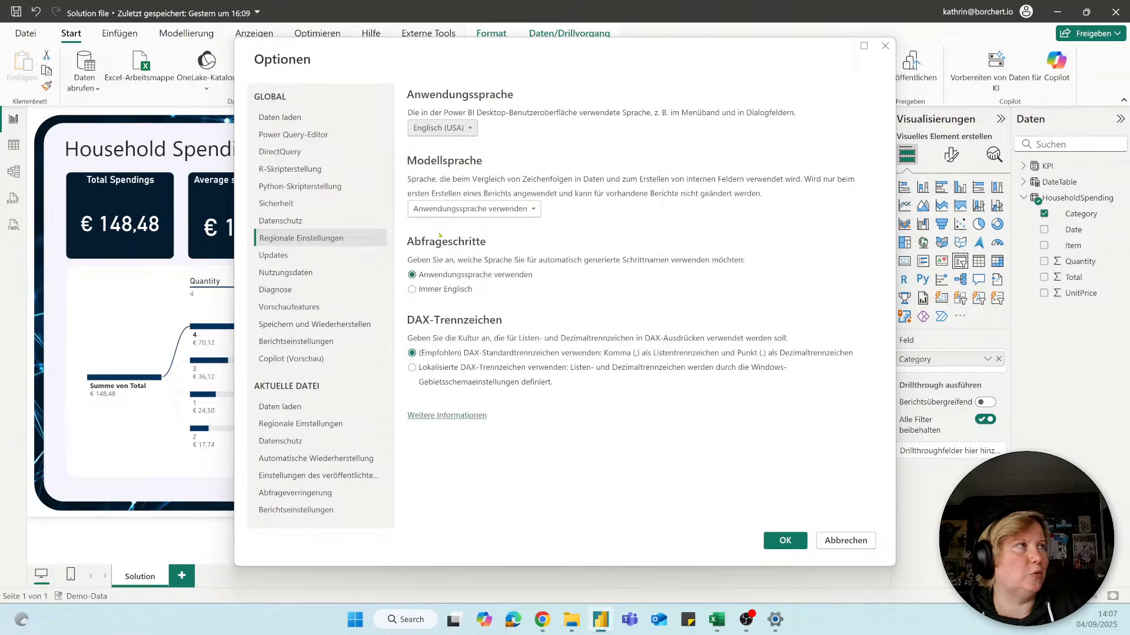
left_click(776, 538)
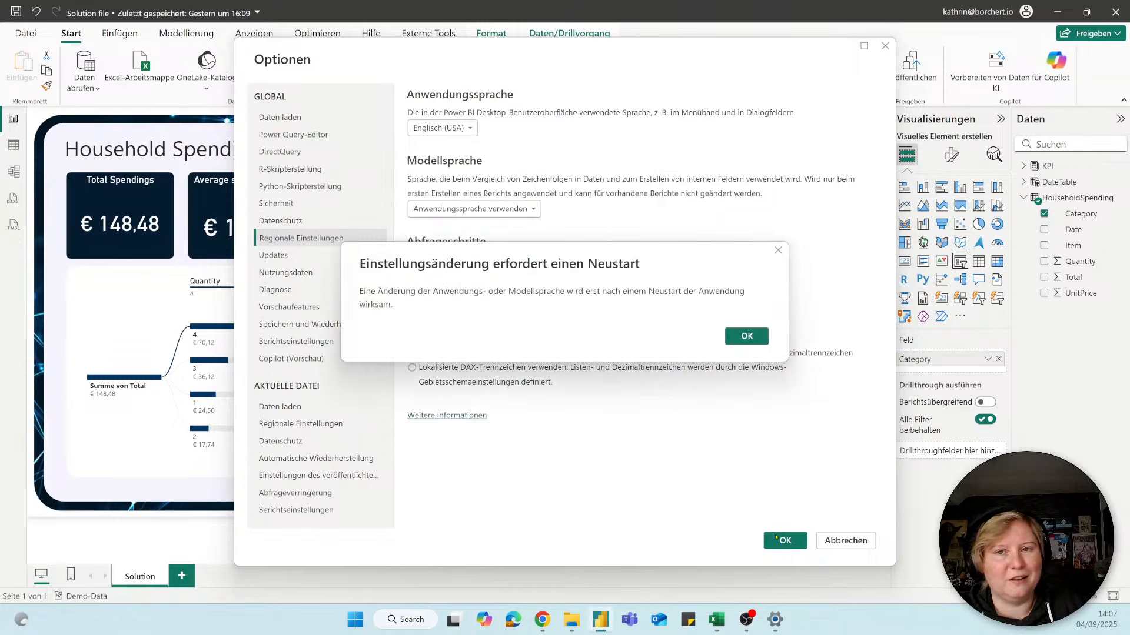
left_click(747, 337)
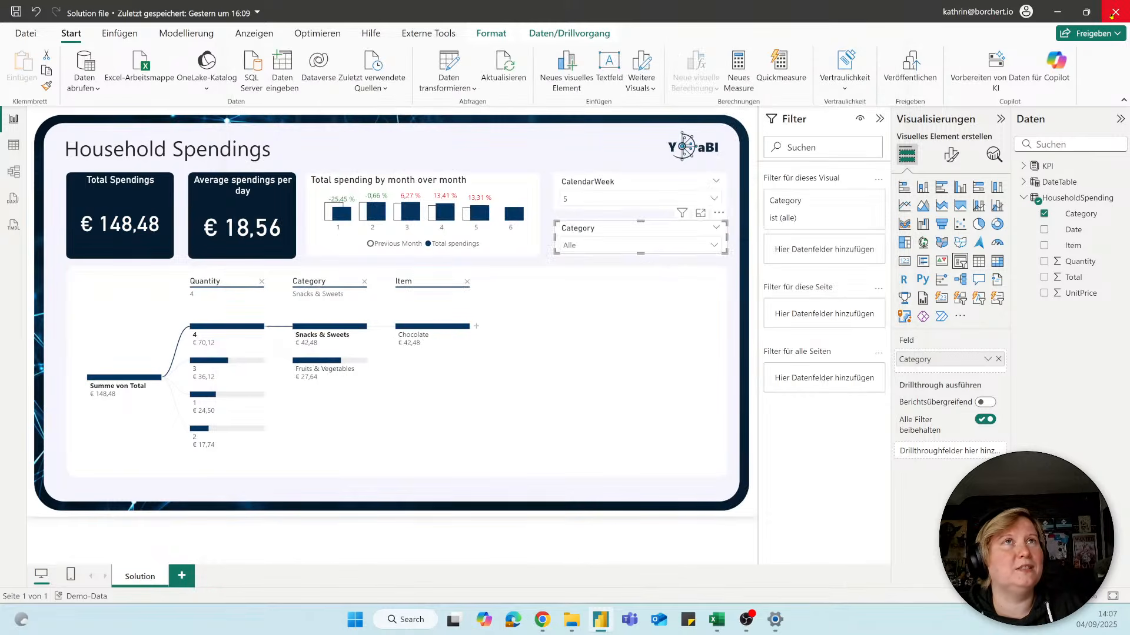
Close the Solution file without saving its changes, restart the program and create a blank report
key("alt+F4")
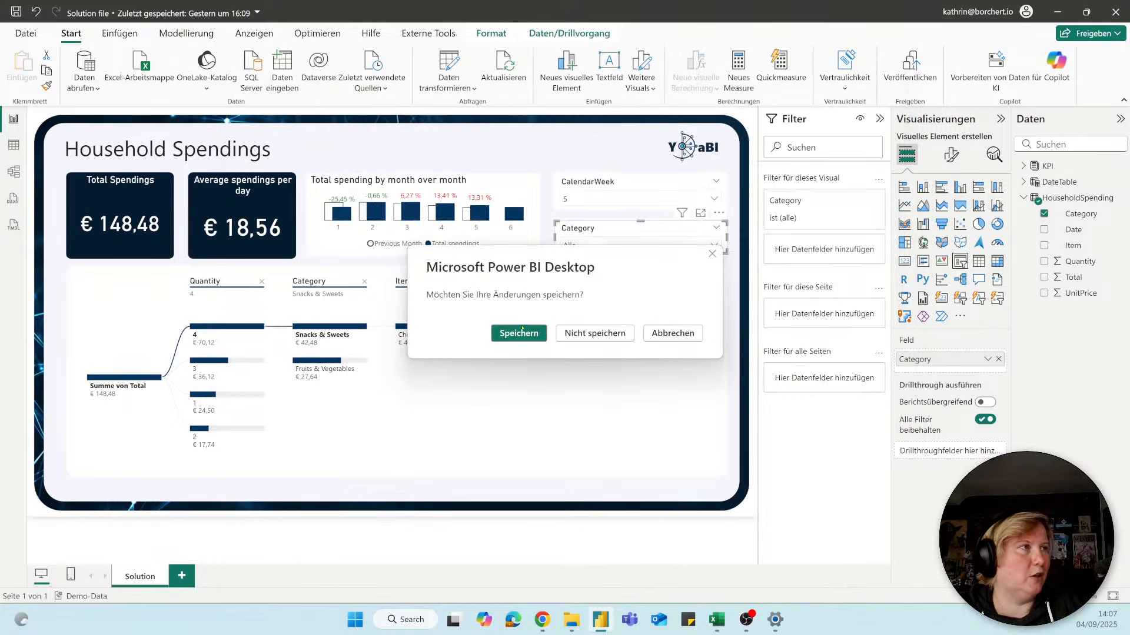
left_click(570, 338)
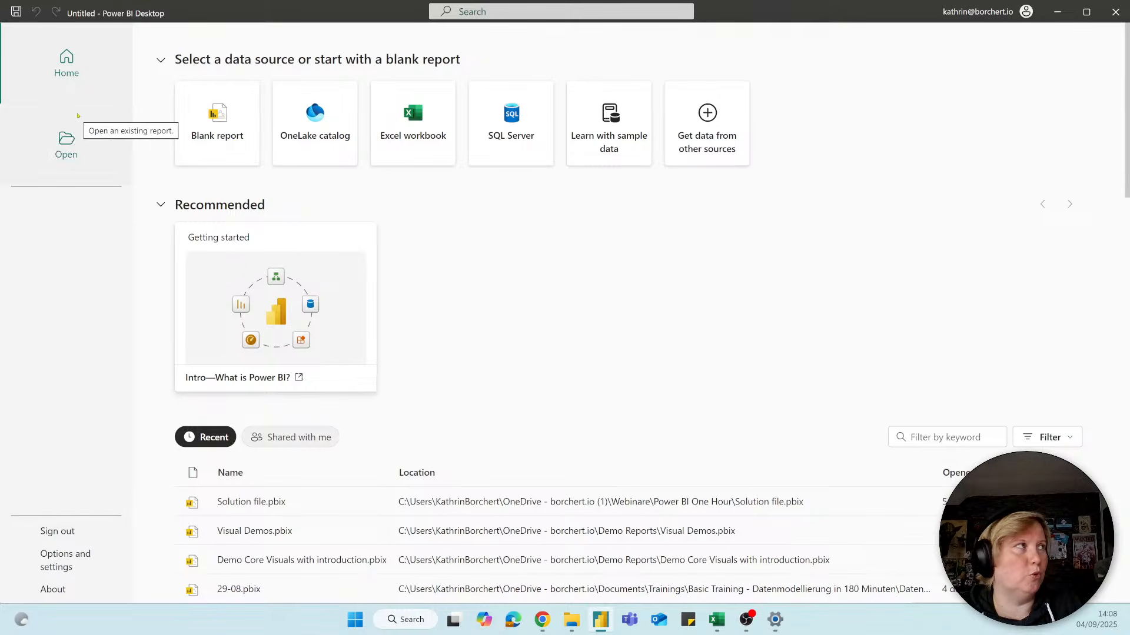
left_click(213, 116)
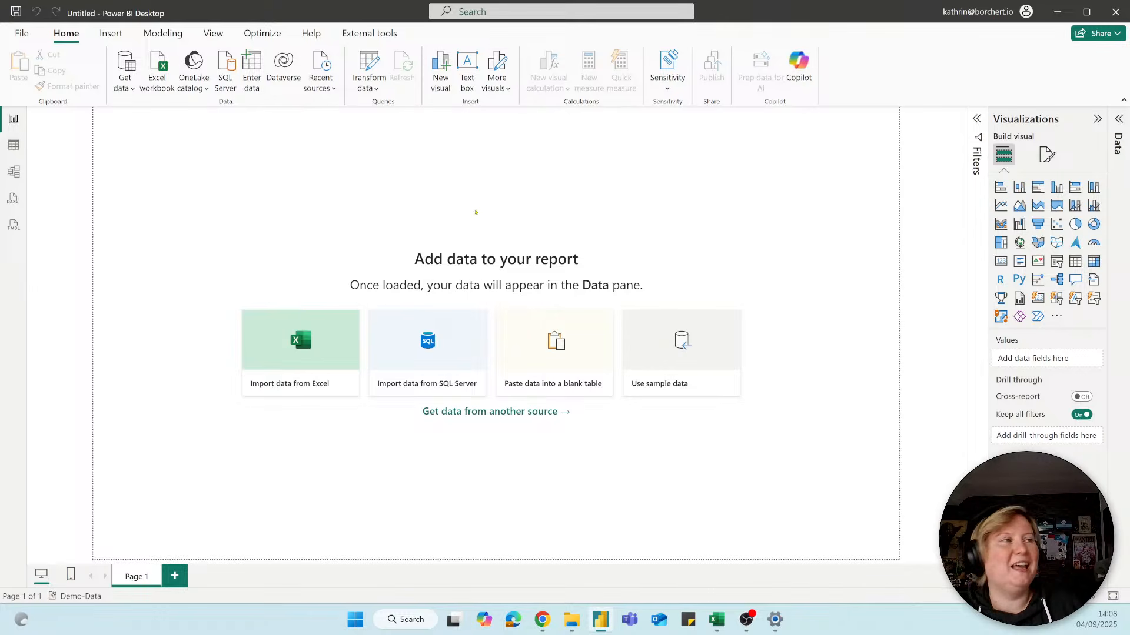
Try to import the Excel workbook Household_Grocery_Spendings from the Power BI One Hour folder under Webinare
left_click(307, 347)
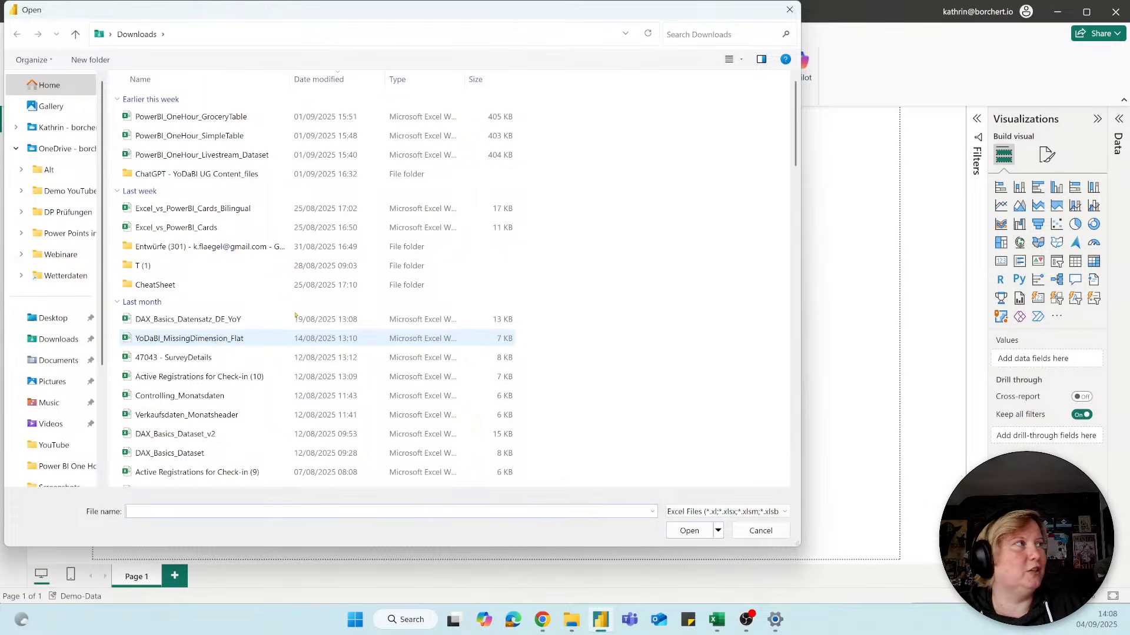
left_click(58, 254)
left_click(160, 101)
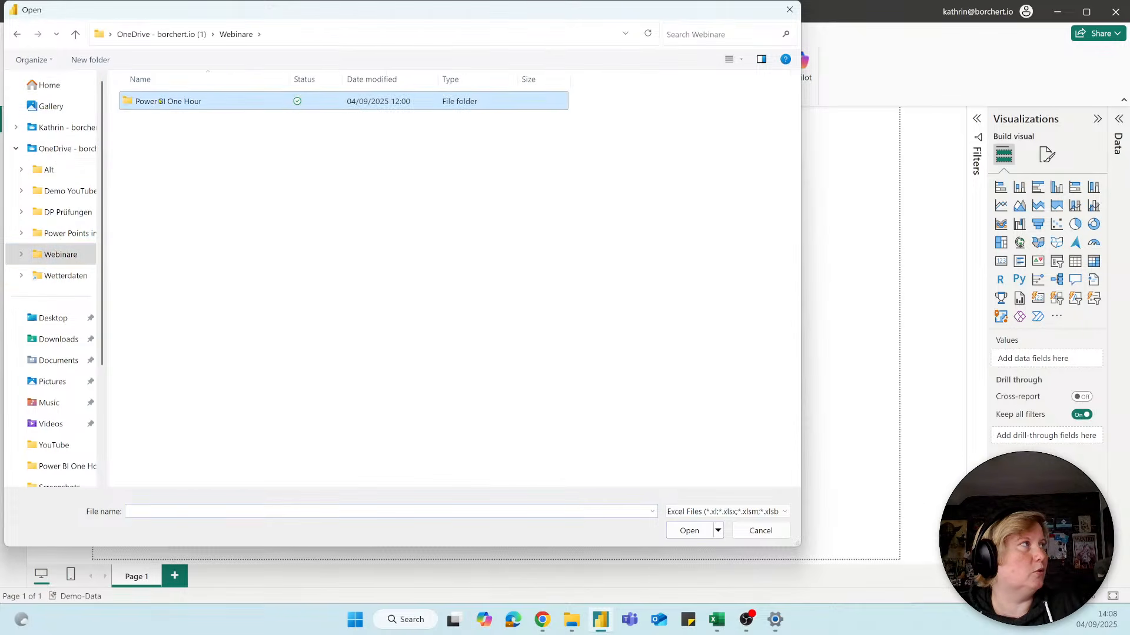
double_click(160, 101)
left_click(171, 122)
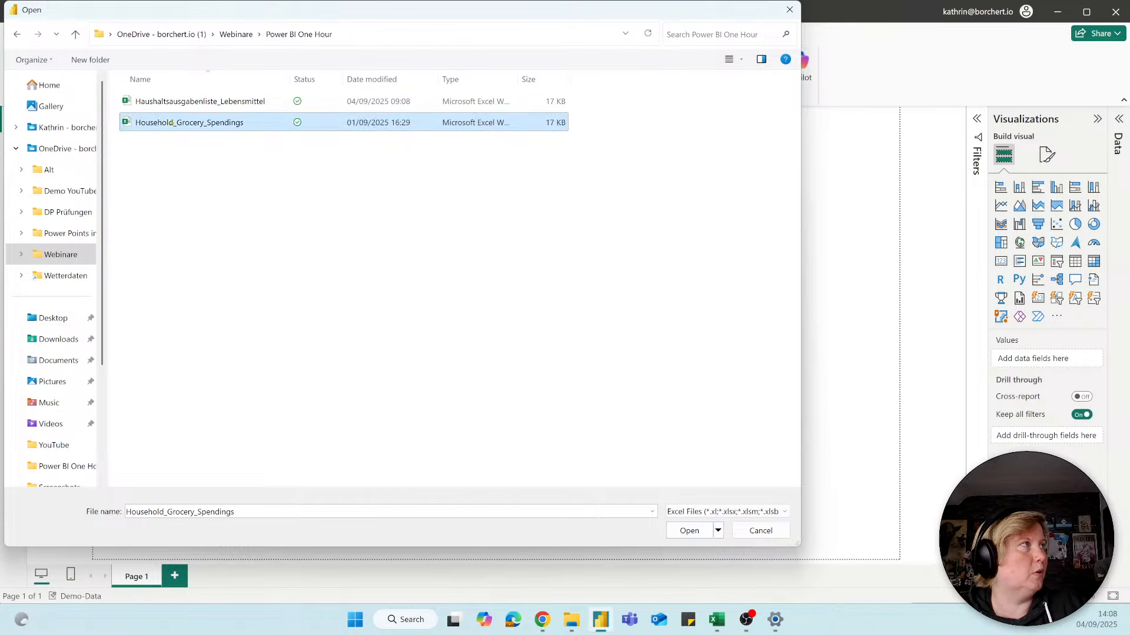
left_click(679, 531)
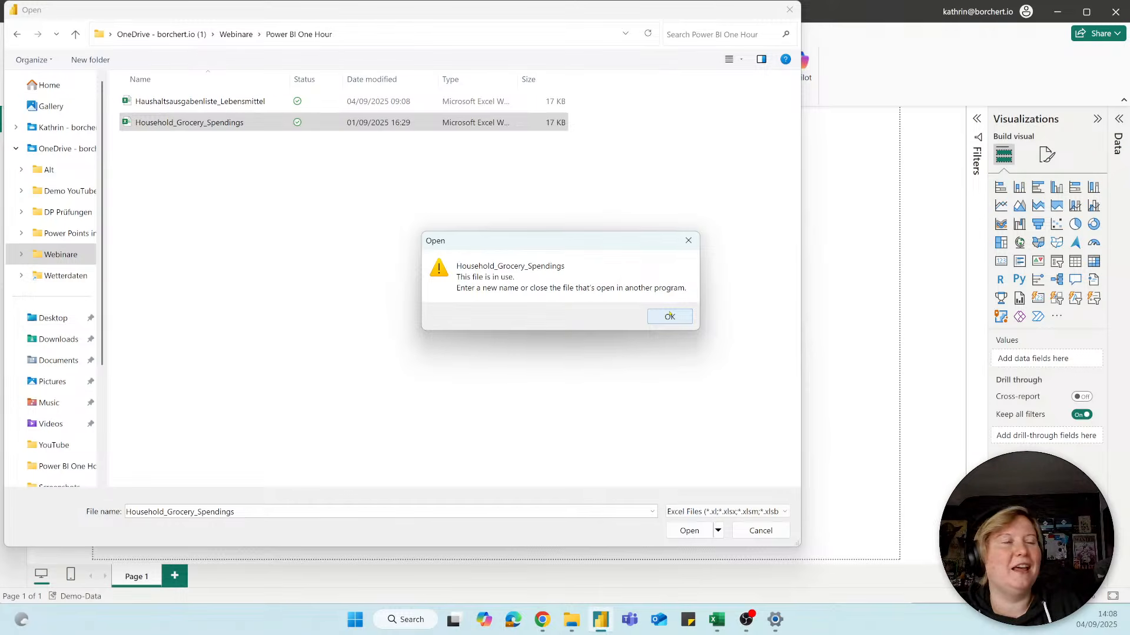
left_click(668, 317)
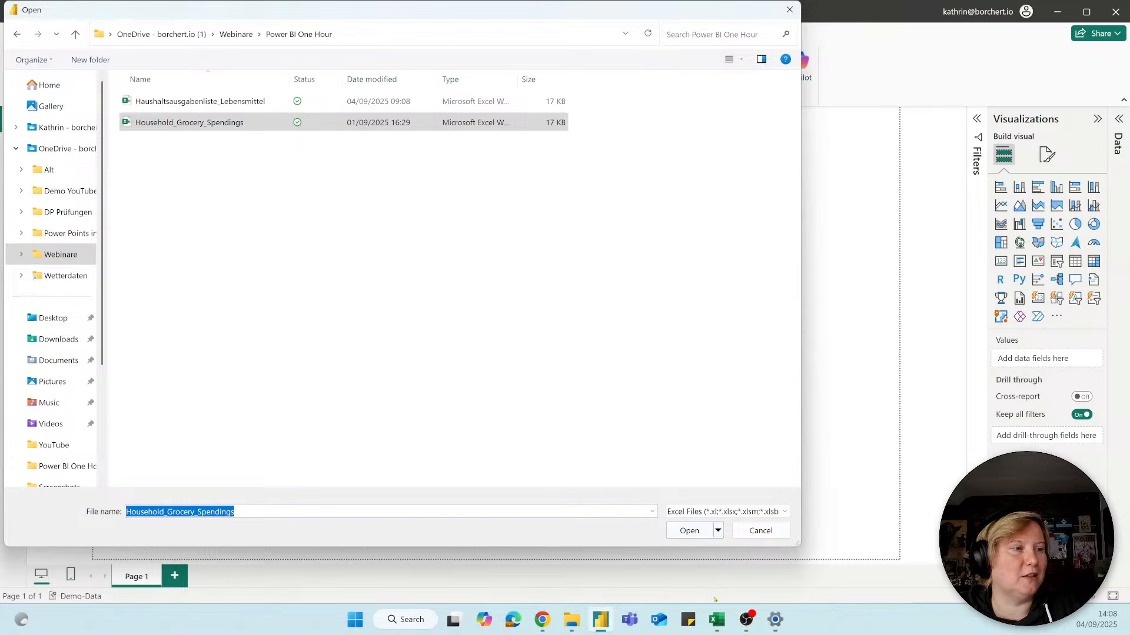
Switch to Excel, close the Household_Grocery_Spendings workbook, and open that file as the report's data source
left_click(716, 619)
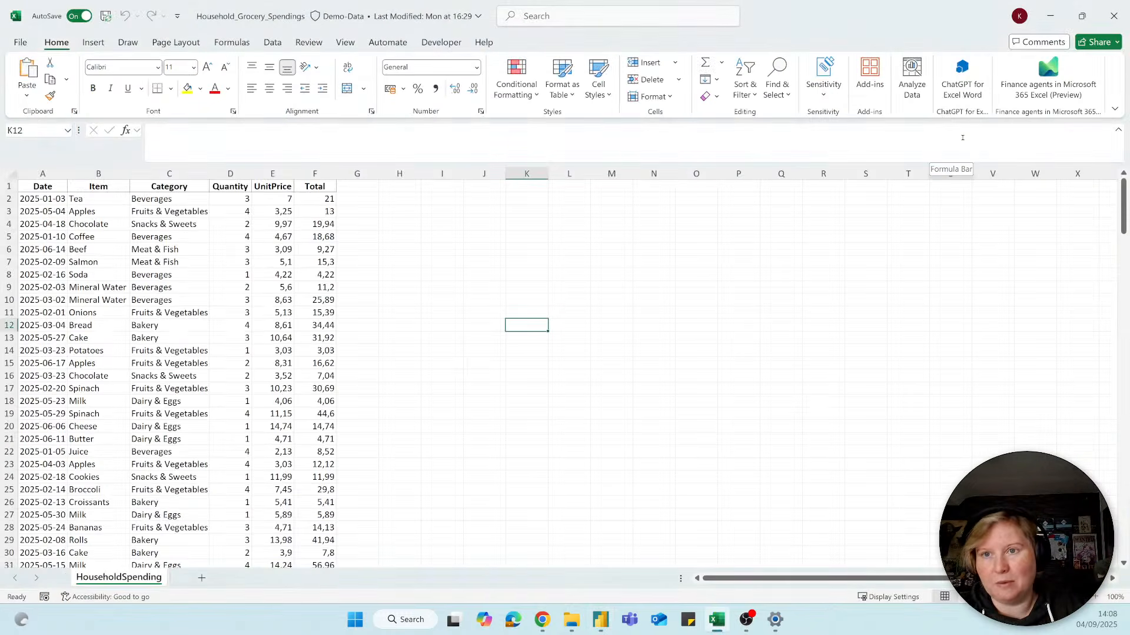
left_click(1113, 16)
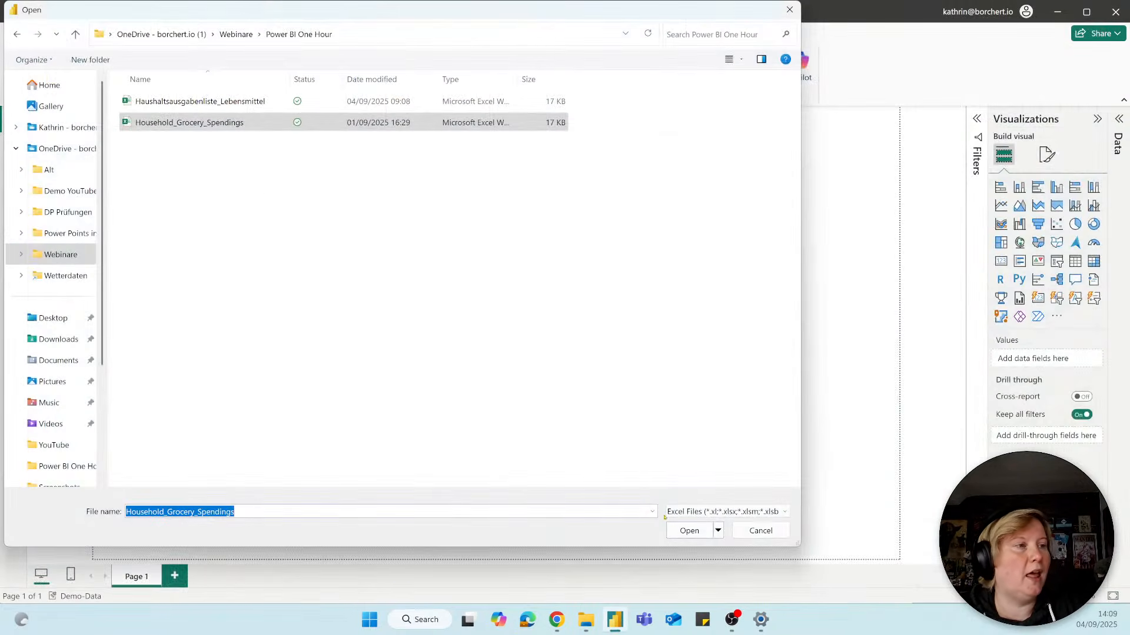
left_click(683, 532)
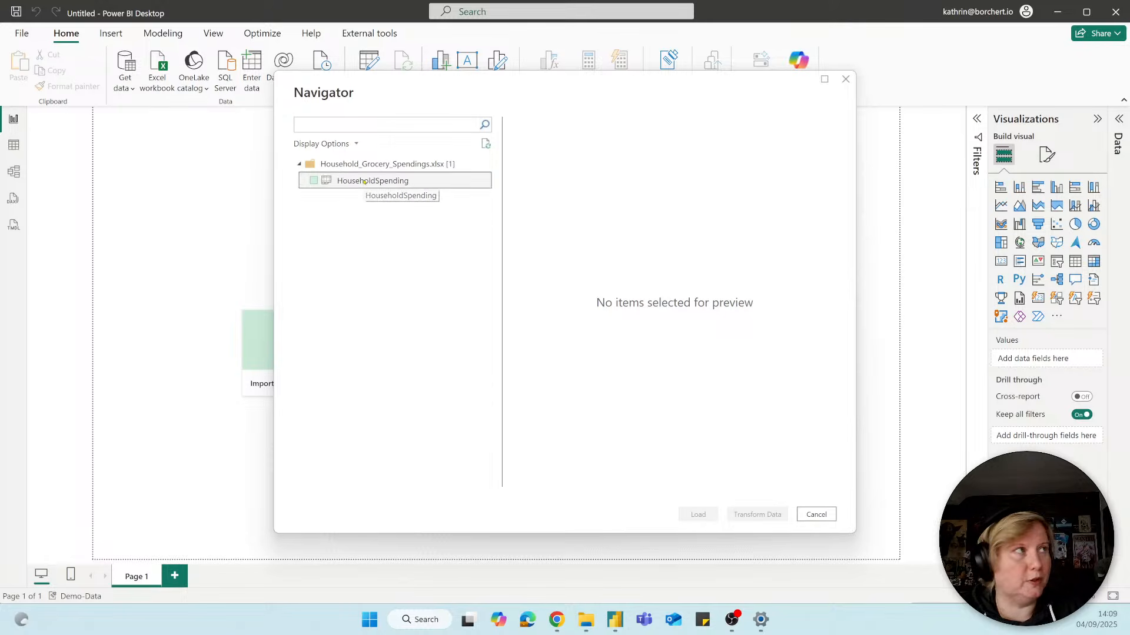
Preview the HouseholdSpending sheet, select it for import and open it for transformation in the Power Query Editor
left_click(364, 182)
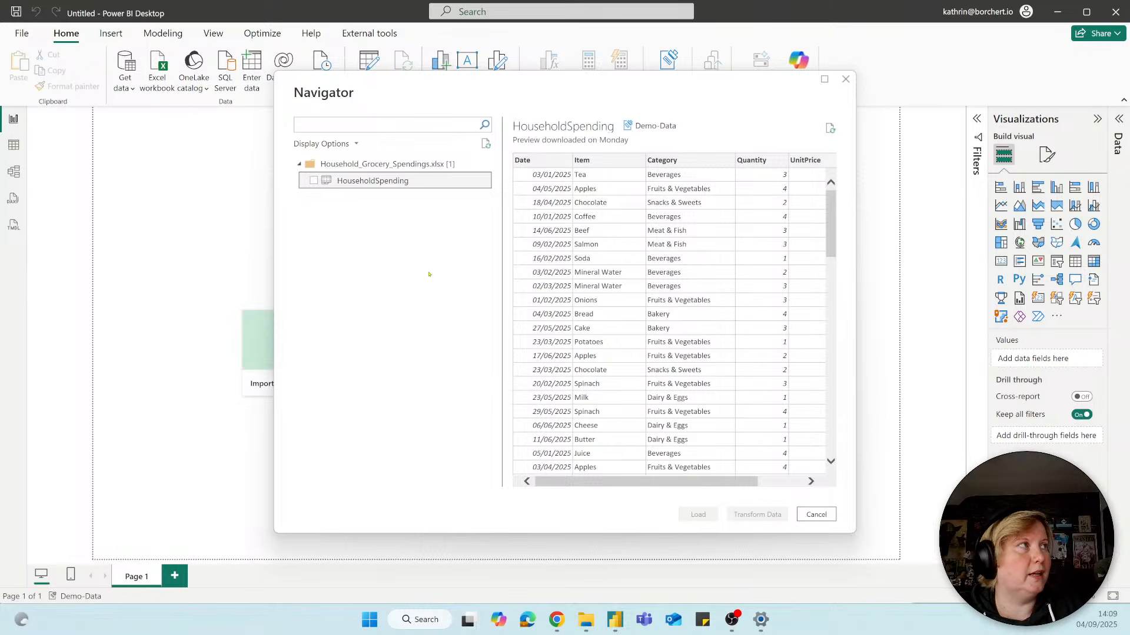
mouse_move(589, 482)
left_mouse_down()
mouse_move(673, 486)
mouse_move(588, 482)
left_mouse_up()
left_click_drag(831, 216, 822, 192)
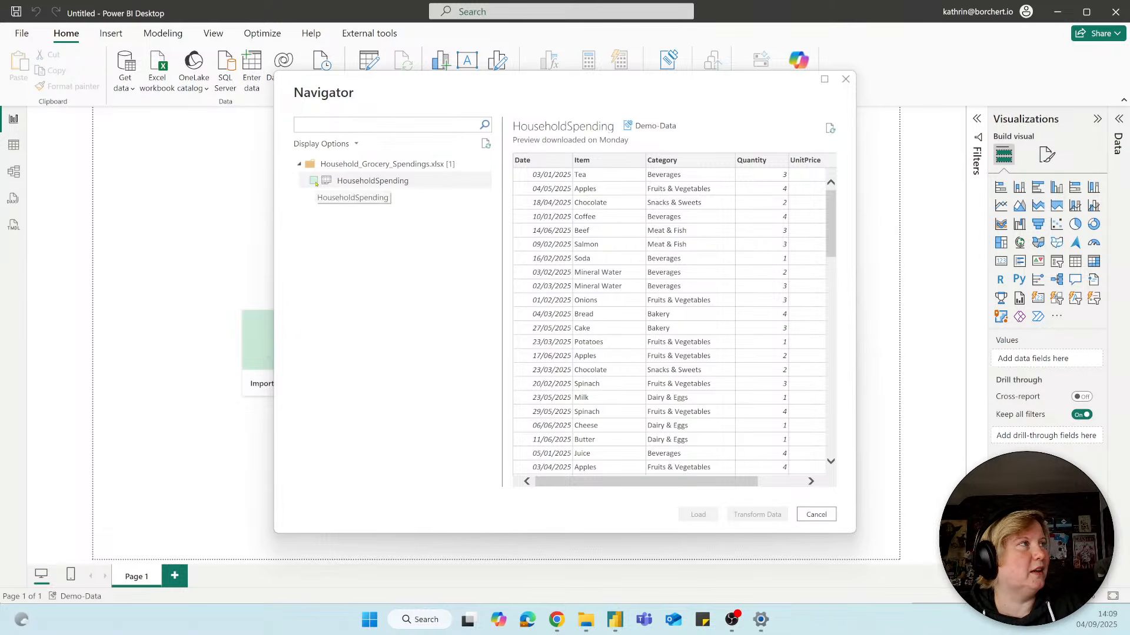
left_click(313, 181)
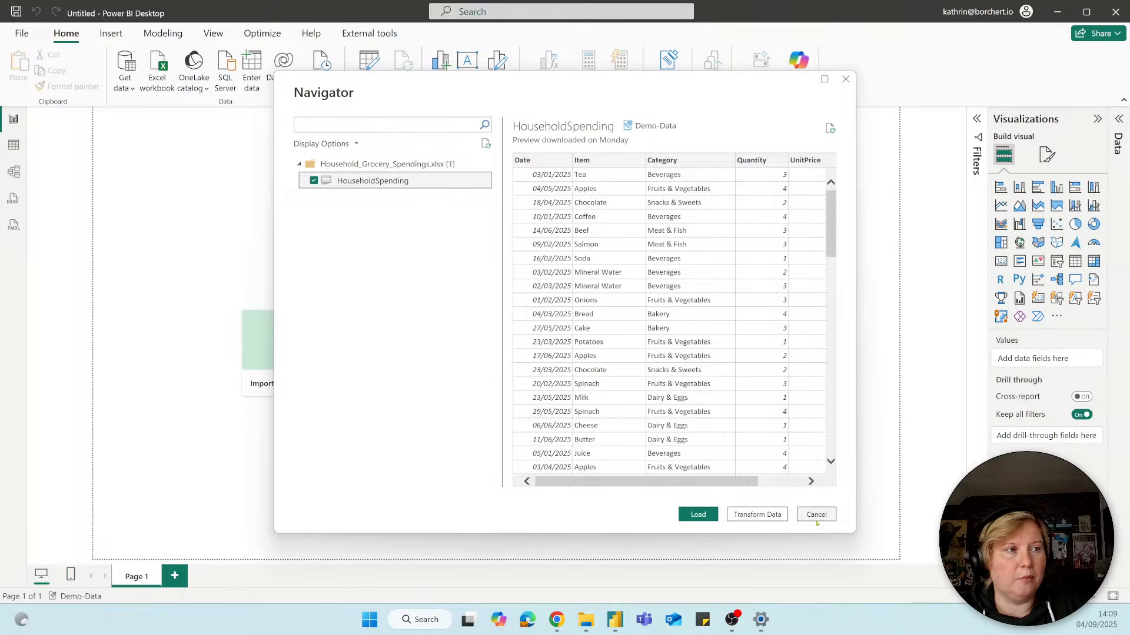
left_click(756, 514)
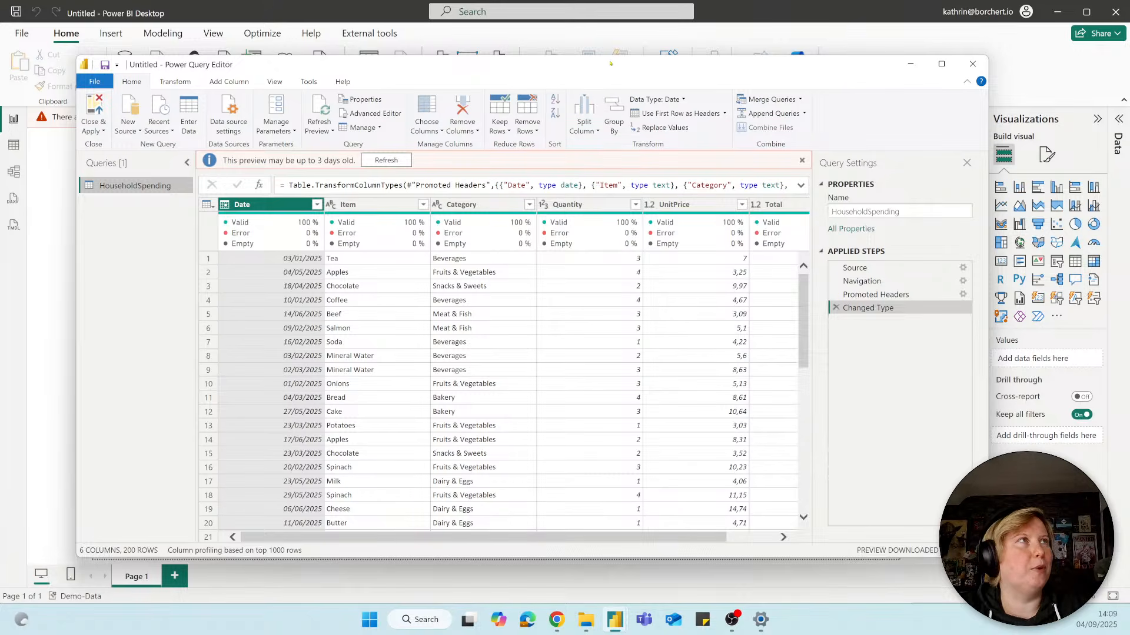
Examine the data types of the Date, Item, Quantity, UnitPrice and Total columns and the type options available for them
left_click_drag(611, 62, 677, 124)
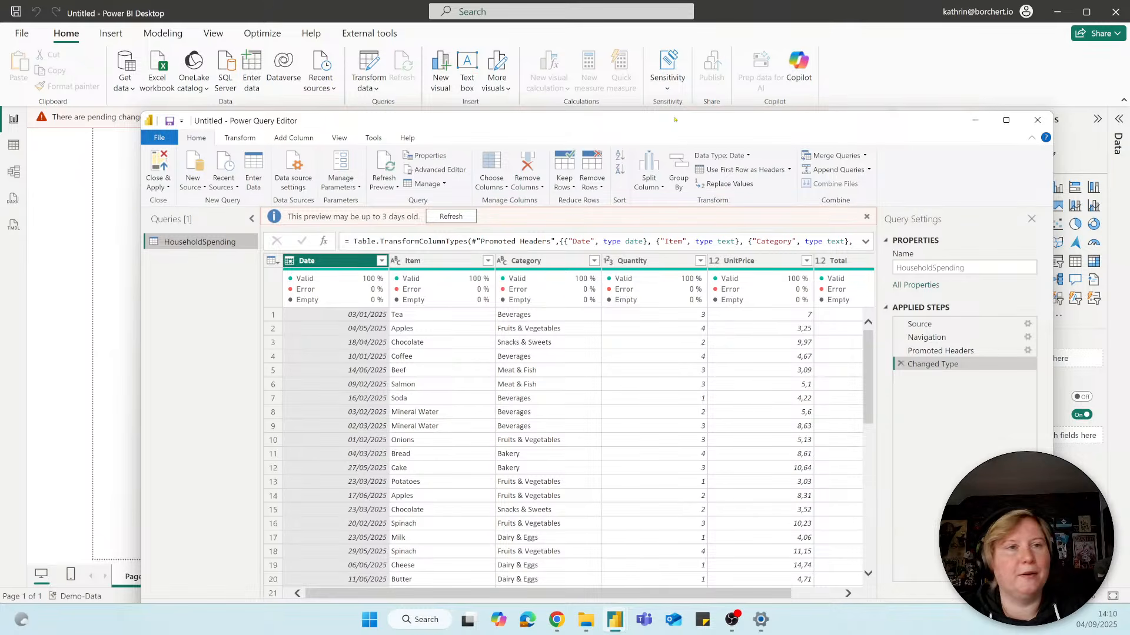
left_click_drag(675, 120, 631, 81)
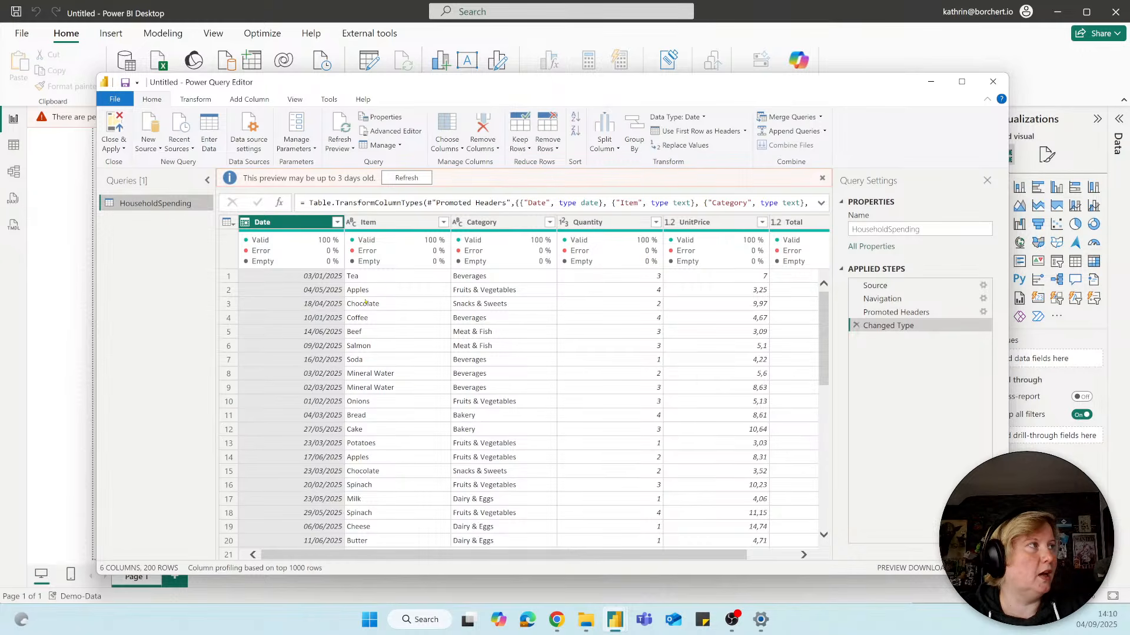
mouse_move(414, 236)
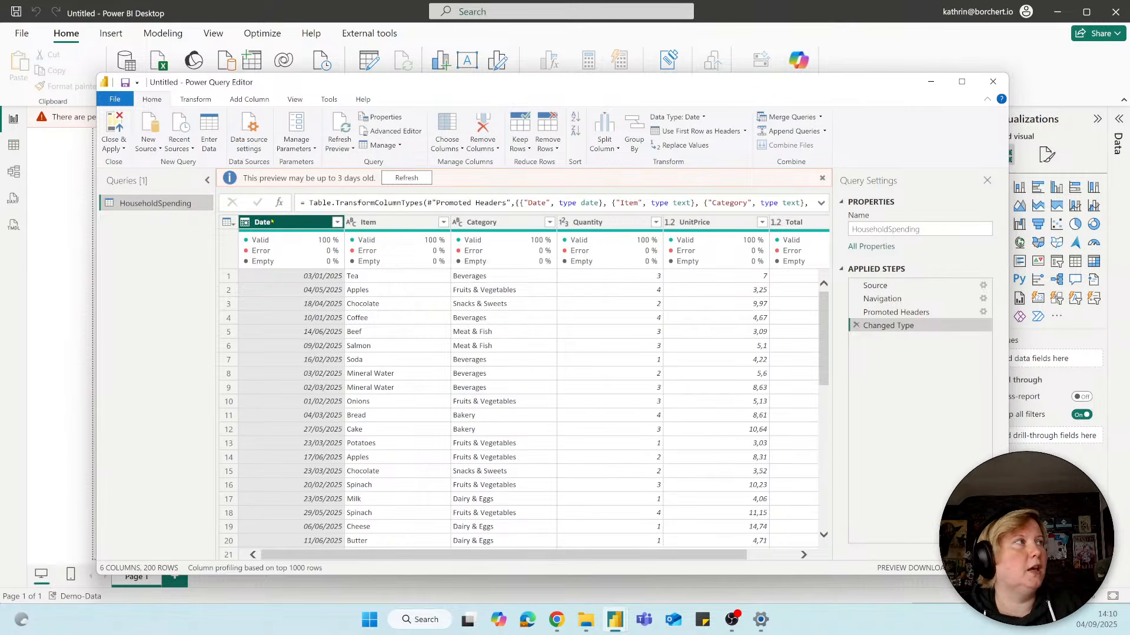
left_click(246, 222)
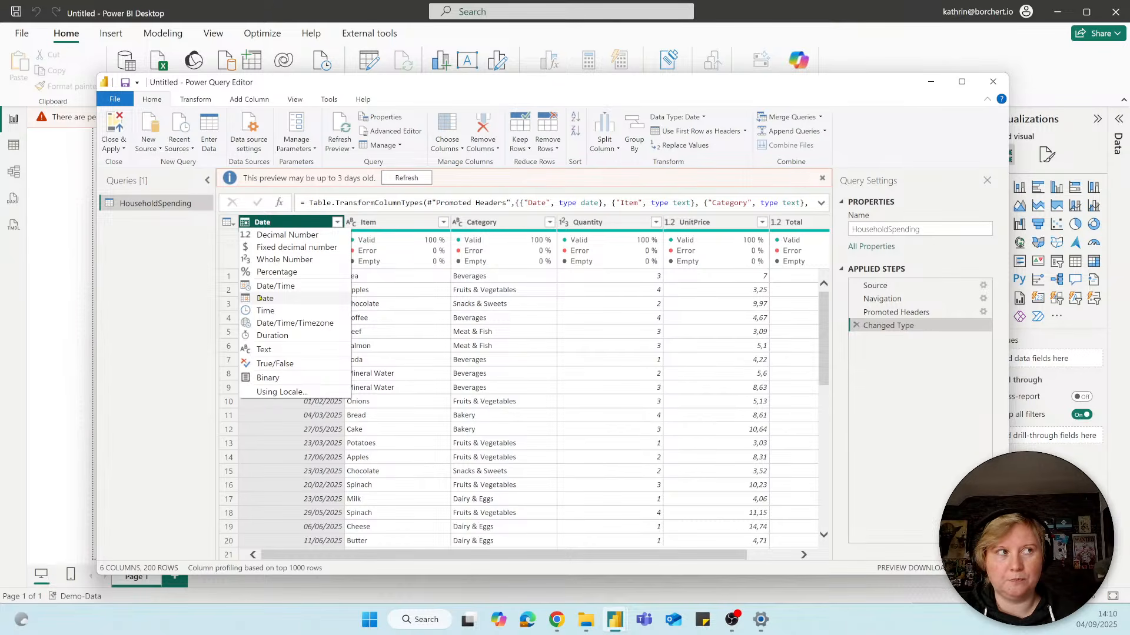
left_click(372, 223)
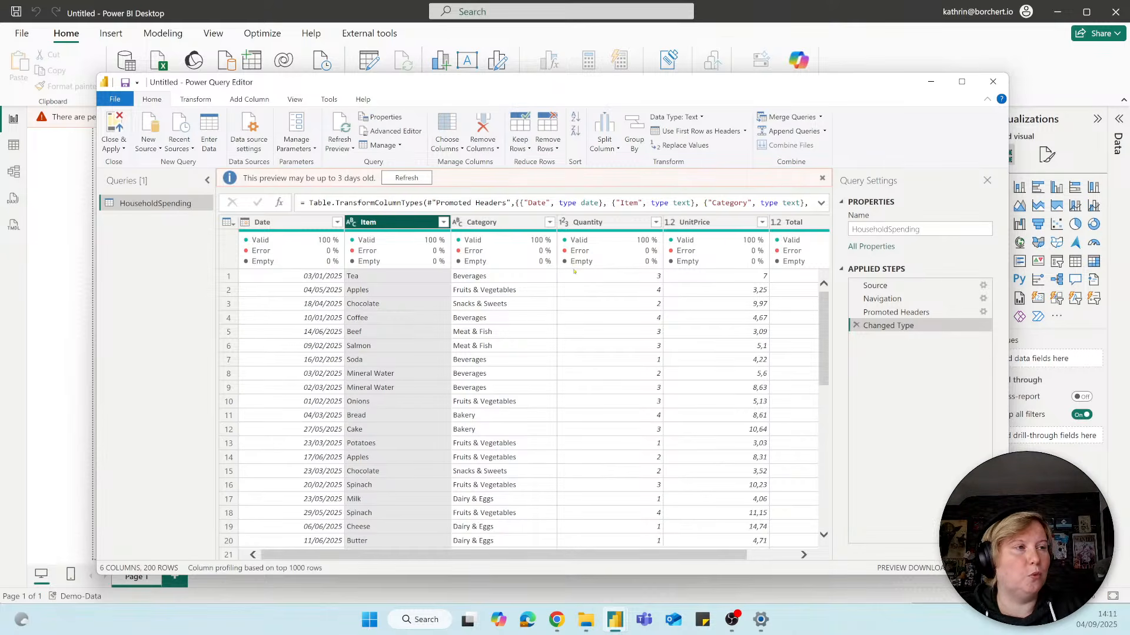
left_click(574, 228)
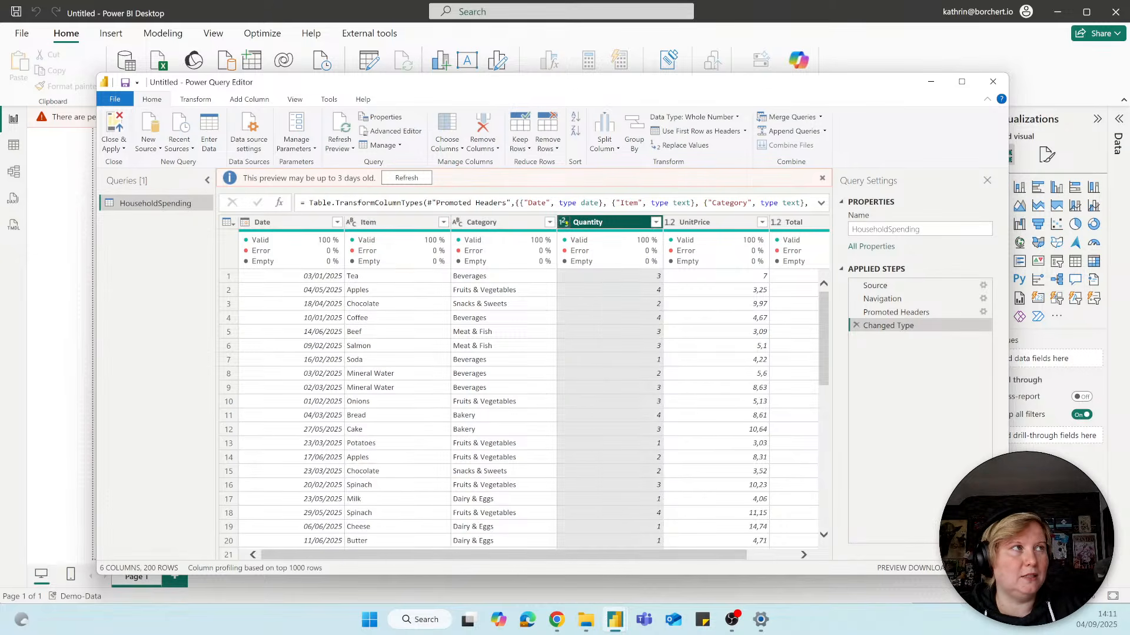
left_click(563, 222)
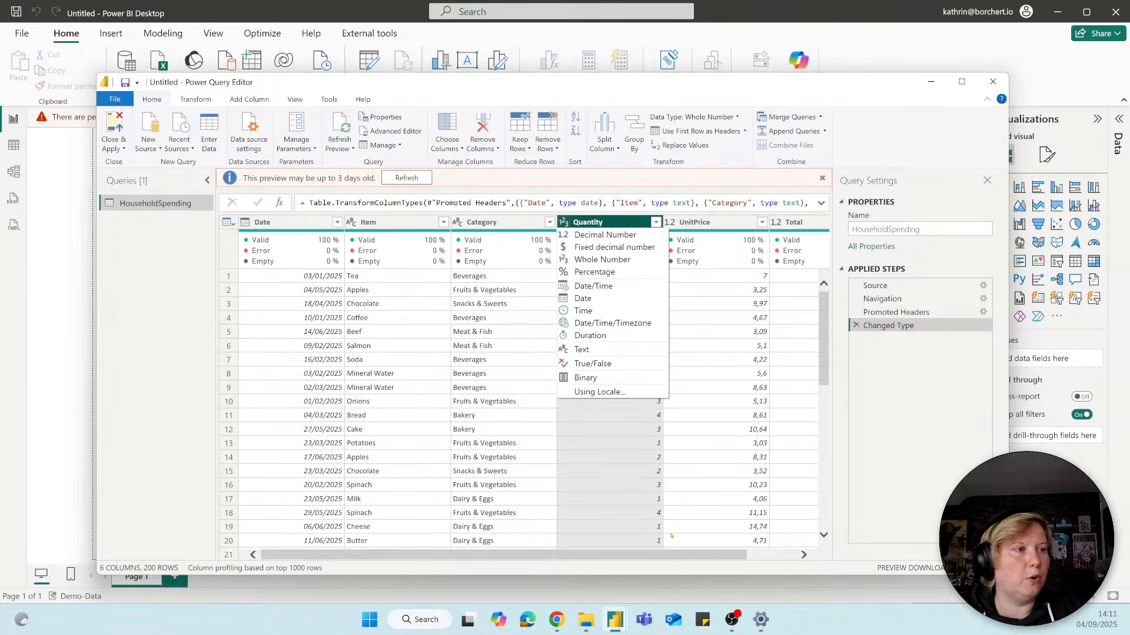
left_click(666, 551)
left_click_drag(733, 557, 795, 557)
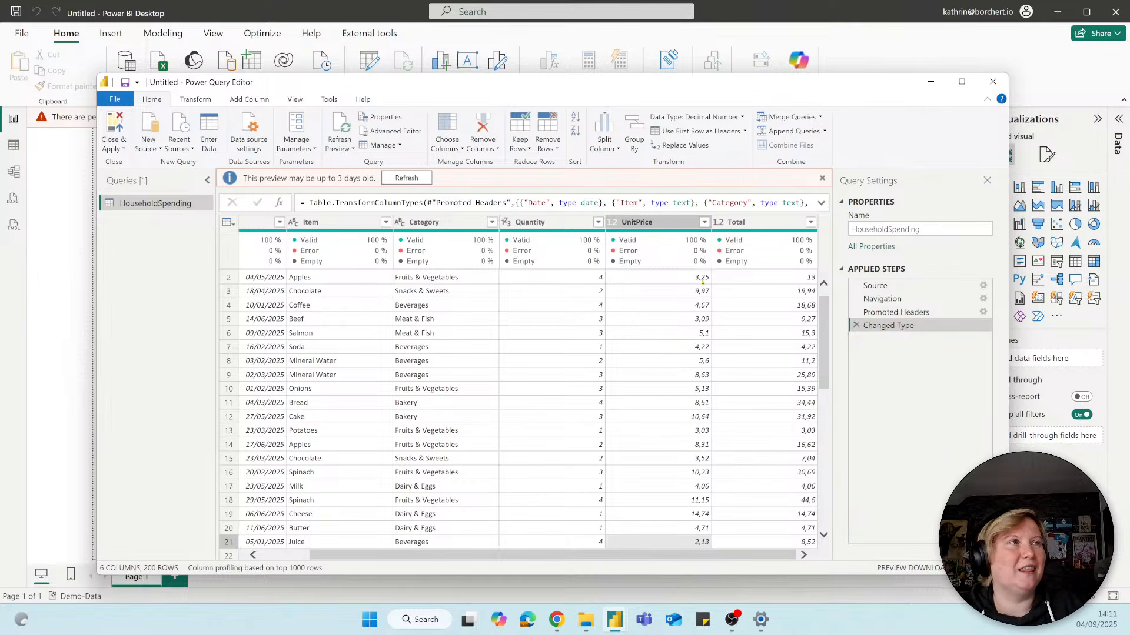
left_click(718, 222)
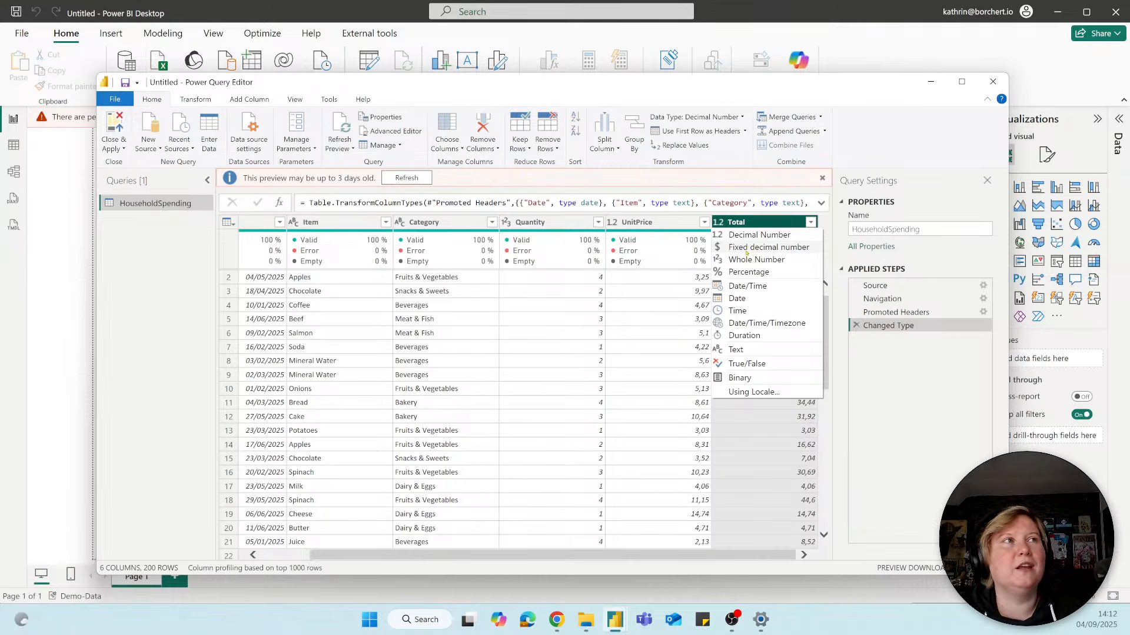
left_click(738, 224)
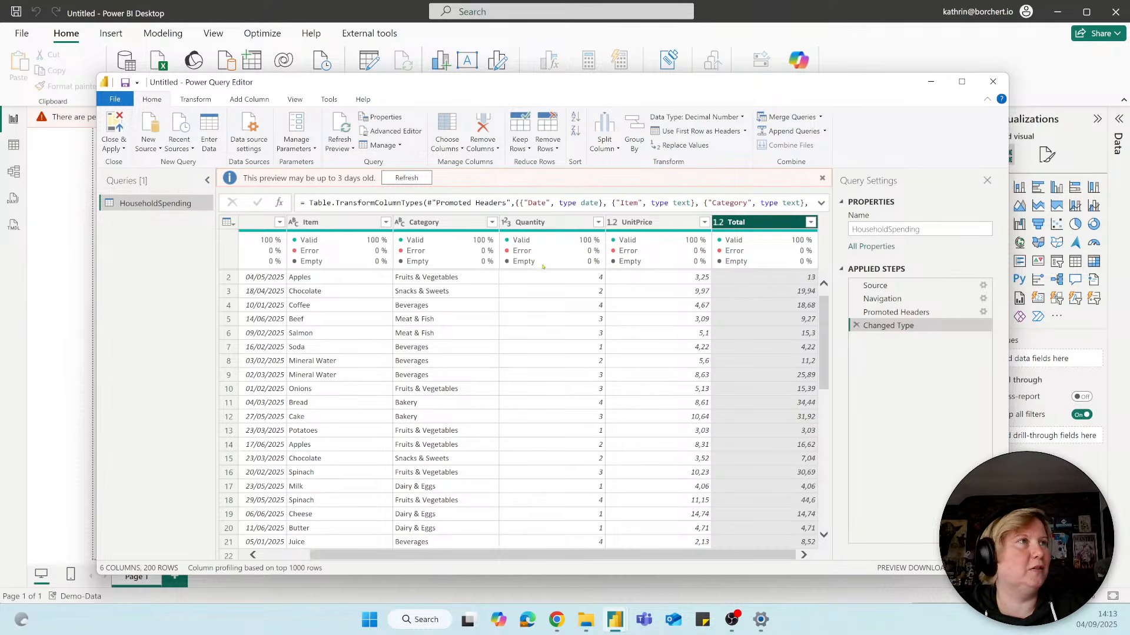
mouse_move(542, 266)
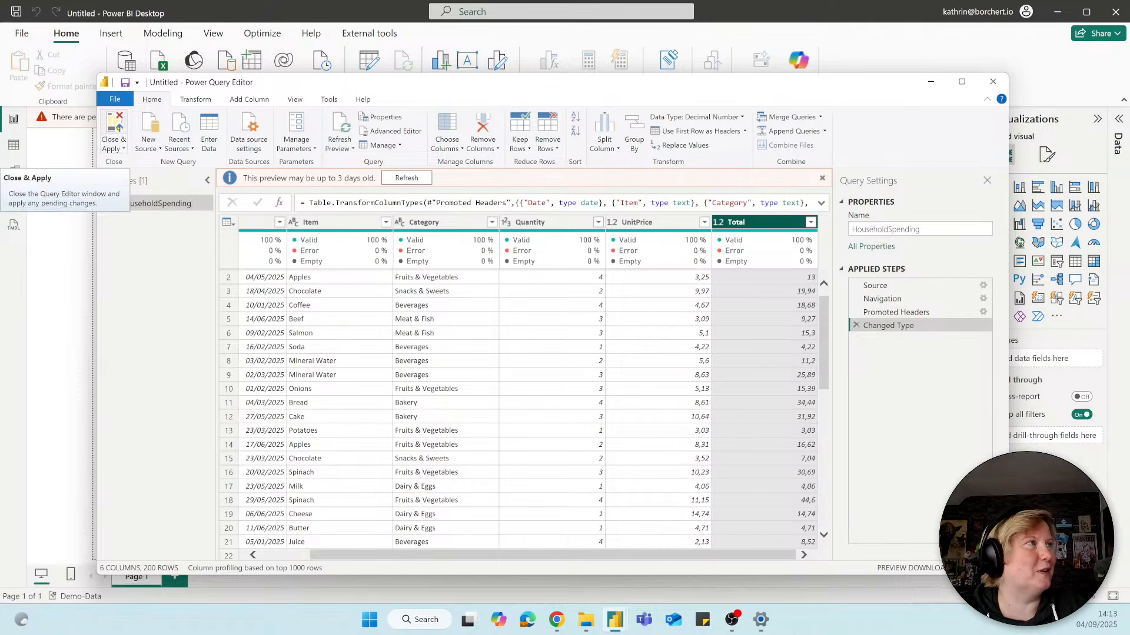
Close the query editor with its pending changes applied and expand the HouseholdSpending table's field list
left_click(115, 125)
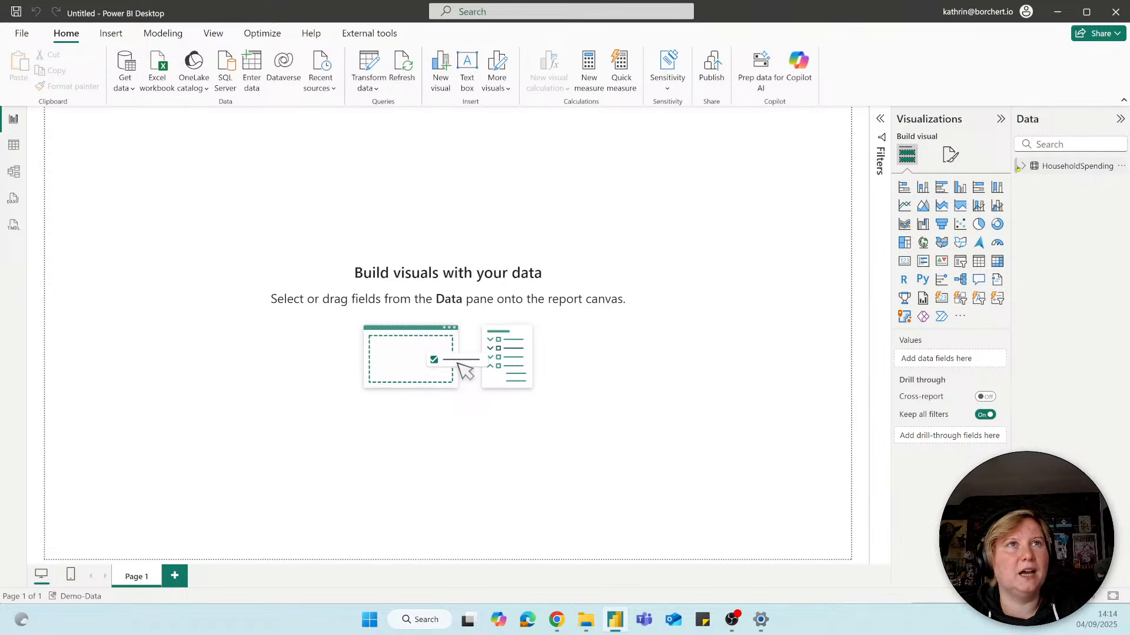
left_click(1018, 167)
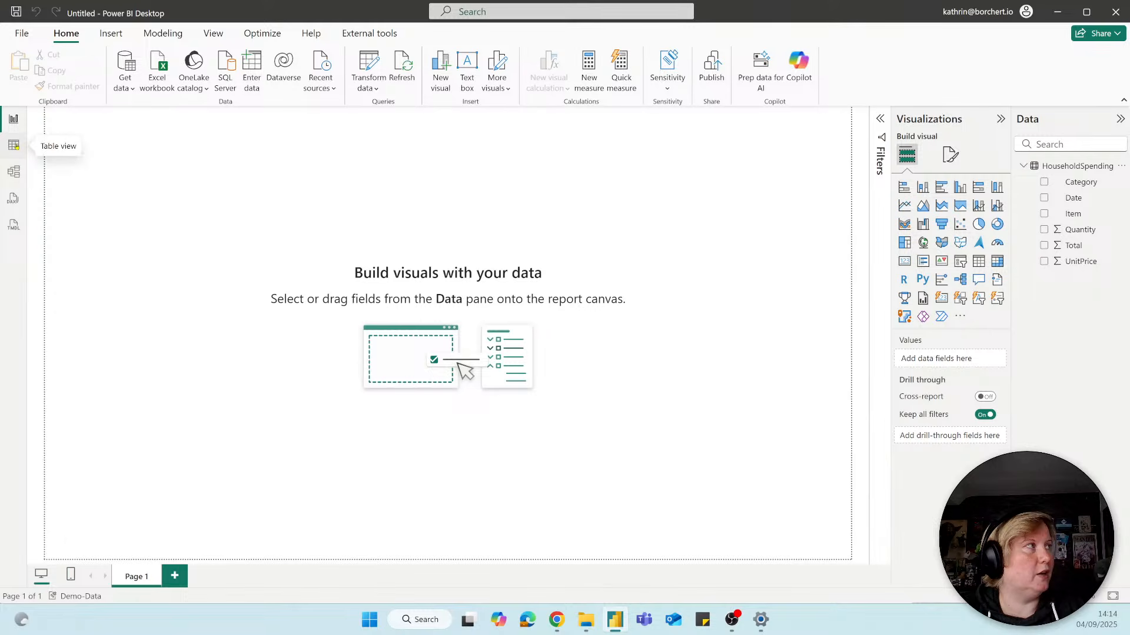
Show the HouseholdSpending data in table view and start a new calculated table, ready for its formula
left_click(13, 144)
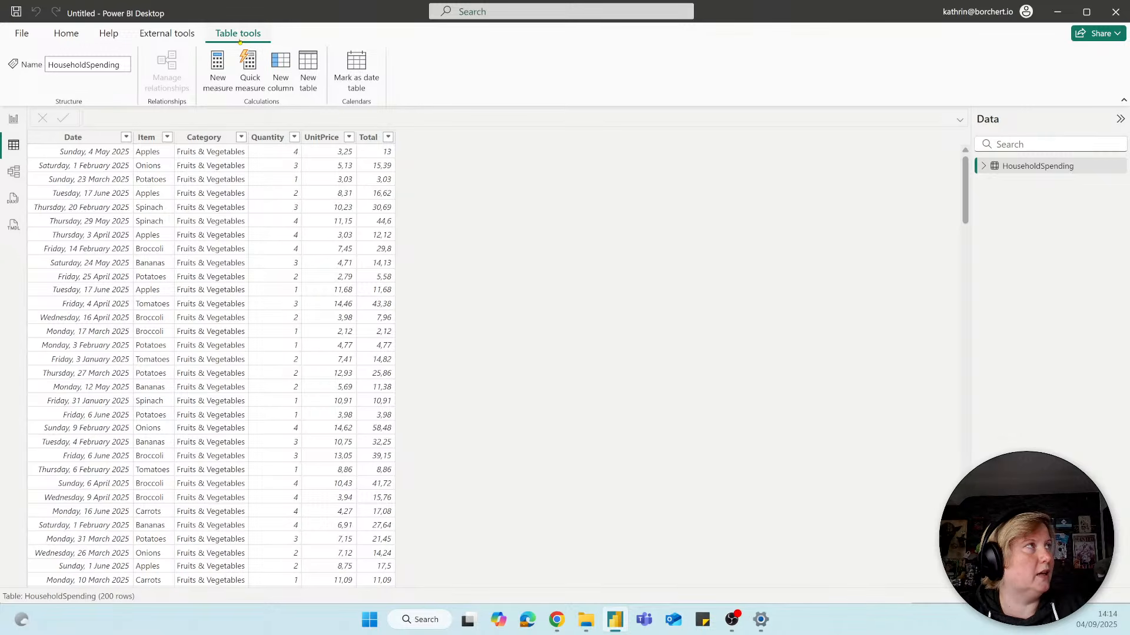
left_click(307, 70)
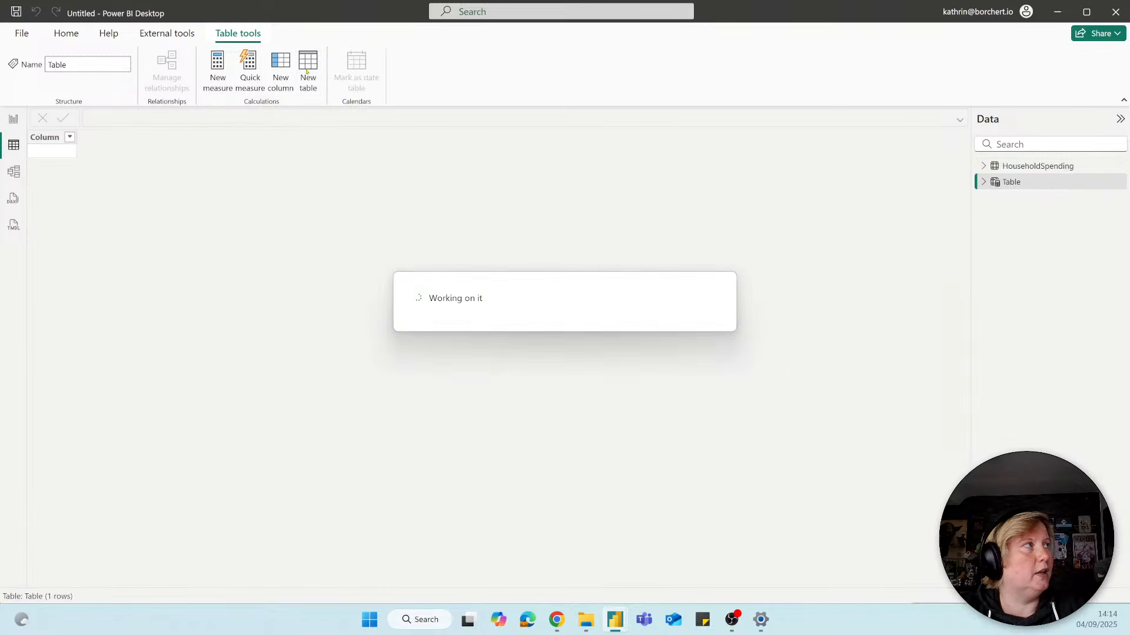
left_click(137, 112)
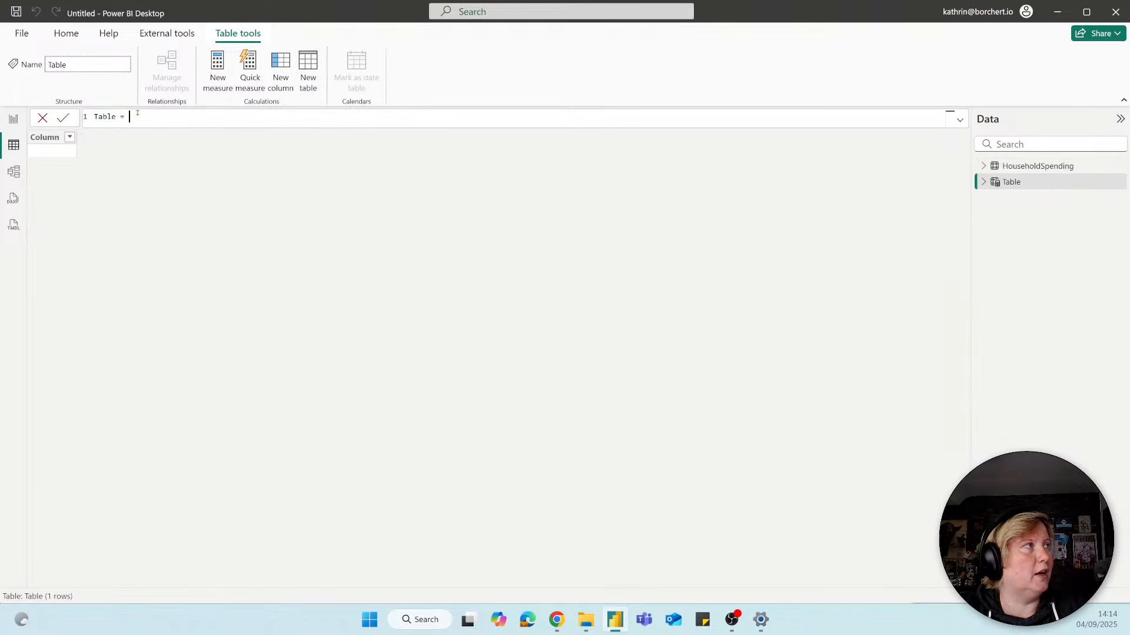
left_click(87, 118)
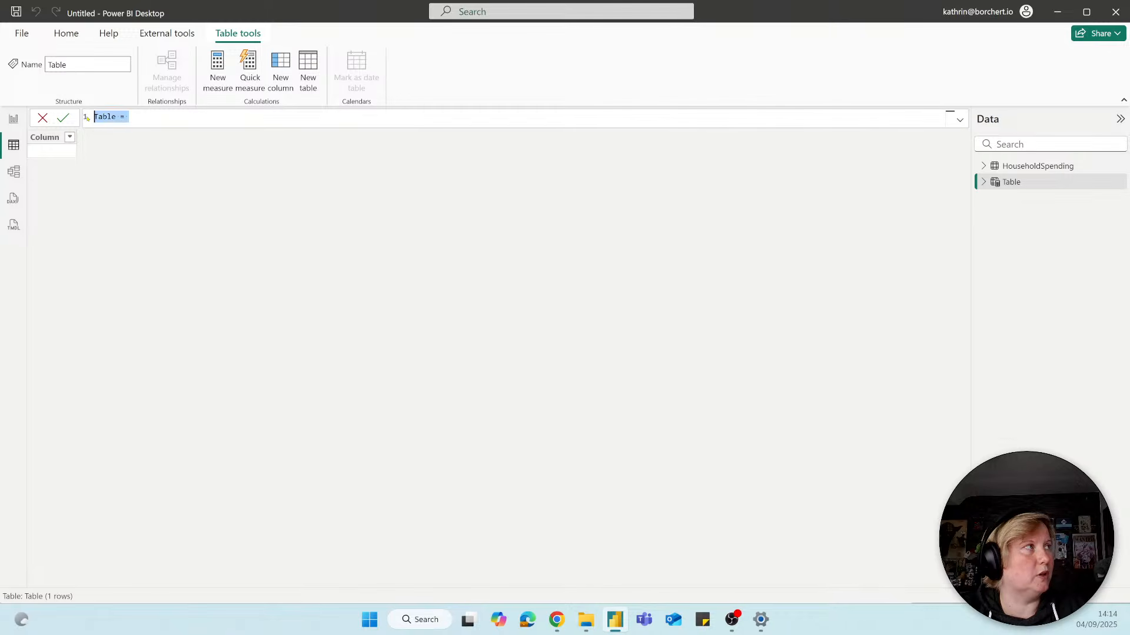
left_click(165, 113)
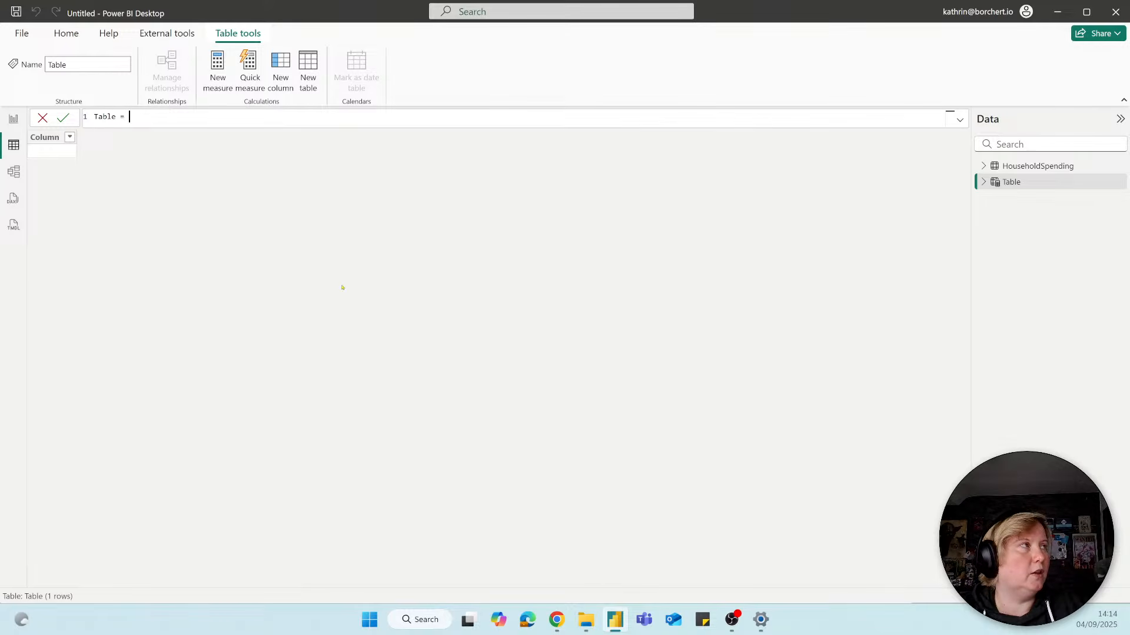
Switch to Chrome, check the README_ENG.md date table code, and send ChatGPT the prompt "Create me a date table in Power BI with calendarauto."
mouse_move(557, 619)
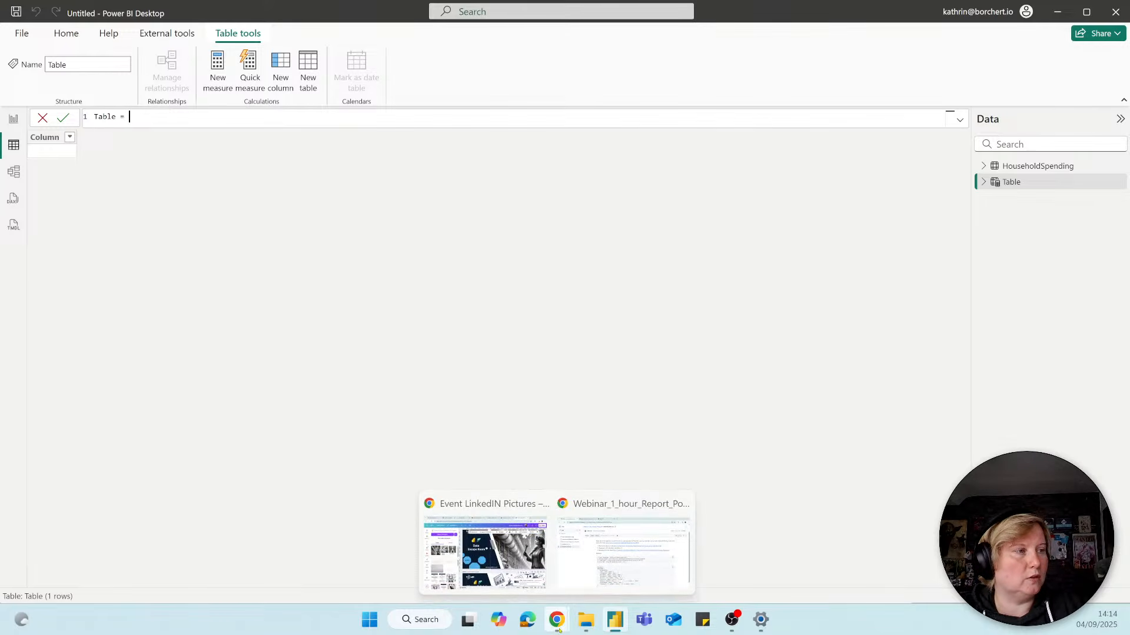
left_click(589, 573)
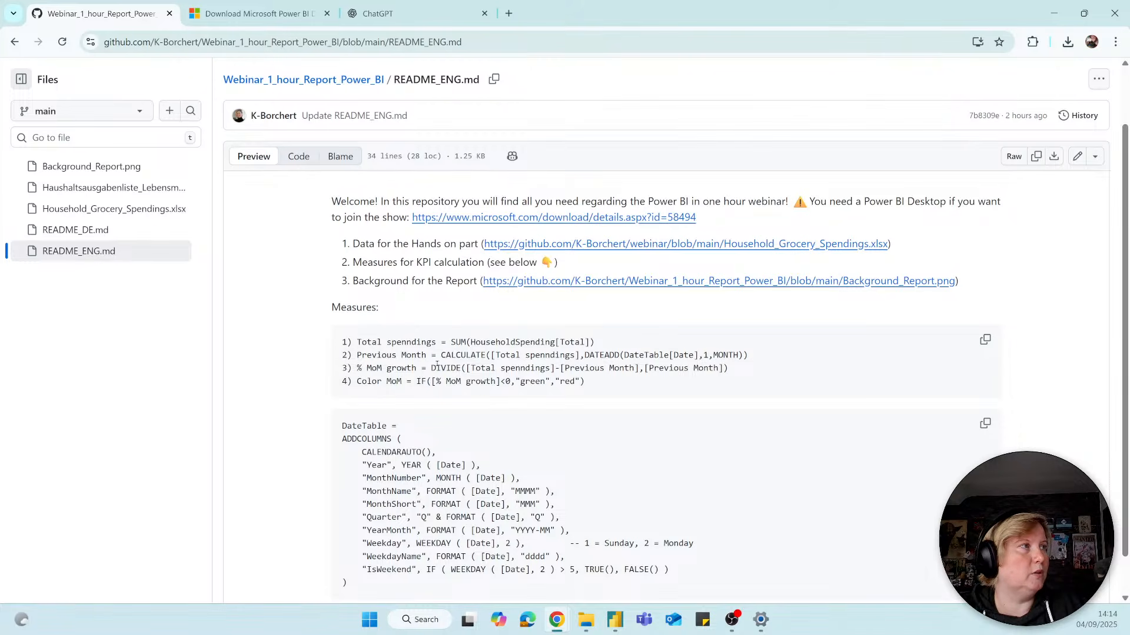
scroll(565, 135, "down", 2)
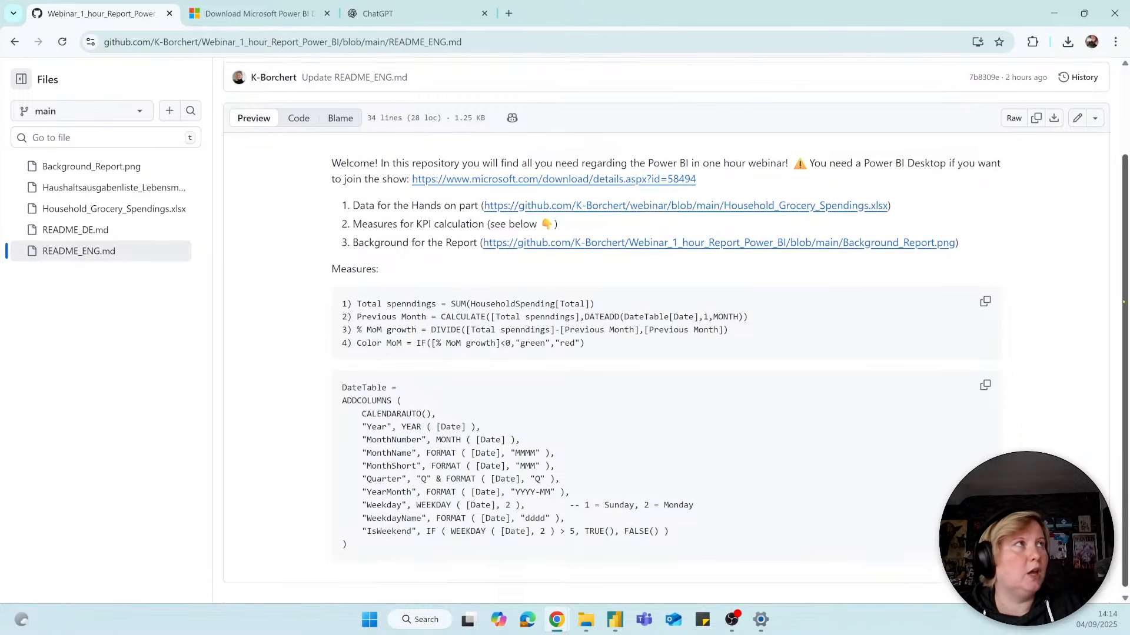
left_click(444, 18)
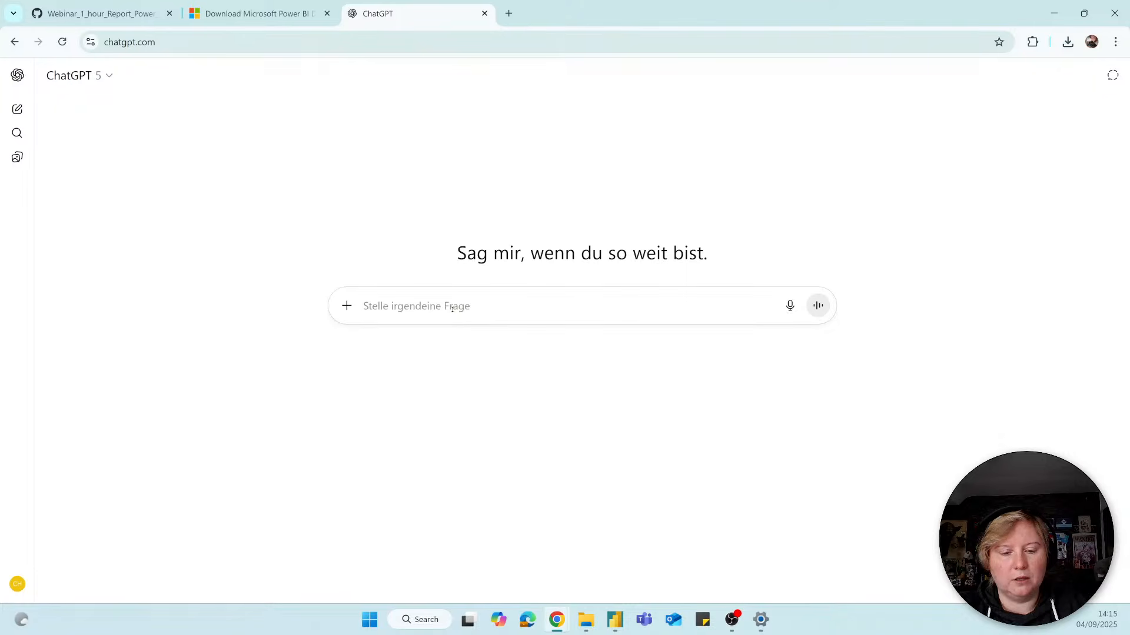
type("Create m")
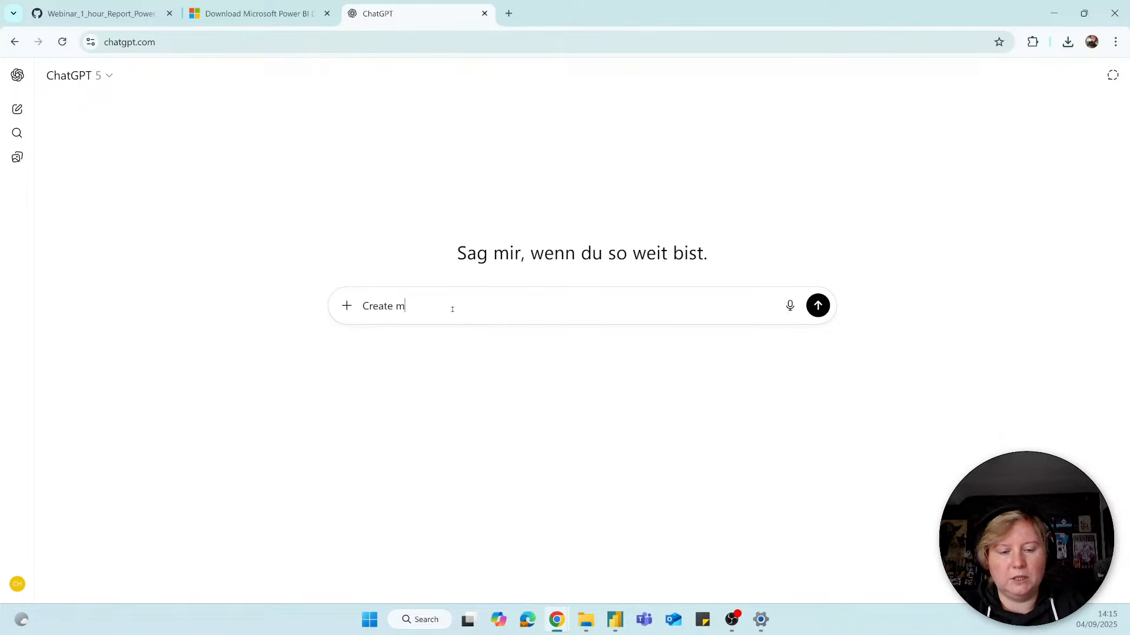
type("e a d")
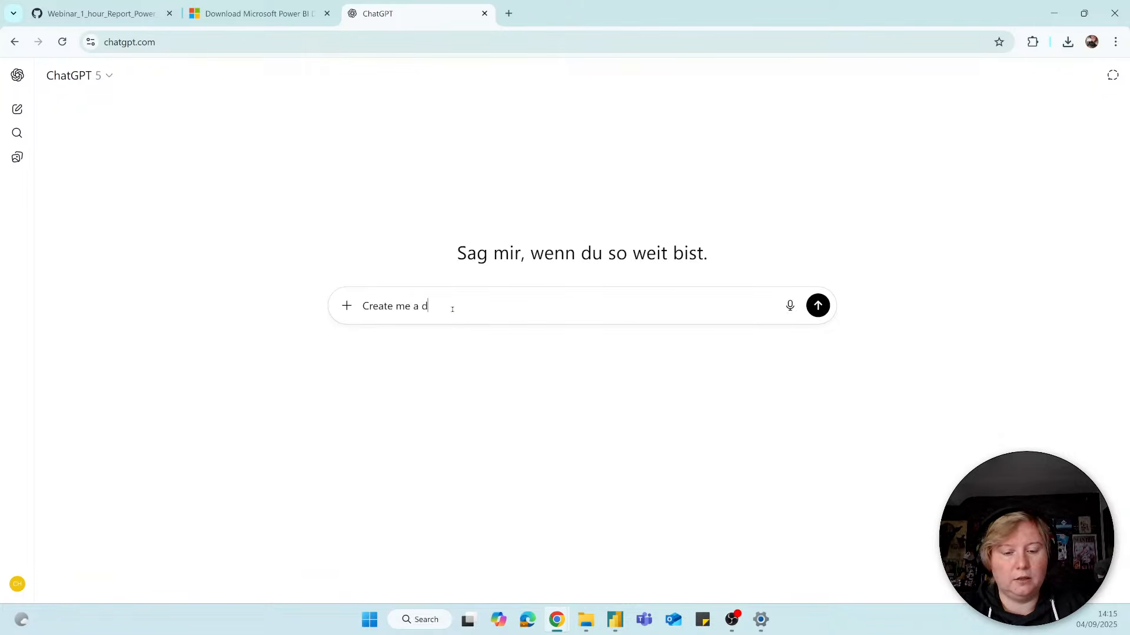
type("ate table in ")
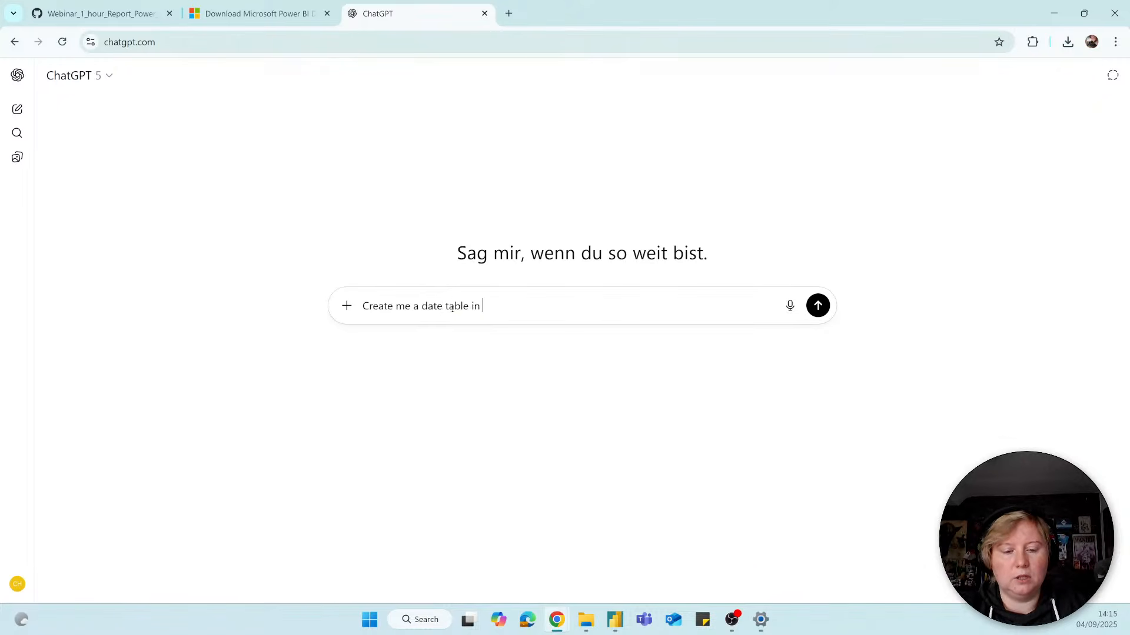
type("Power BI")
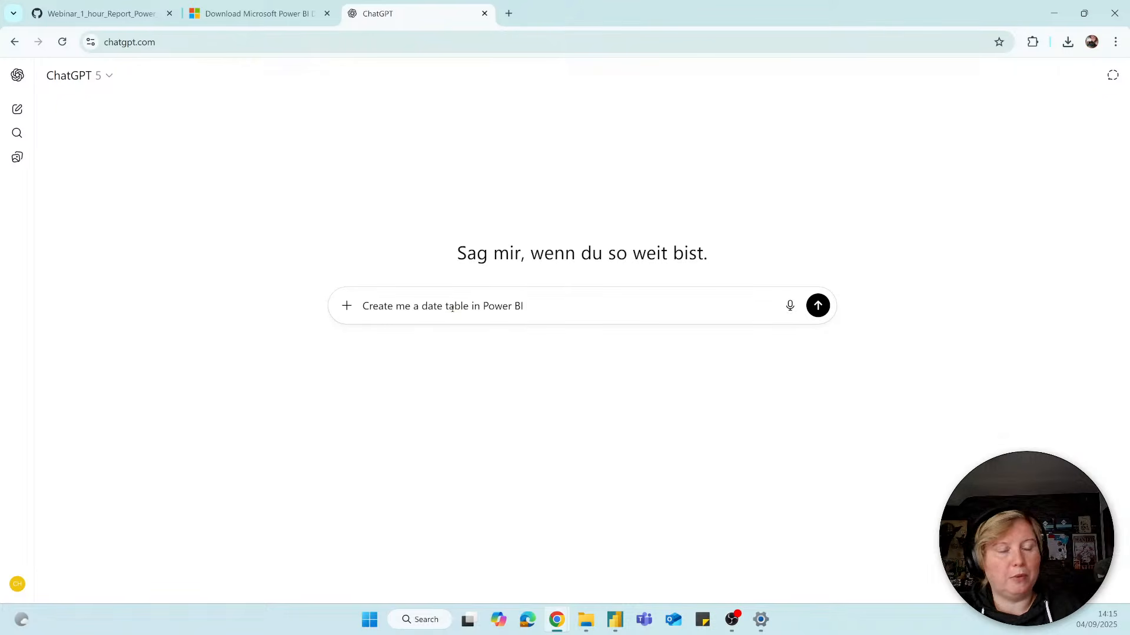
type("with calendar")
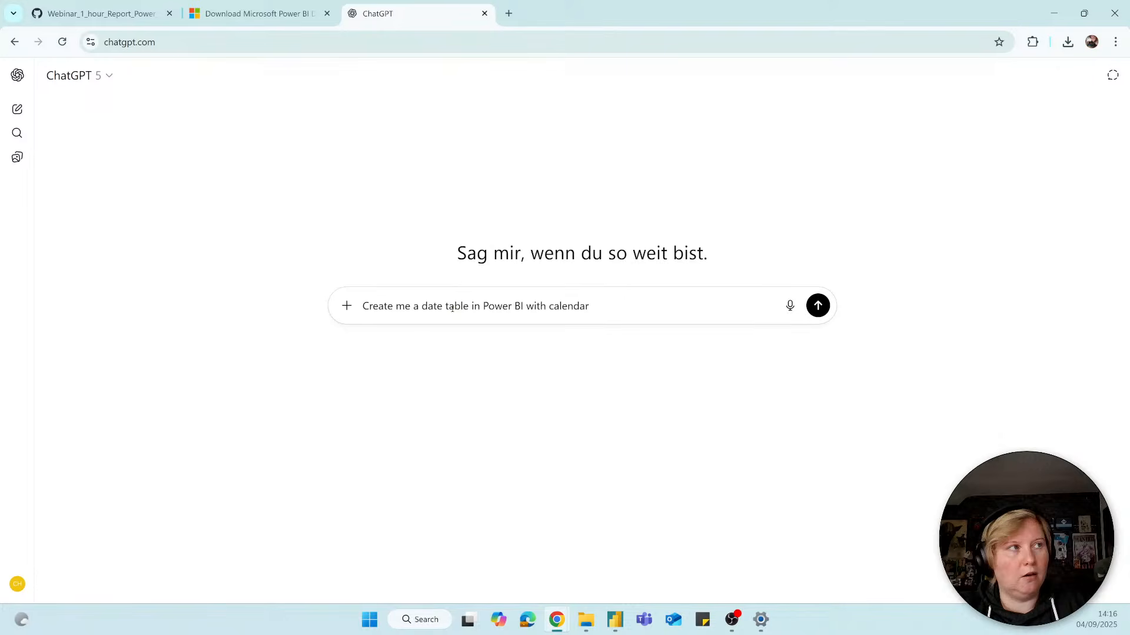
key("BackSpace")
type("aut")
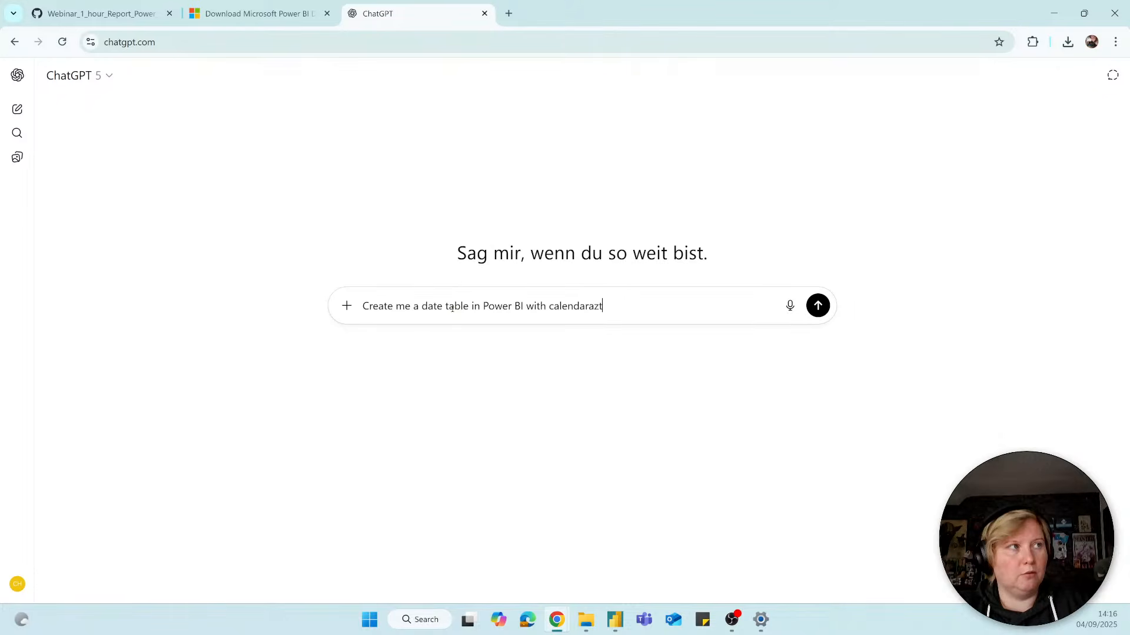
key("BackSpace")
key("BackSpace")
key("BackSpace")
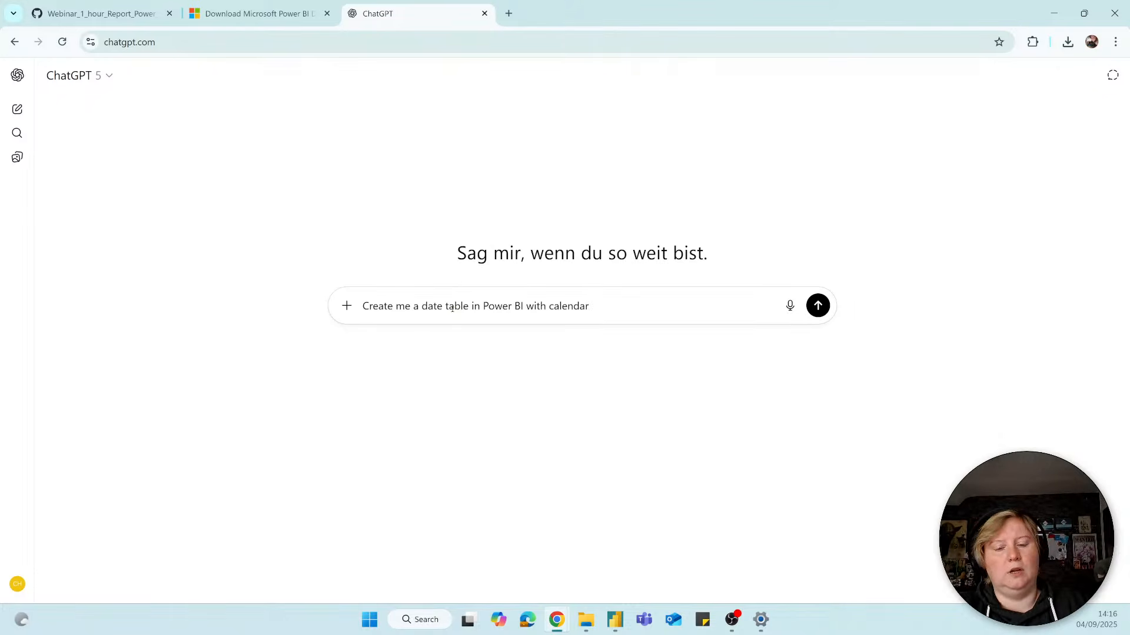
type("auto.")
key("Return")
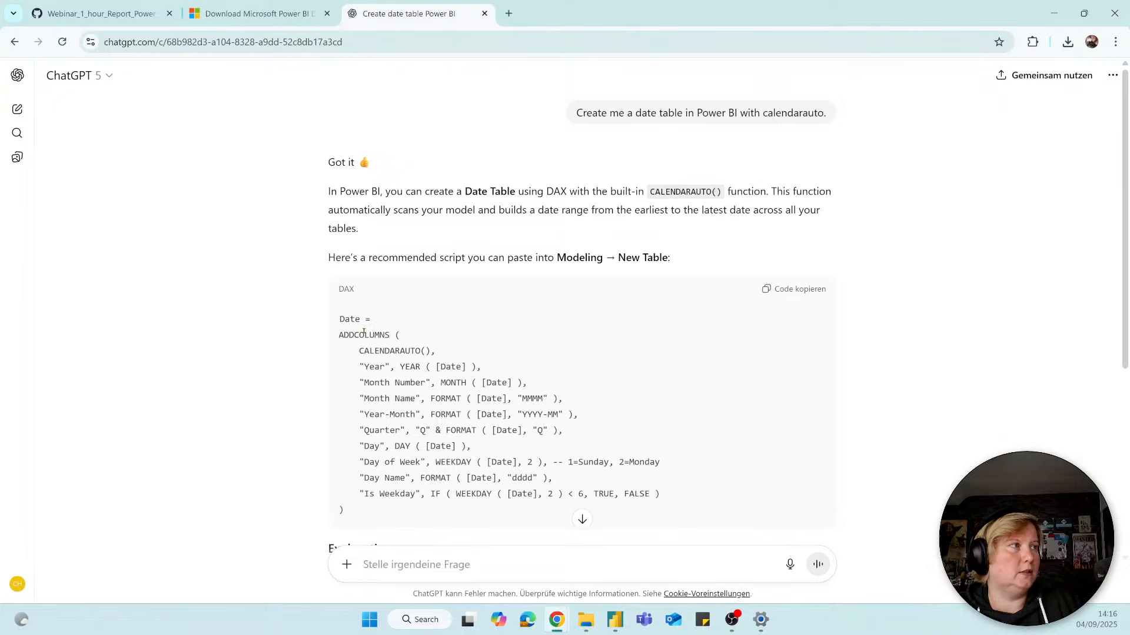
left_click_drag(352, 366, 366, 493)
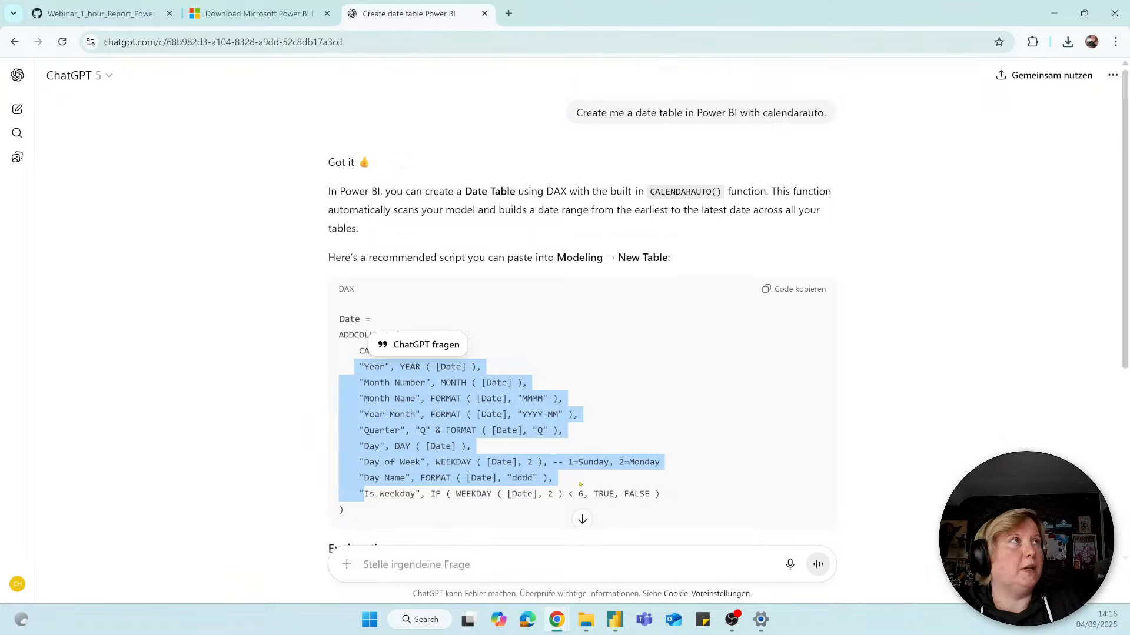
Copy the DateTable code from the README_ENG.md page on GitHub and replace the new table's formula in Power BI Desktop with it
left_click(113, 5)
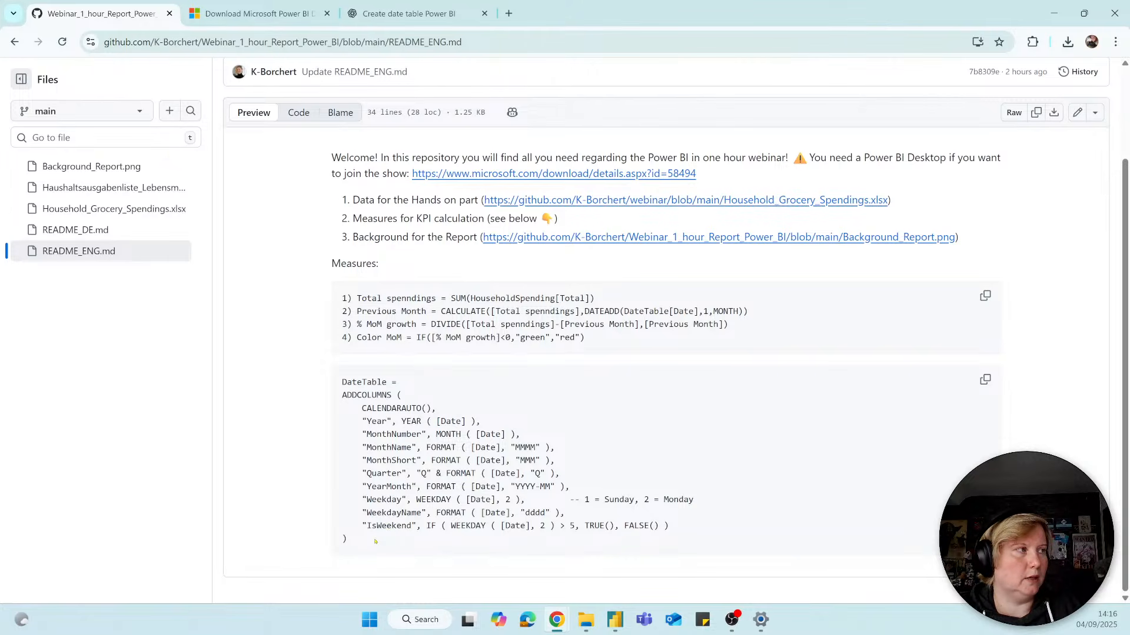
left_click_drag(374, 541, 328, 384)
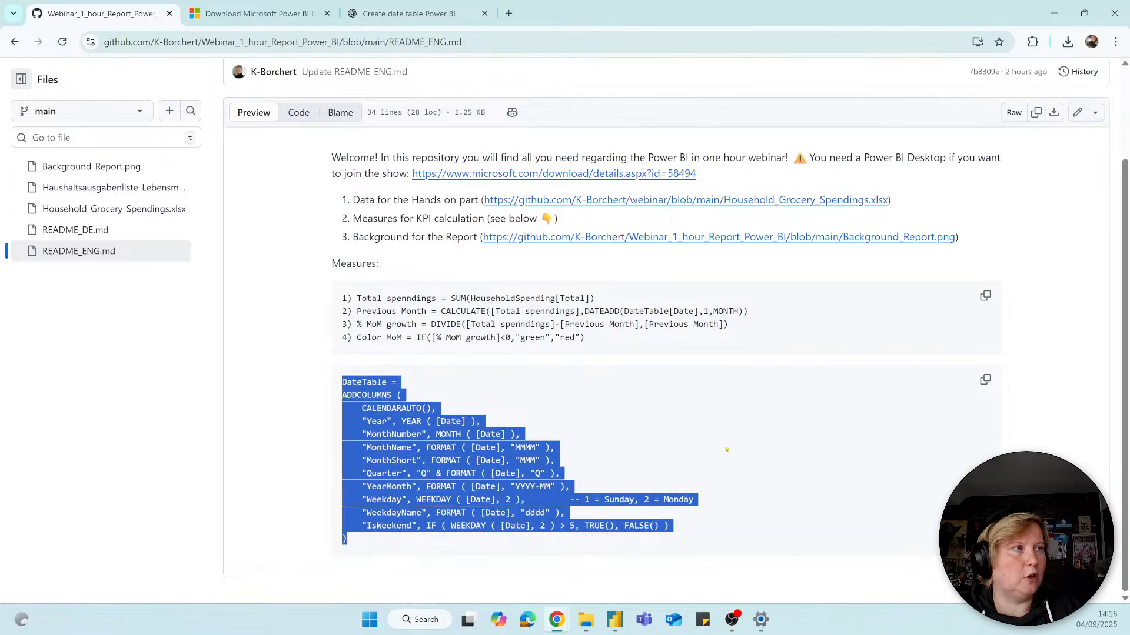
left_click(985, 380)
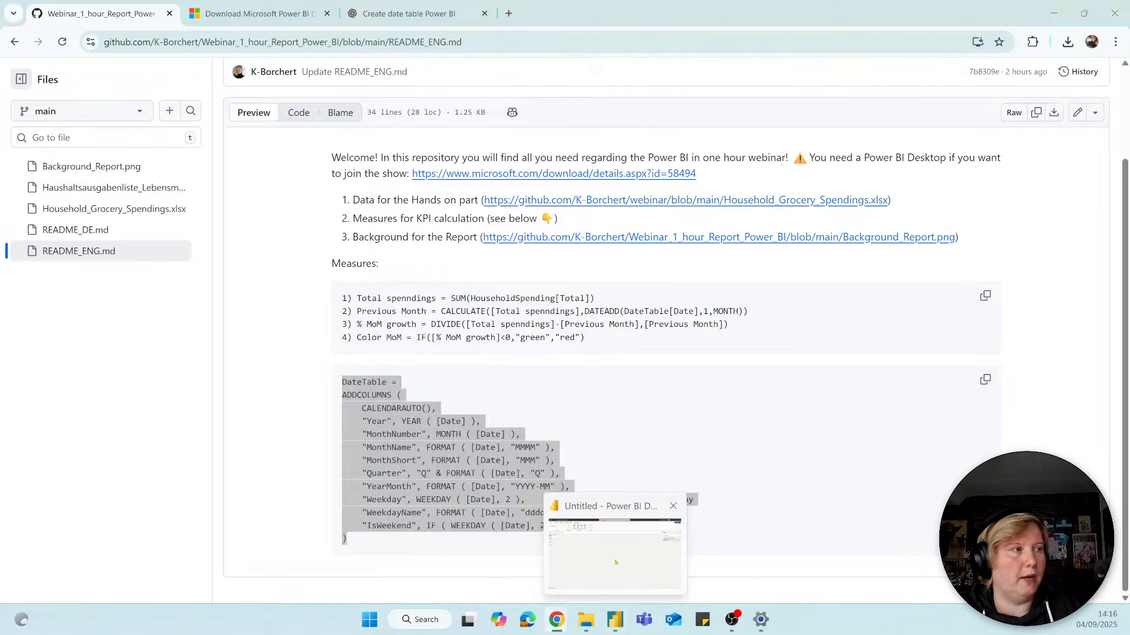
left_click(618, 625)
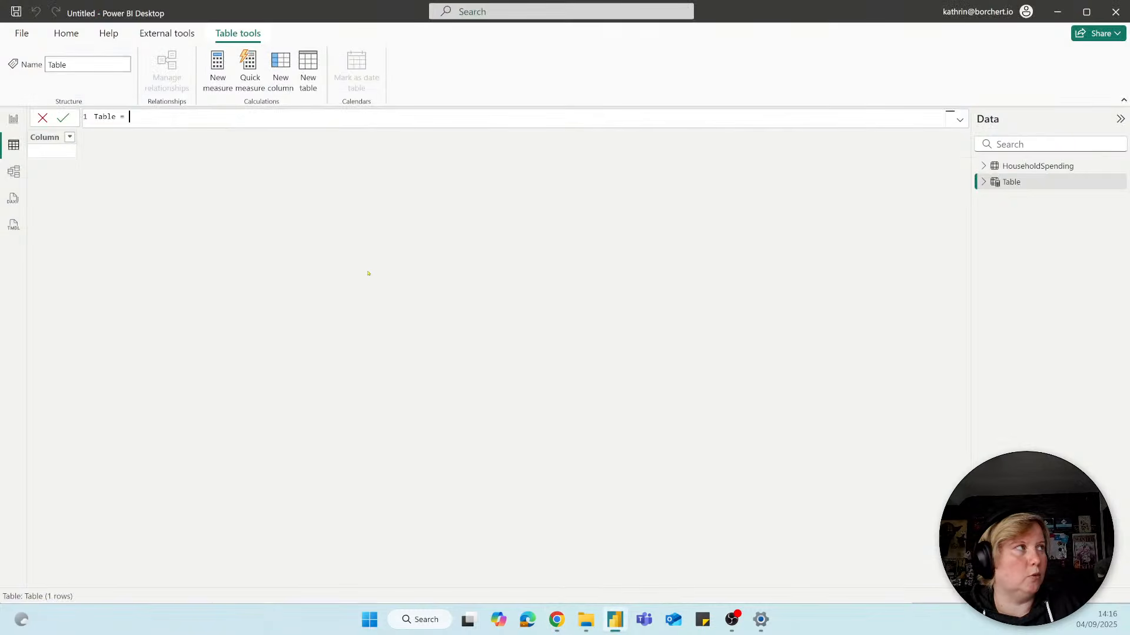
key("ctrl+a")
left_click(145, 113)
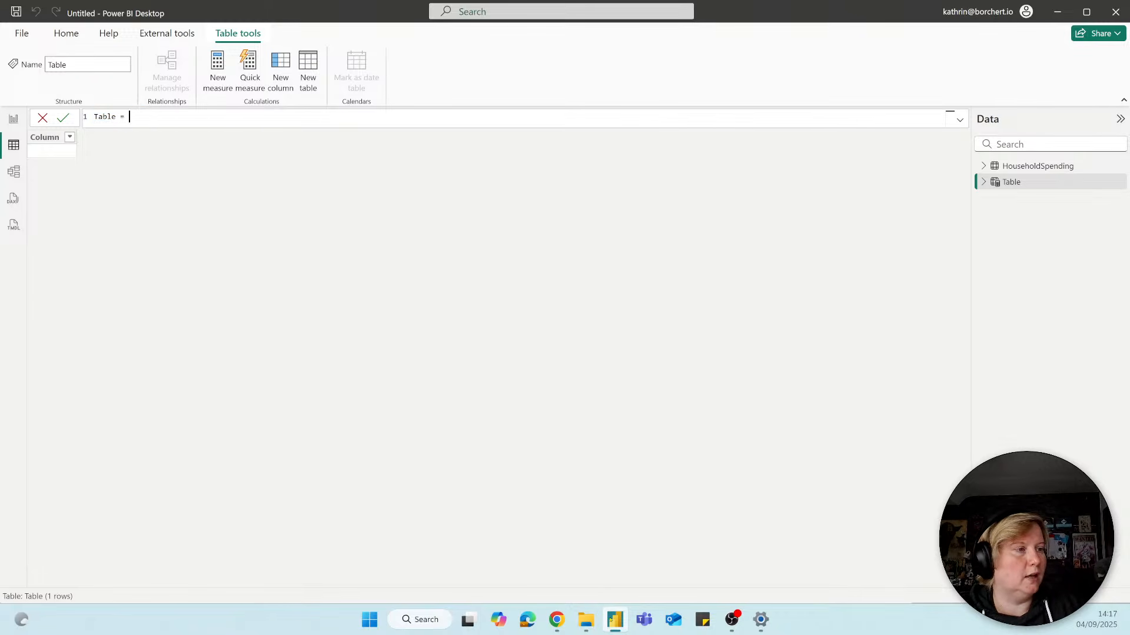
mouse_move(556, 618)
left_click(569, 591)
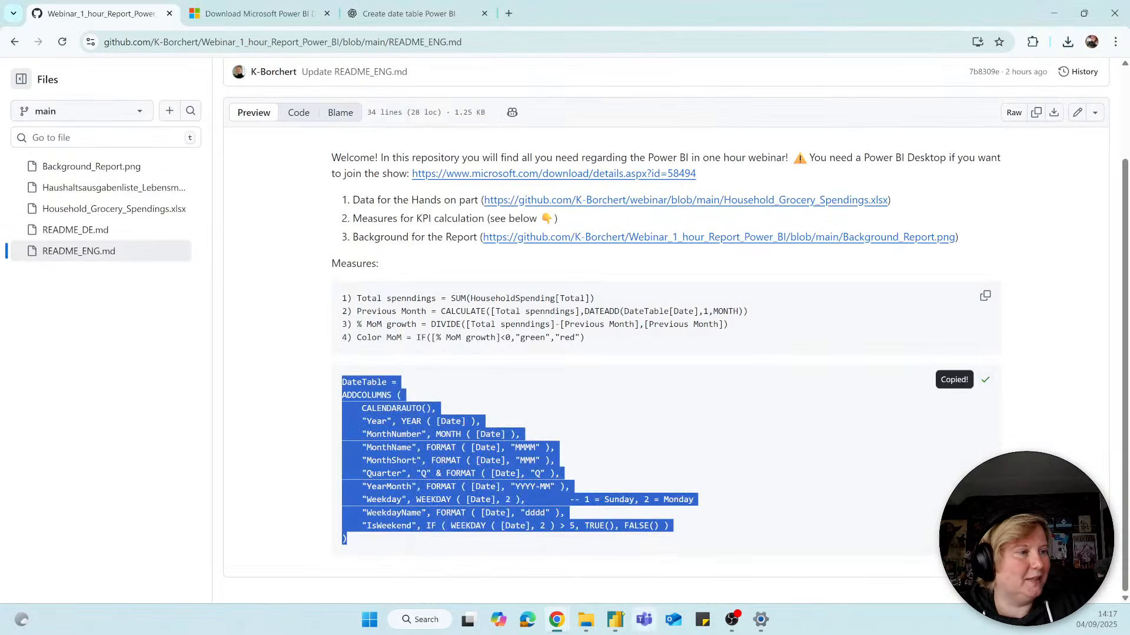
left_click(984, 379)
key("alt+Tab")
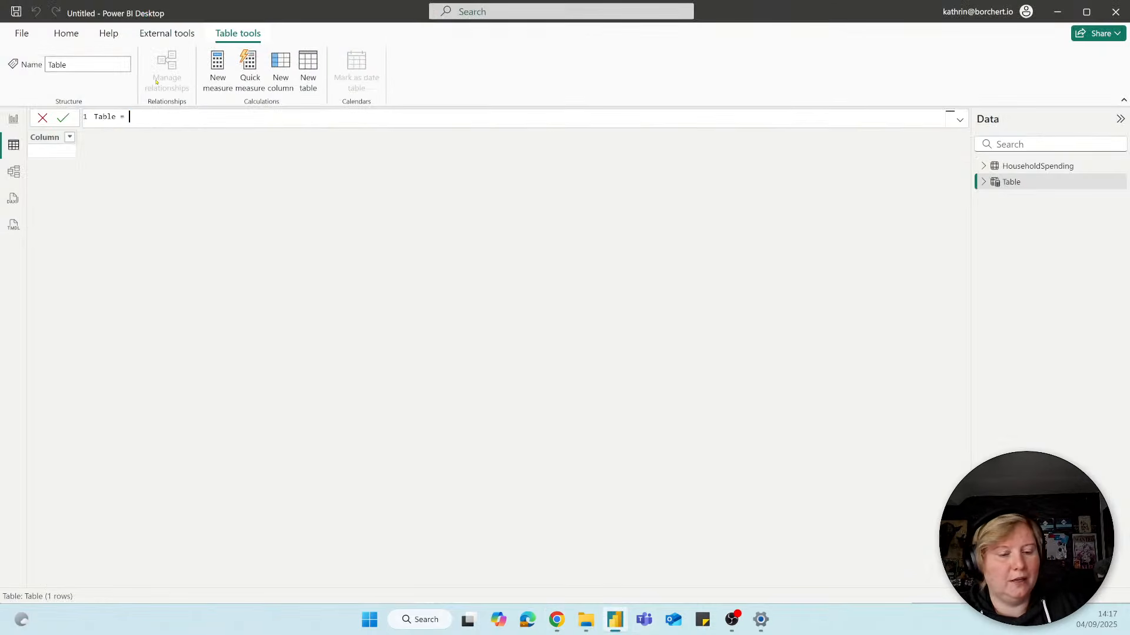
key("ctrl+a")
key("ctrl+v")
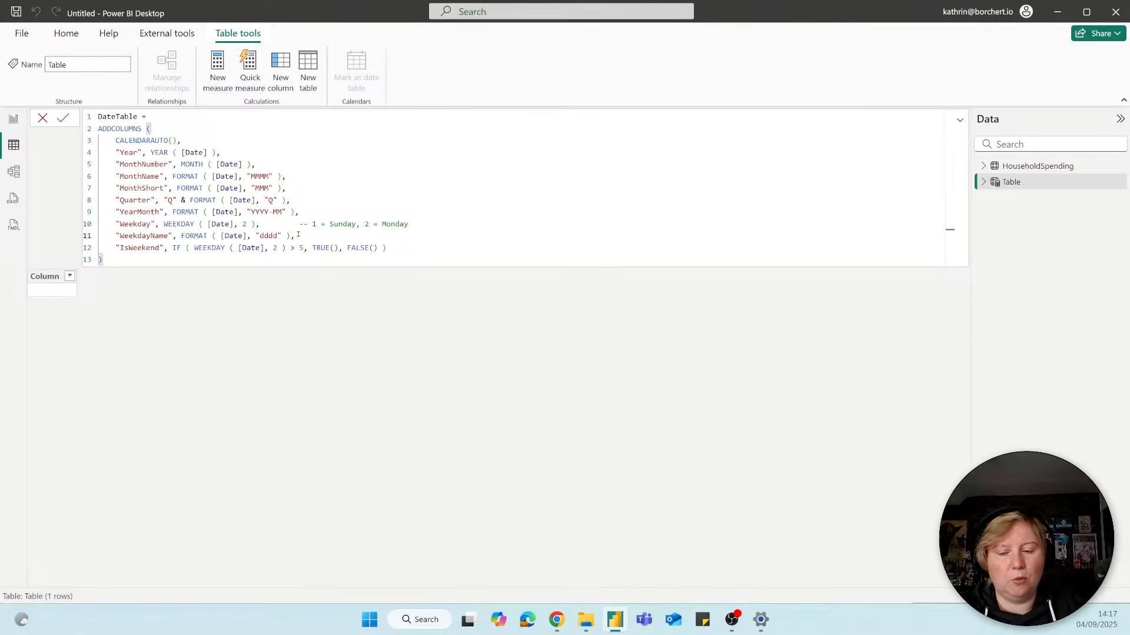
Add a "CalendarWeek" column defined as WEEKNUM([Date]) between WeekdayName and IsWeekend in the DateTable formula
key("Return")
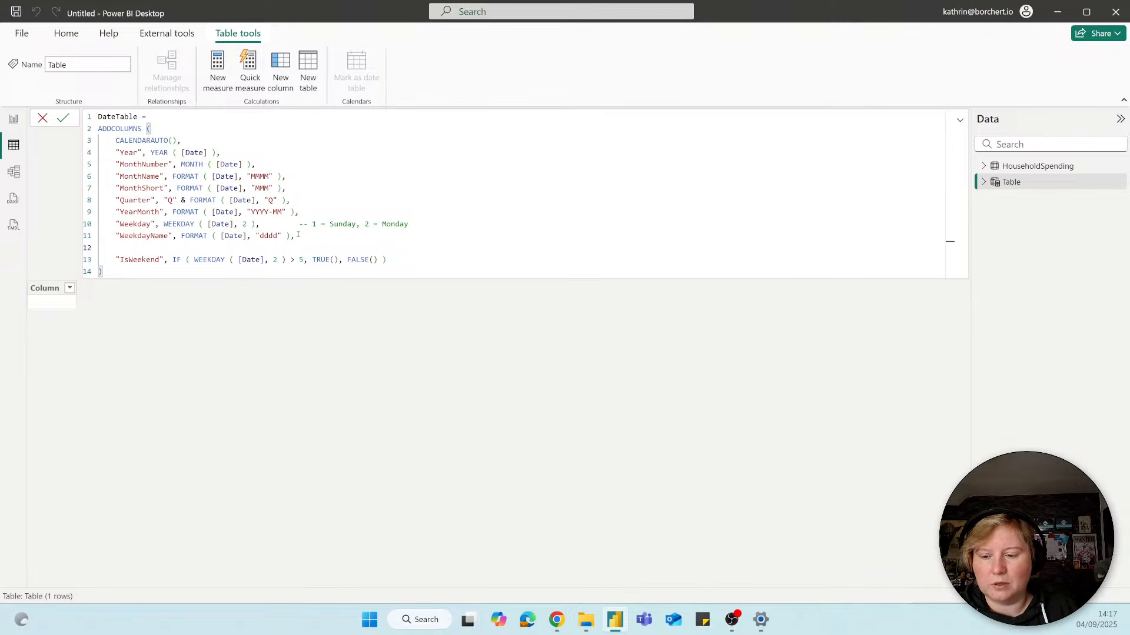
type("\"")
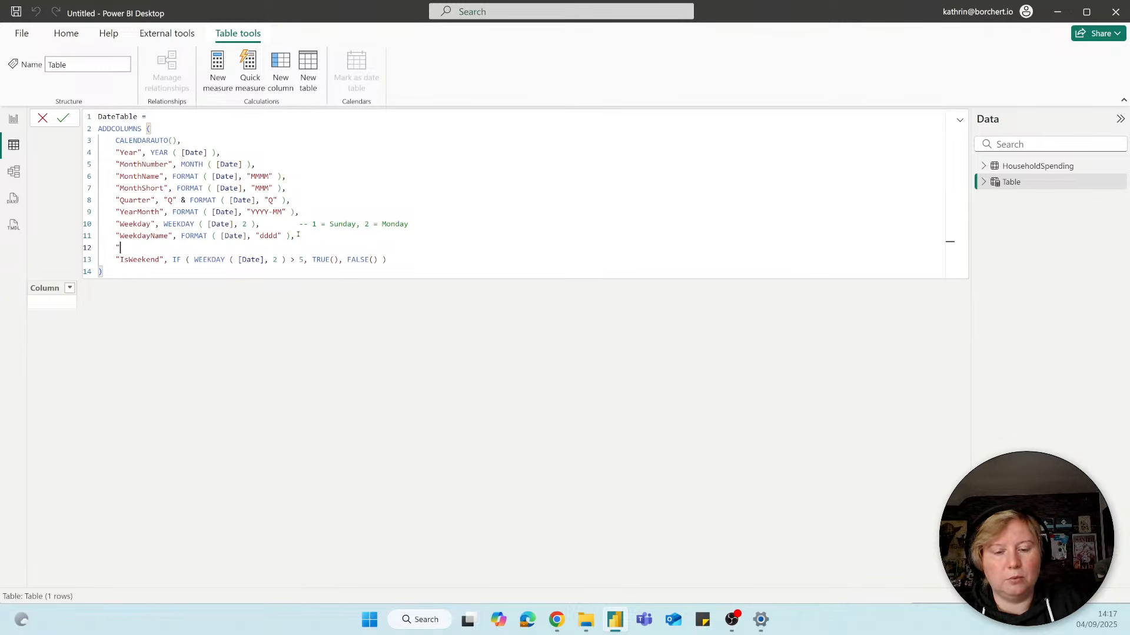
type("Calenda")
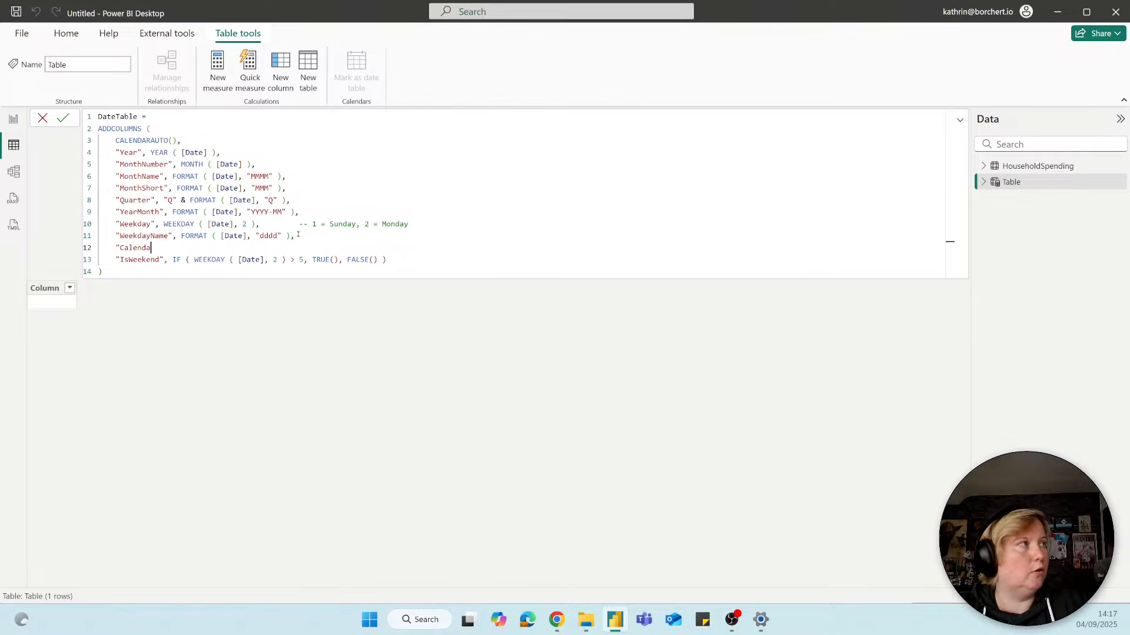
type("rWeek\"")
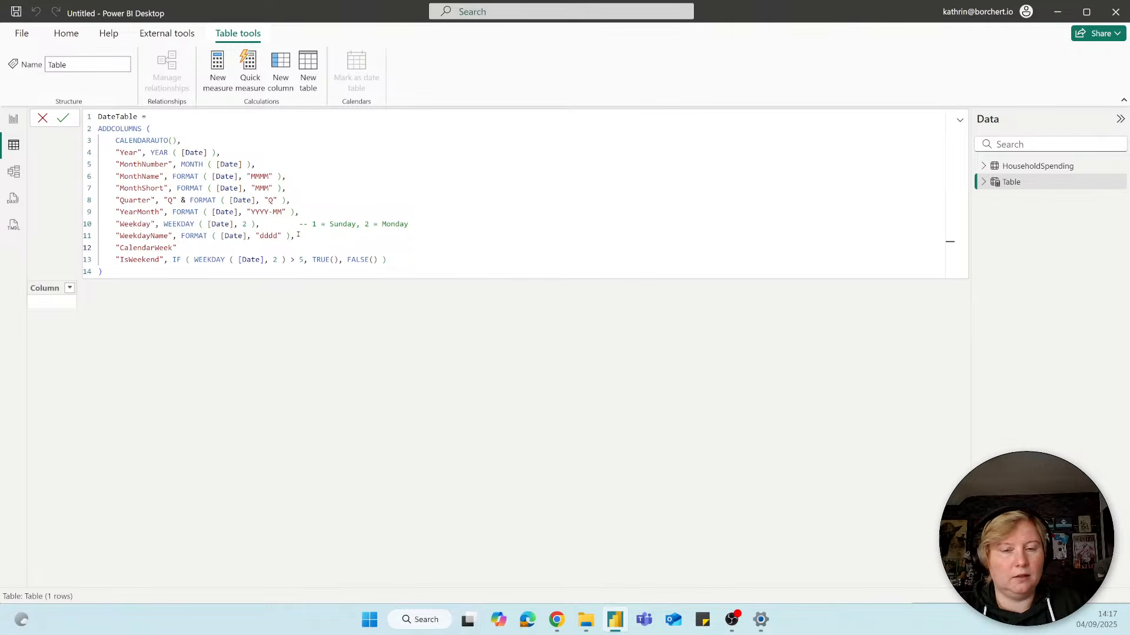
type(",")
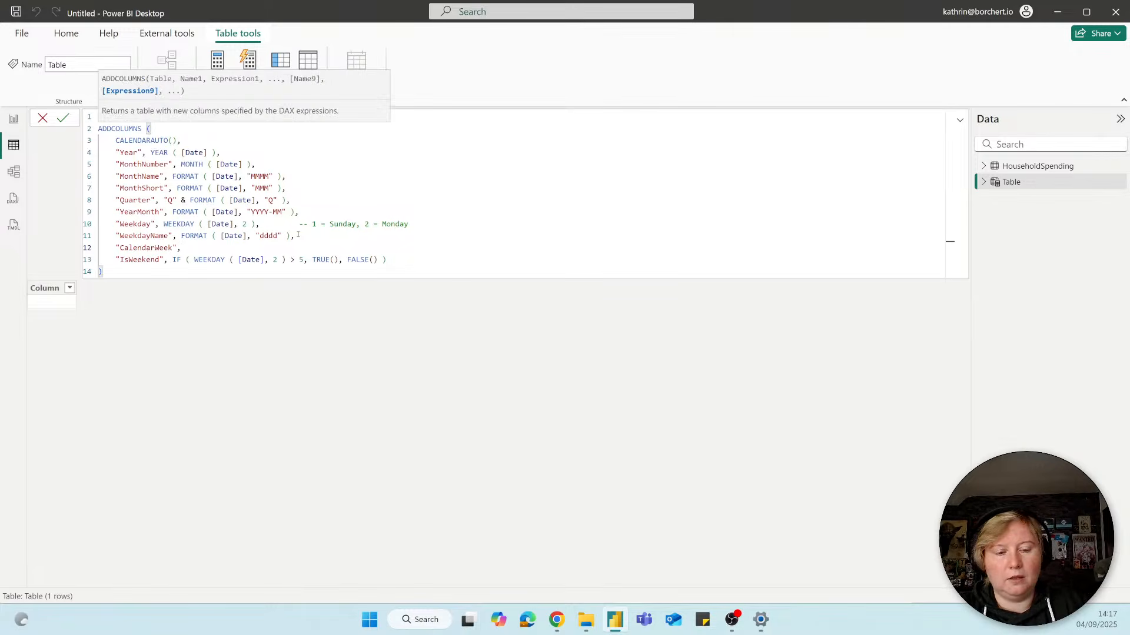
type("Week")
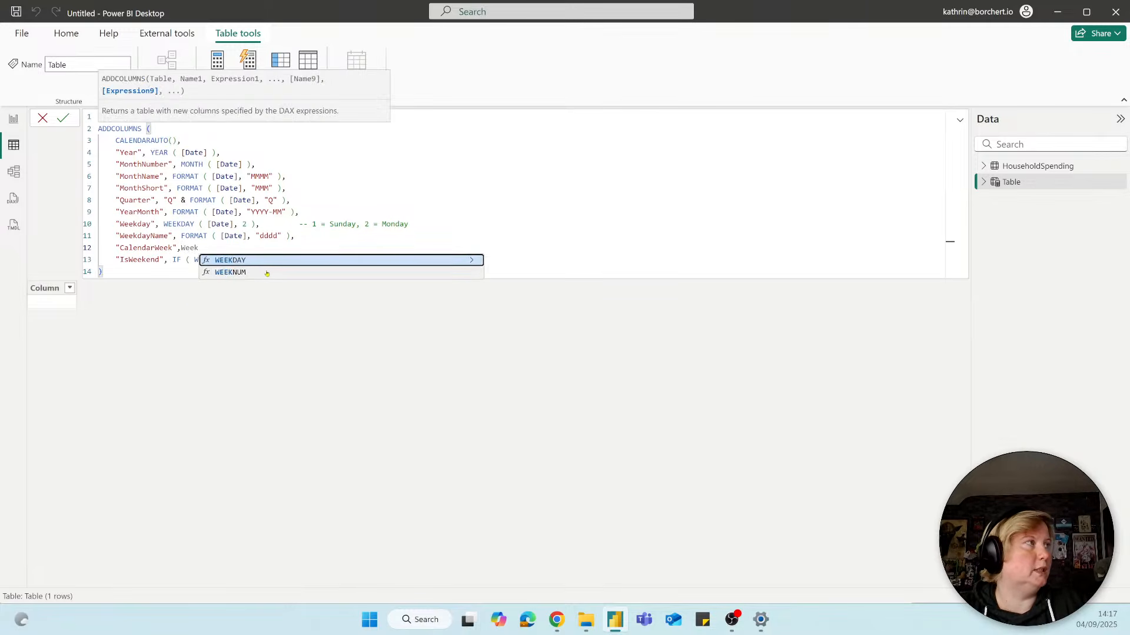
left_click(262, 271)
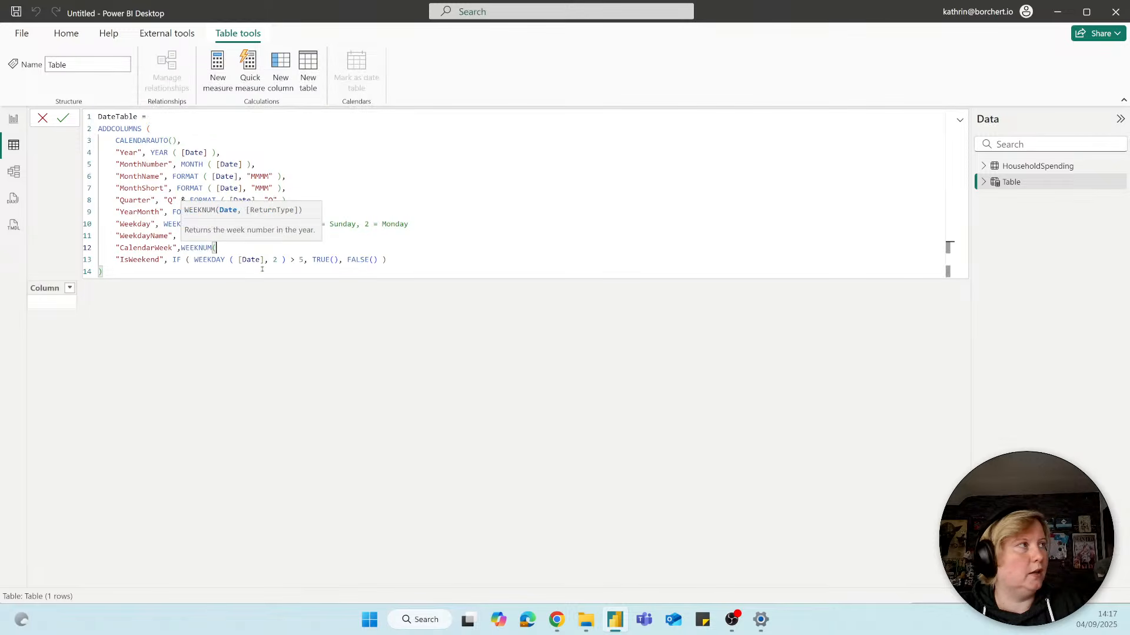
left_click_drag(264, 260, 238, 260)
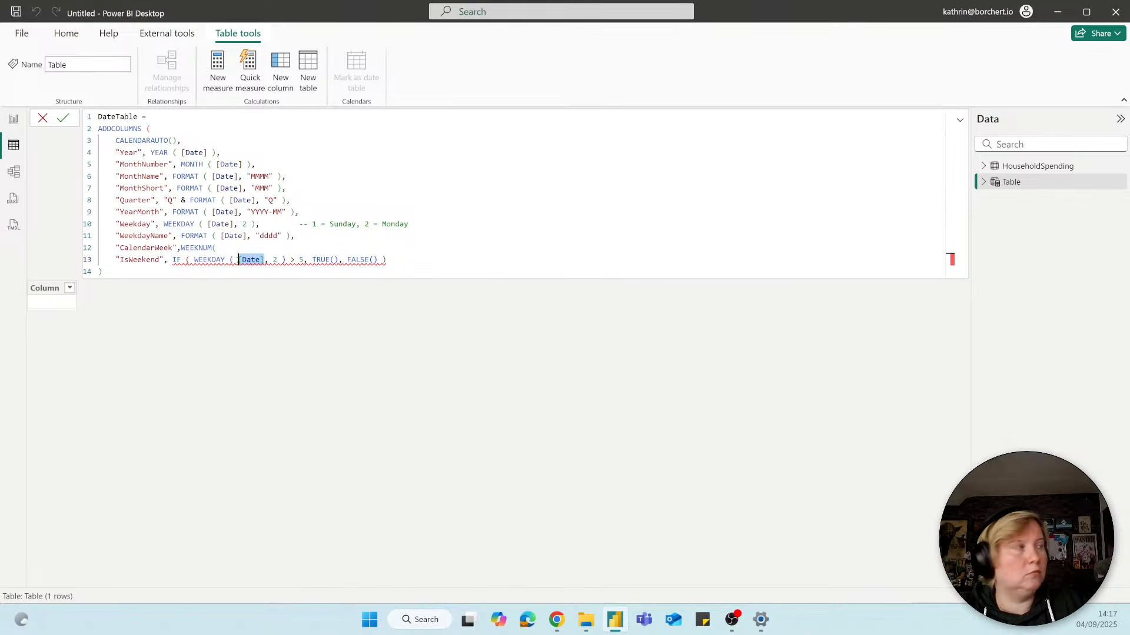
left_click(225, 248)
key("ctrl+v")
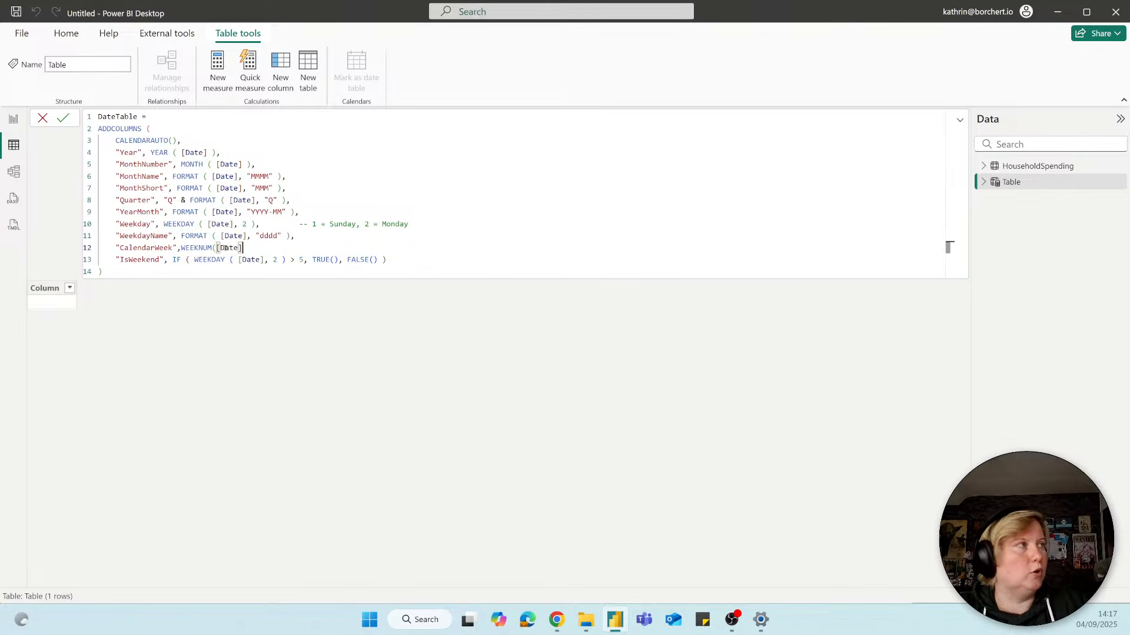
type("),")
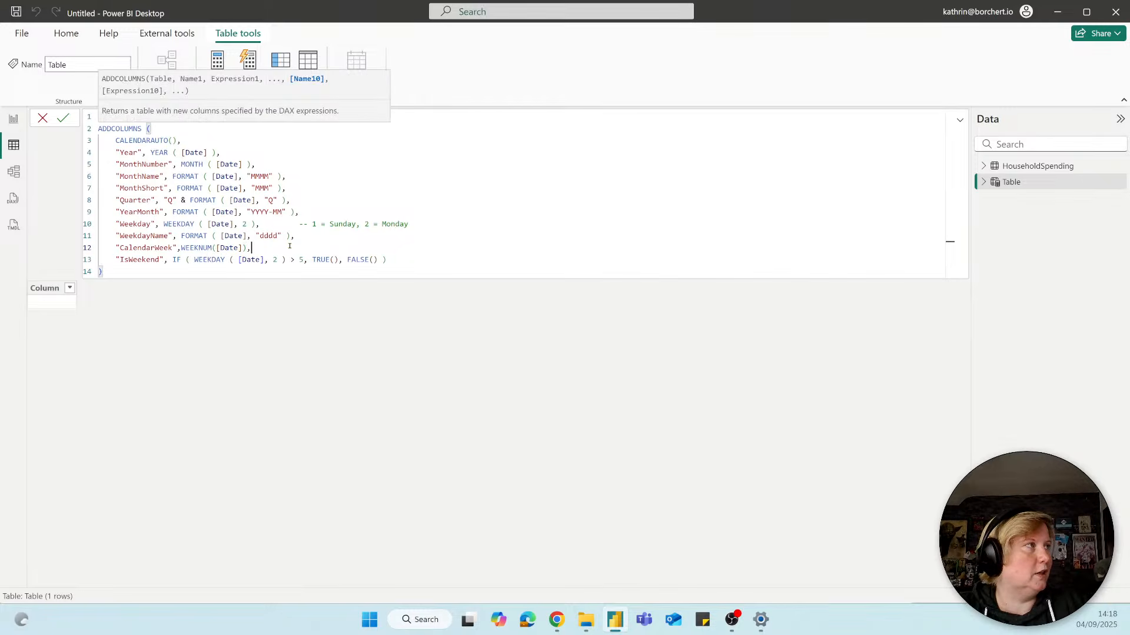
Commit the DateTable formula to create the table and collapse the formula bar to a single line
left_click(411, 259)
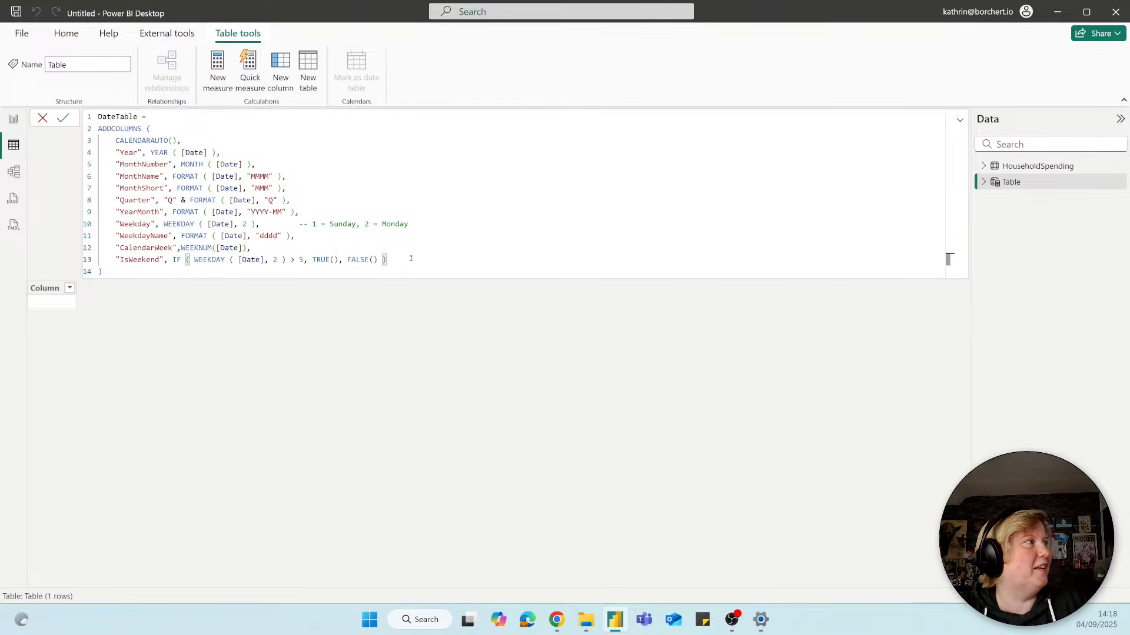
key("Return")
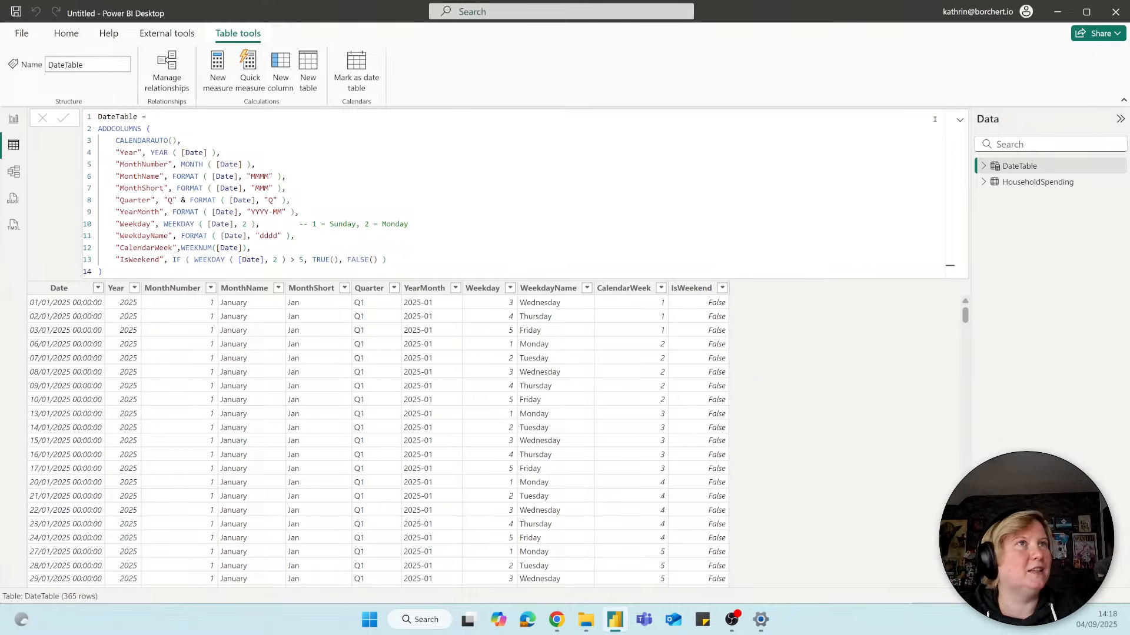
left_click(960, 120)
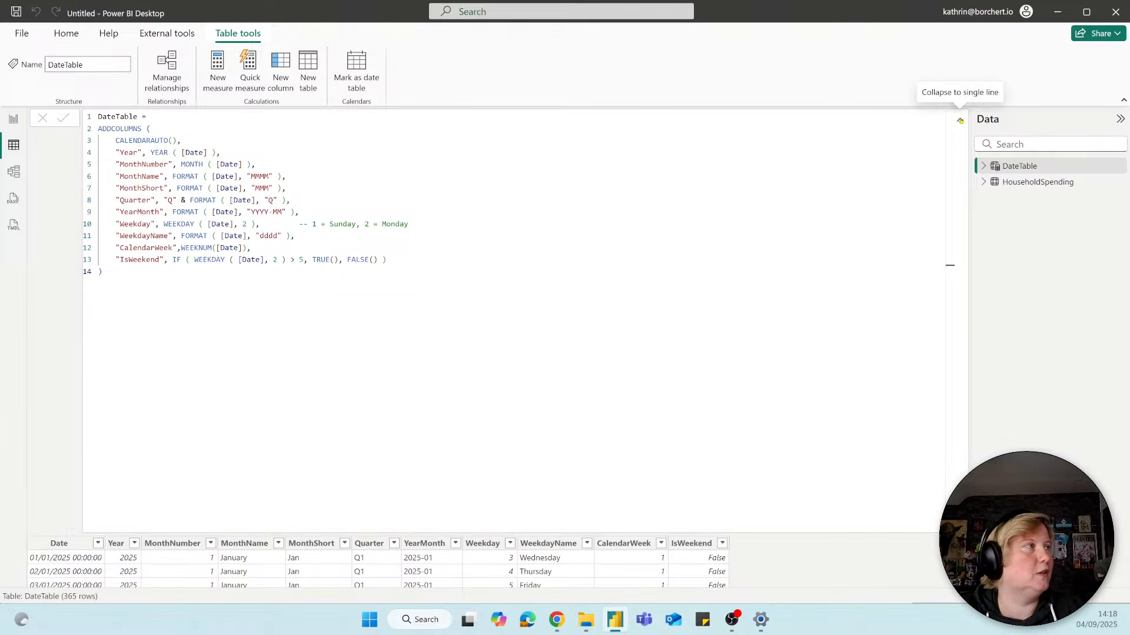
left_click(960, 120)
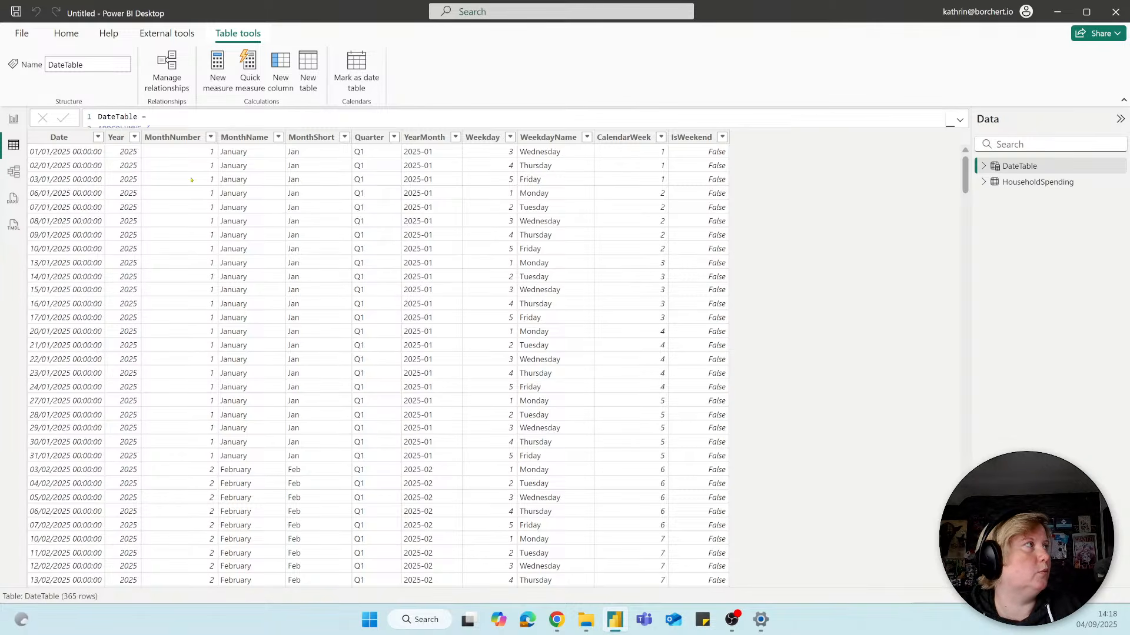
Show the data model and arrange the HouseholdSpending and DateTable cards side by side with space between them
left_click(14, 171)
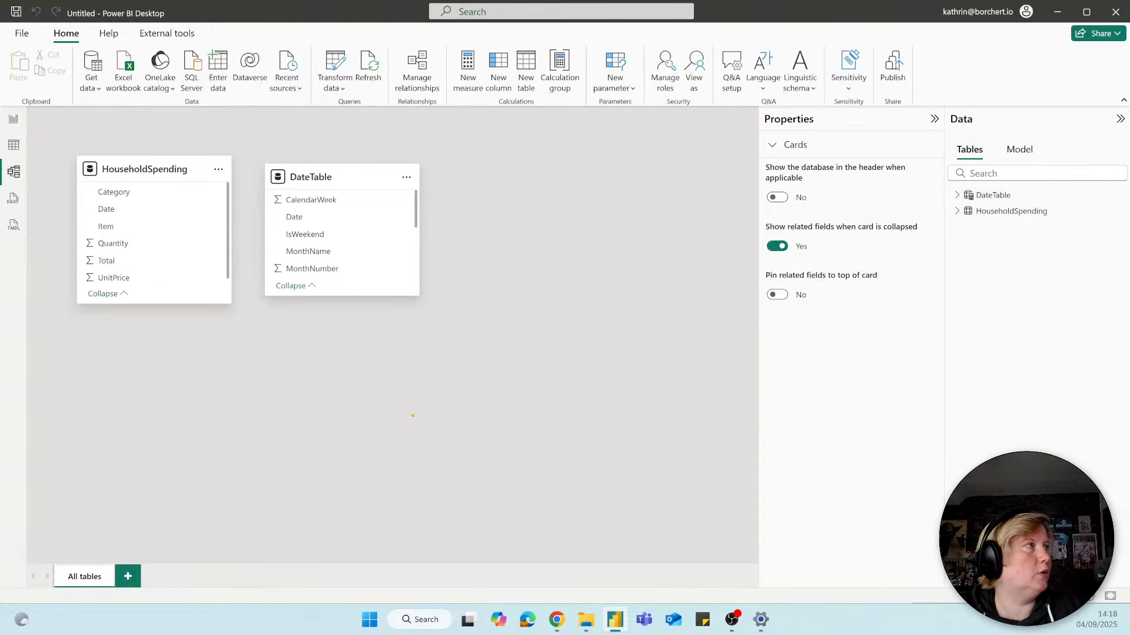
left_click_drag(329, 177, 573, 203)
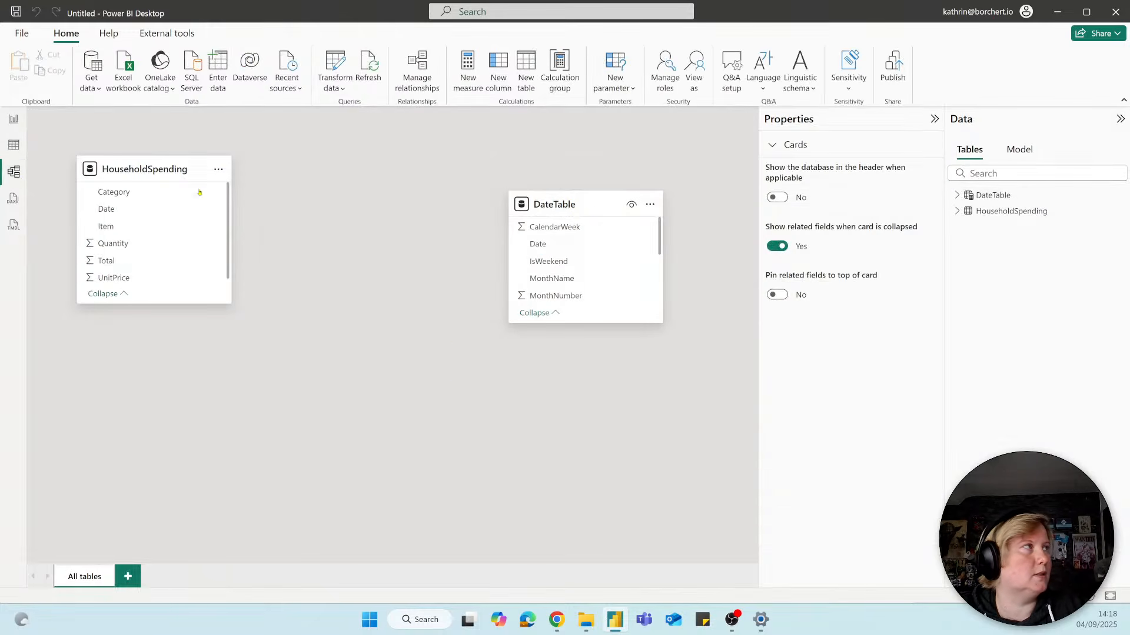
left_click_drag(201, 171, 394, 193)
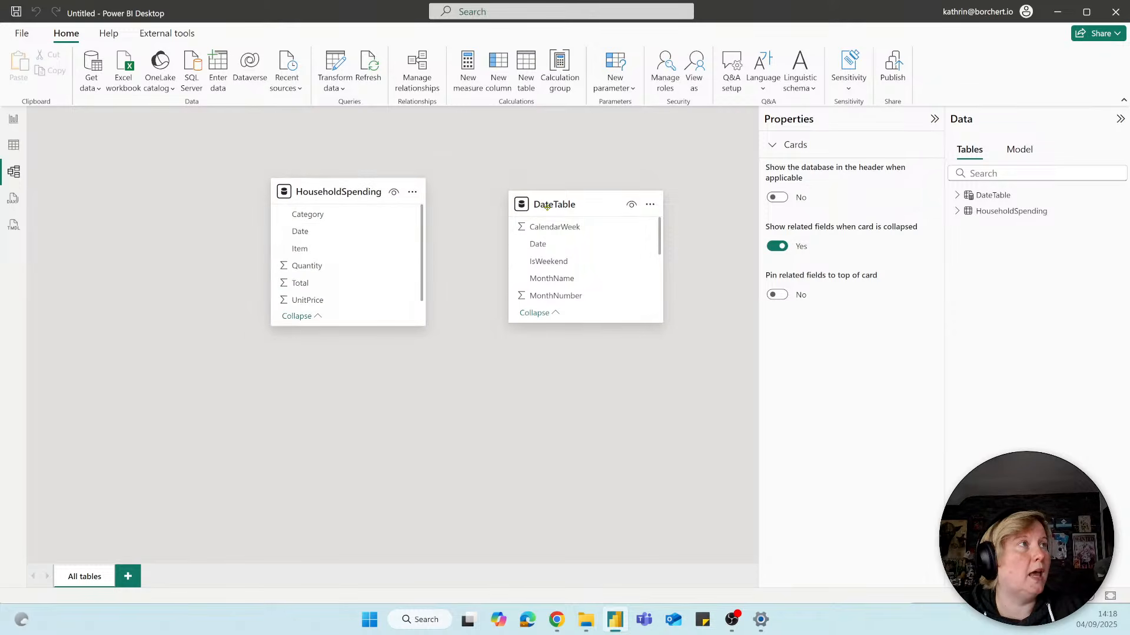
left_click_drag(547, 207, 553, 191)
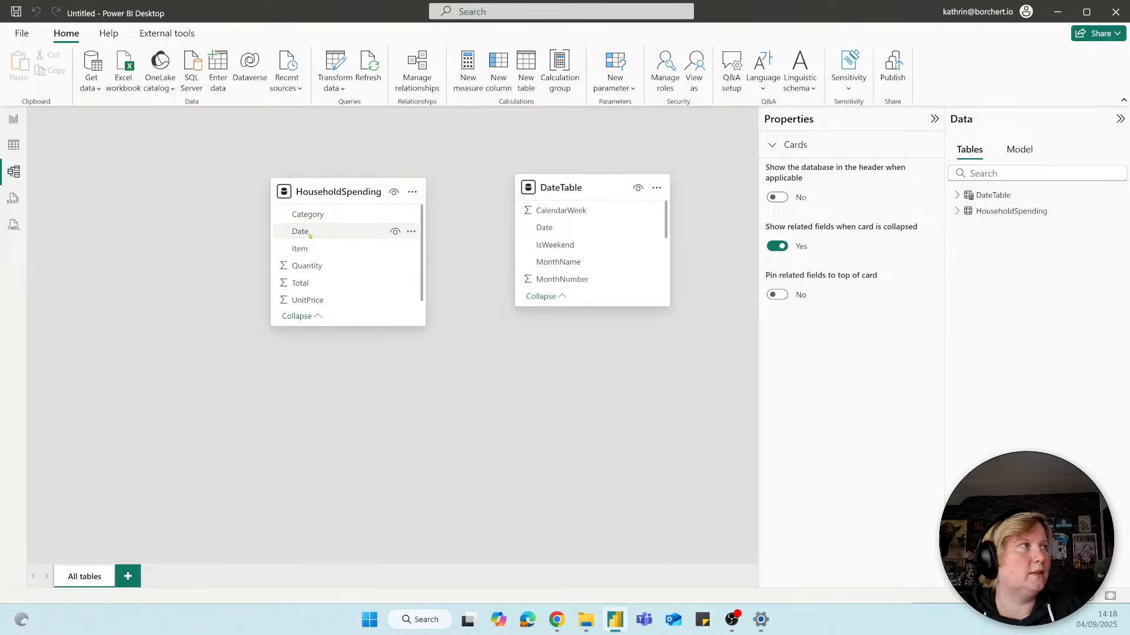
Create an active many-to-one, single-direction relationship from HouseholdSpending's Date to DateTable's Date, and tidy the positions of both table cards
left_click_drag(299, 234, 558, 232)
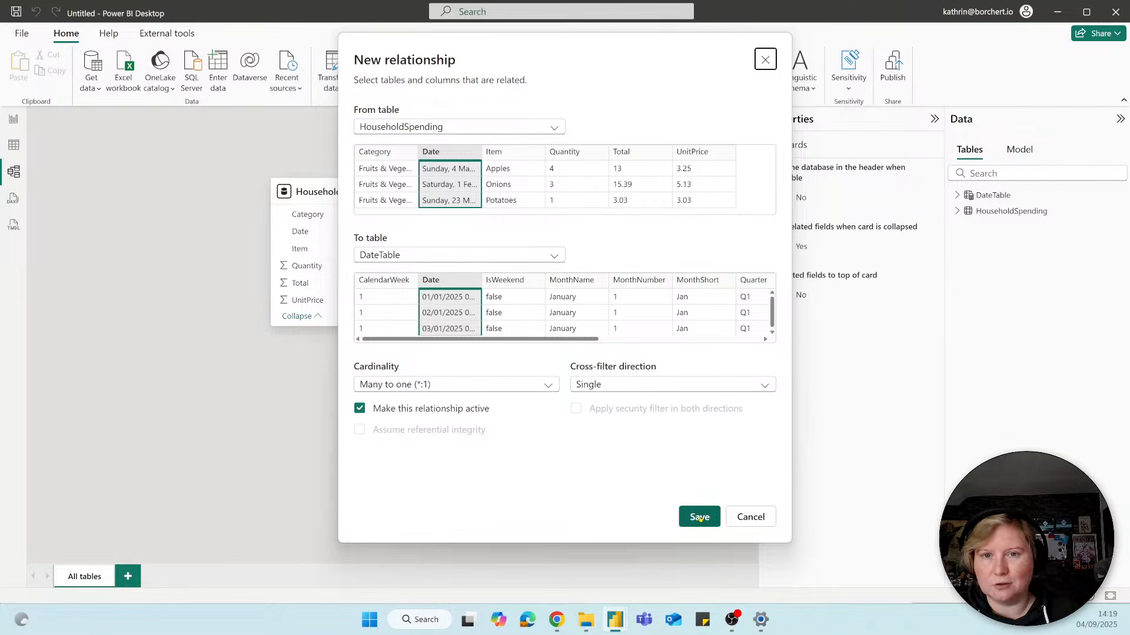
left_click(700, 517)
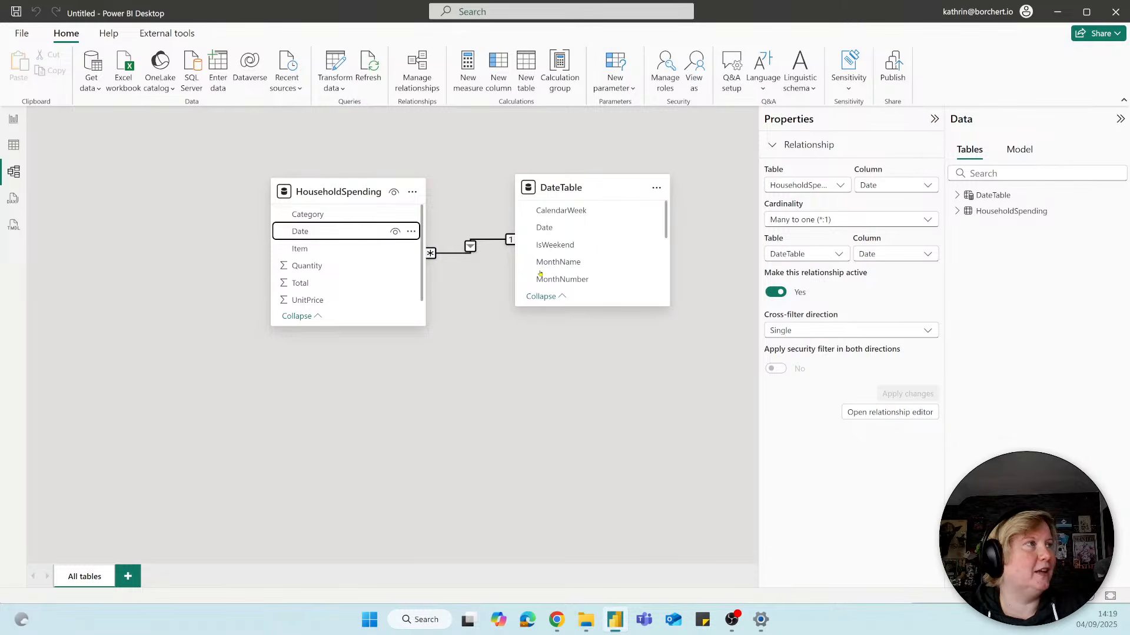
left_click_drag(359, 197, 338, 182)
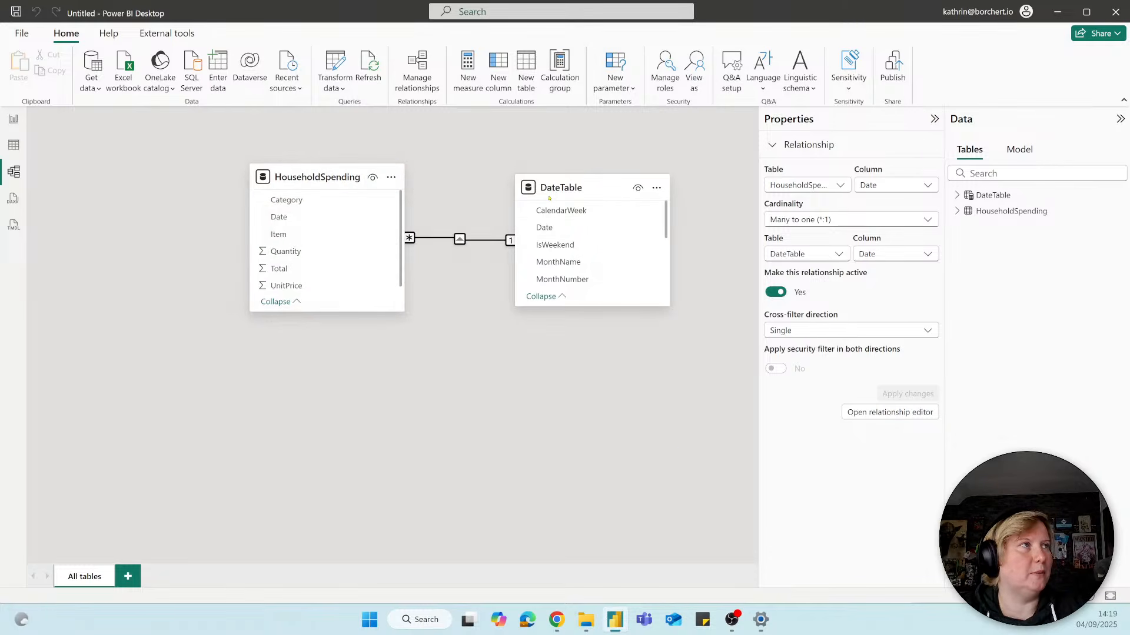
left_click_drag(548, 198, 555, 187)
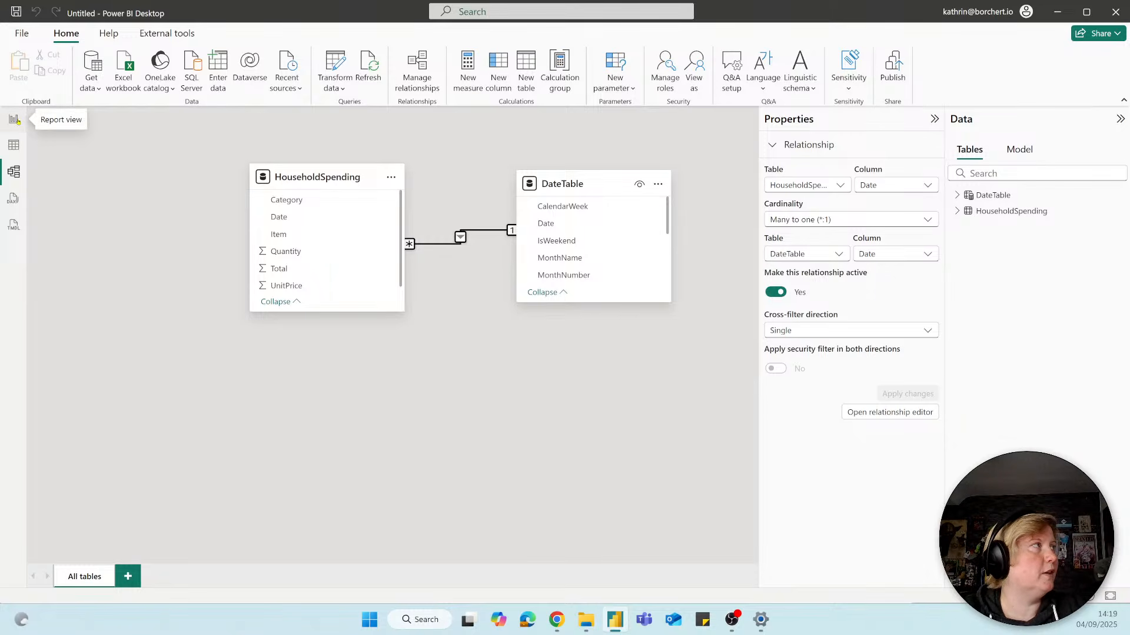
Return to the report page and load the Background_Repo... image from the Downloads folder as its canvas background
left_click(15, 120)
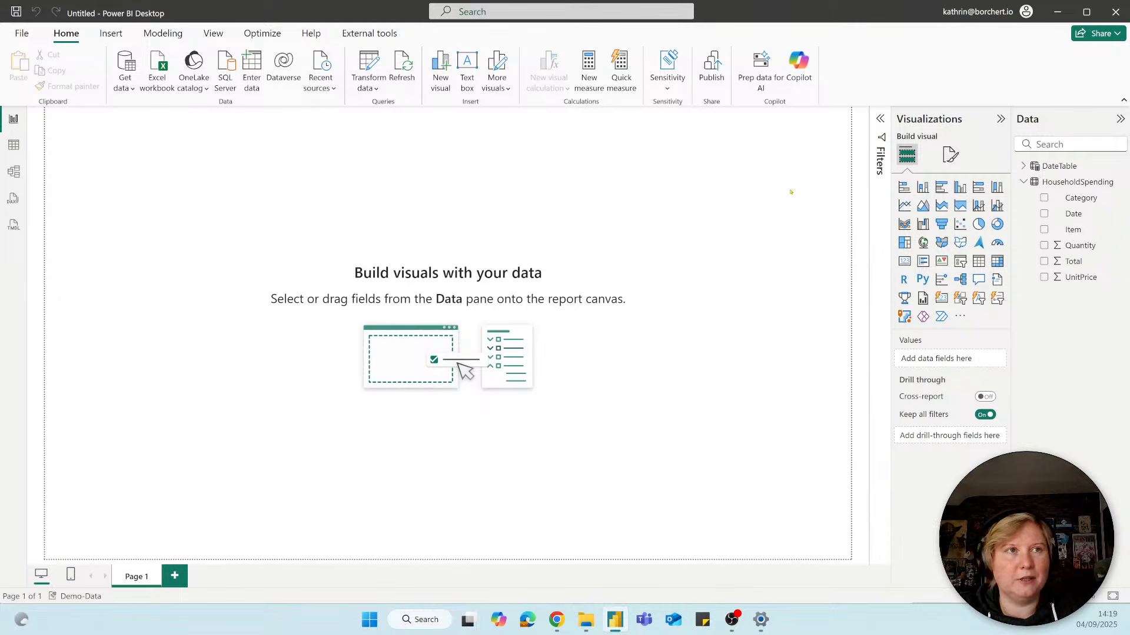
left_click(951, 156)
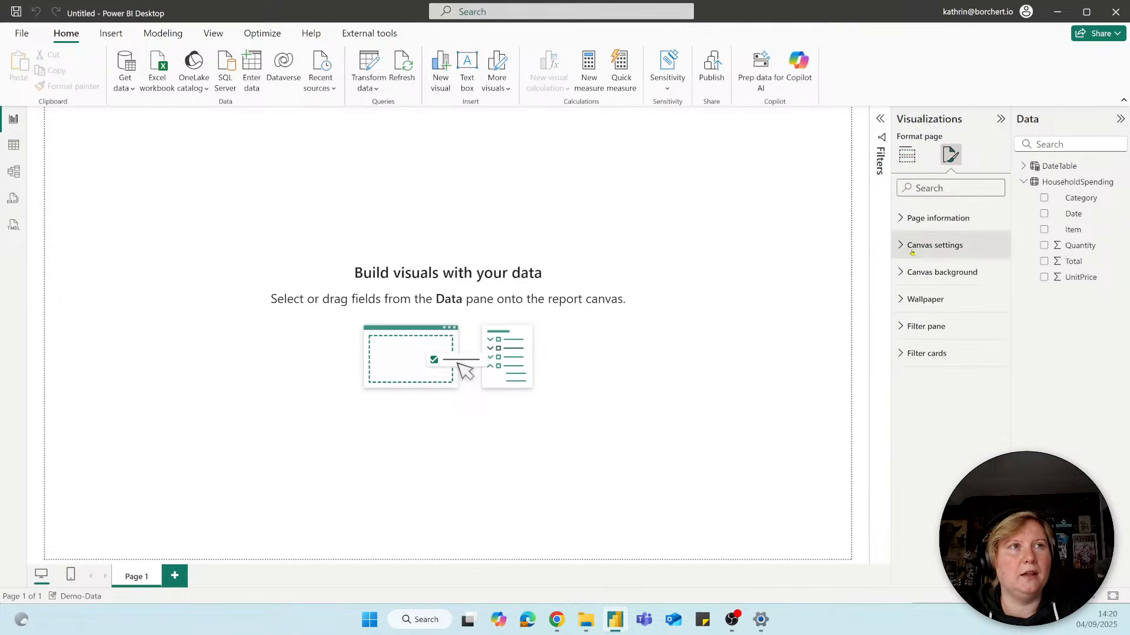
left_click(921, 271)
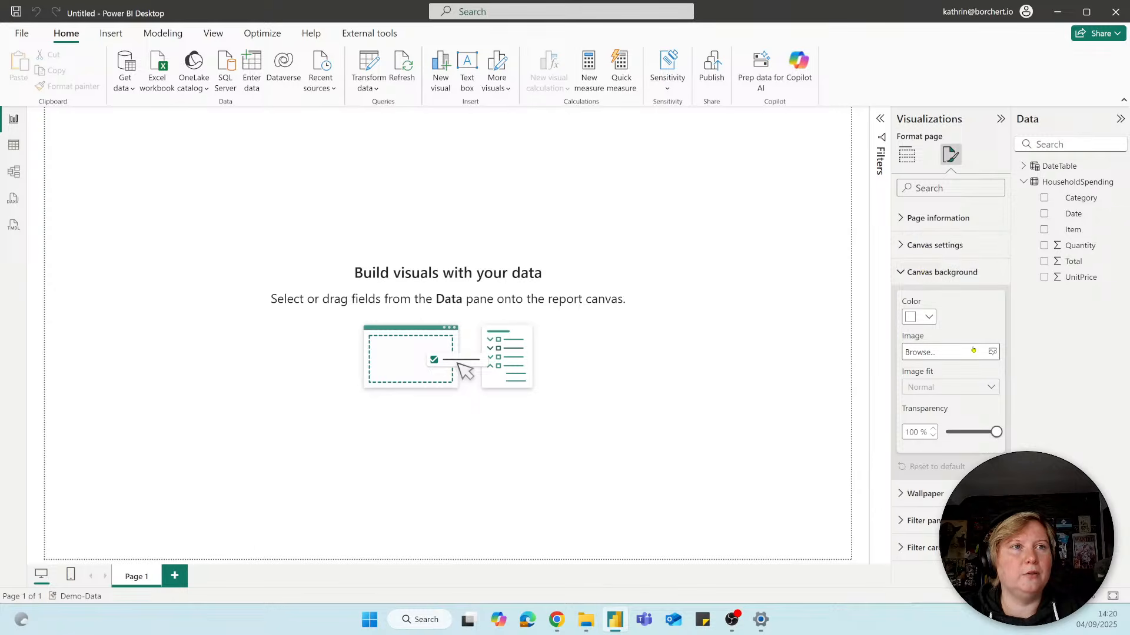
left_click(992, 351)
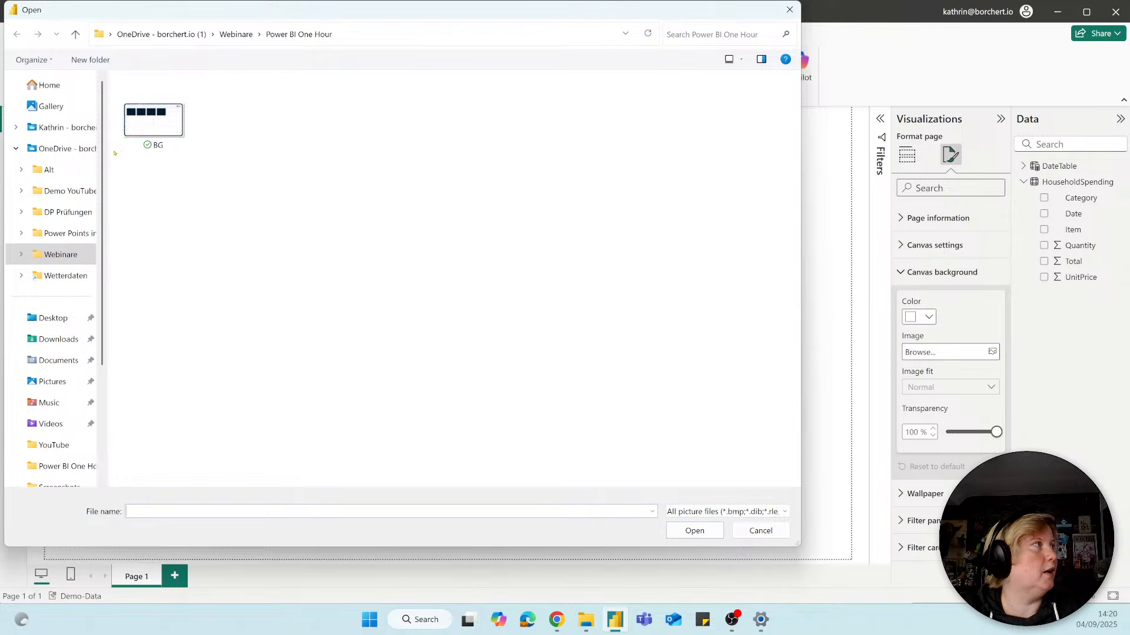
left_click(59, 342)
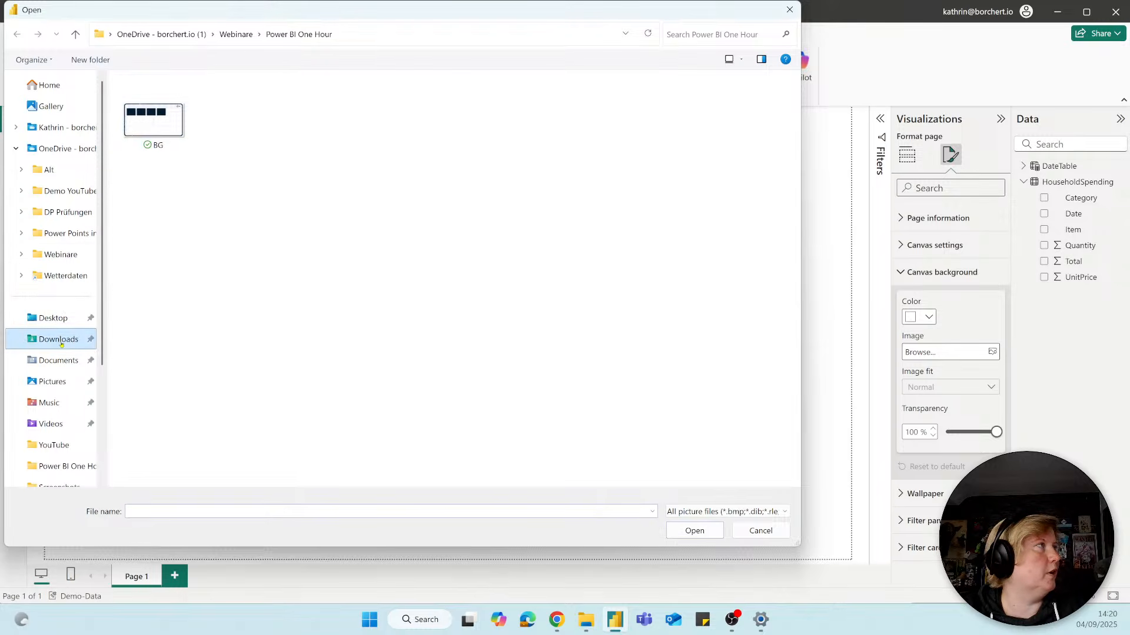
double_click(152, 137)
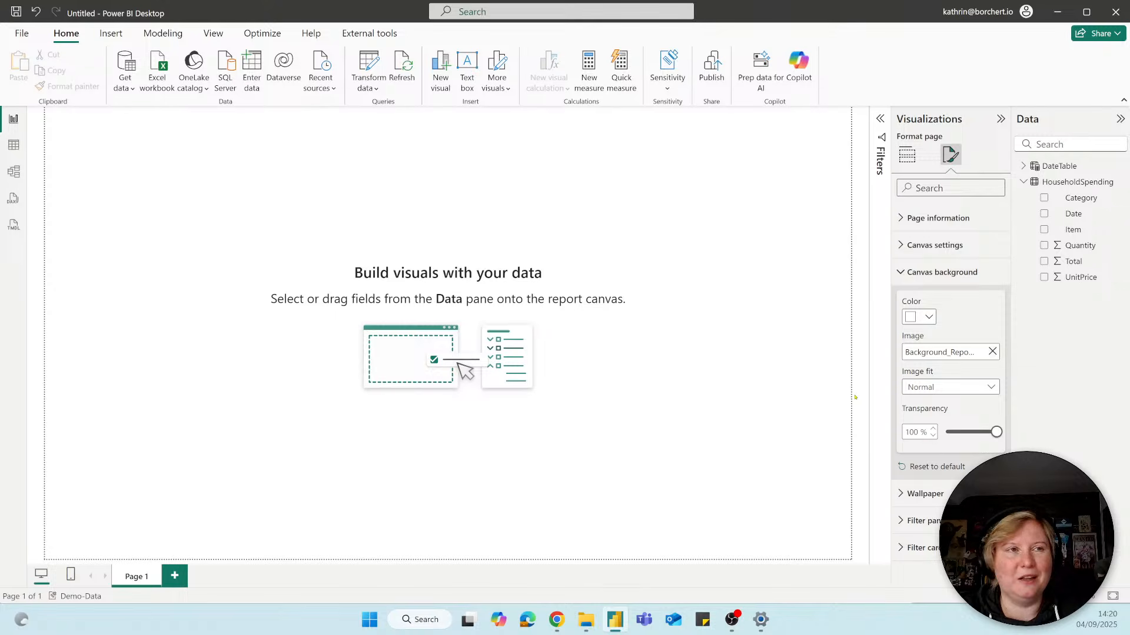
Set the canvas background's image fit to Fit and its transparency to 0%
left_click(911, 390)
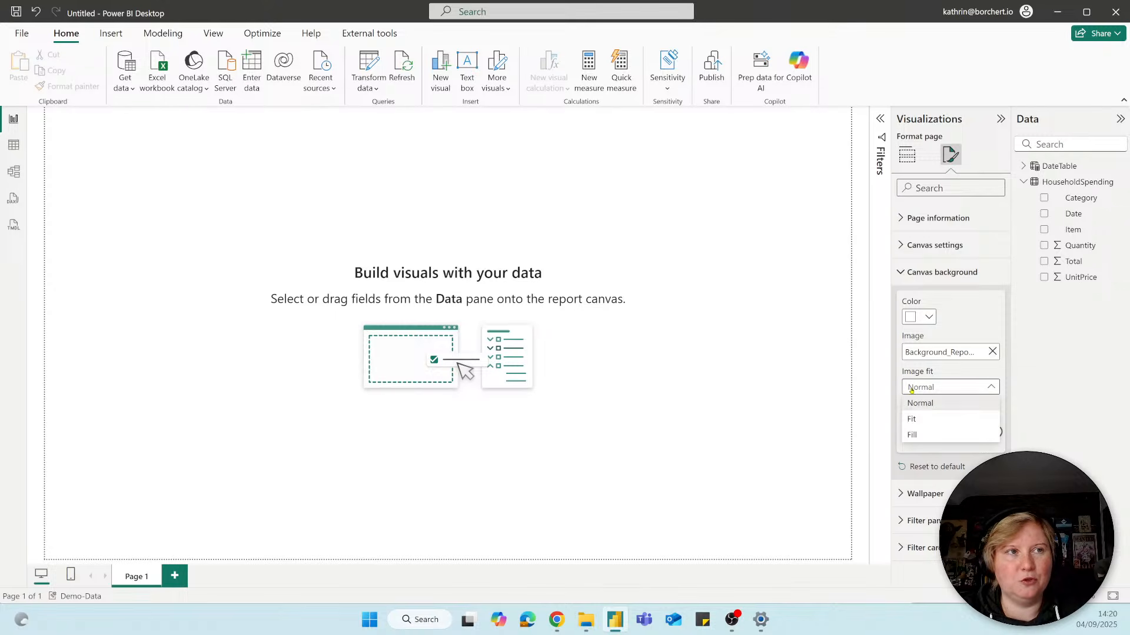
left_click(917, 419)
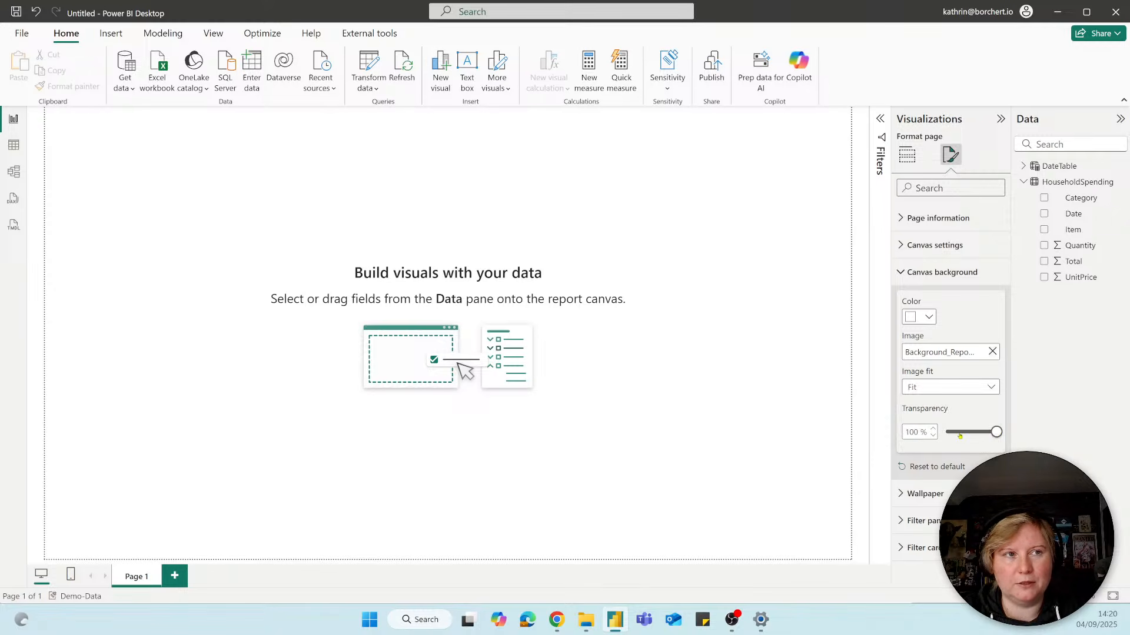
left_click_drag(959, 436, 929, 436)
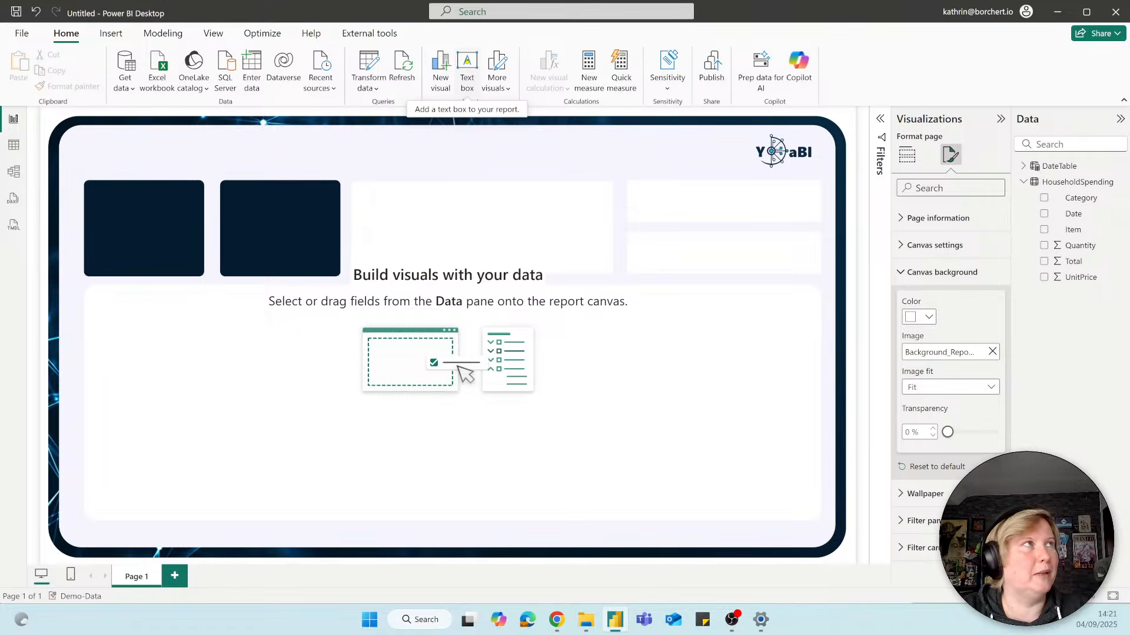
Insert a text box on the report page containing "Household list for groceries"
left_click(466, 68)
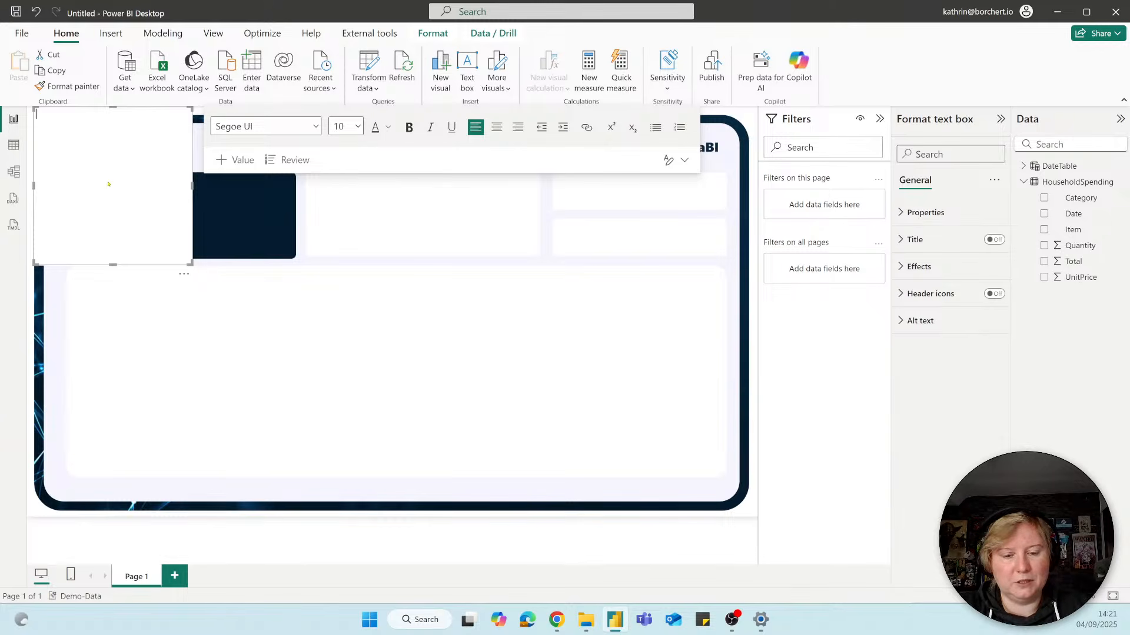
type("H")
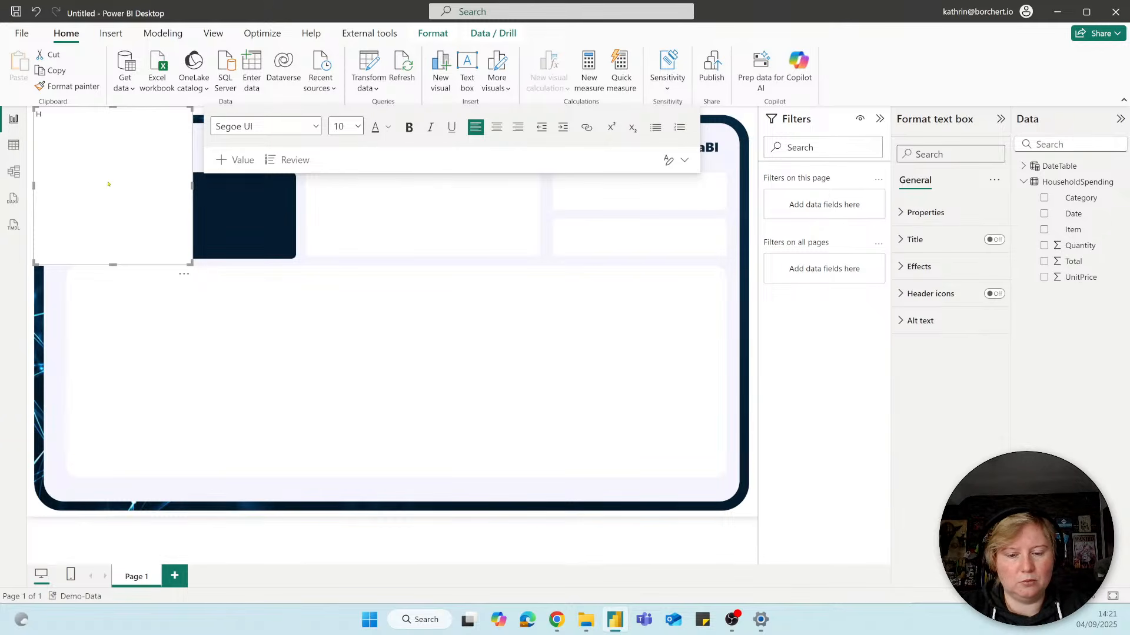
type("ousehold")
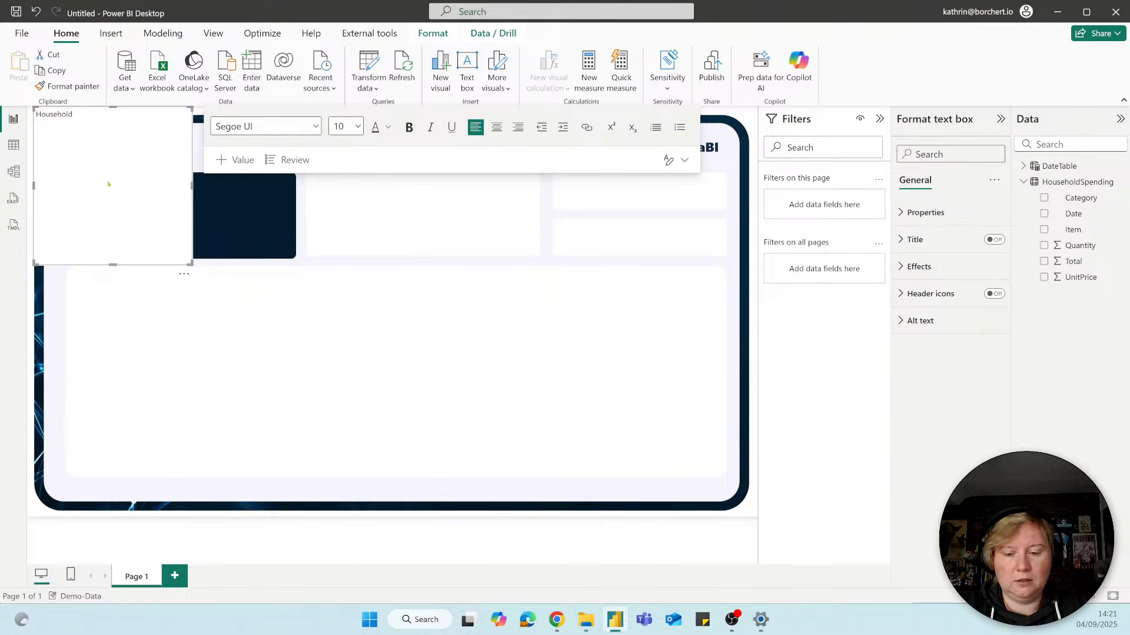
type(" list")
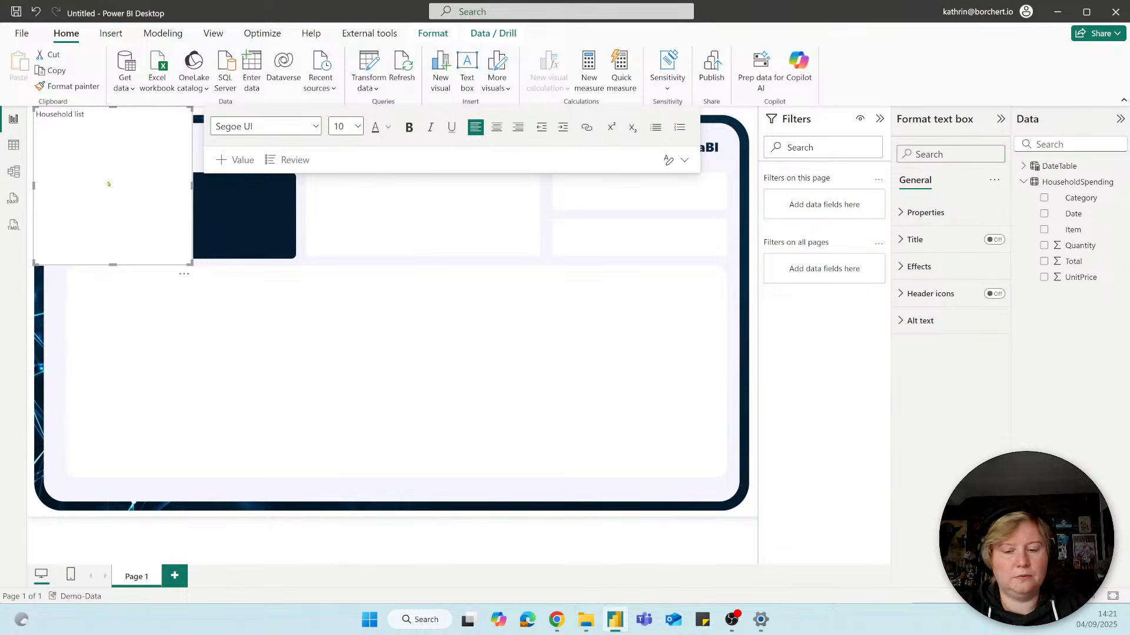
type(" for grov")
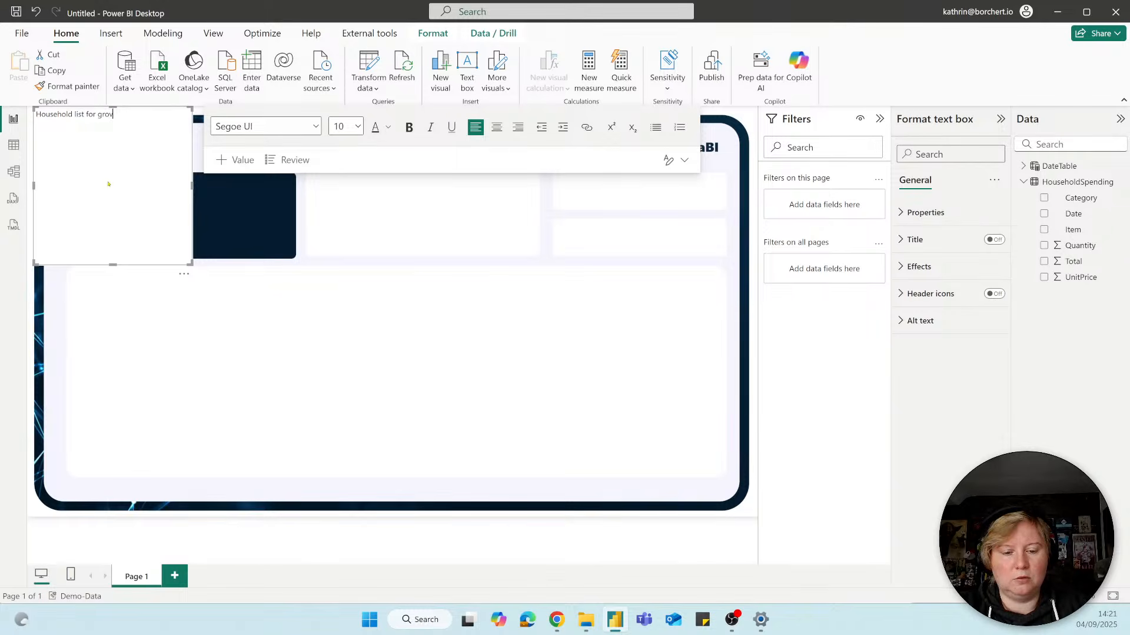
key("BackSpace")
type("cer")
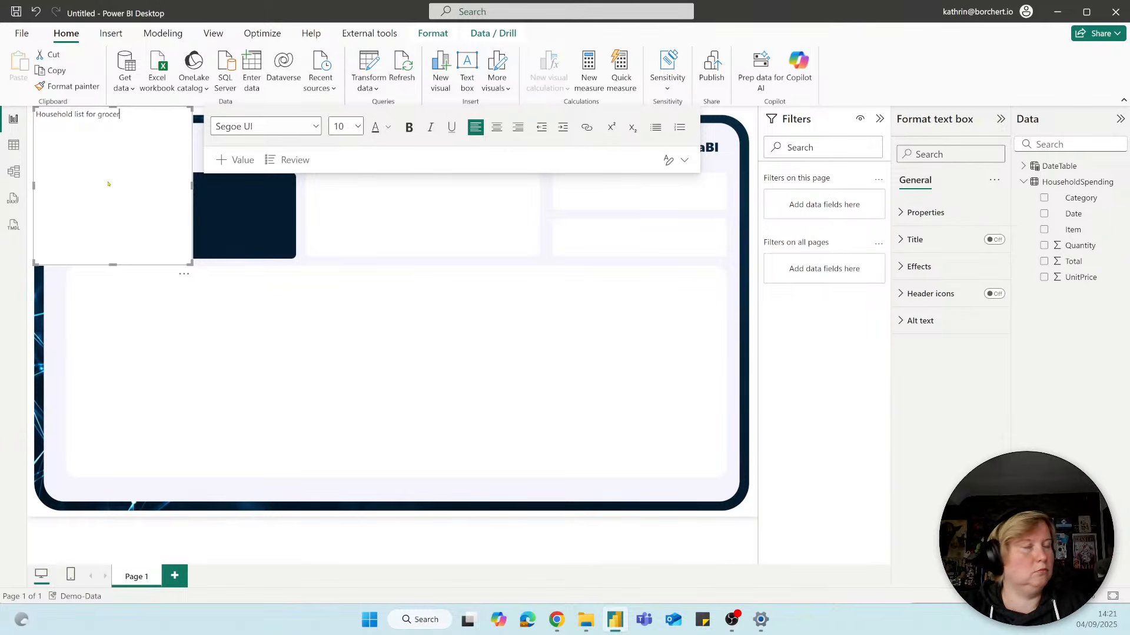
type("ies")
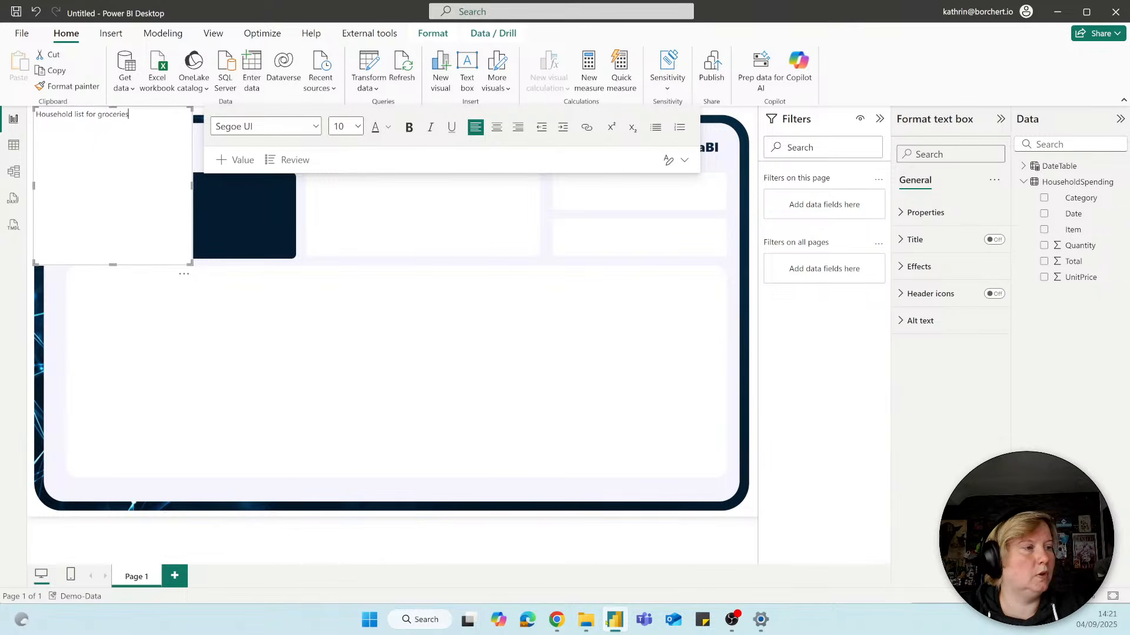
Set the text box's text to font size 32 and resize the box into a wide, low strip that fits one line
mouse_move(609, 622)
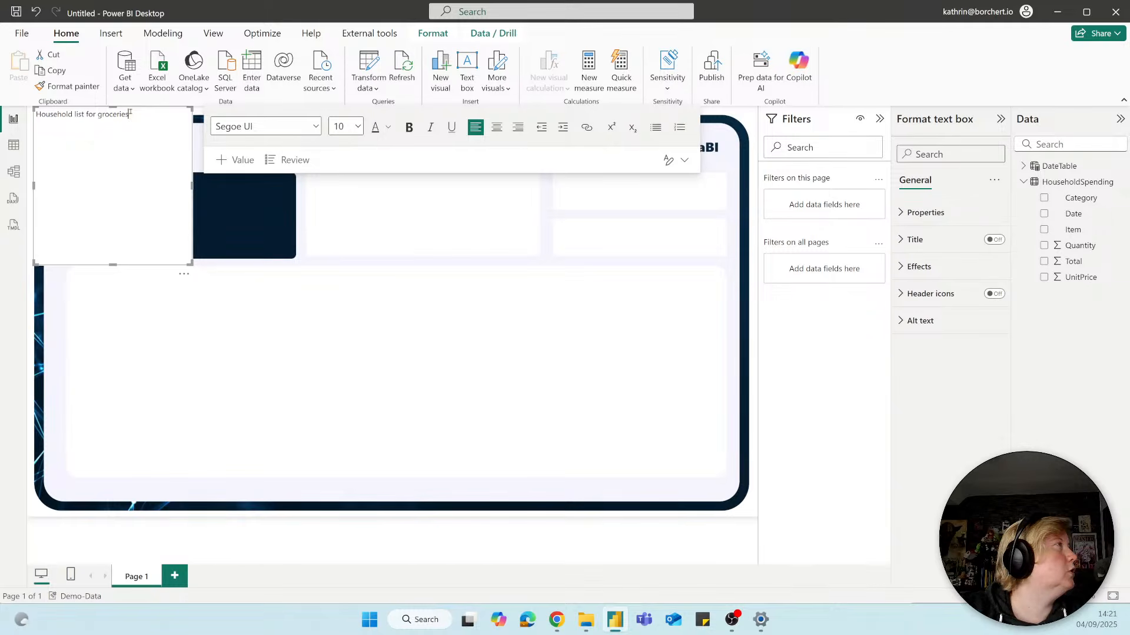
left_click_drag(130, 113, 11, 106)
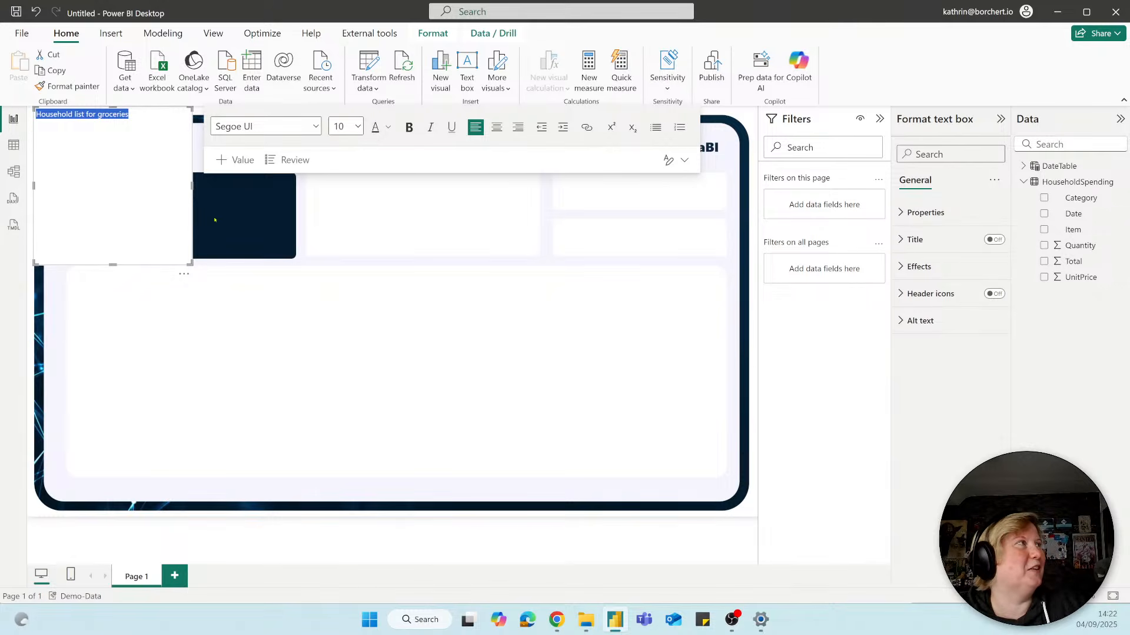
left_click(358, 127)
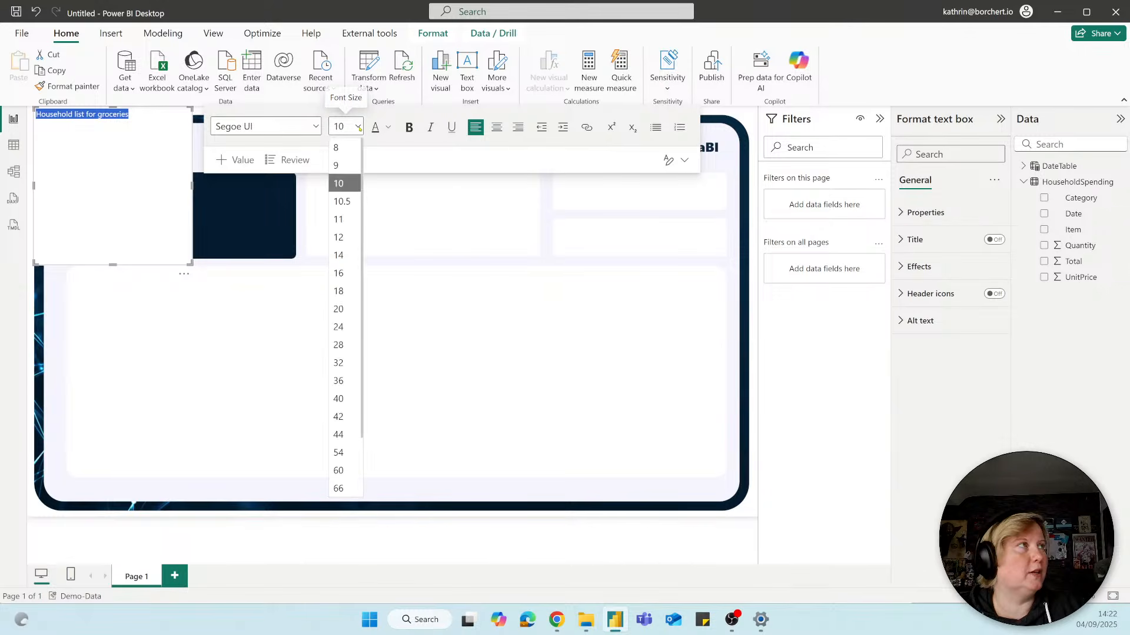
left_click(345, 363)
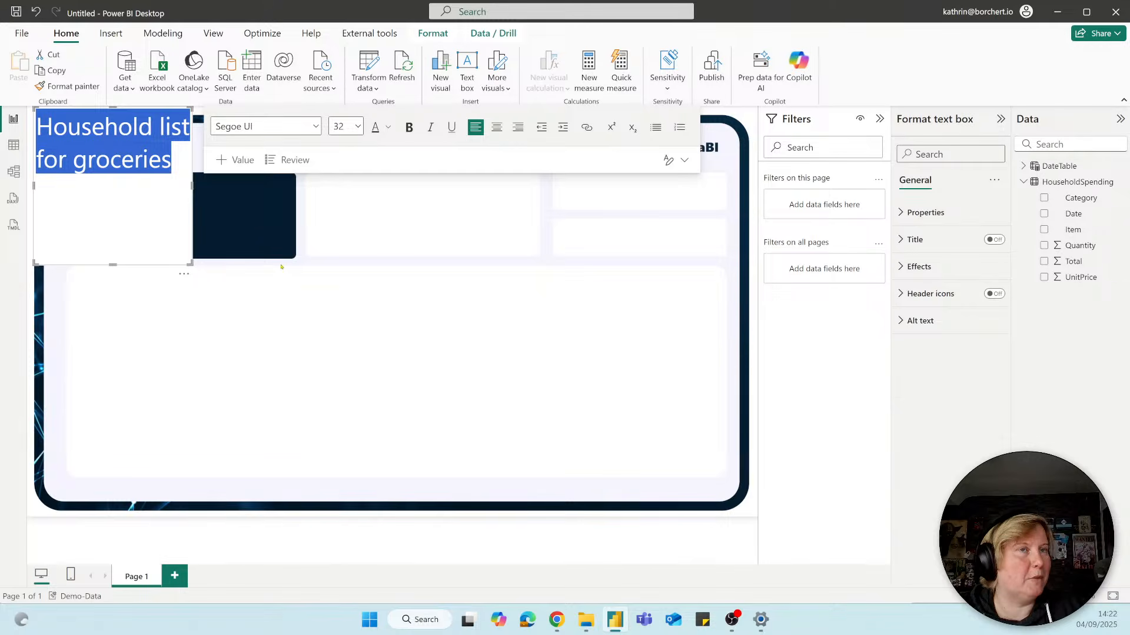
left_click_drag(205, 258, 370, 156)
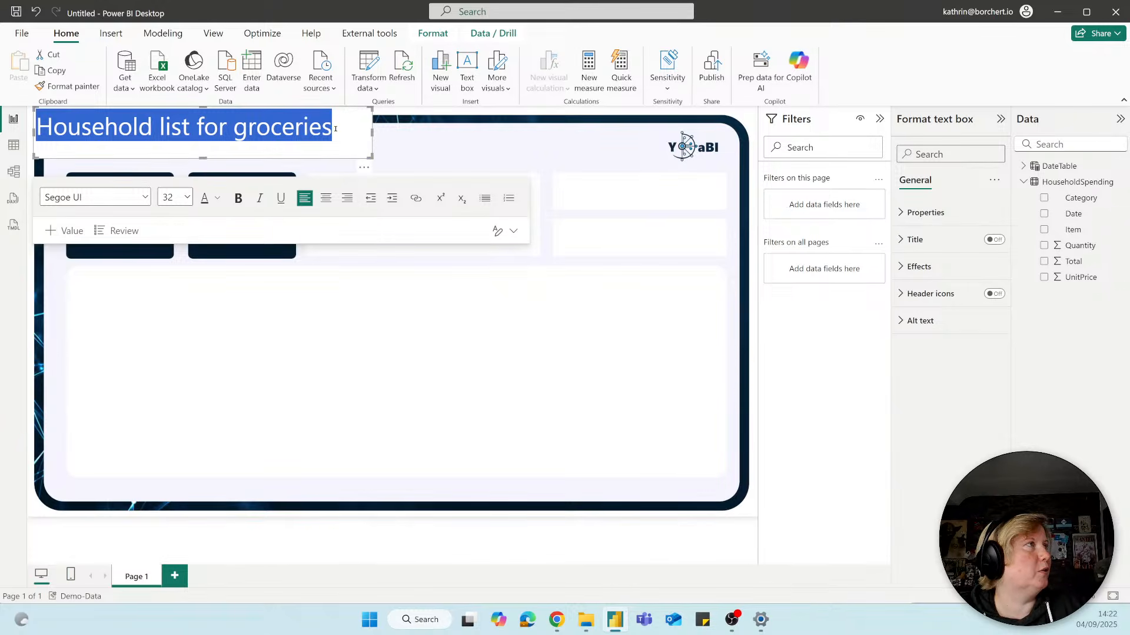
Replace the whole text of the text box with "Spendings"
left_click(103, 133)
left_click(88, 132)
left_click(81, 132)
left_click(197, 137)
key("ctrl+a")
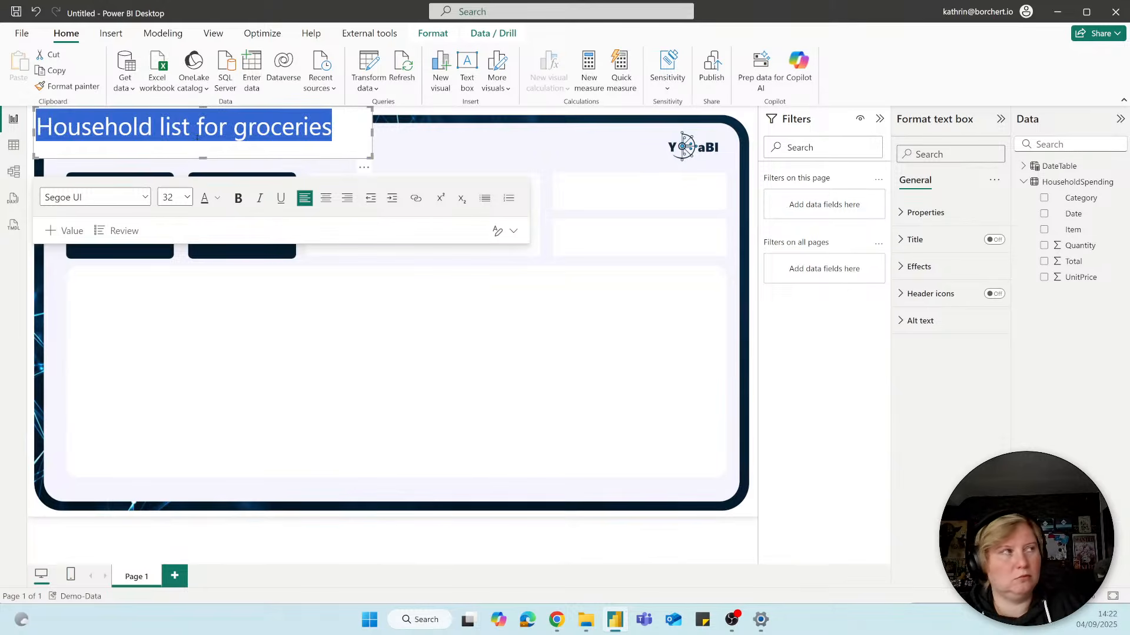
type("Spendings")
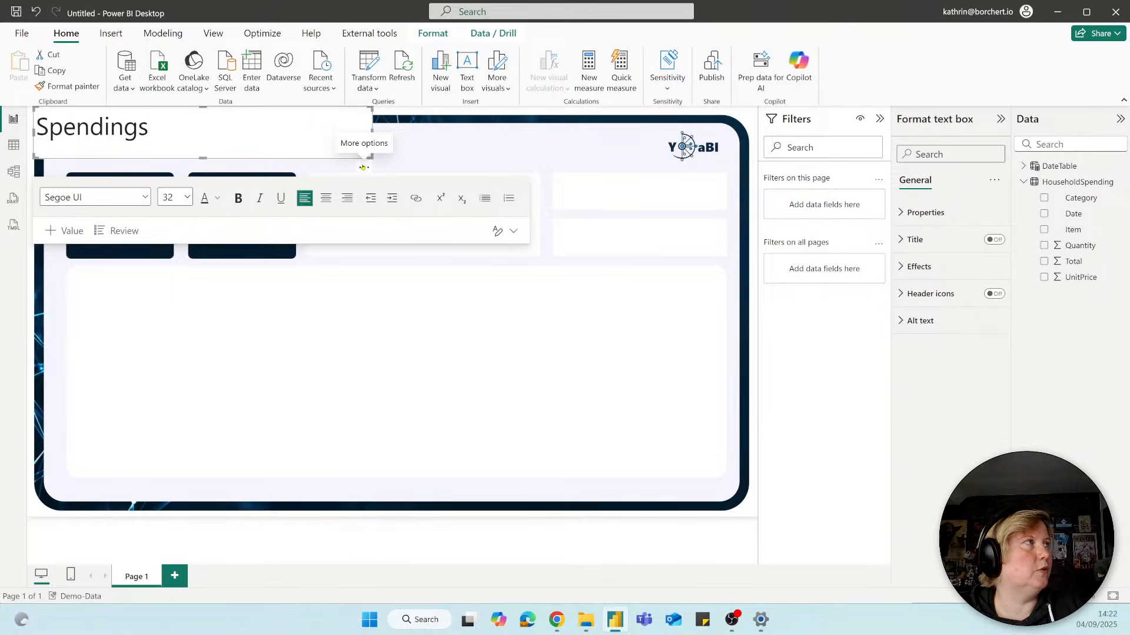
Move the Spendings text box into the header area above the dark tiles and turn off its background
key("Escape")
left_click_drag(365, 175, 445, 155)
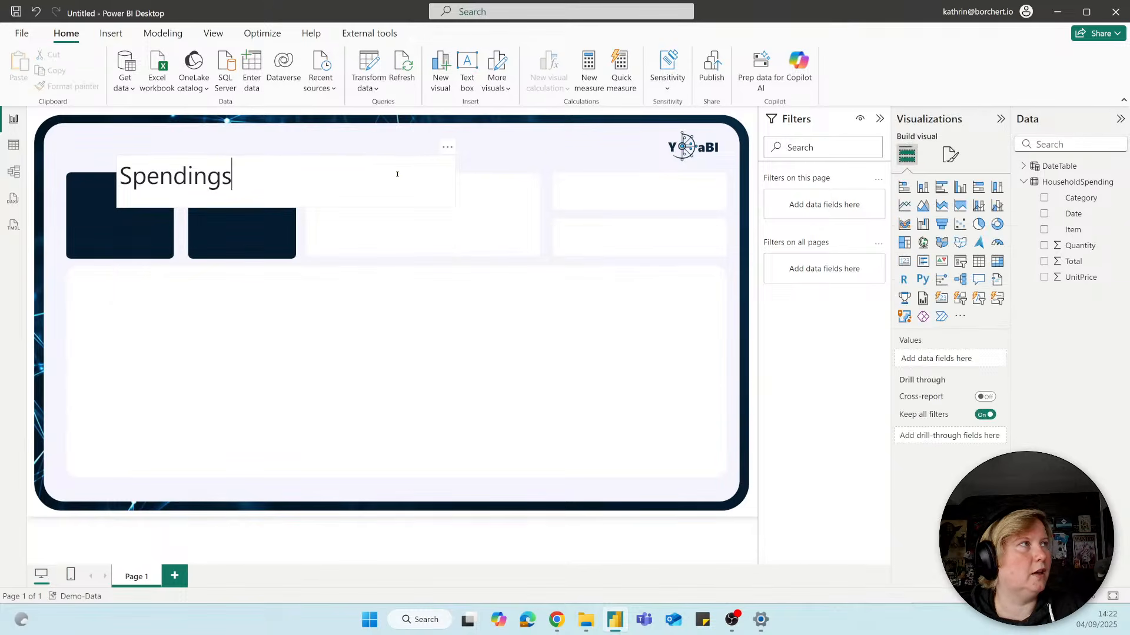
left_click(368, 169)
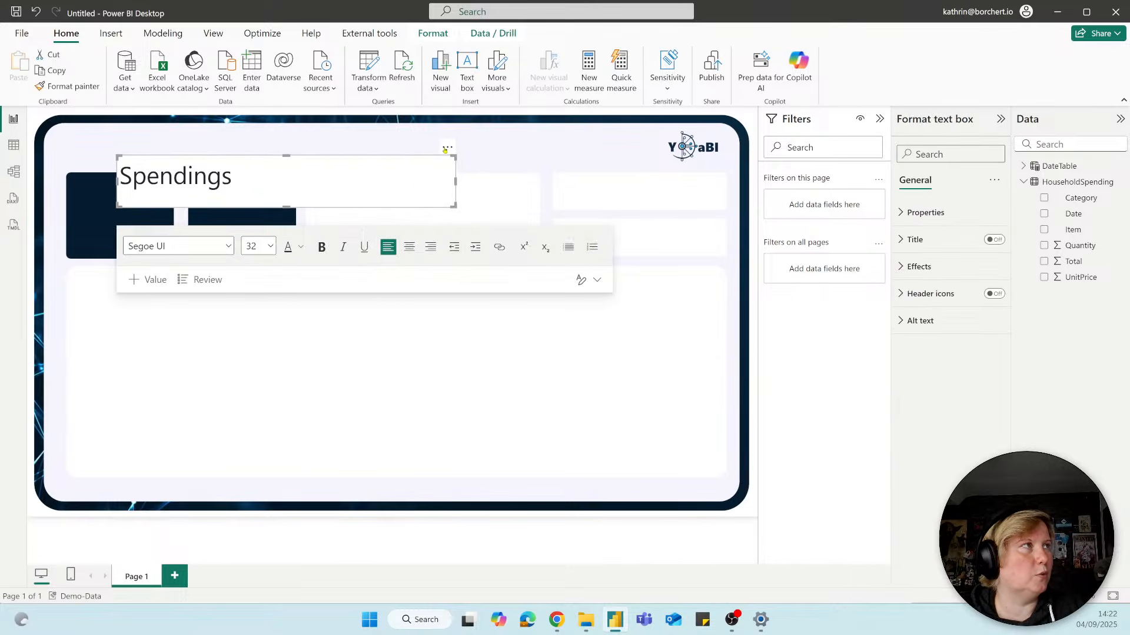
left_click_drag(438, 152, 482, 167)
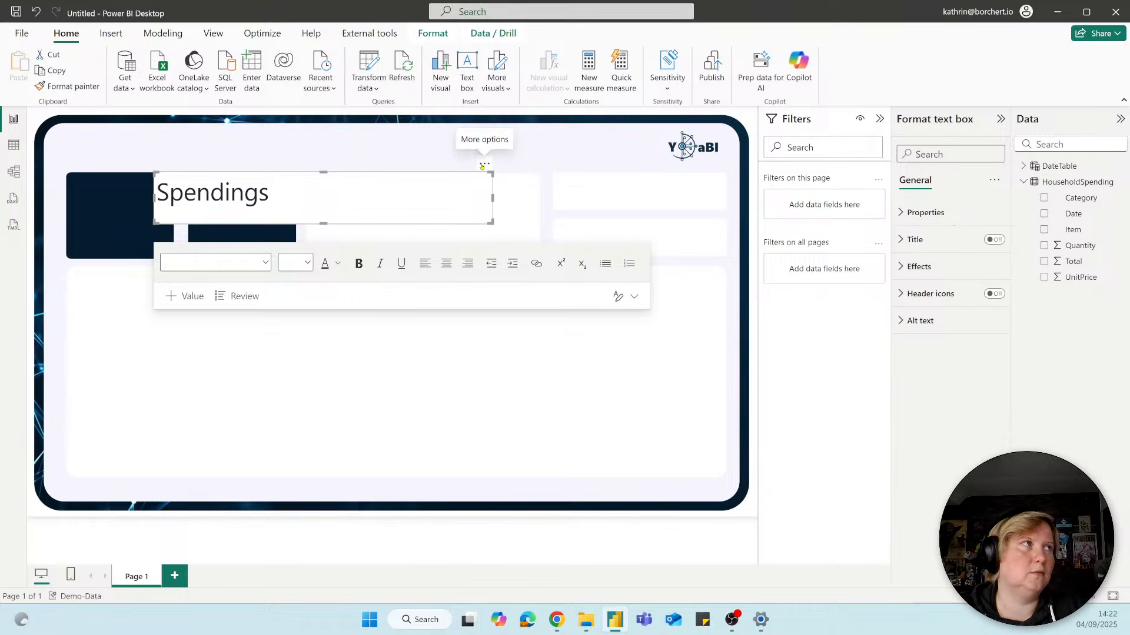
left_click_drag(486, 165, 419, 124)
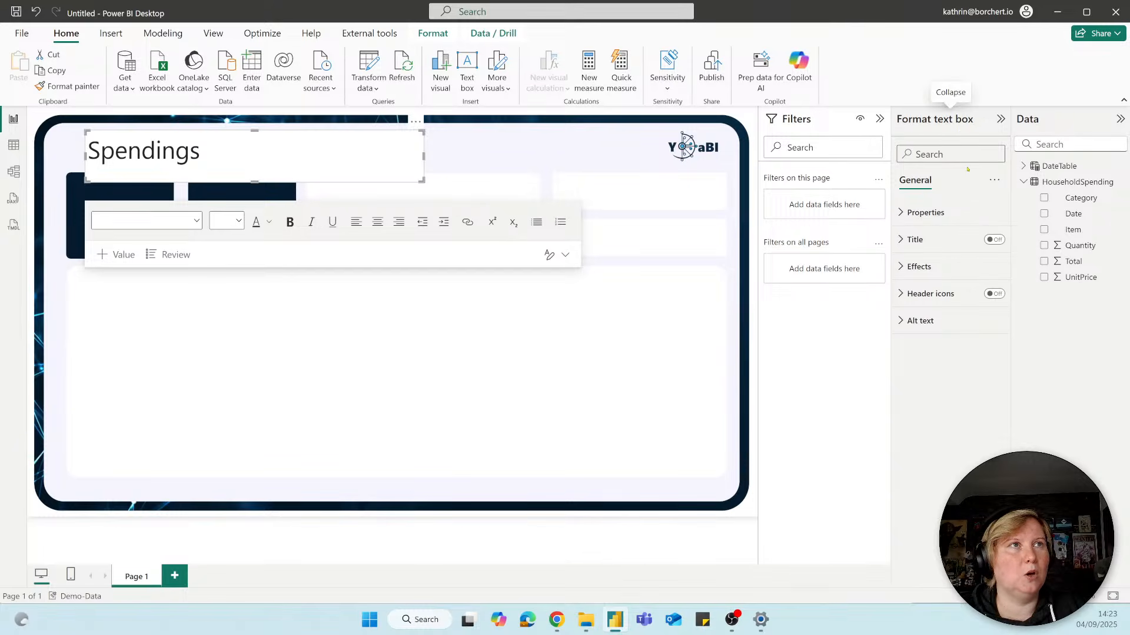
left_click(923, 268)
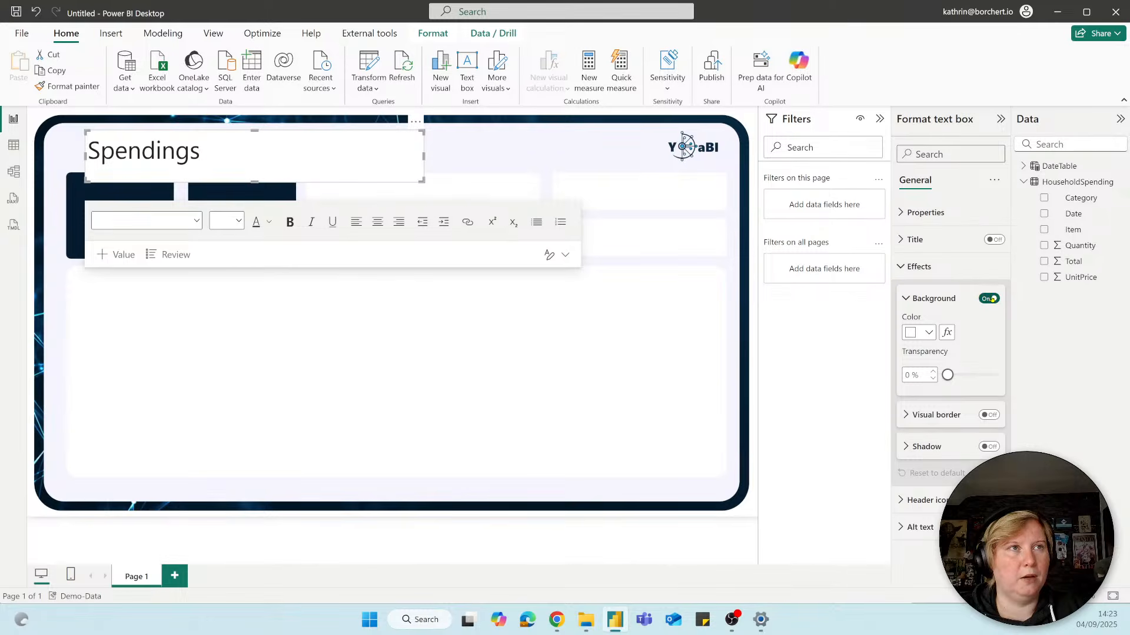
left_click(993, 299)
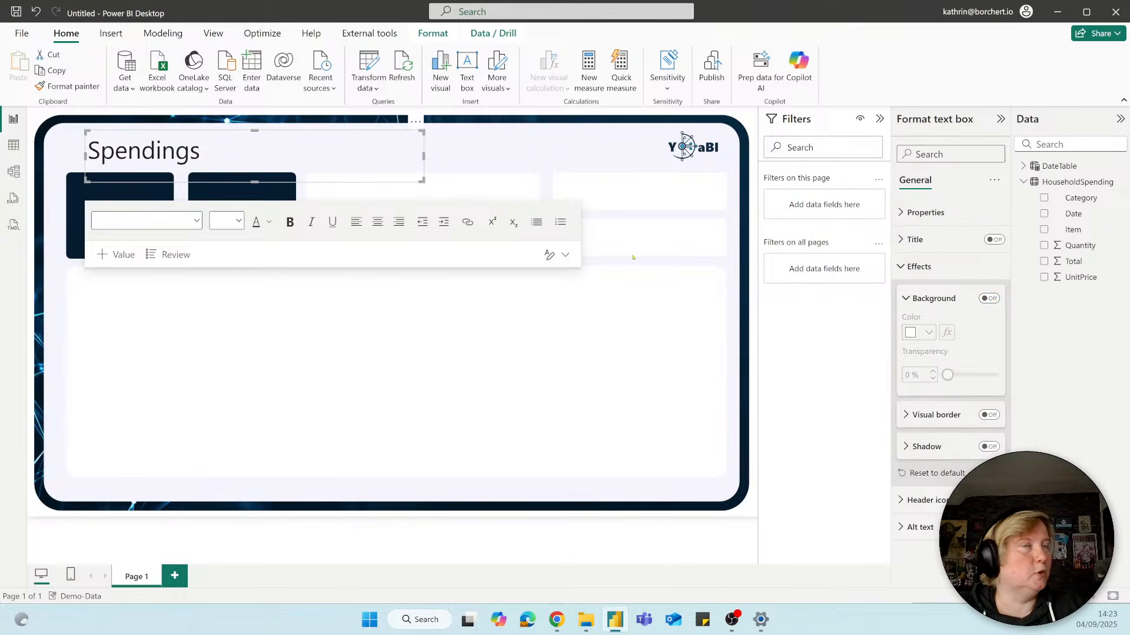
Search the text box's format options for "back" and clear the search again
type("back")
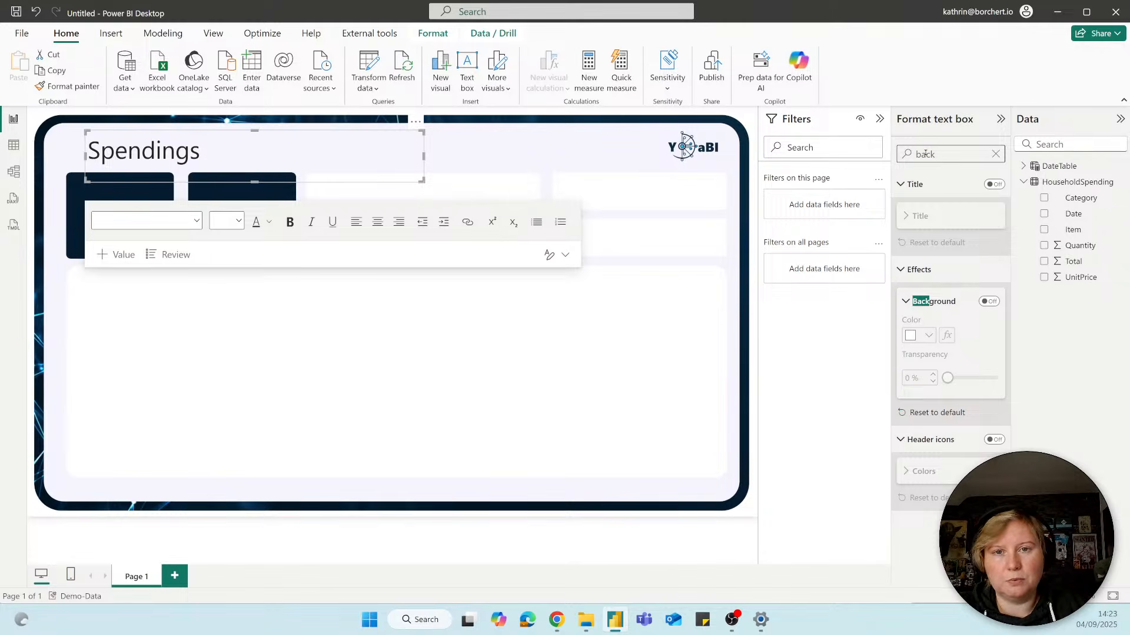
key("BackSpace")
key("BackSpace")
key("BackSpace")
key("BackSpace")
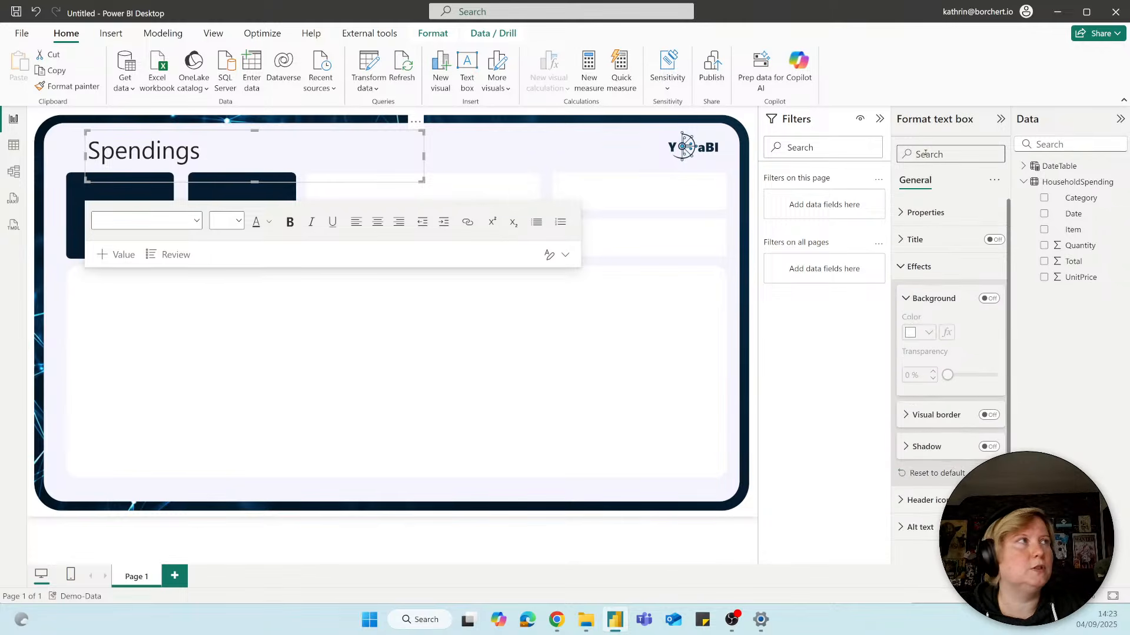
Shrink the Spendings text box to fit above the dark tiles, align it with the first tile's outer edge and deselect it
left_click_drag(422, 180, 307, 169)
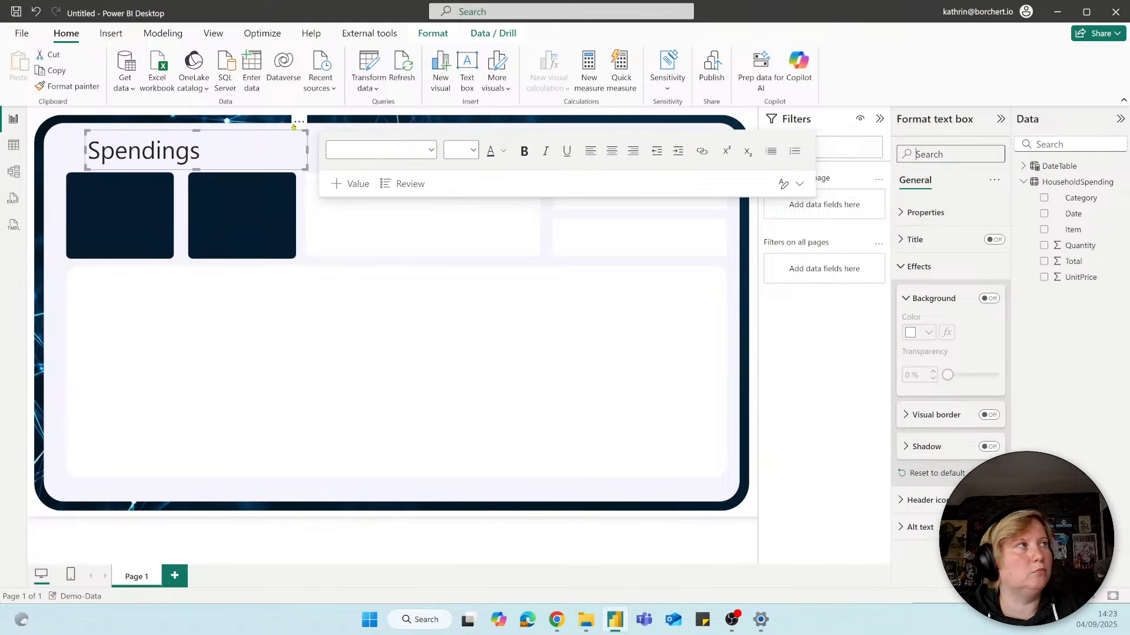
left_click_drag(297, 121, 275, 122)
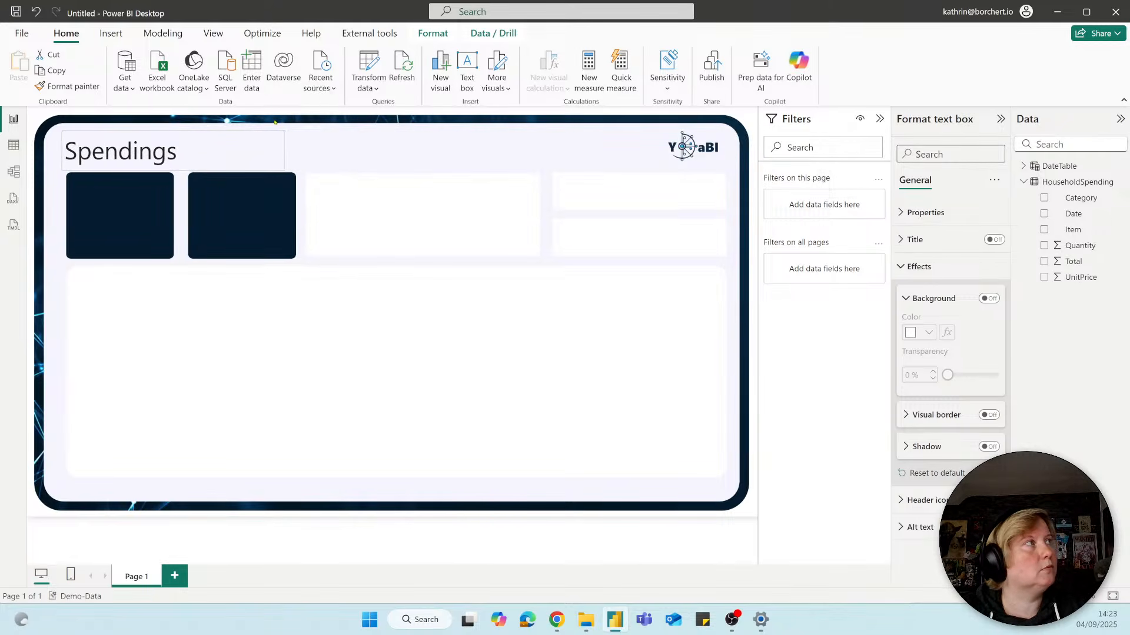
left_click(348, 356)
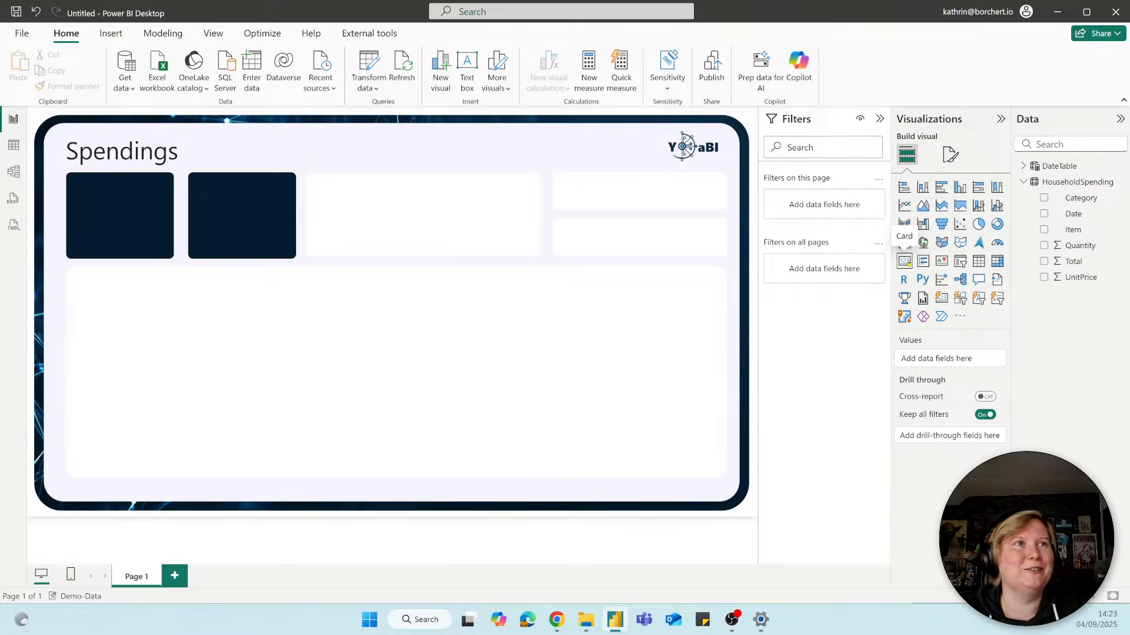
Add a Card visual and place it, narrower and taller, over the large white area just below the two small white tiles
left_click(904, 260)
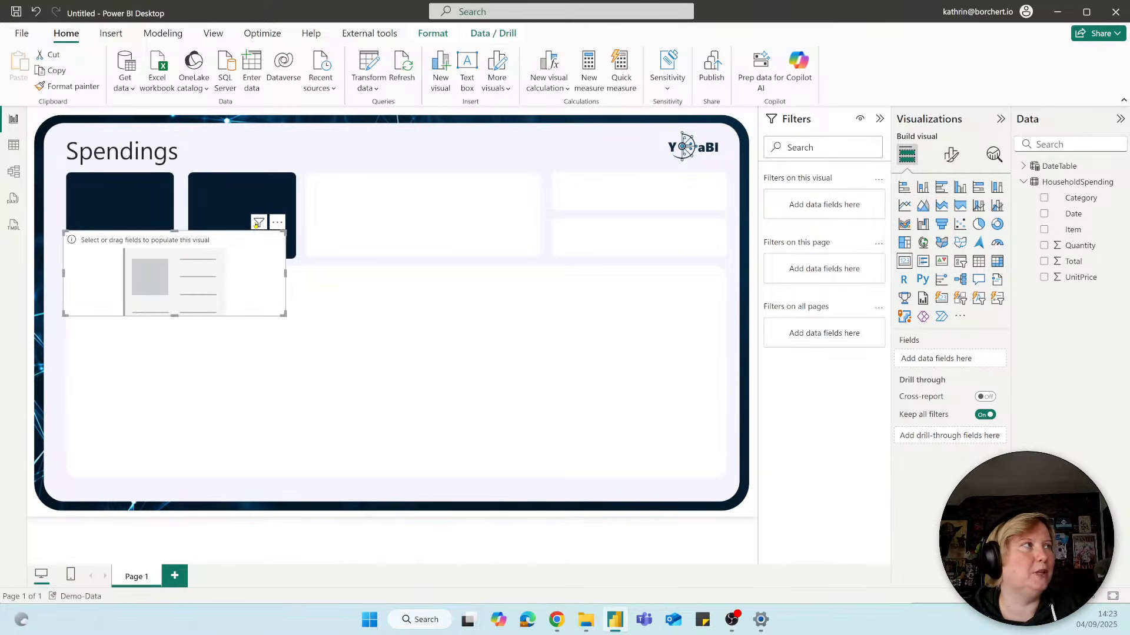
left_click_drag(225, 261, 635, 287)
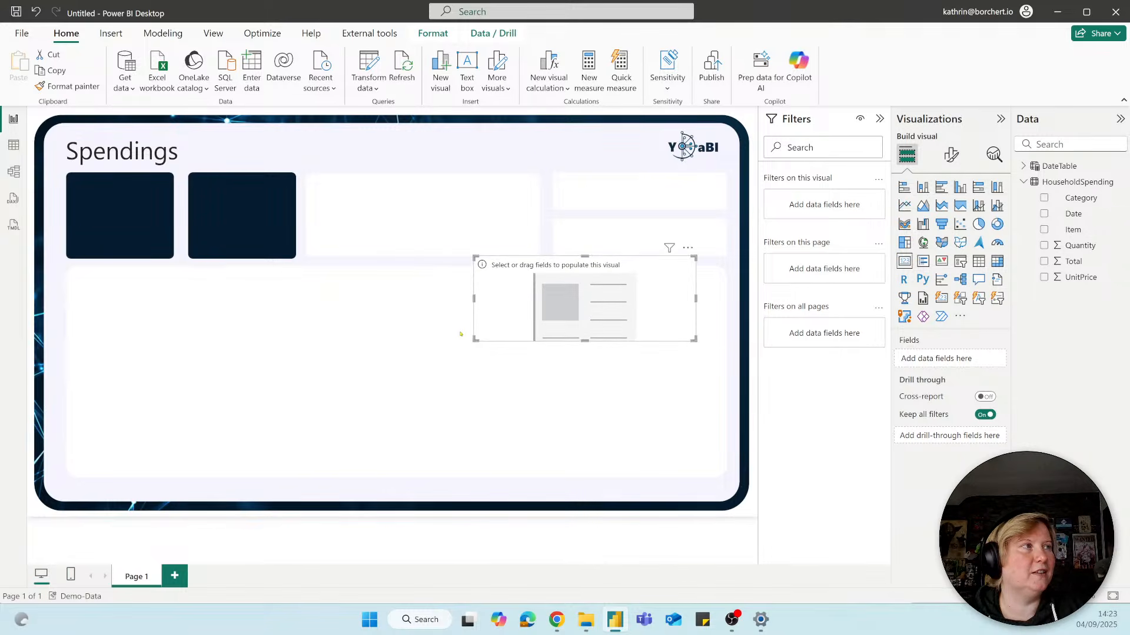
left_click_drag(474, 339, 505, 376)
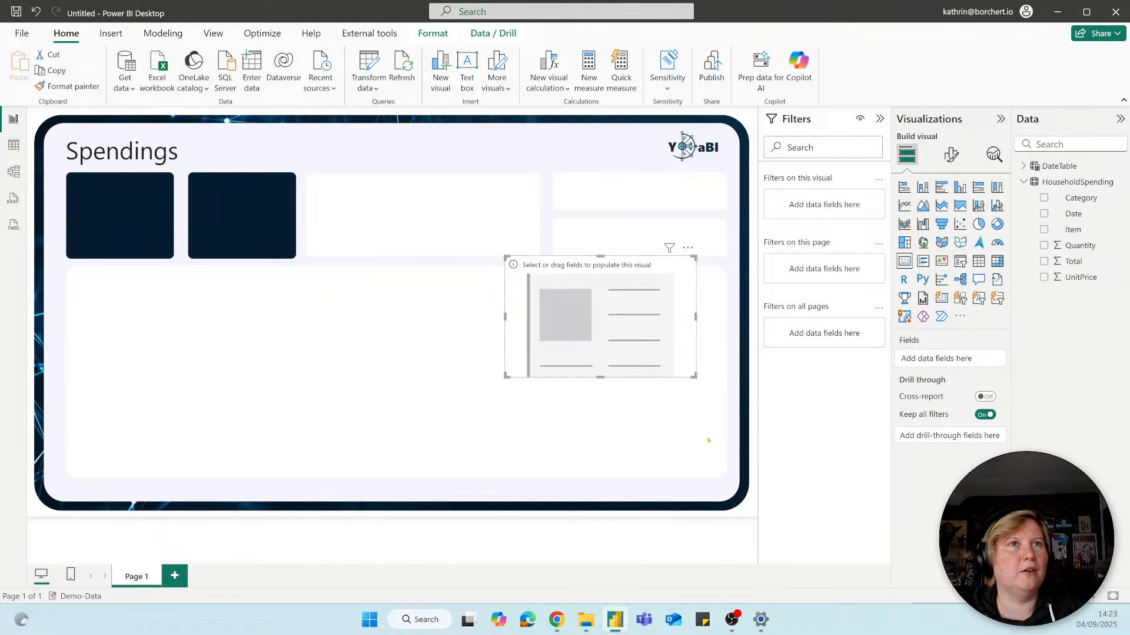
Try adding HouseholdSpending's Total field to the empty card and remove it again, two times
left_click(1045, 261)
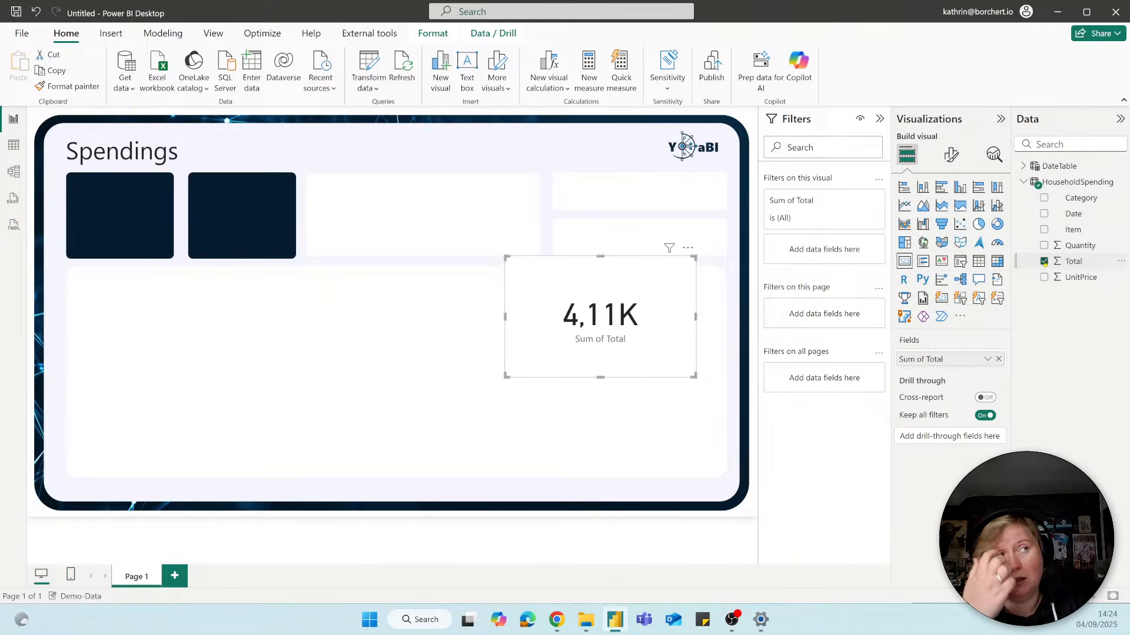
left_click(1045, 262)
left_click_drag(1086, 261, 602, 307)
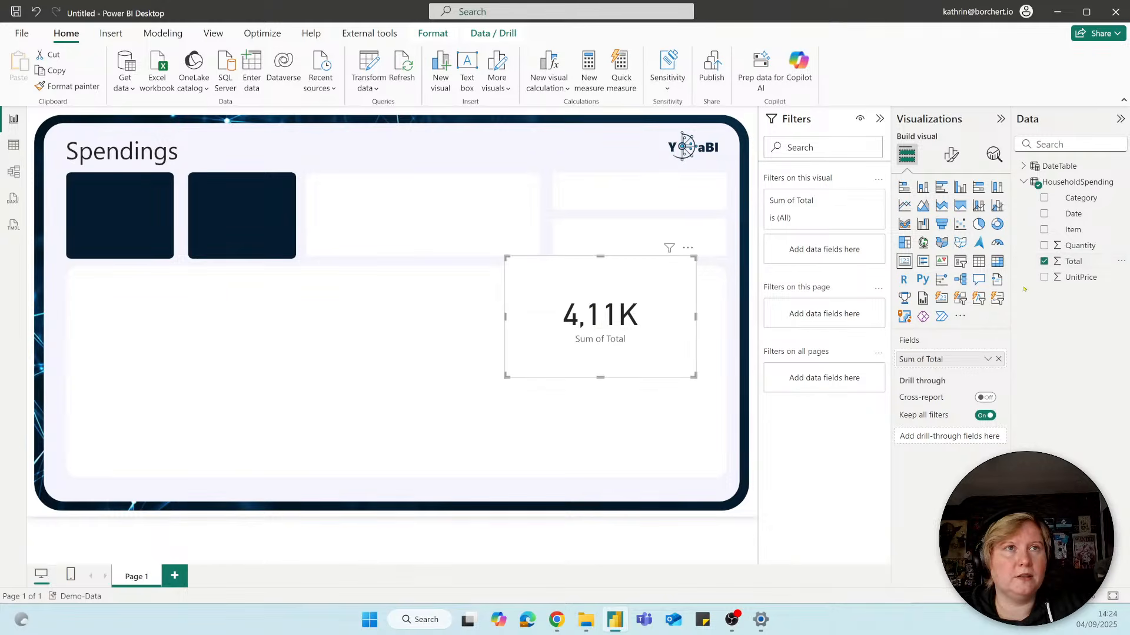
left_click(1044, 261)
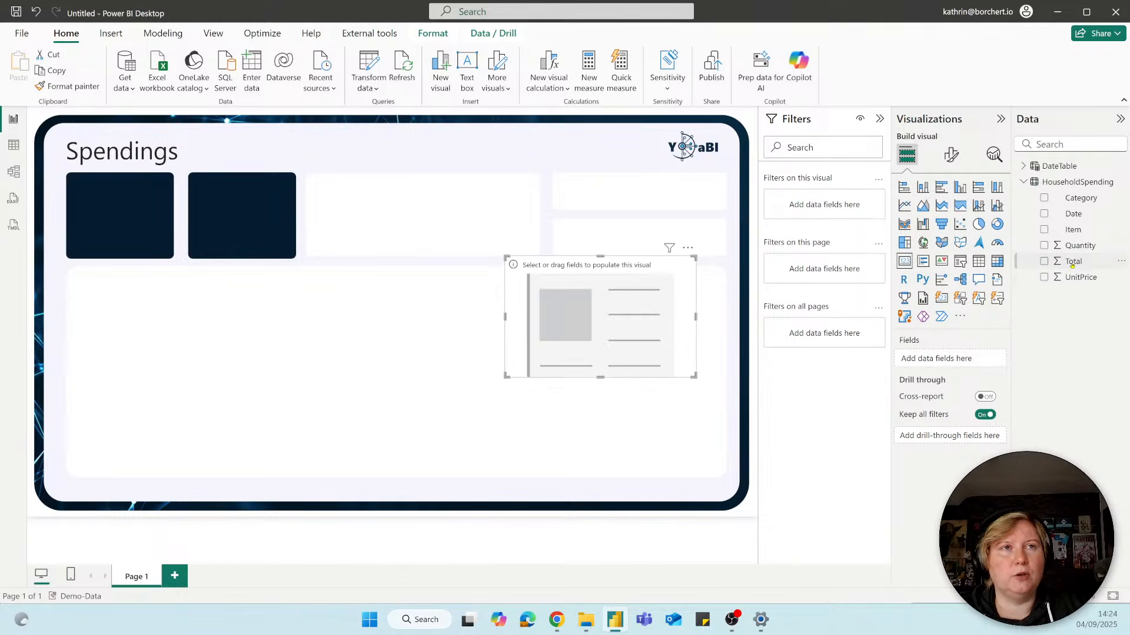
Add HouseholdSpending's Total to the card's fields and move the card up to overlap the small white tiles
left_click_drag(1073, 266, 905, 352)
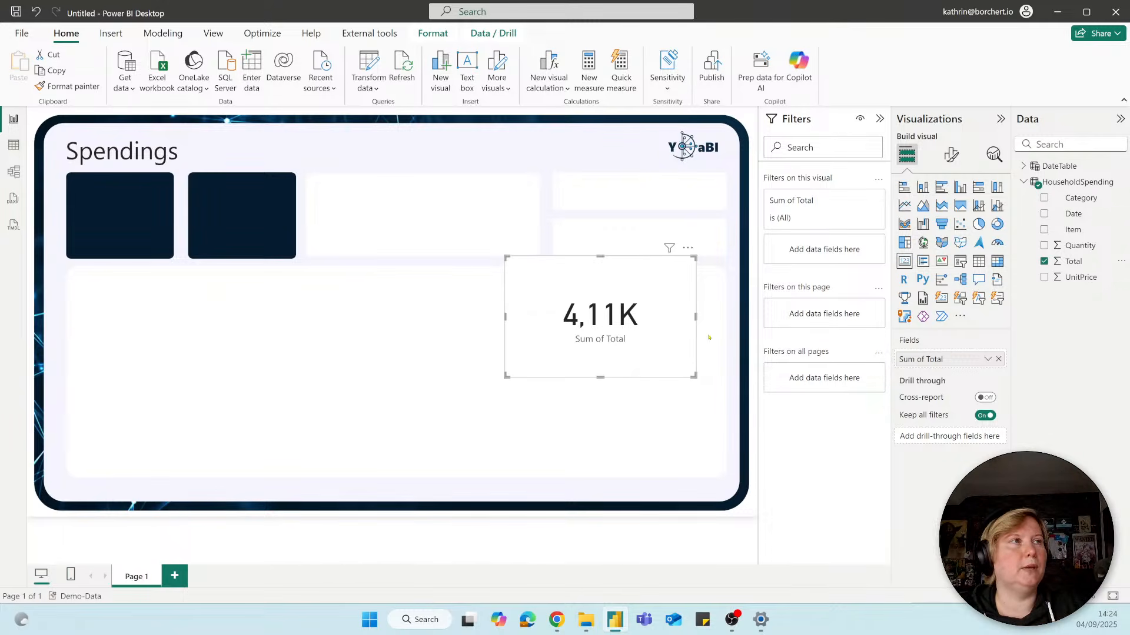
left_click_drag(672, 353, 664, 307)
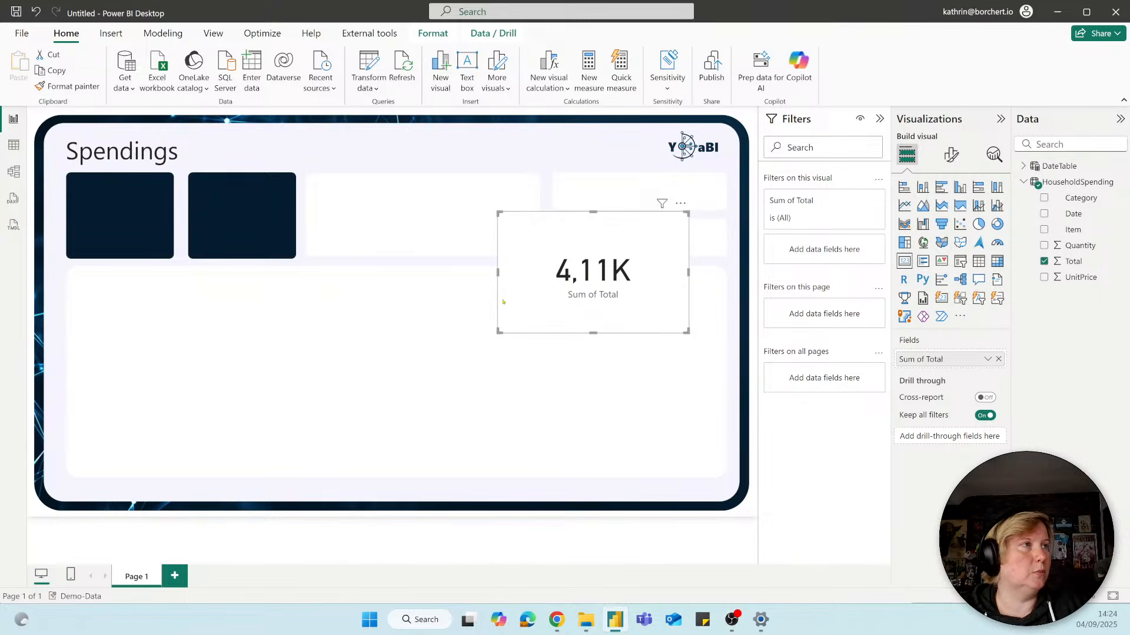
left_click_drag(548, 256, 511, 277)
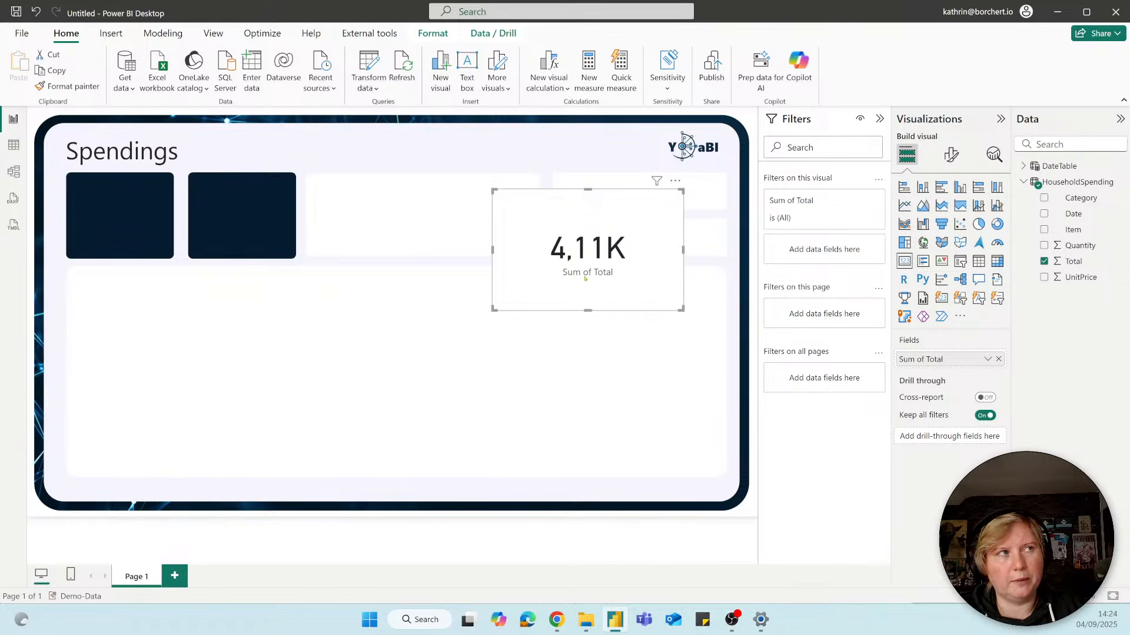
left_click_drag(585, 279, 600, 293)
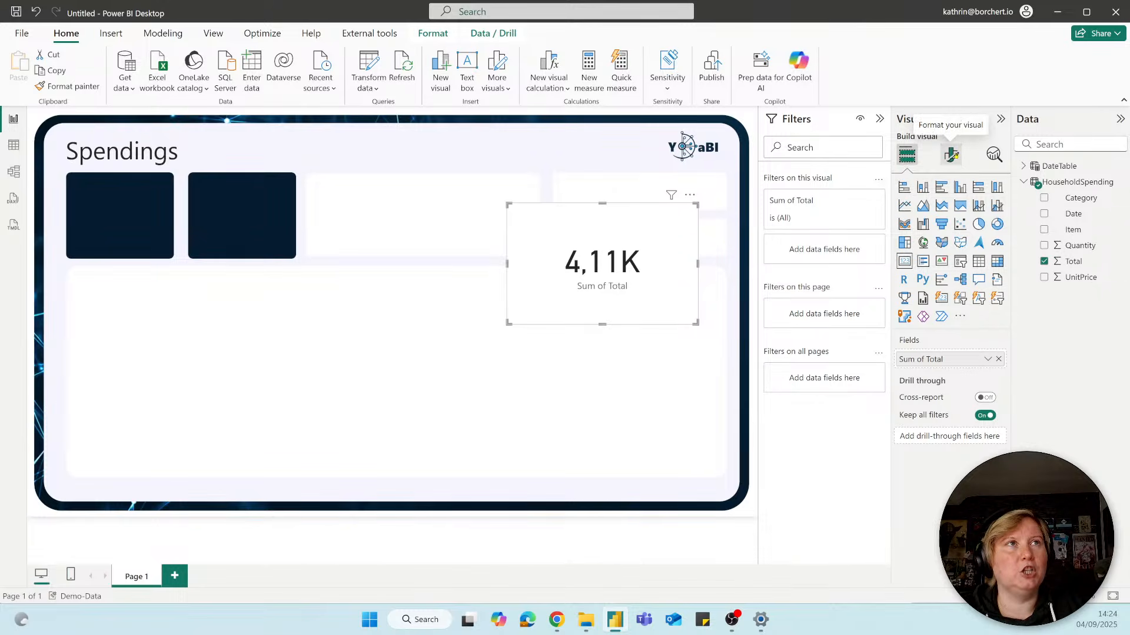
Set the Total card's callout value to font size 30 and white
left_click(951, 154)
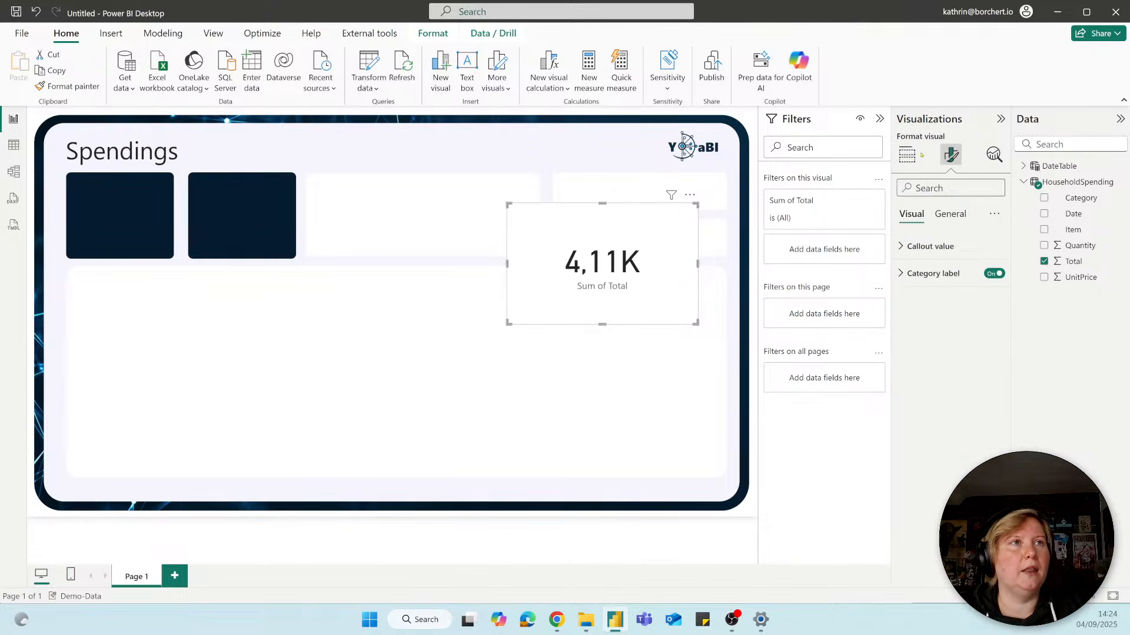
left_click(930, 250)
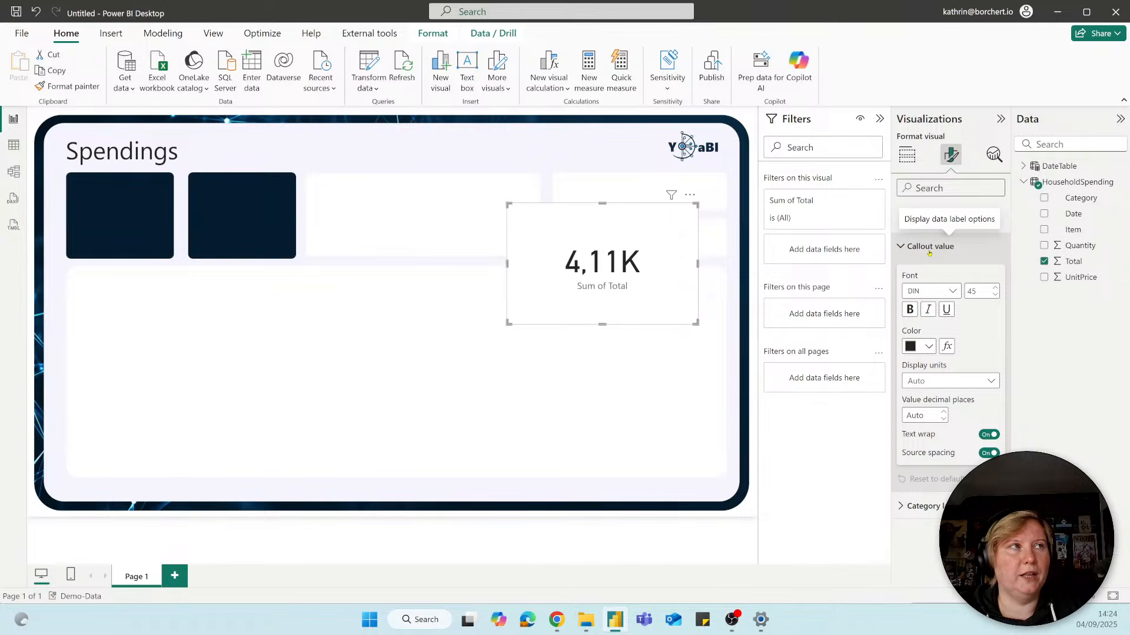
double_click(975, 291)
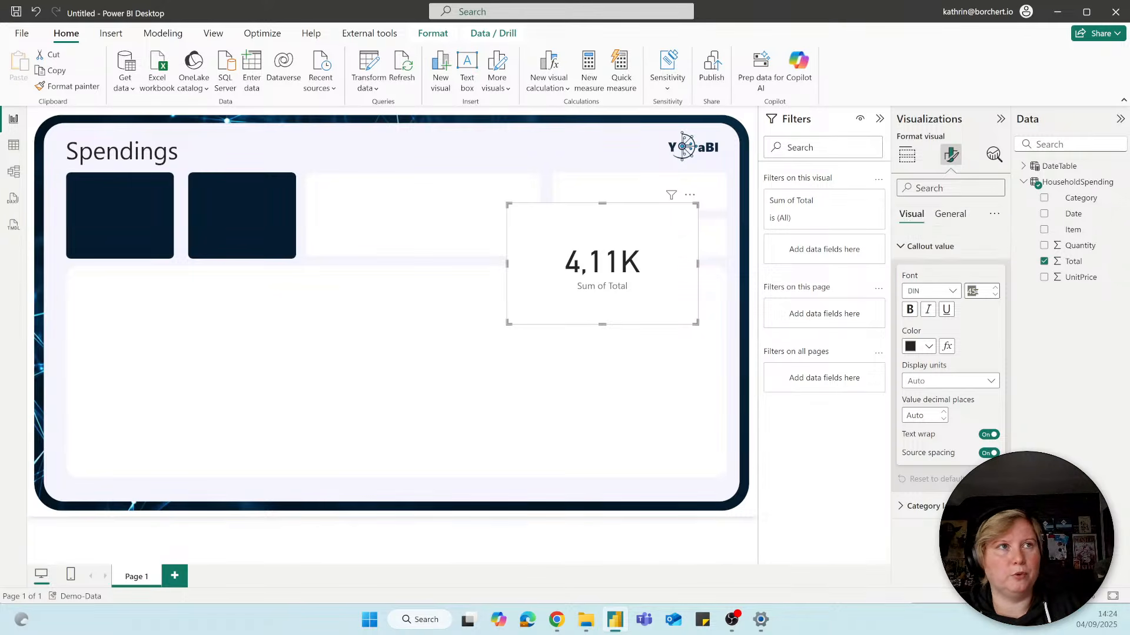
type("30")
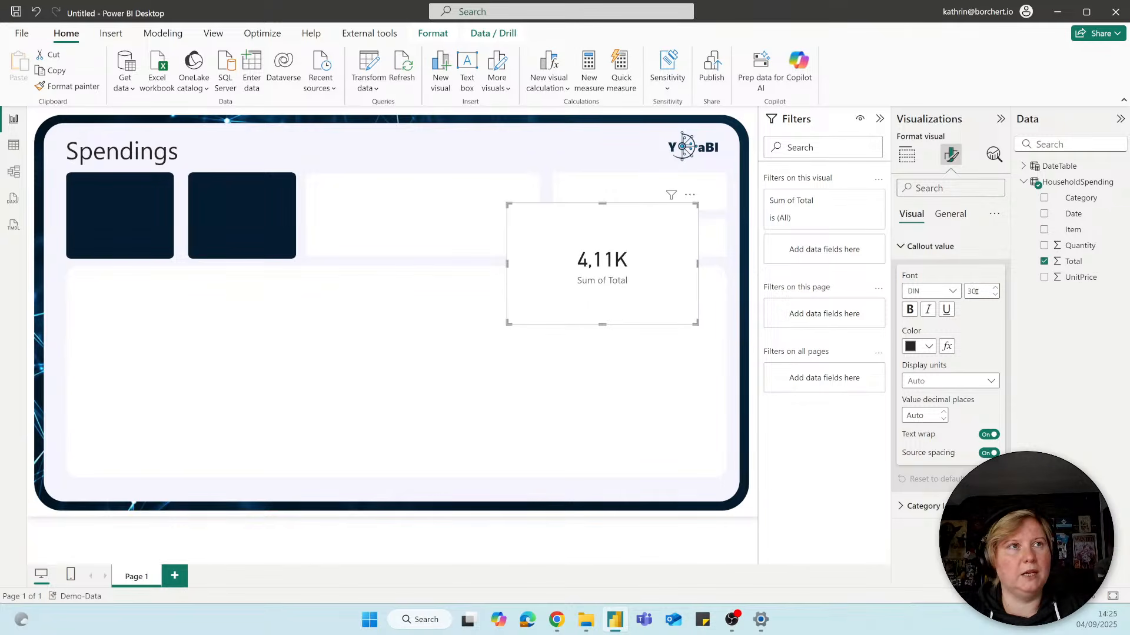
left_click(929, 347)
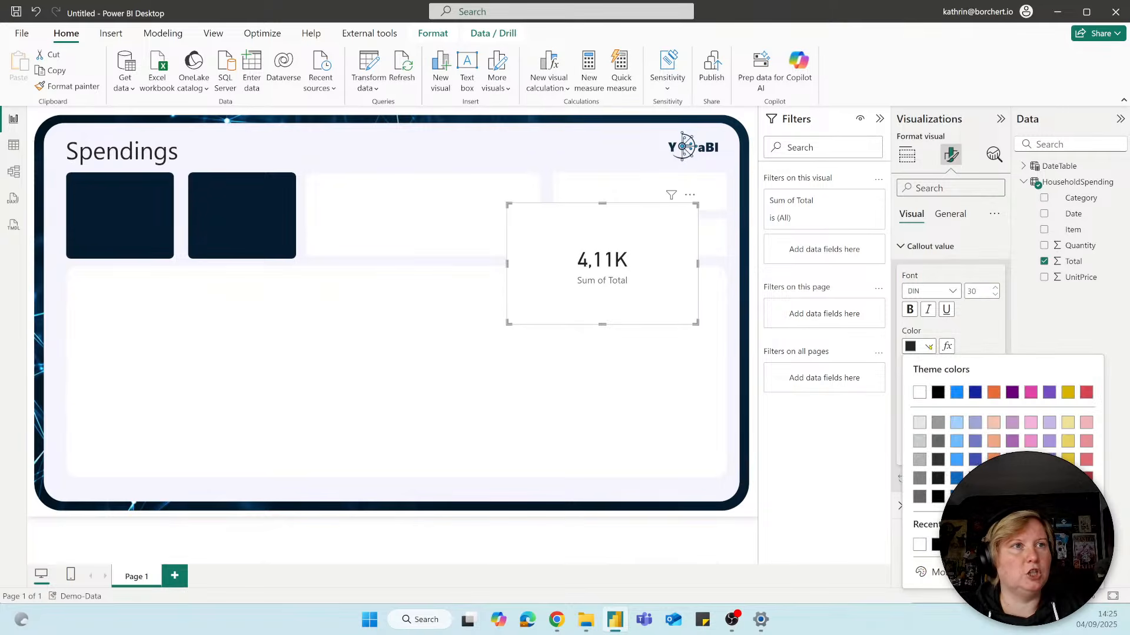
left_click(919, 393)
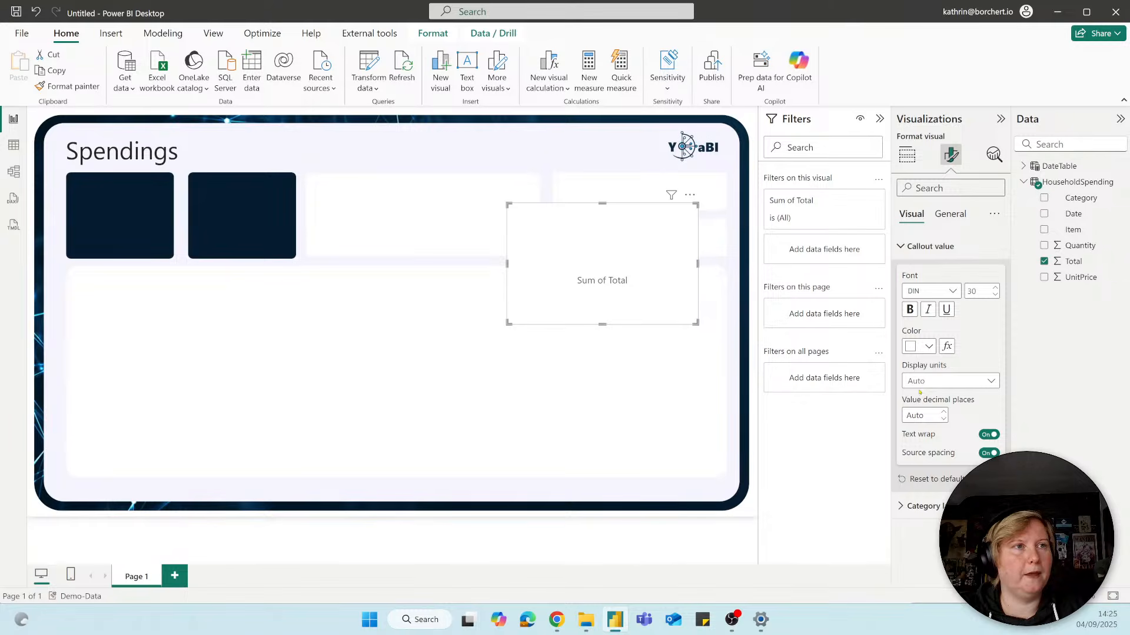
left_click(903, 252)
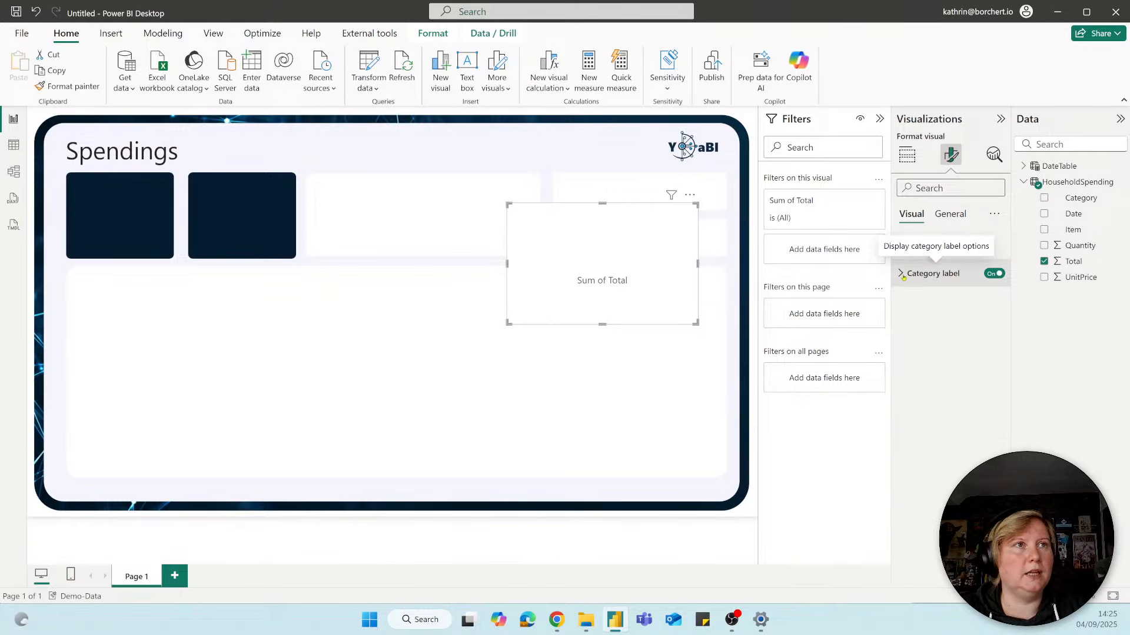
Turn off the Total card's category label and its background
left_click(908, 280)
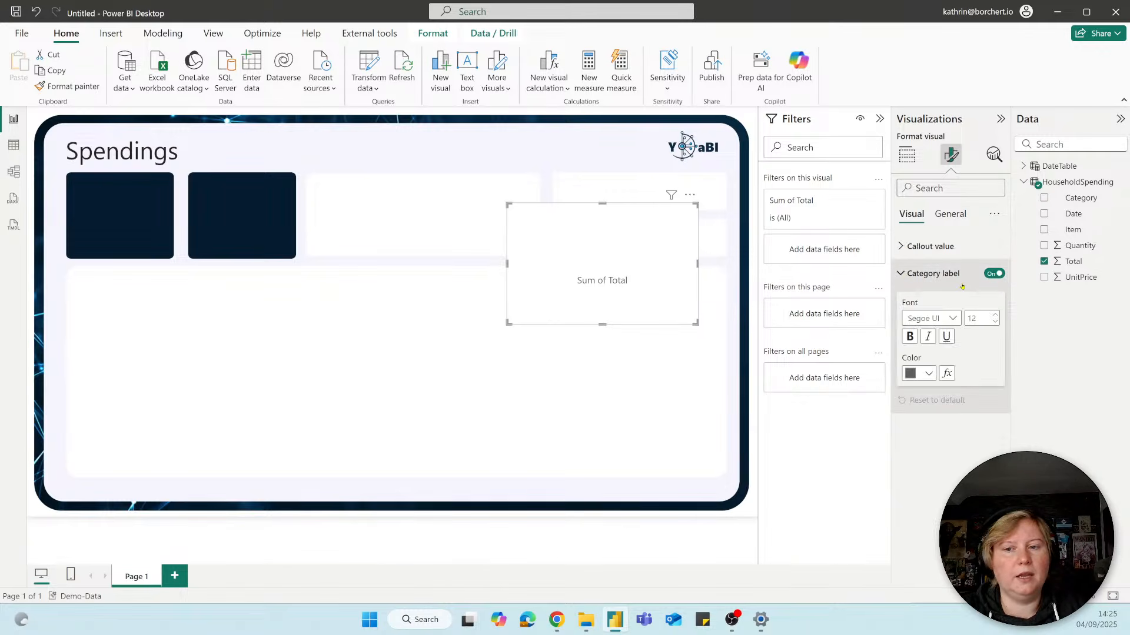
left_click(991, 275)
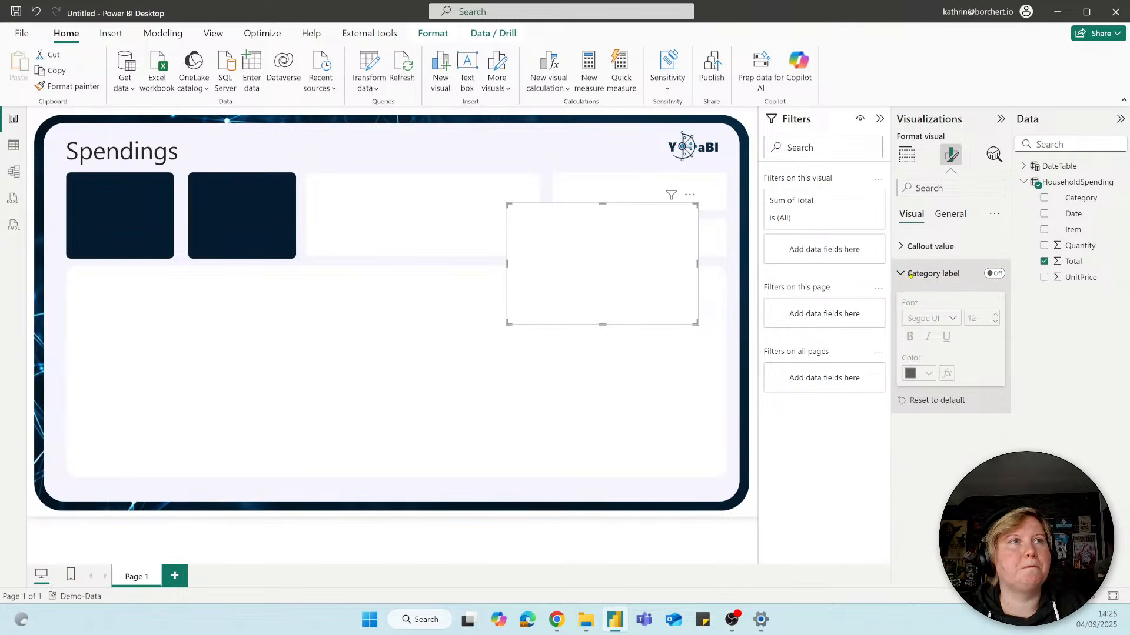
left_click(941, 273)
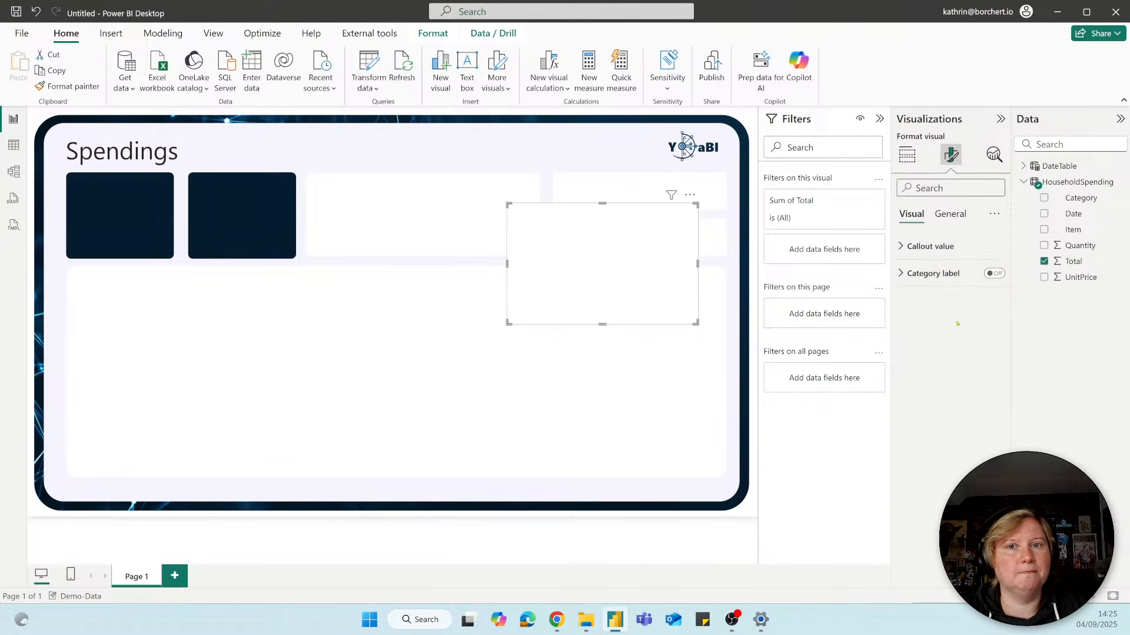
left_click(951, 215)
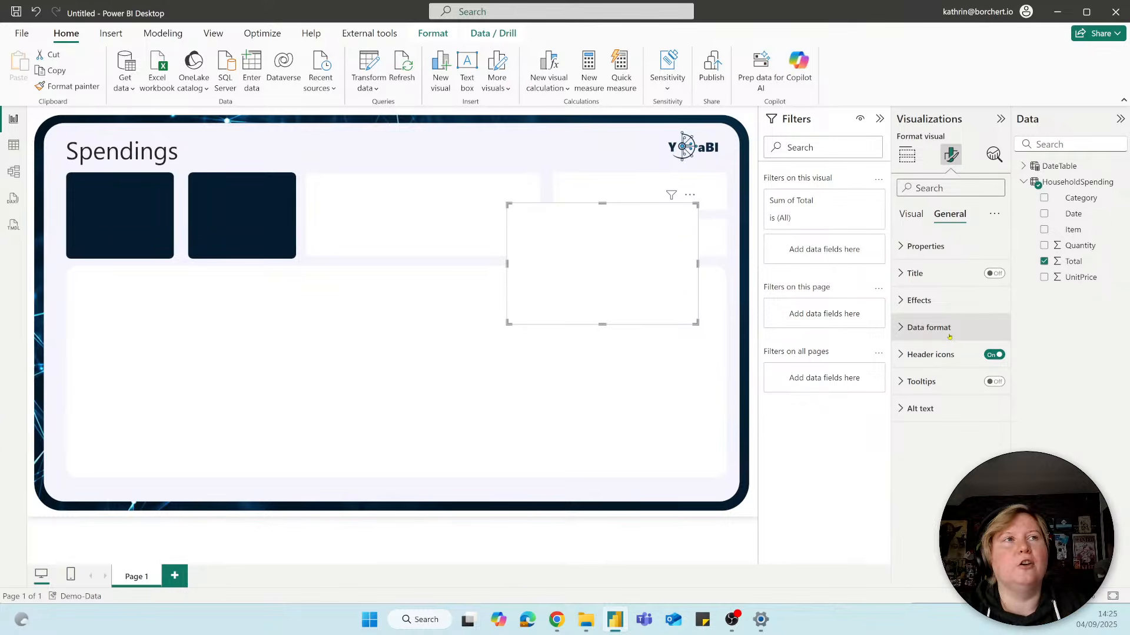
left_click(911, 301)
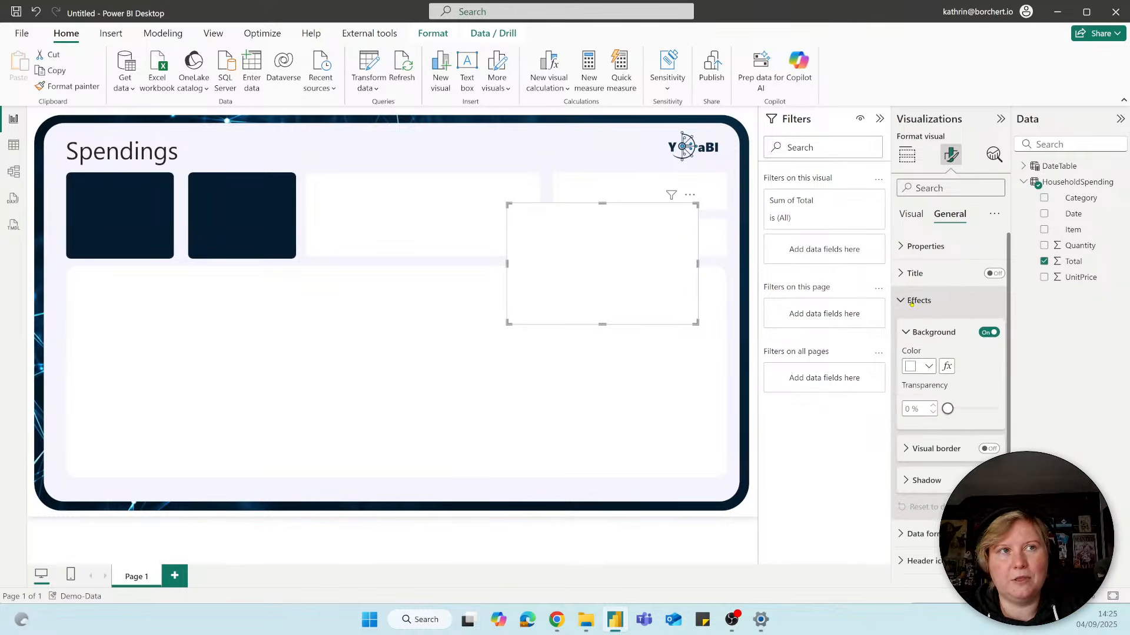
left_click(988, 333)
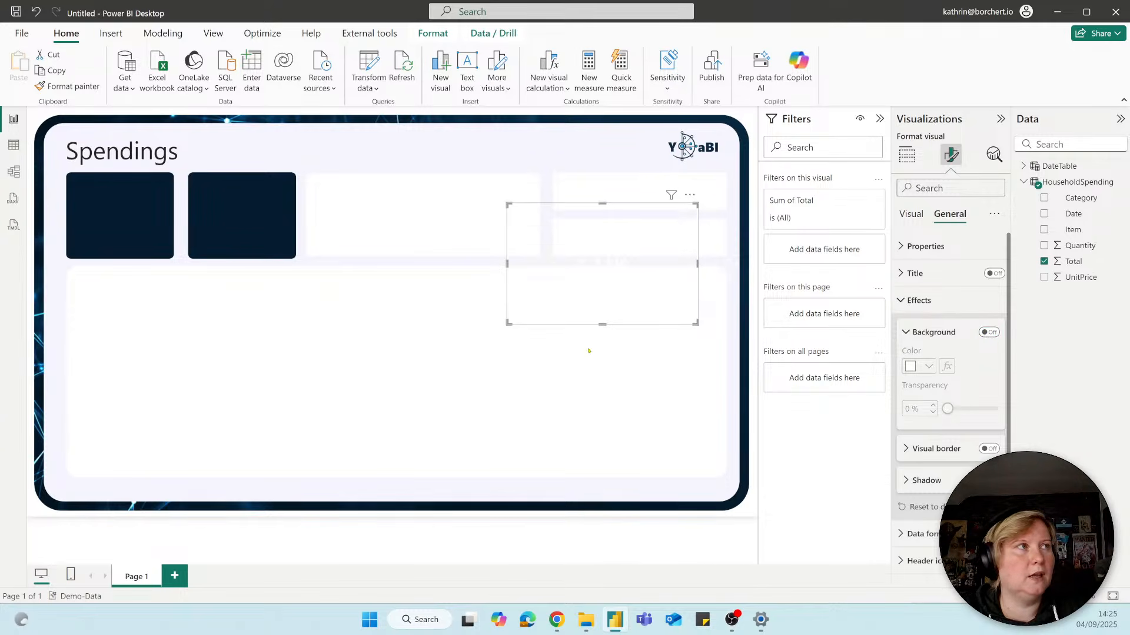
Move the Total card onto the first dark tile and resize it to fit the tile's edges
left_click_drag(661, 291, 174, 257)
left_click_drag(38, 168, 68, 173)
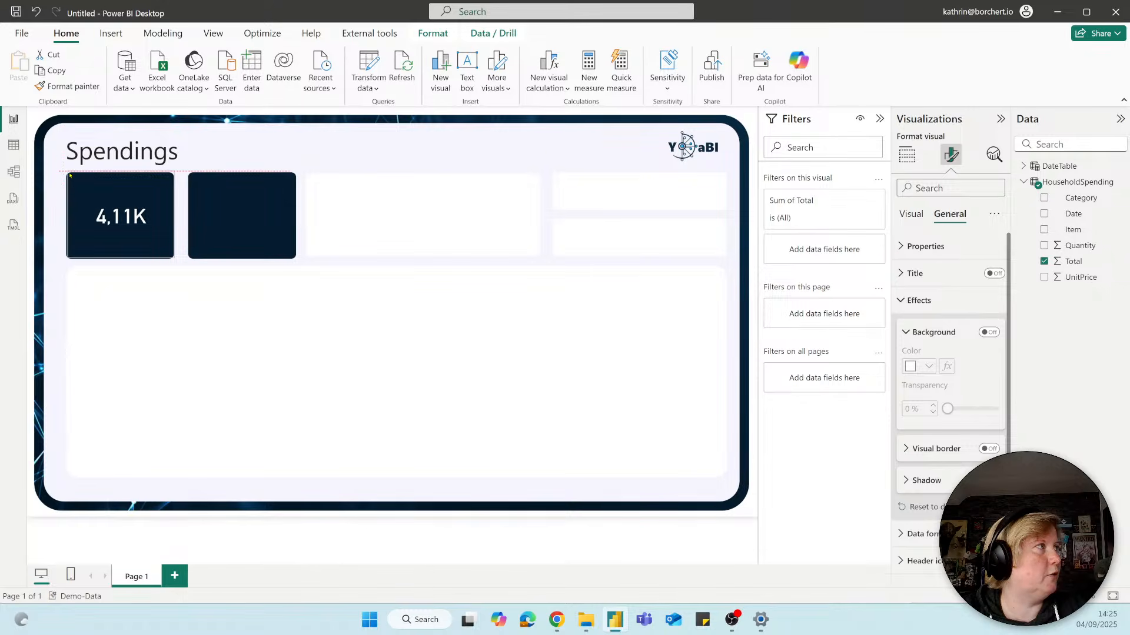
left_click(903, 306)
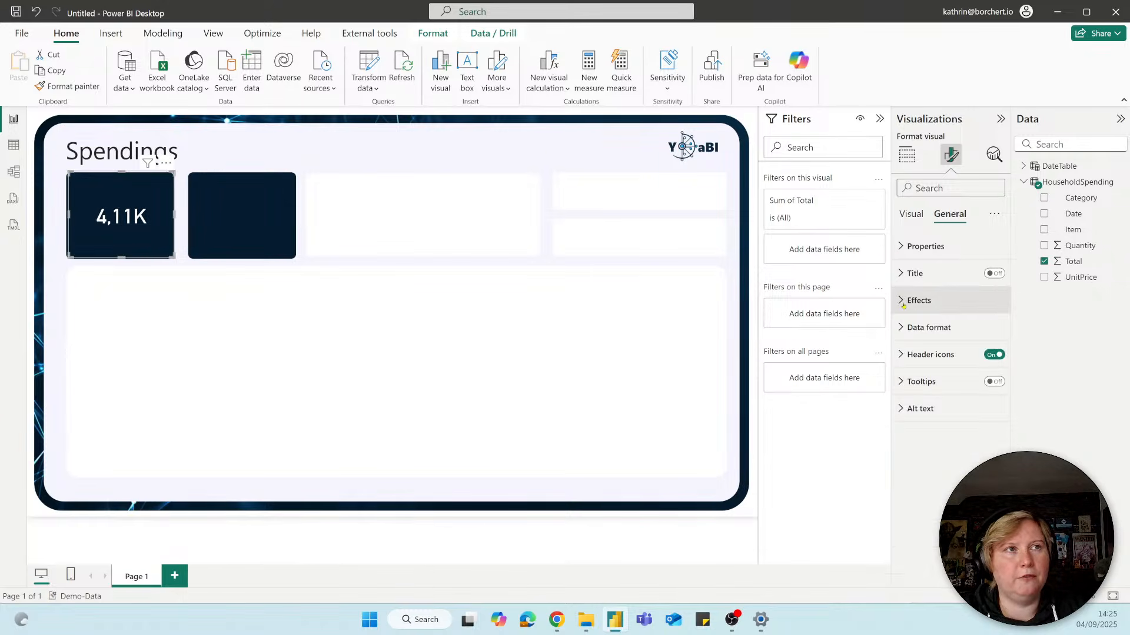
Turn on the card's title with the text "Total Spendings" and deselect the card
left_click(909, 275)
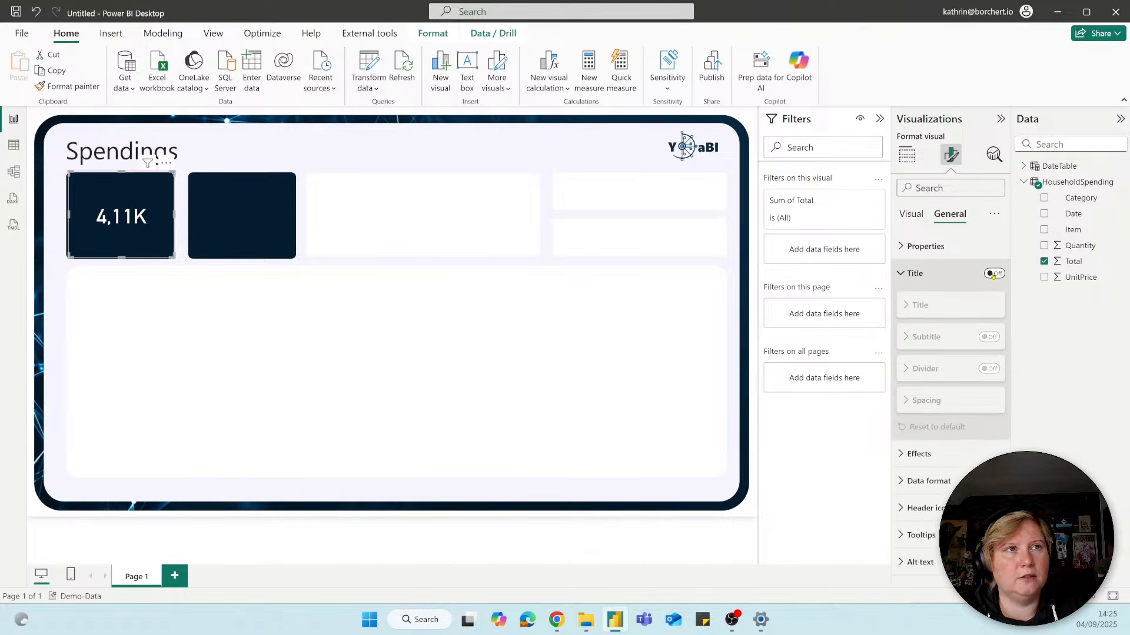
left_click(993, 274)
left_click(919, 305)
left_click(918, 338)
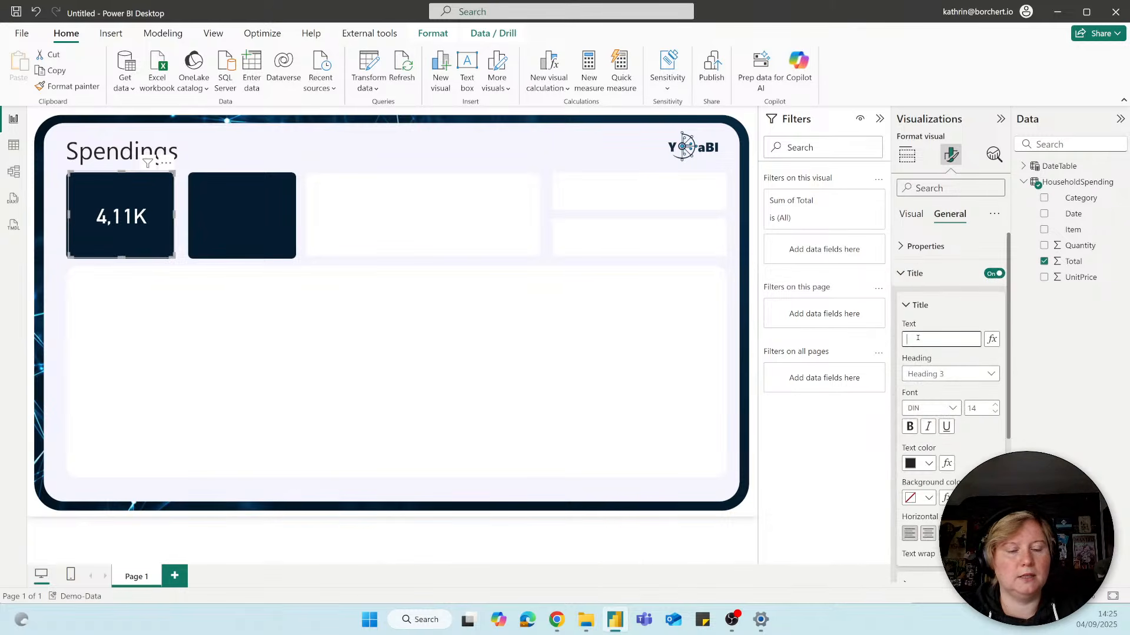
type("Spendings")
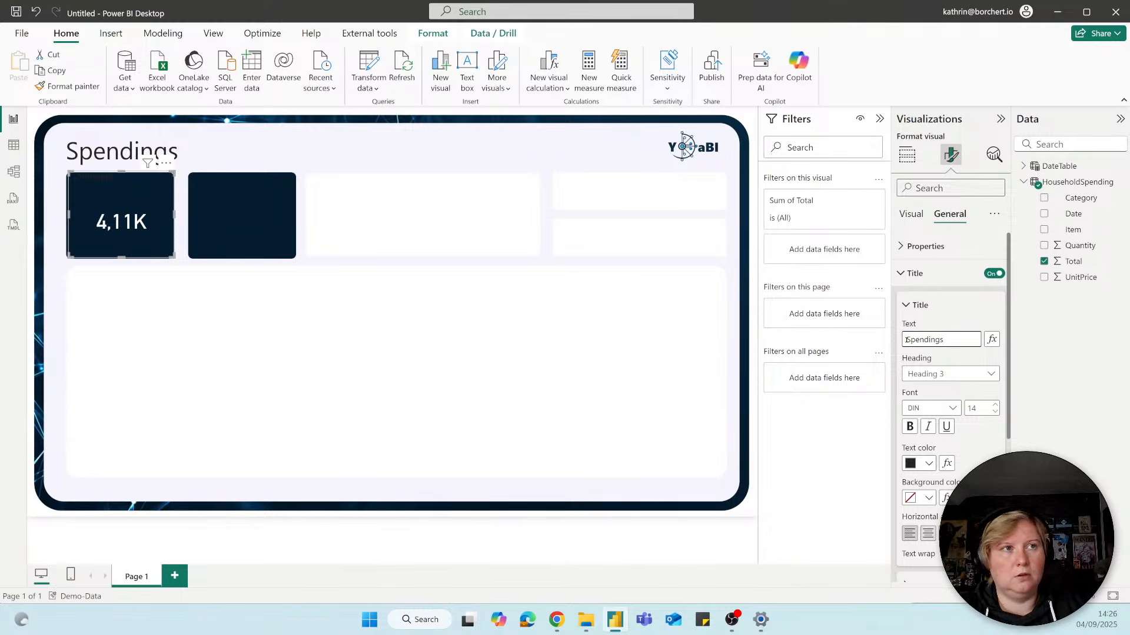
left_click(907, 340)
type("Total")
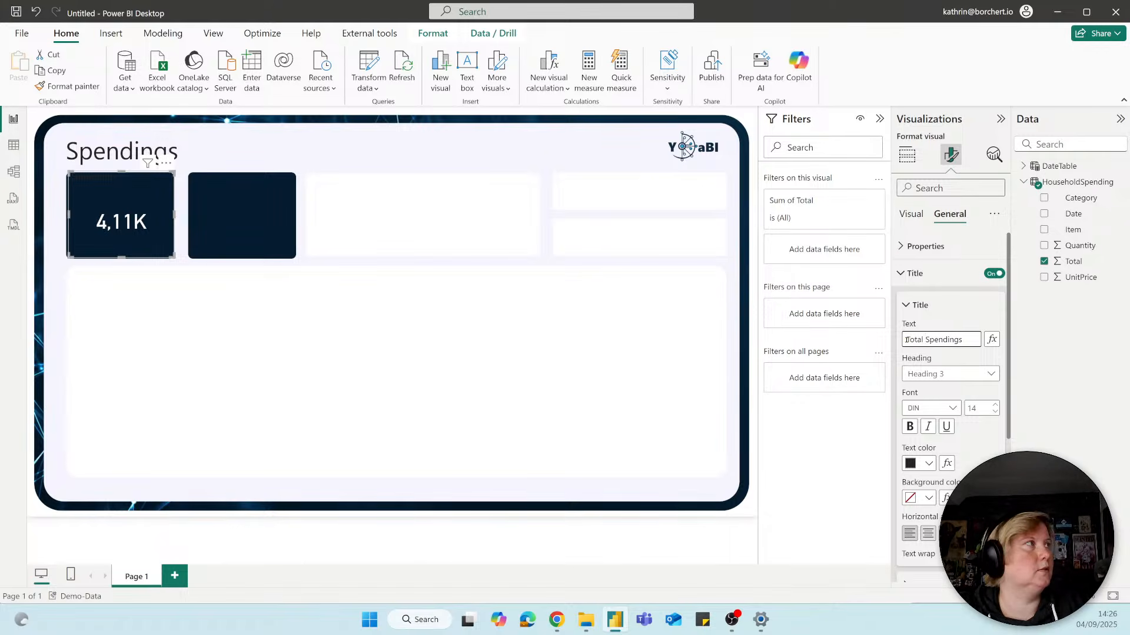
left_click(475, 391)
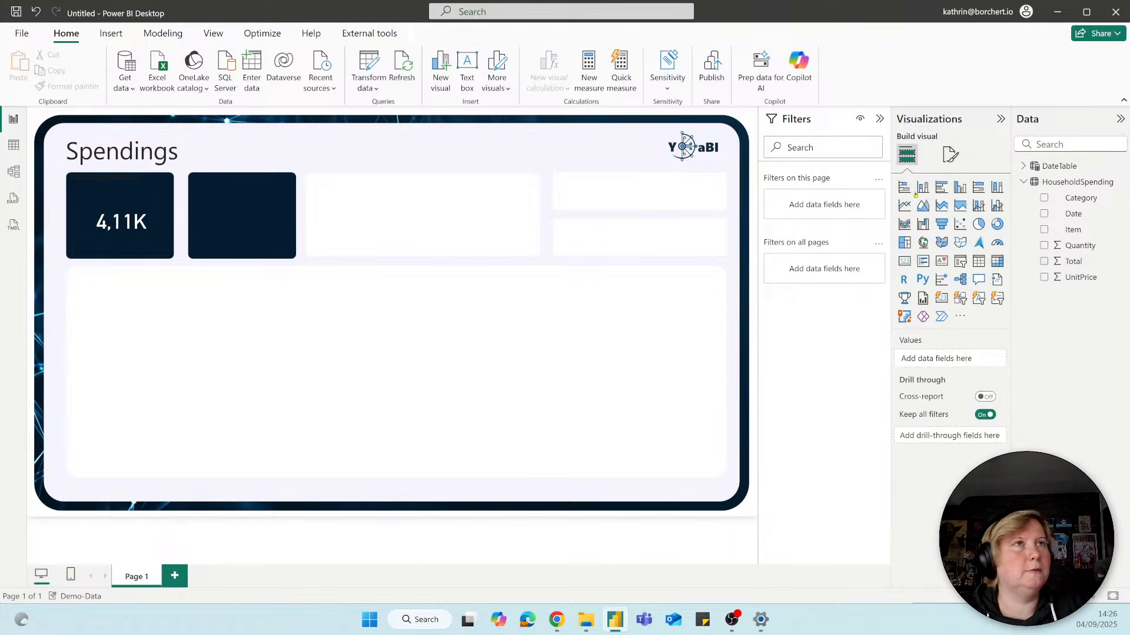
Set the title text color of the card on the first dark tile to white
left_click(135, 213)
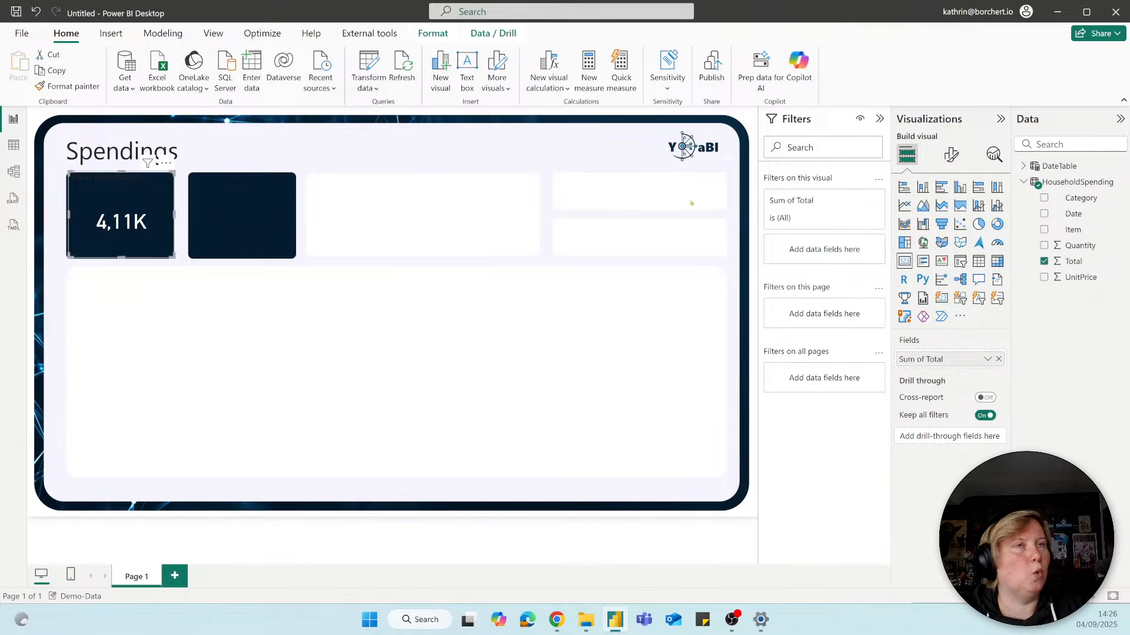
left_click(951, 155)
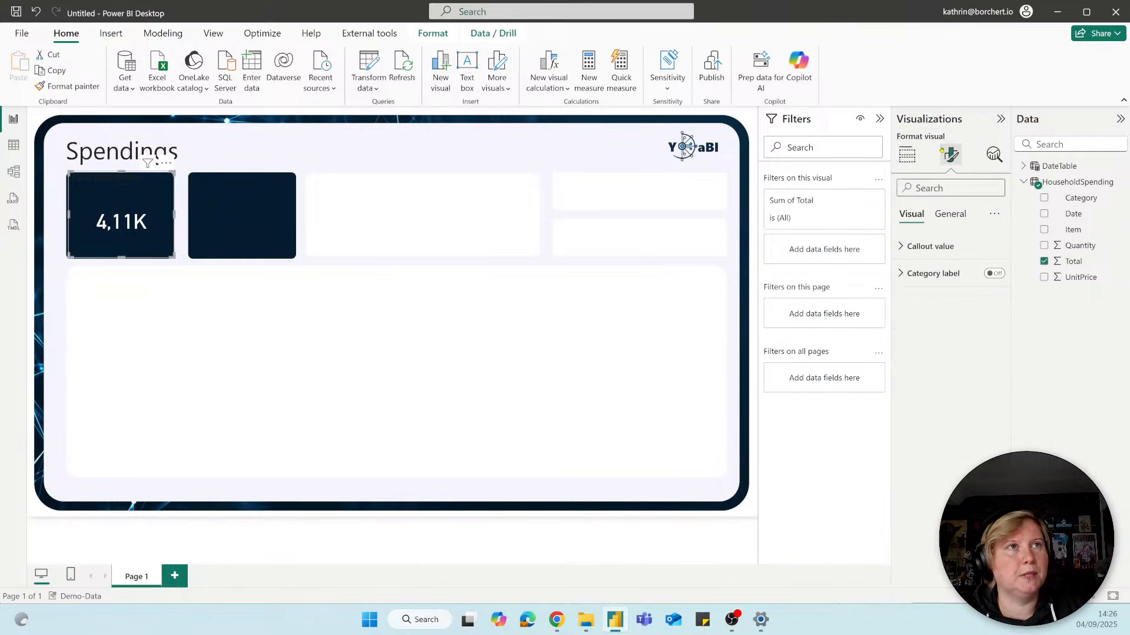
left_click(950, 215)
left_click(908, 275)
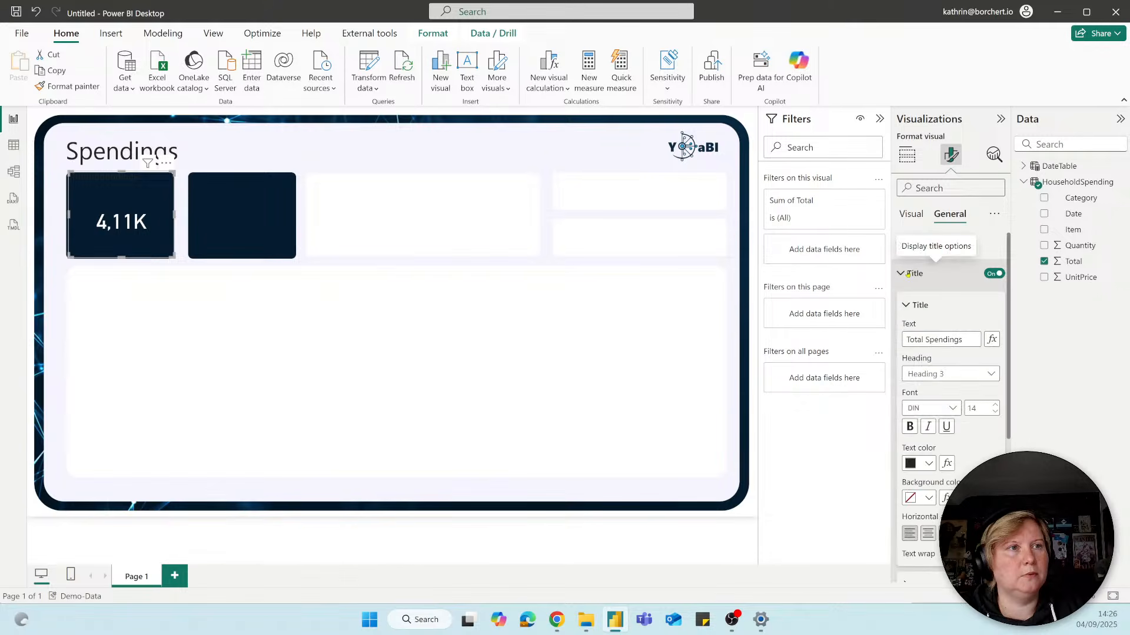
left_click(928, 464)
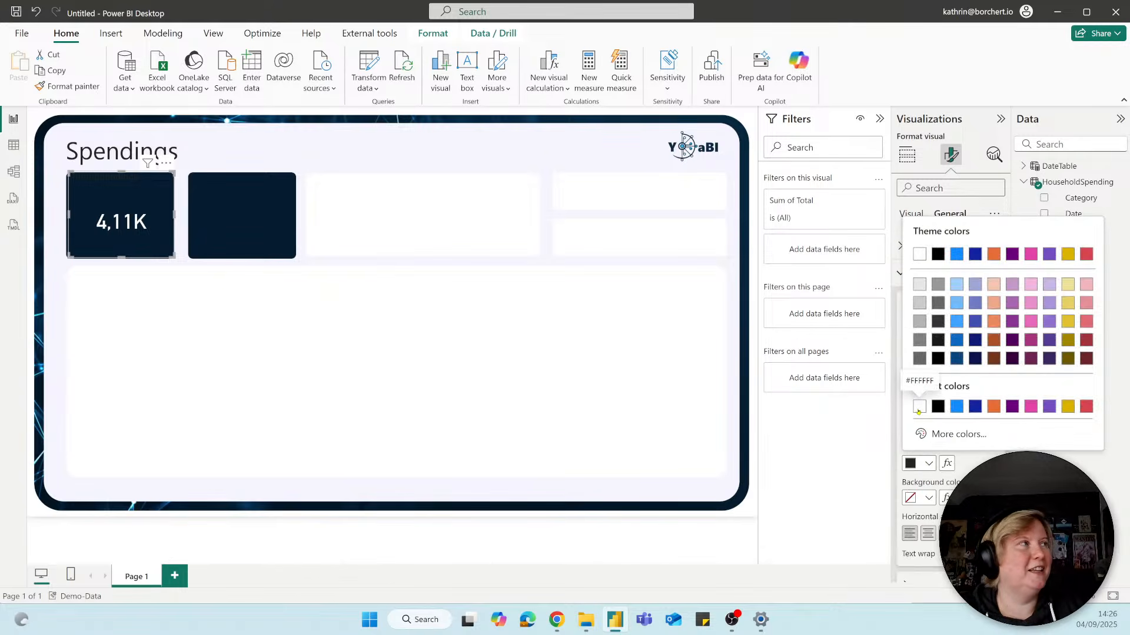
left_click(932, 251)
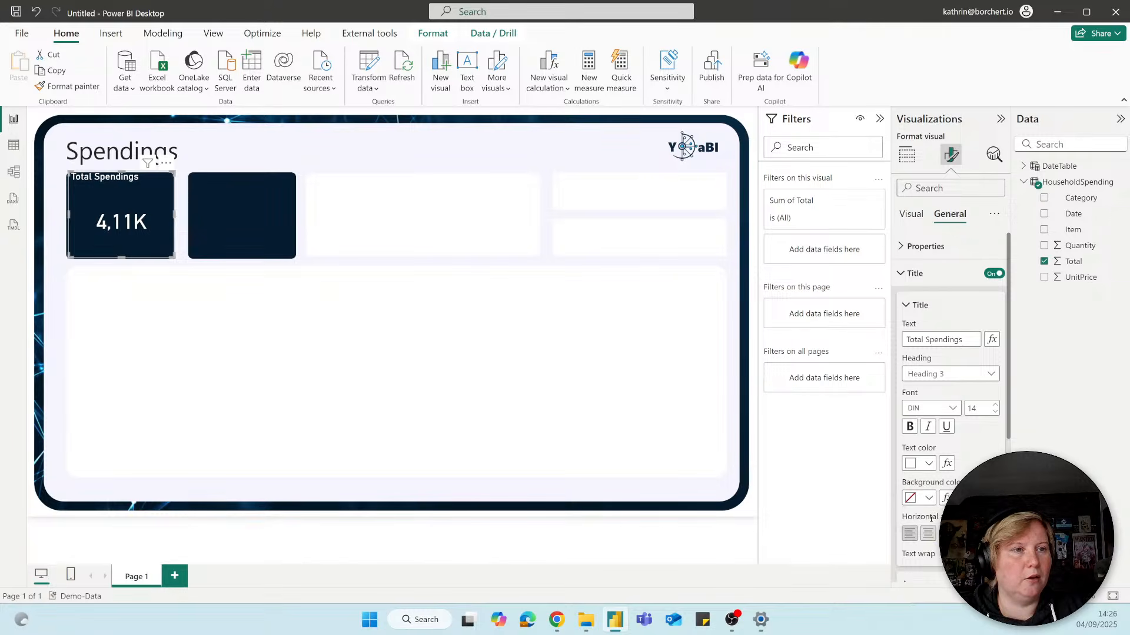
Center the card's title horizontally, lower the card's upper edge slightly within the dark tile and deselect it
left_click(926, 534)
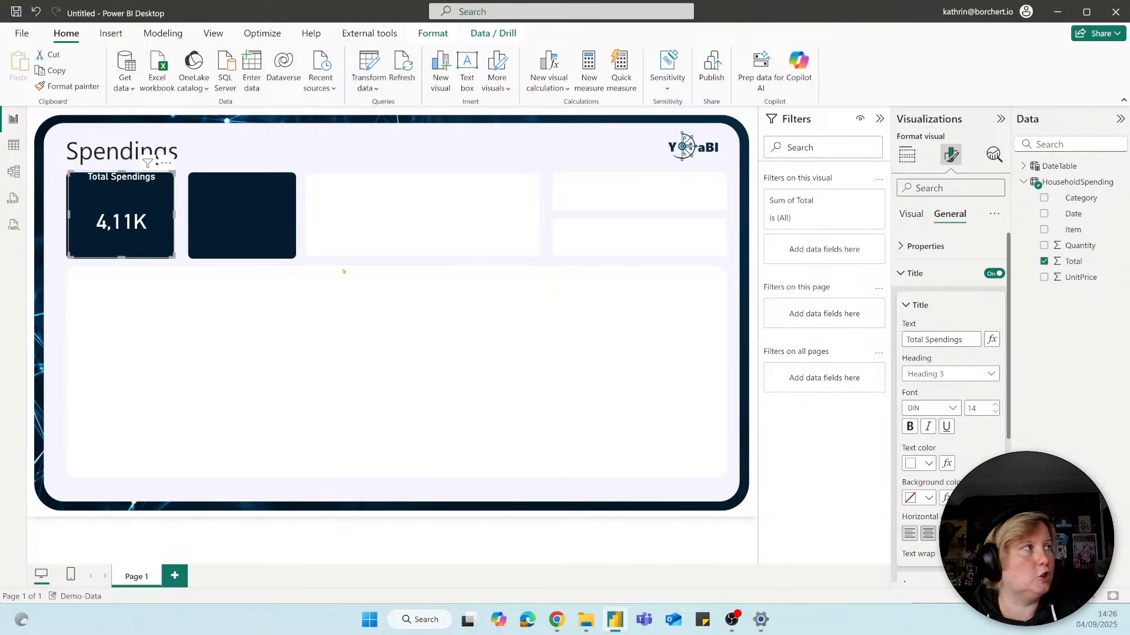
left_click_drag(120, 173, 120, 183)
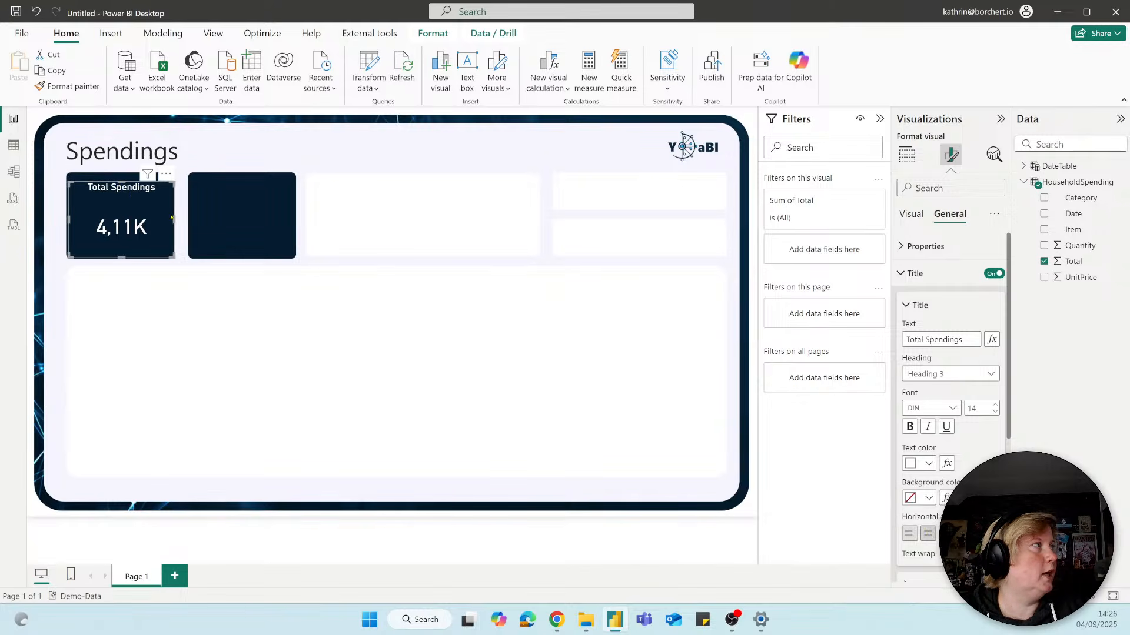
left_click(191, 286)
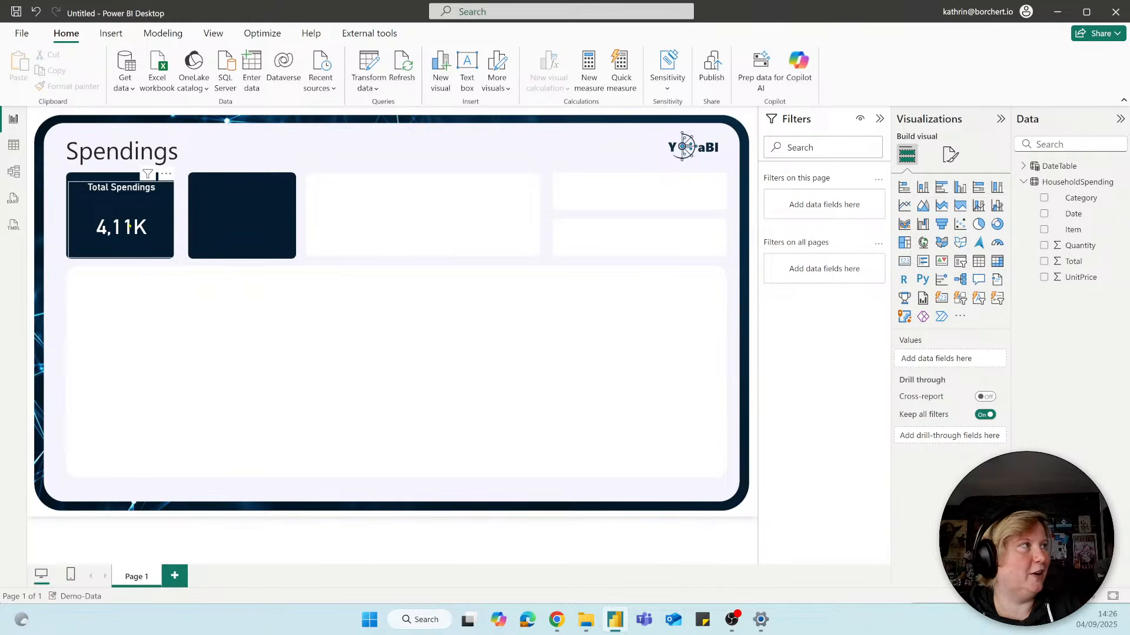
Duplicate the Total Spendings card onto the second dark tile and change the copy's Total aggregation to Average
left_click(132, 203)
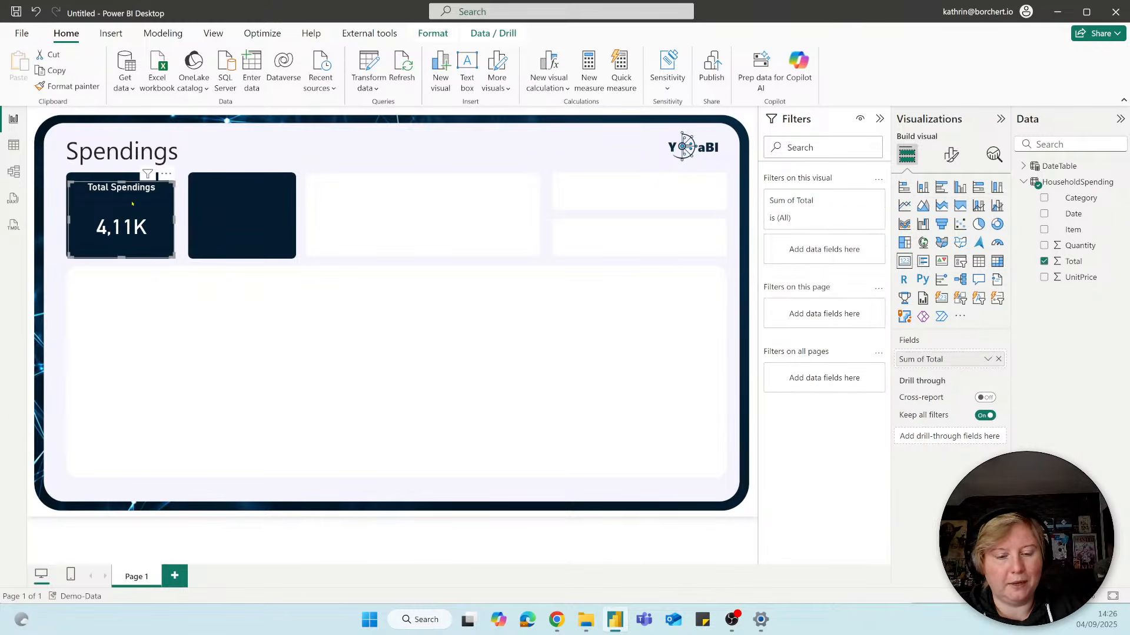
key("ctrl+c")
key("ctrl+v")
left_click_drag(127, 194, 246, 193)
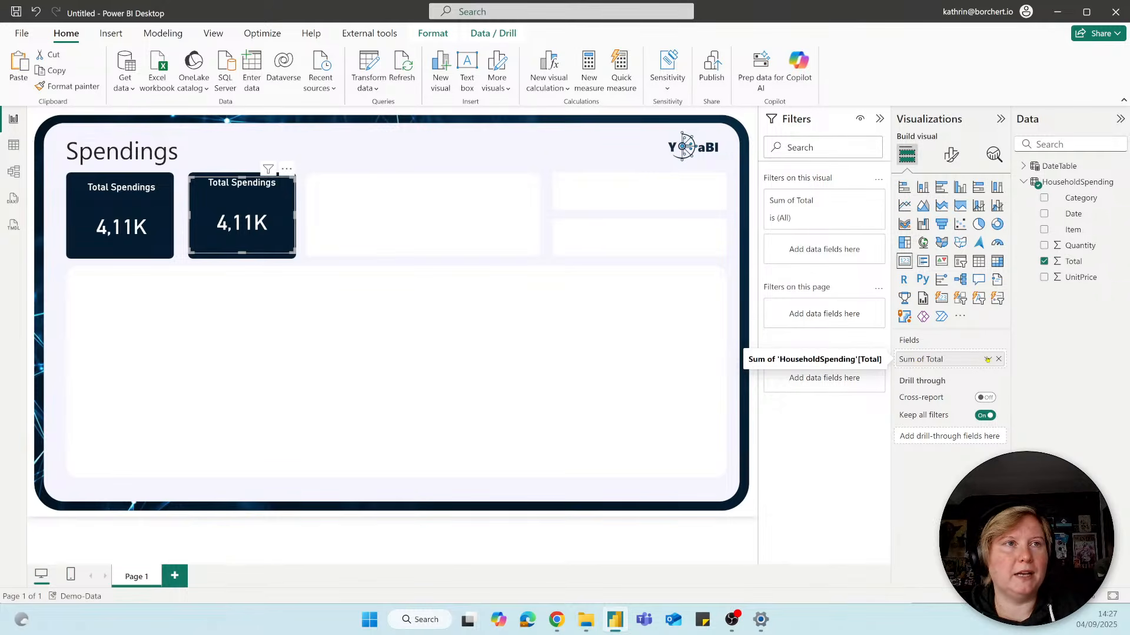
left_click(988, 359)
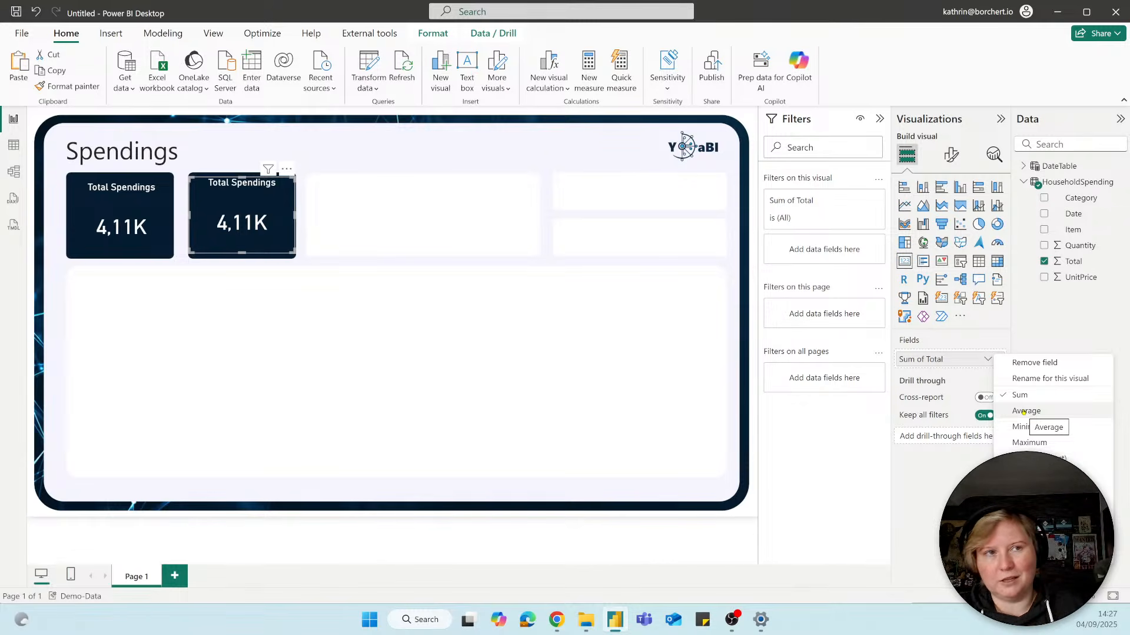
left_click(1024, 411)
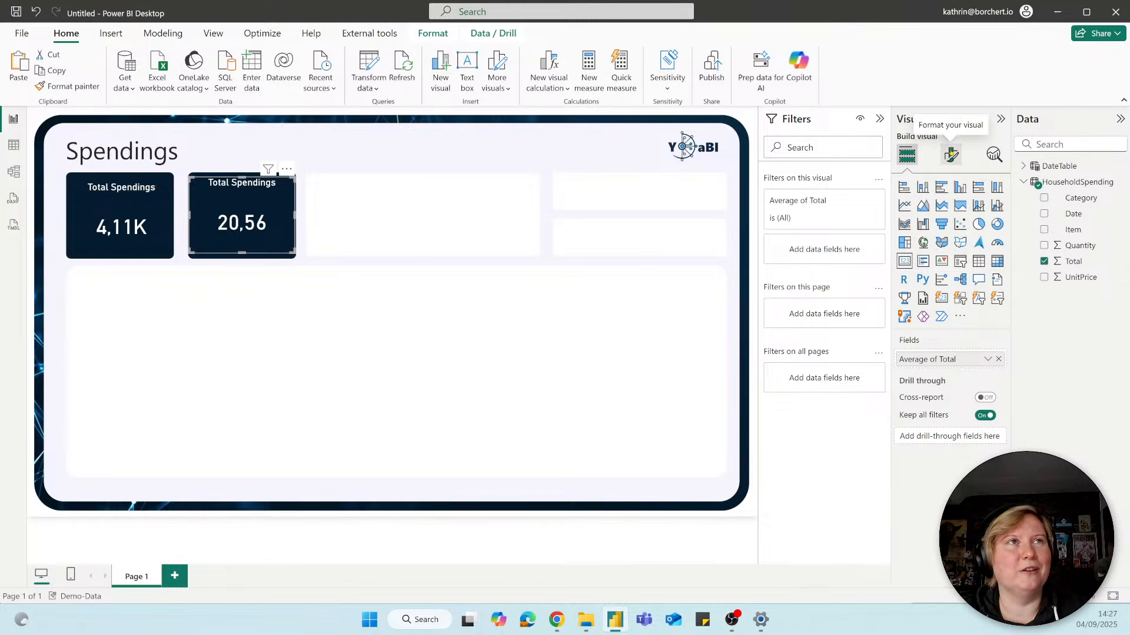
Set the title text of the card on the second dark tile to "Average Spendings per day" and deselect the card
left_click(952, 154)
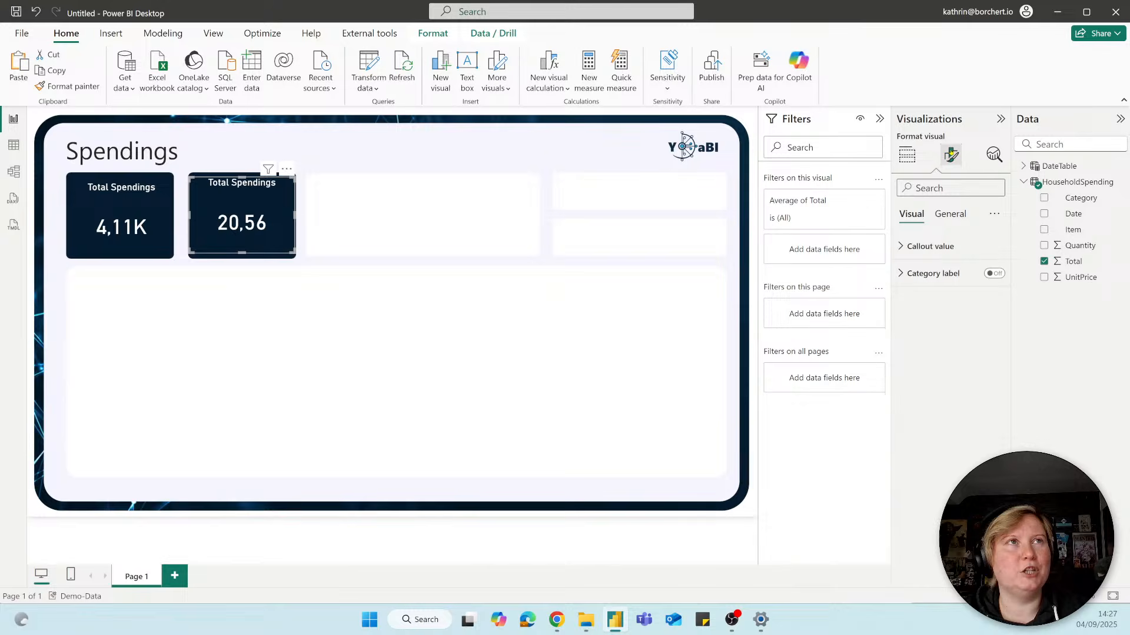
left_click(950, 213)
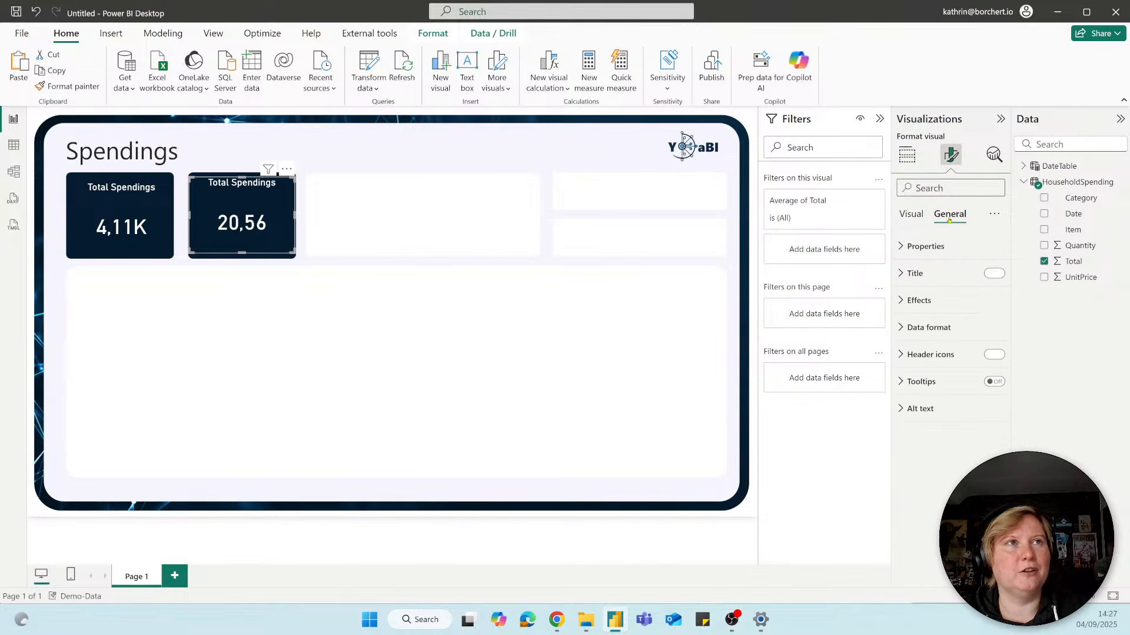
left_click(910, 273)
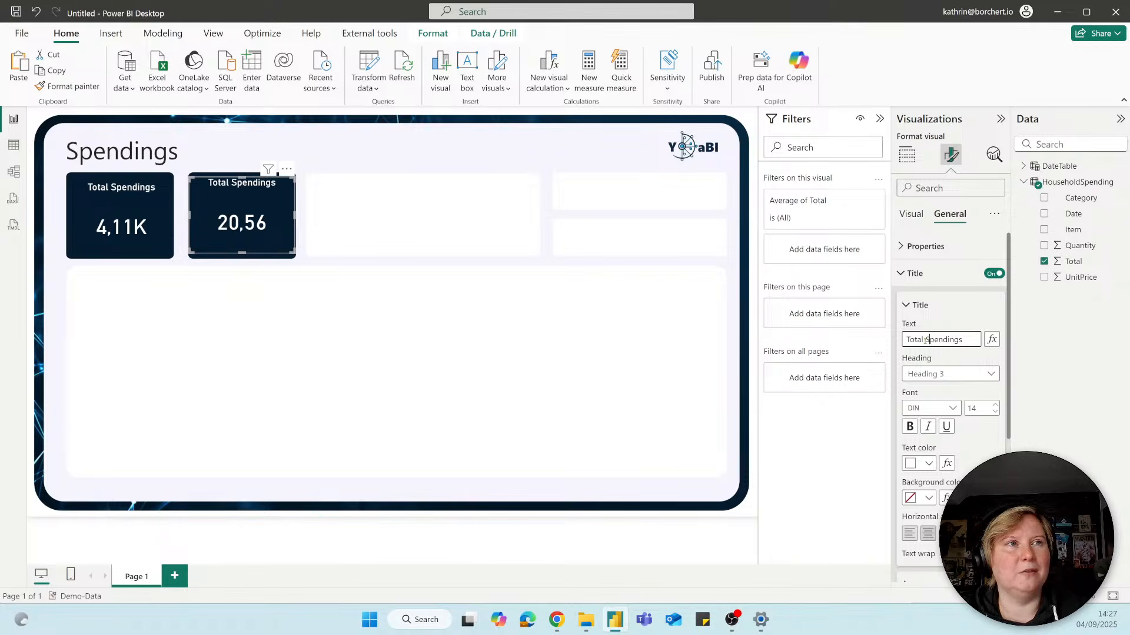
left_click_drag(927, 339, 898, 342)
type("Average")
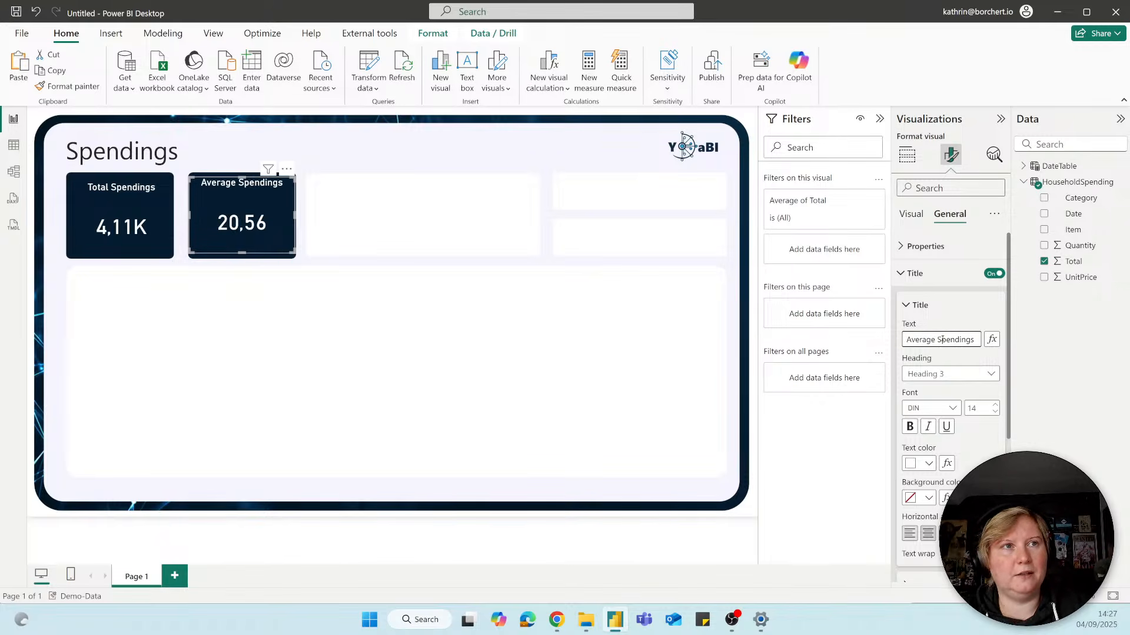
left_click(976, 339)
type("p")
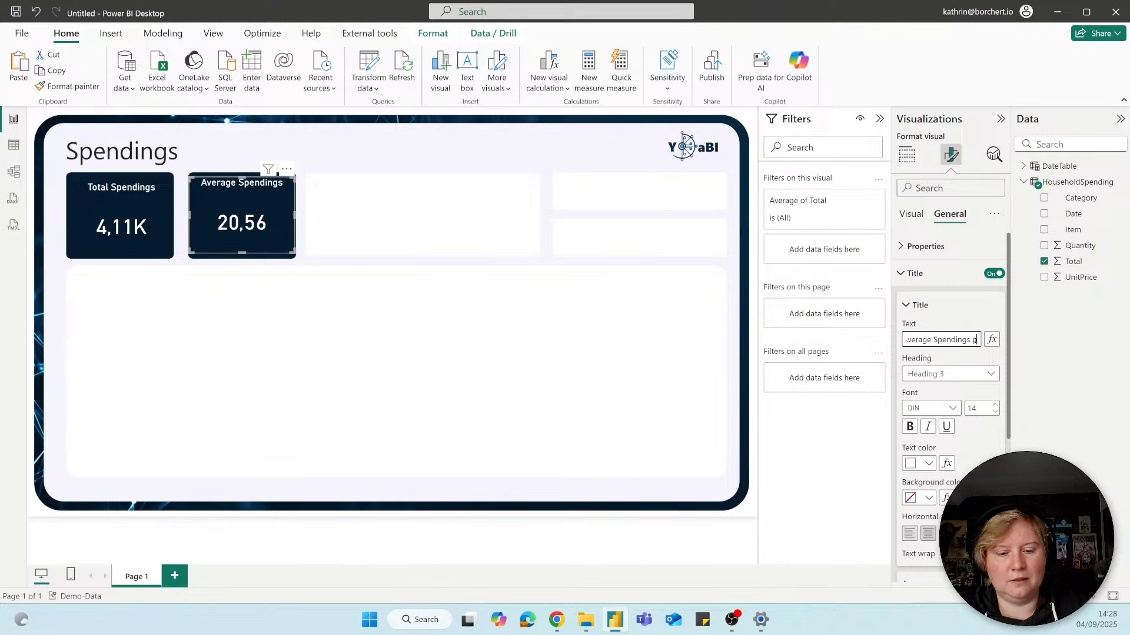
type("er day")
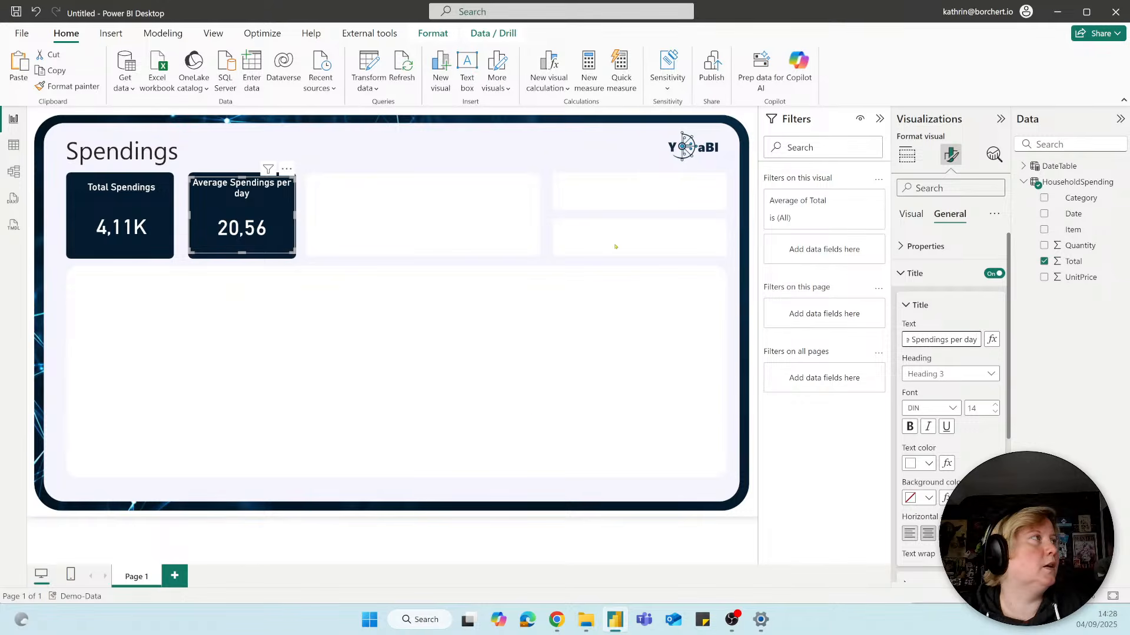
left_click(575, 333)
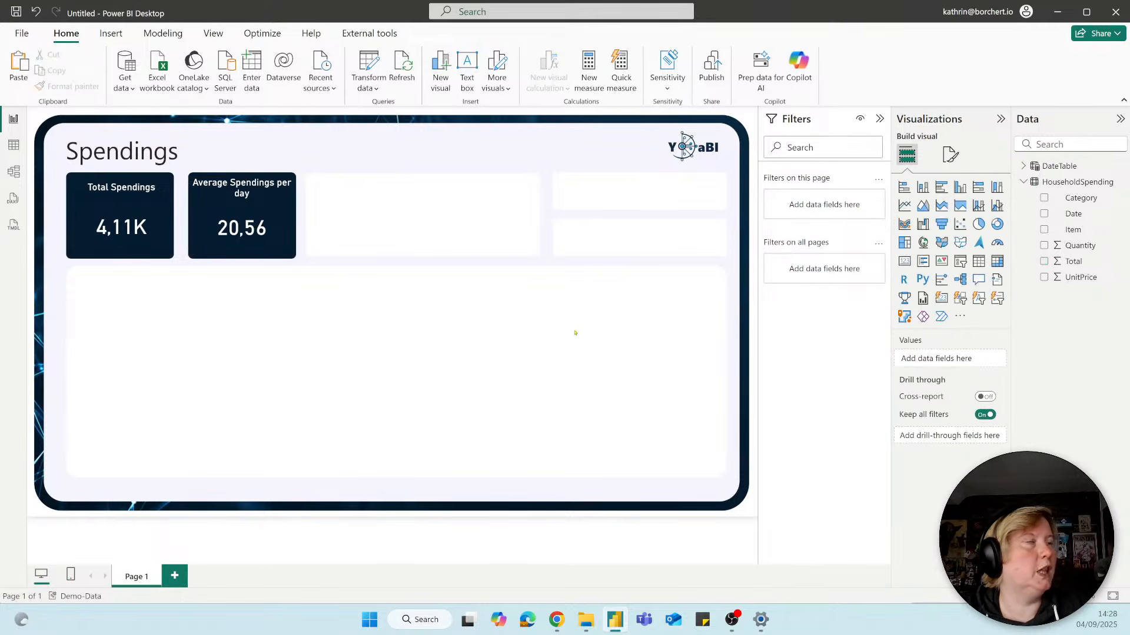
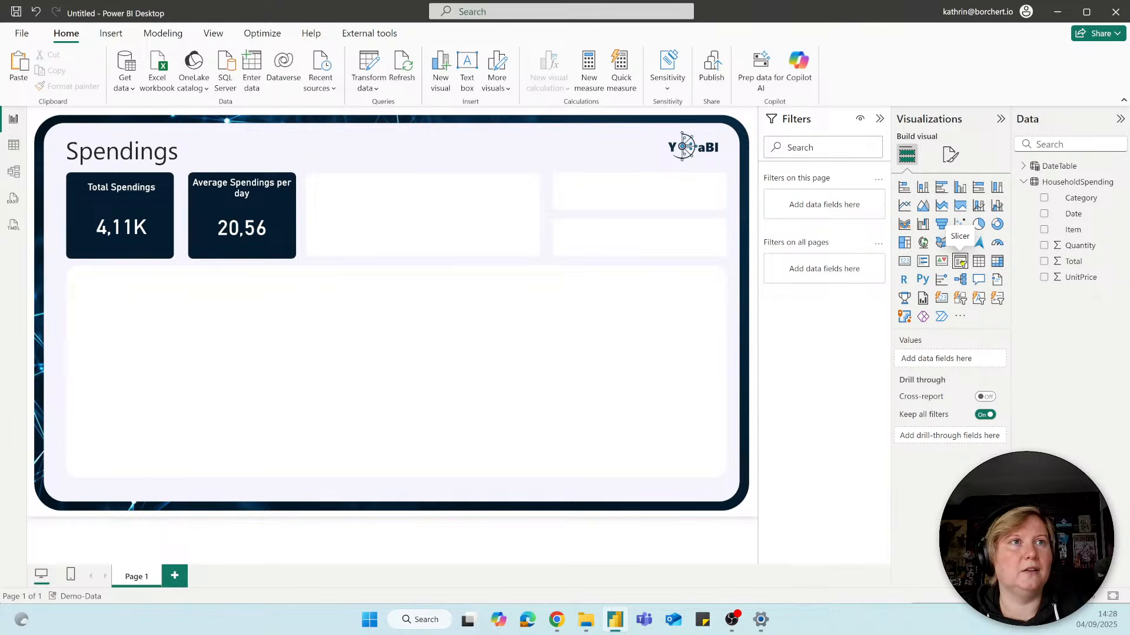
left_click(960, 261)
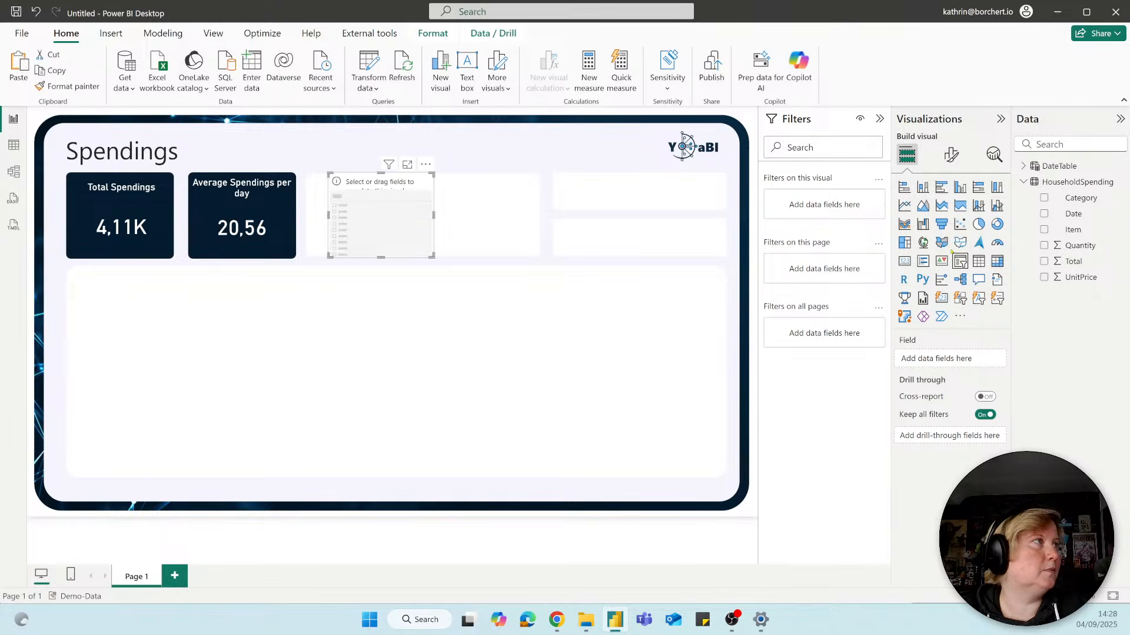
left_click_drag(401, 219, 644, 228)
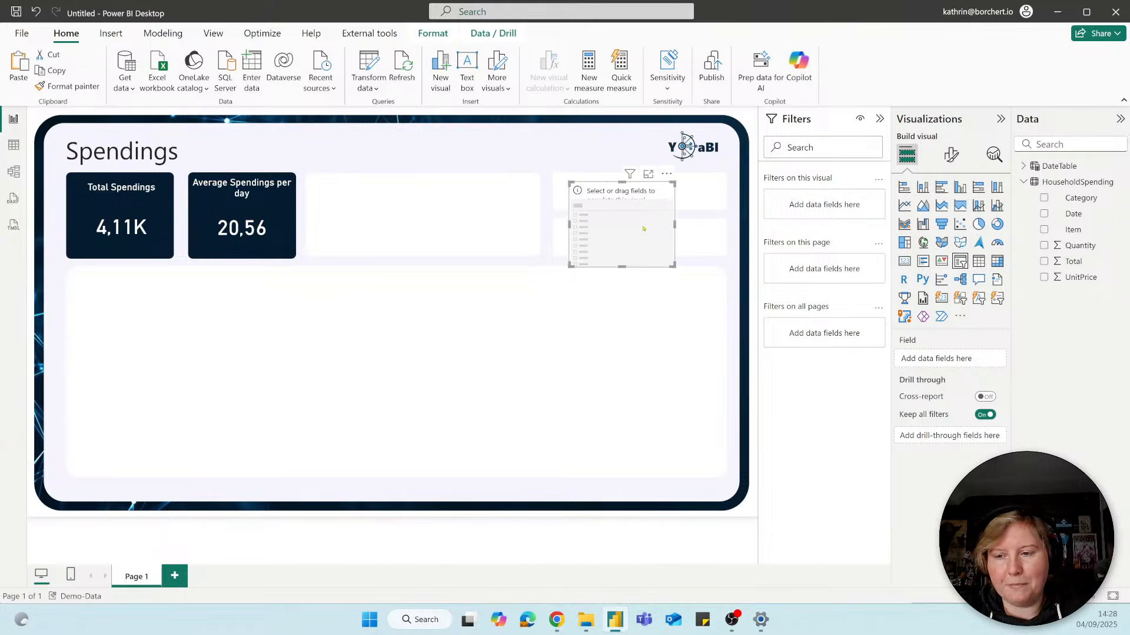
key("Delete")
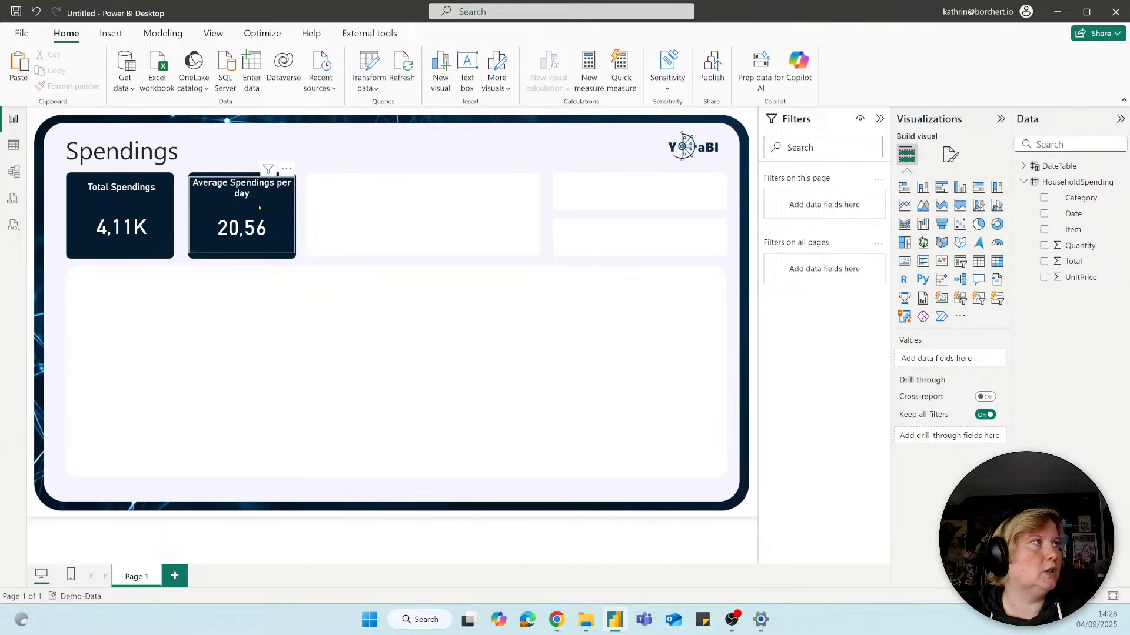
left_click(259, 207)
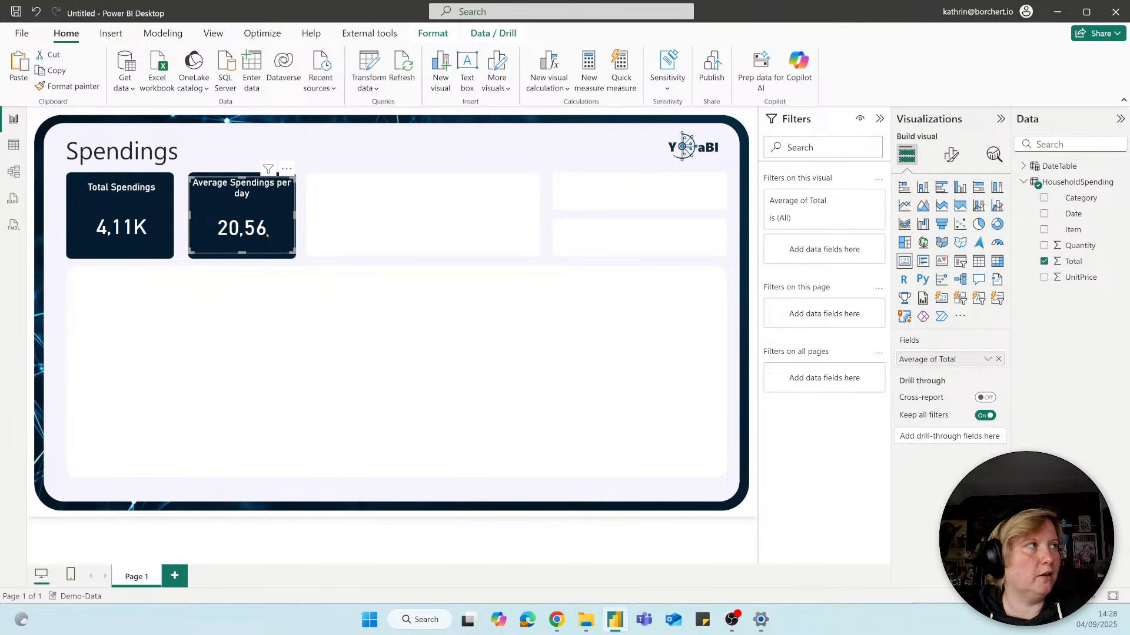
left_click(960, 261)
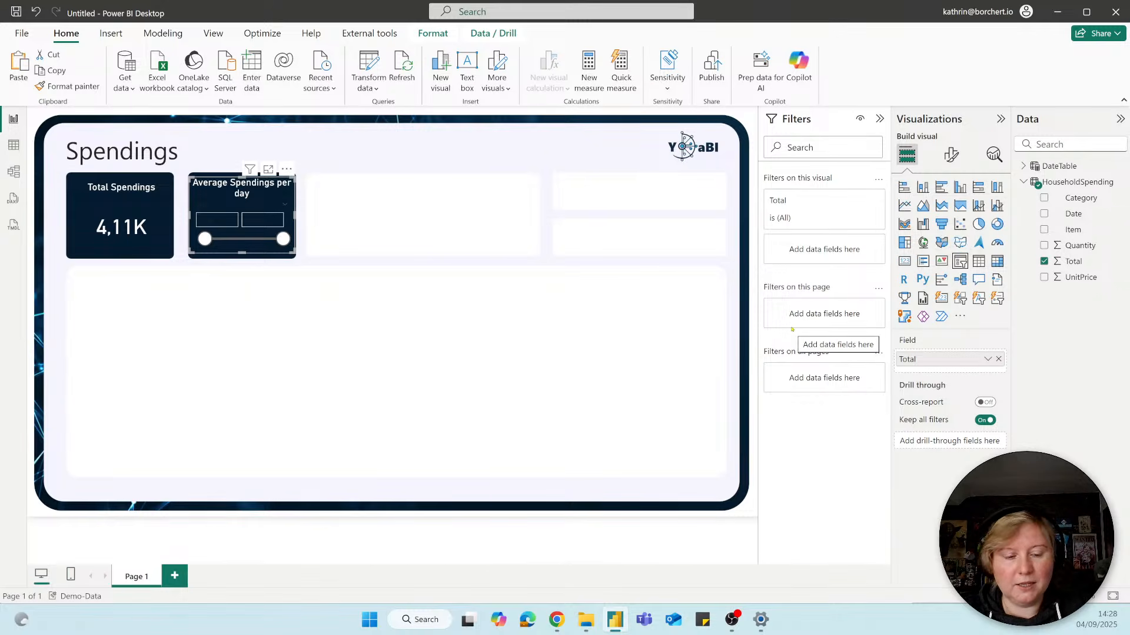
key("ctrl+z")
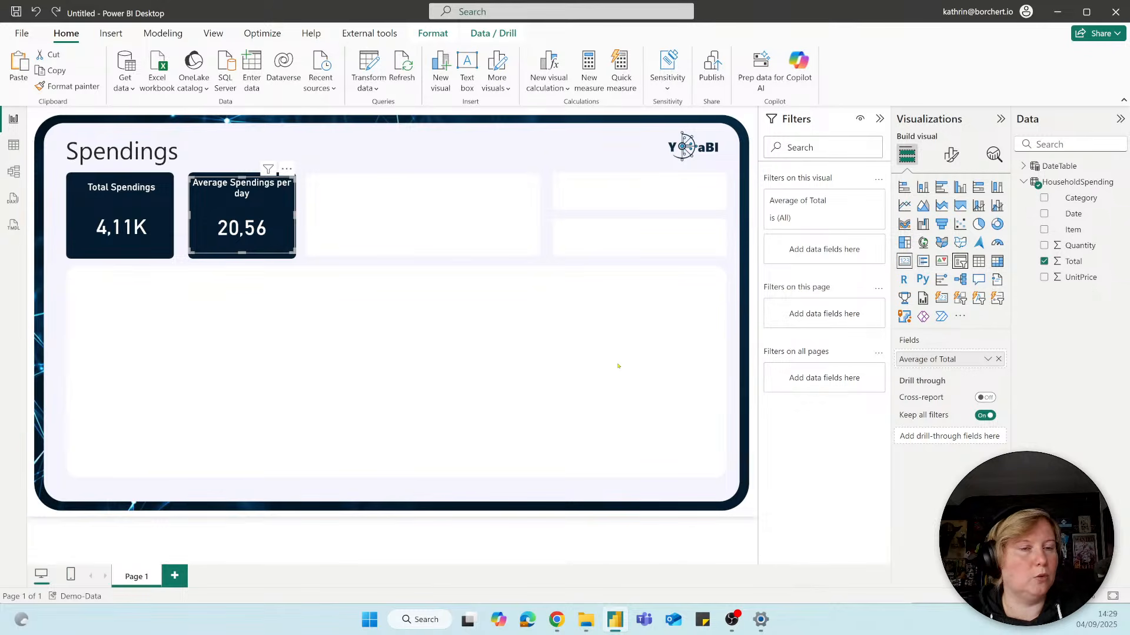
left_click(545, 354)
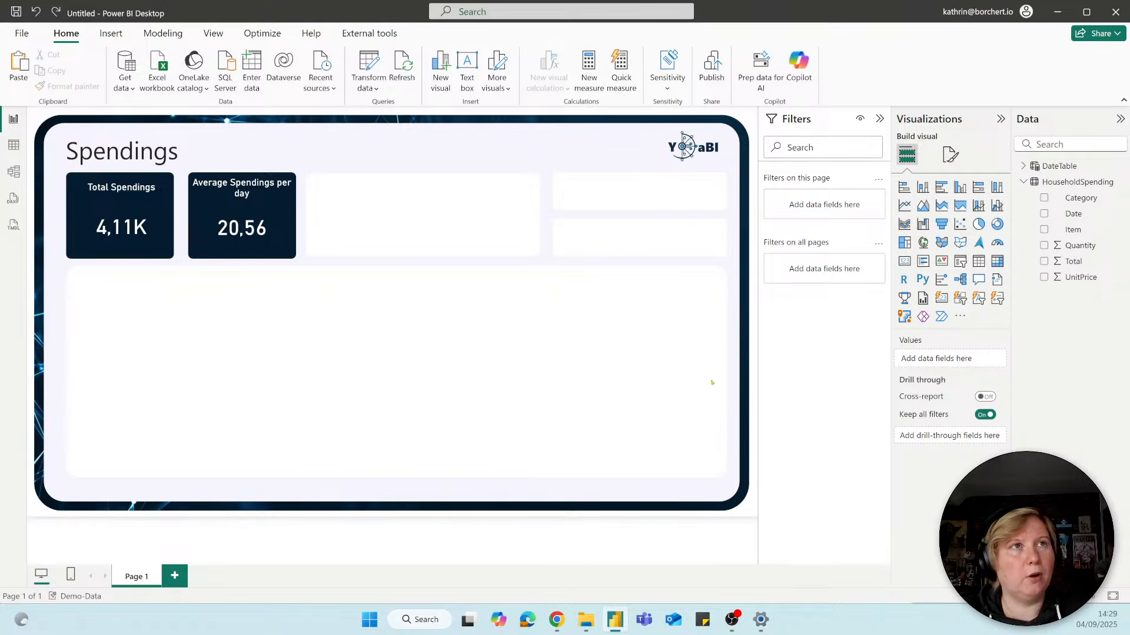
Add a slicer over the two small white tiles, assign DateTable's CalendarWeek field to it and extend its left edge toward the tile border
left_click(960, 261)
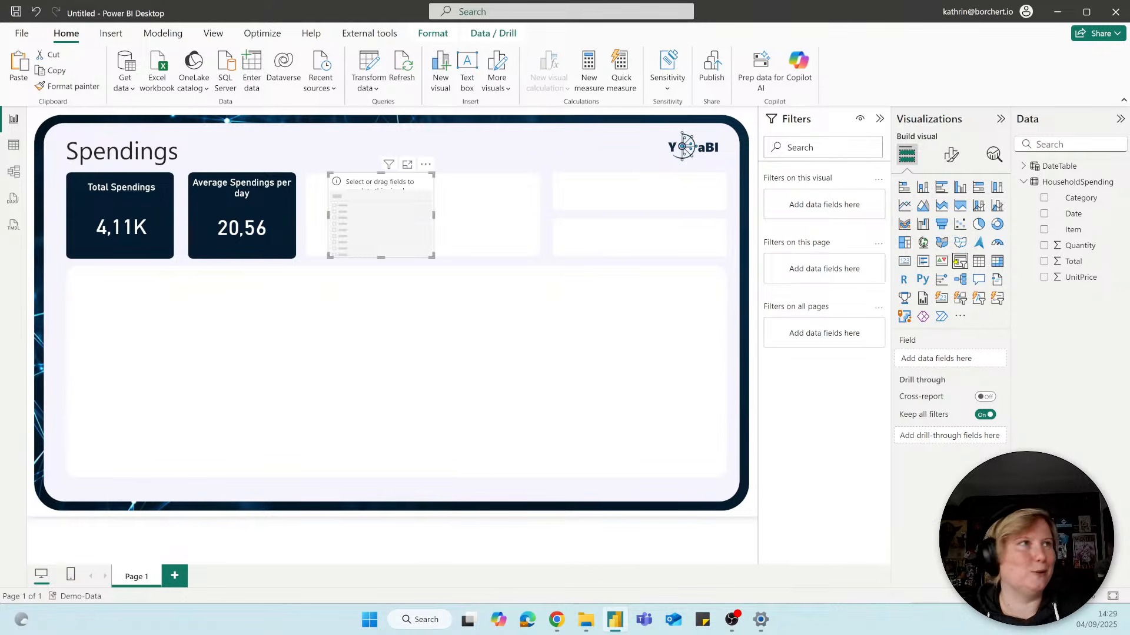
left_click_drag(402, 225, 659, 230)
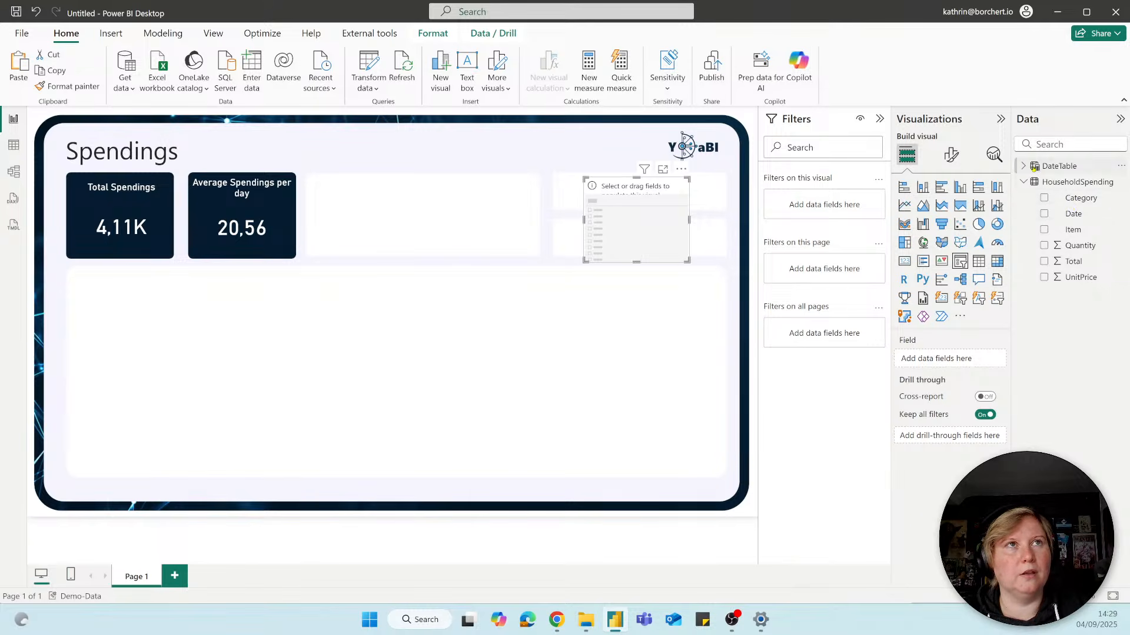
left_click(1024, 168)
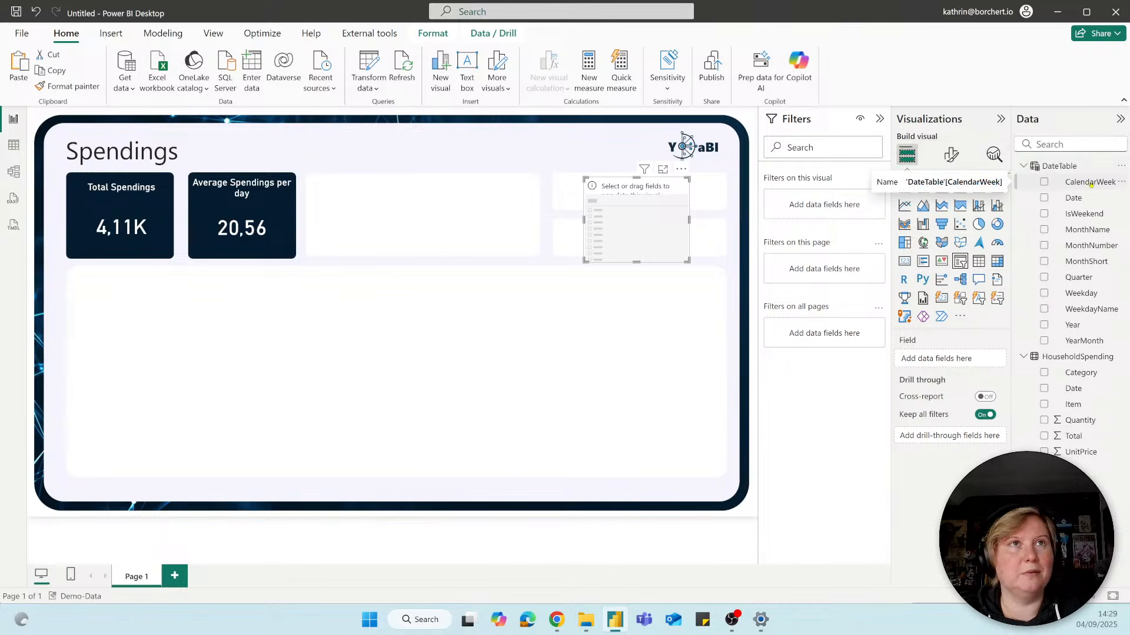
left_click_drag(1090, 184, 639, 231)
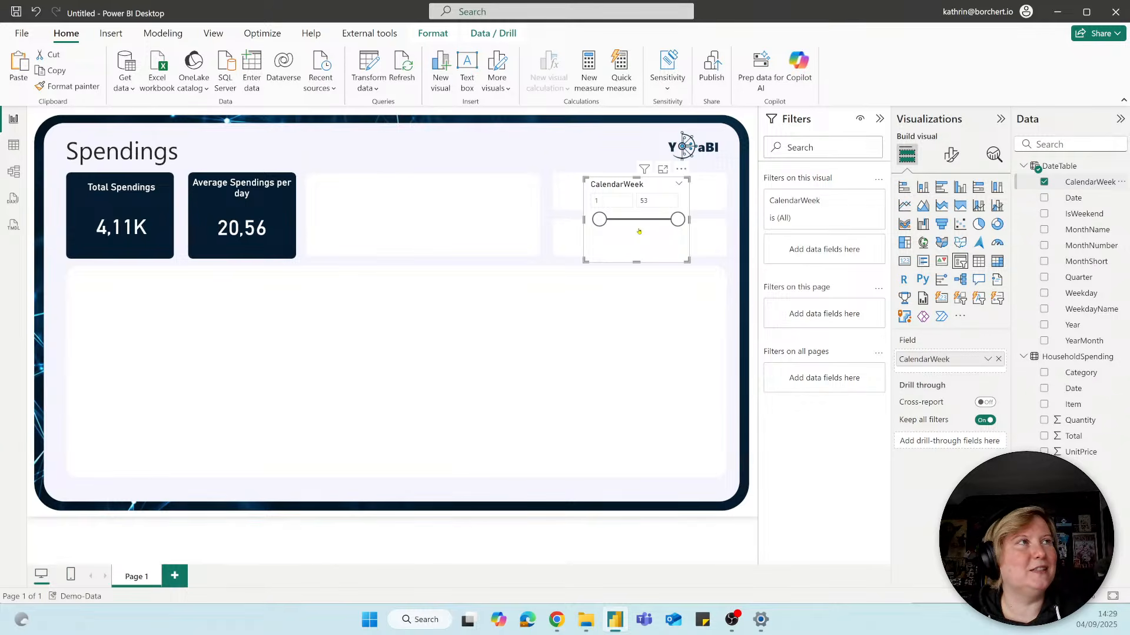
left_click_drag(584, 261, 558, 260)
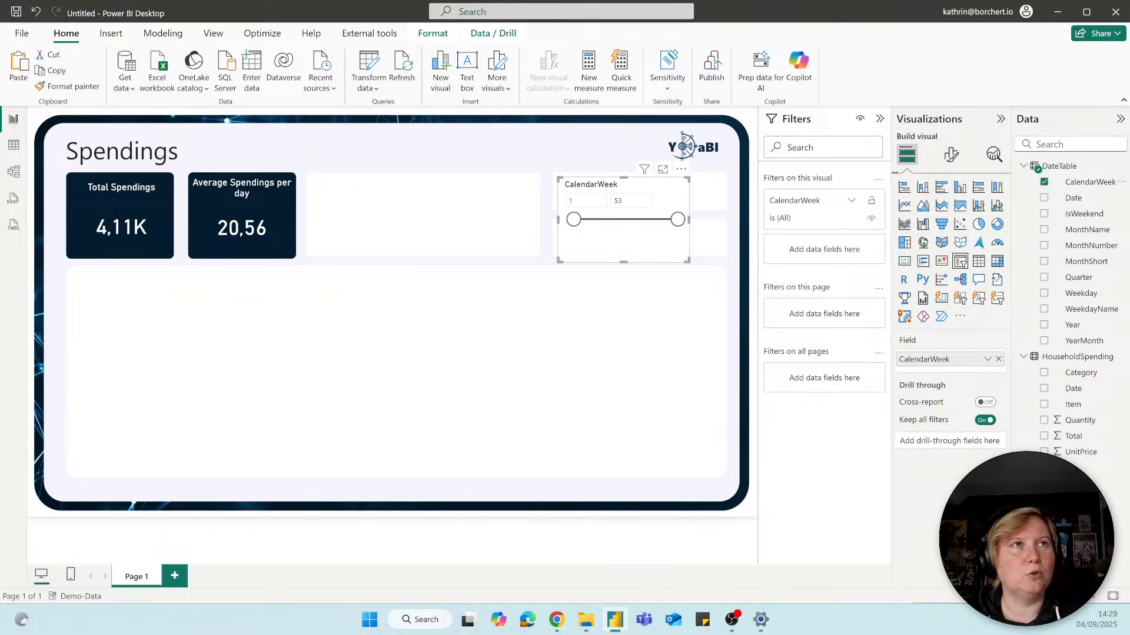
Set the CalendarWeek slicer's style to Dropdown, then shorten and fit it onto the upper small white tile
left_click(951, 154)
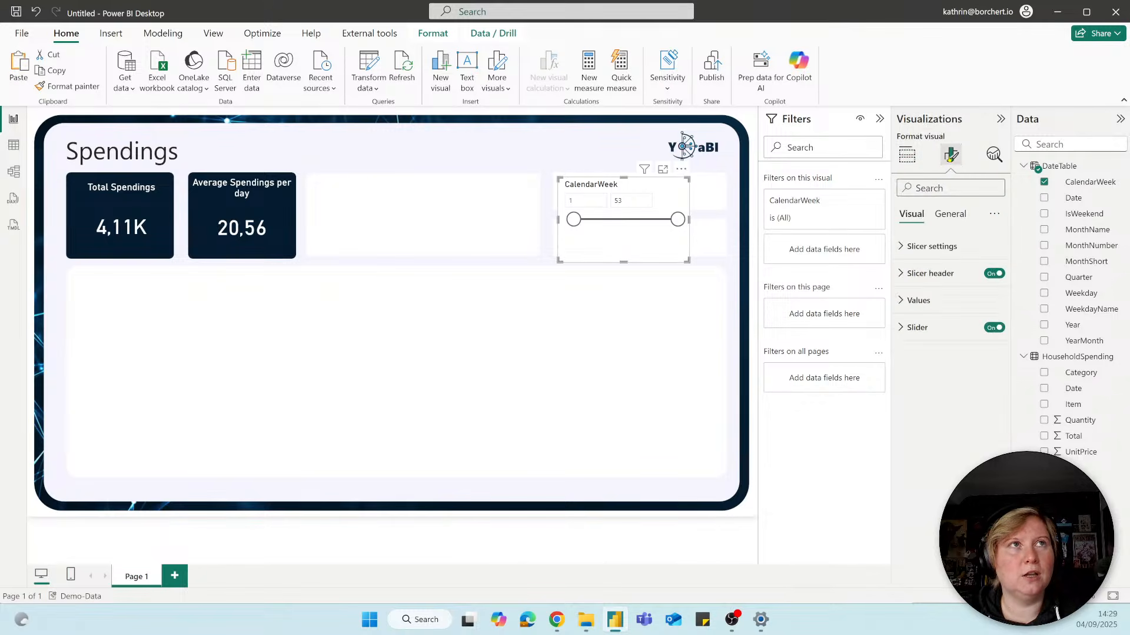
left_click(913, 250)
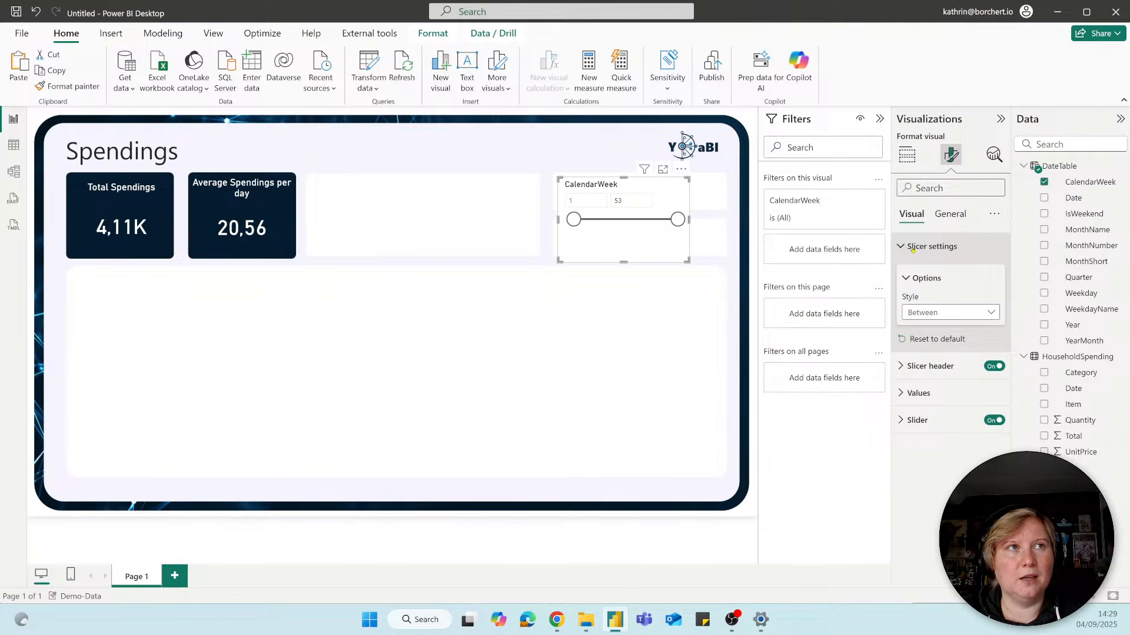
left_click(939, 314)
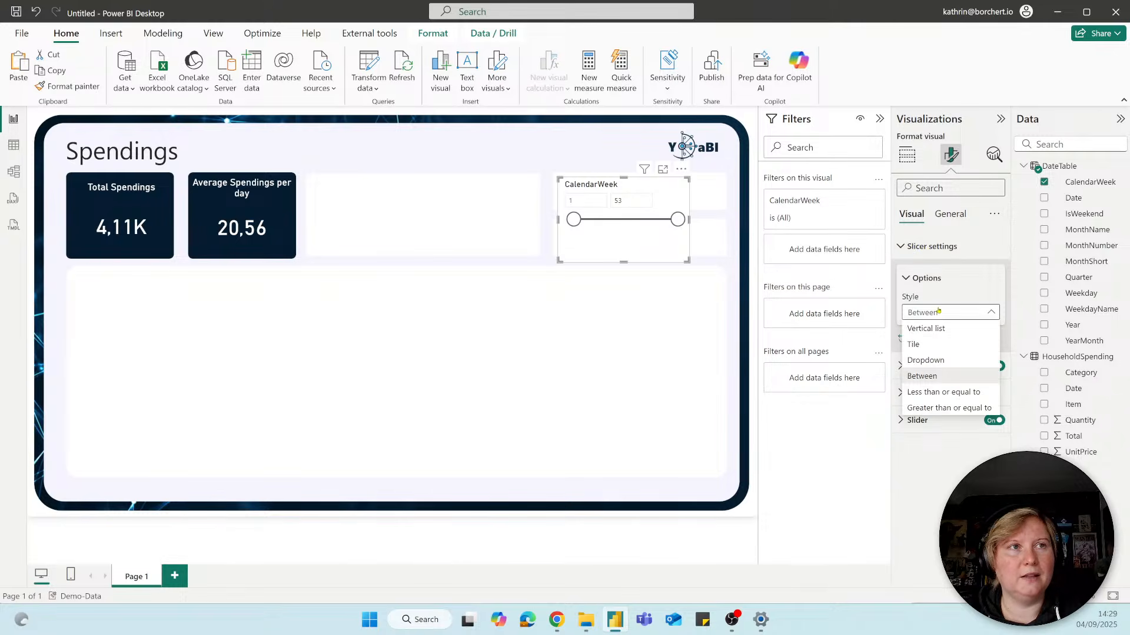
left_click(935, 359)
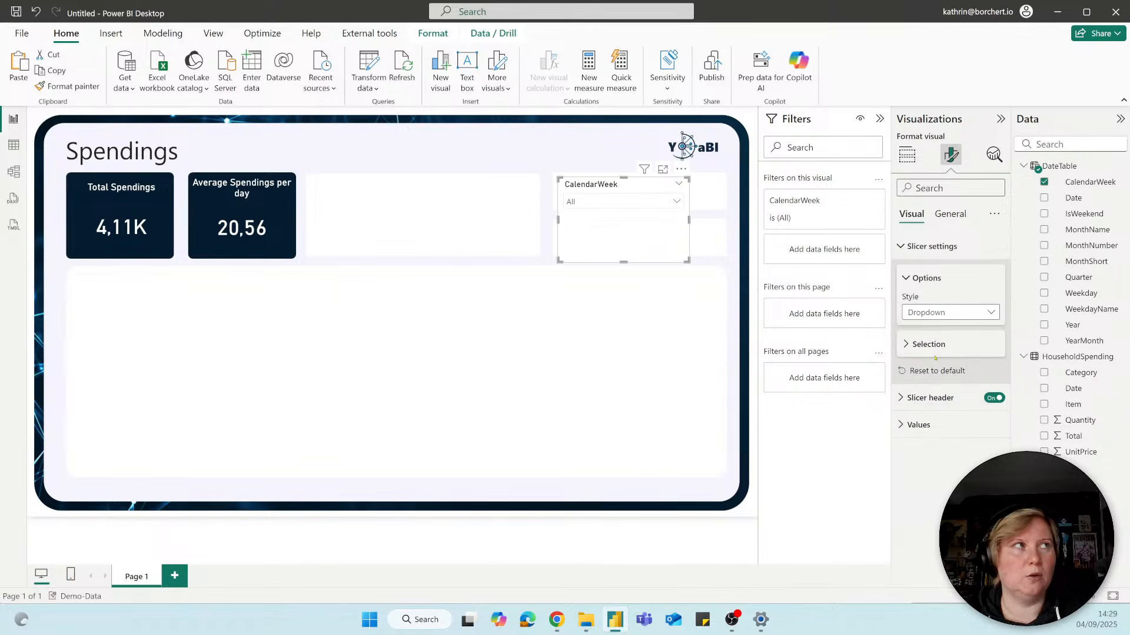
left_click_drag(624, 262, 628, 188)
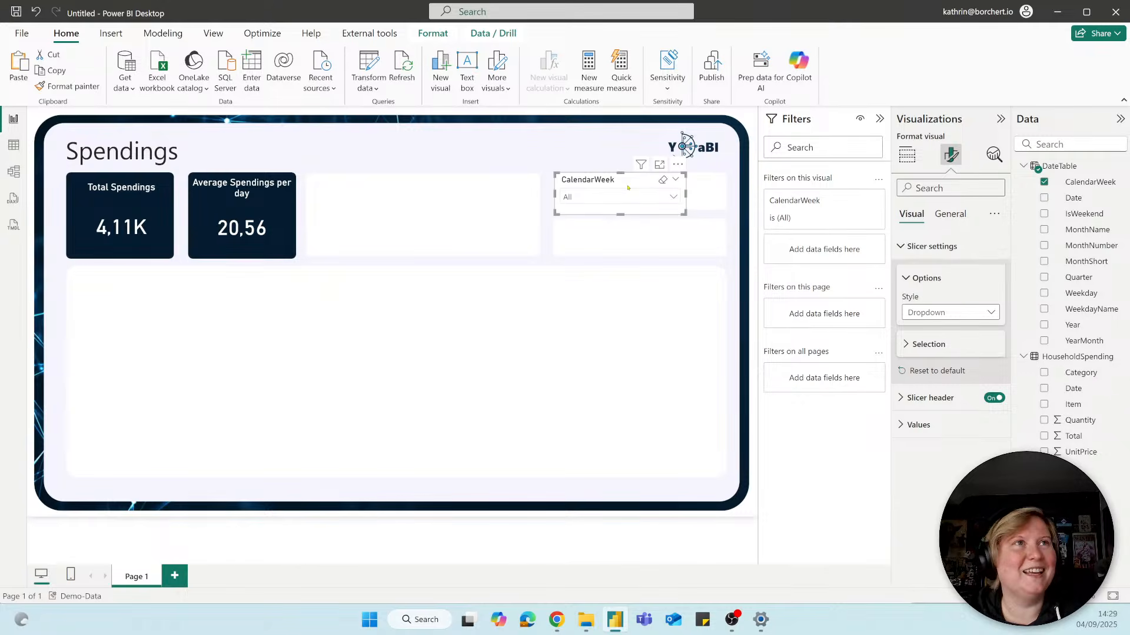
Turn off the CalendarWeek slicer's background and widen the slicer to span the full width of its tile
left_click(953, 218)
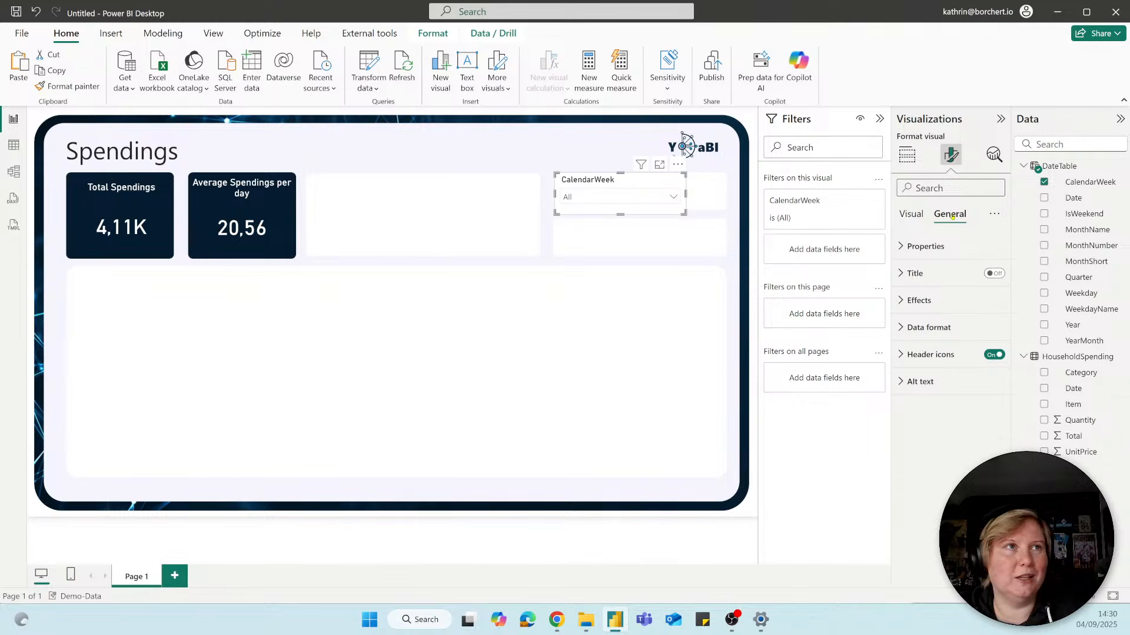
left_click(919, 301)
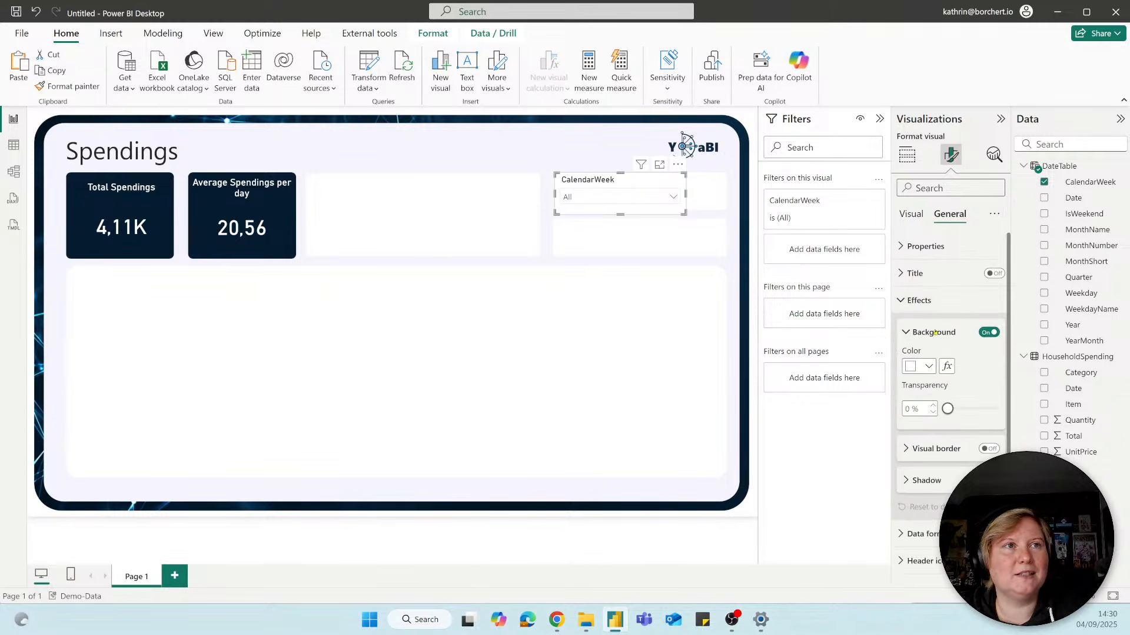
left_click(986, 333)
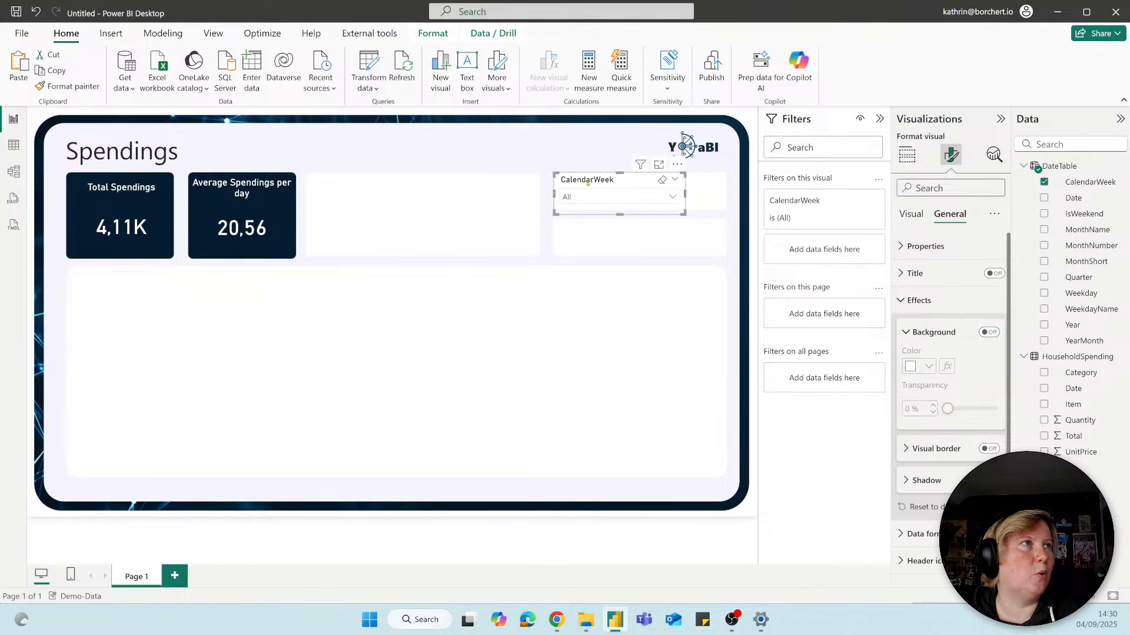
left_click_drag(683, 213, 724, 212)
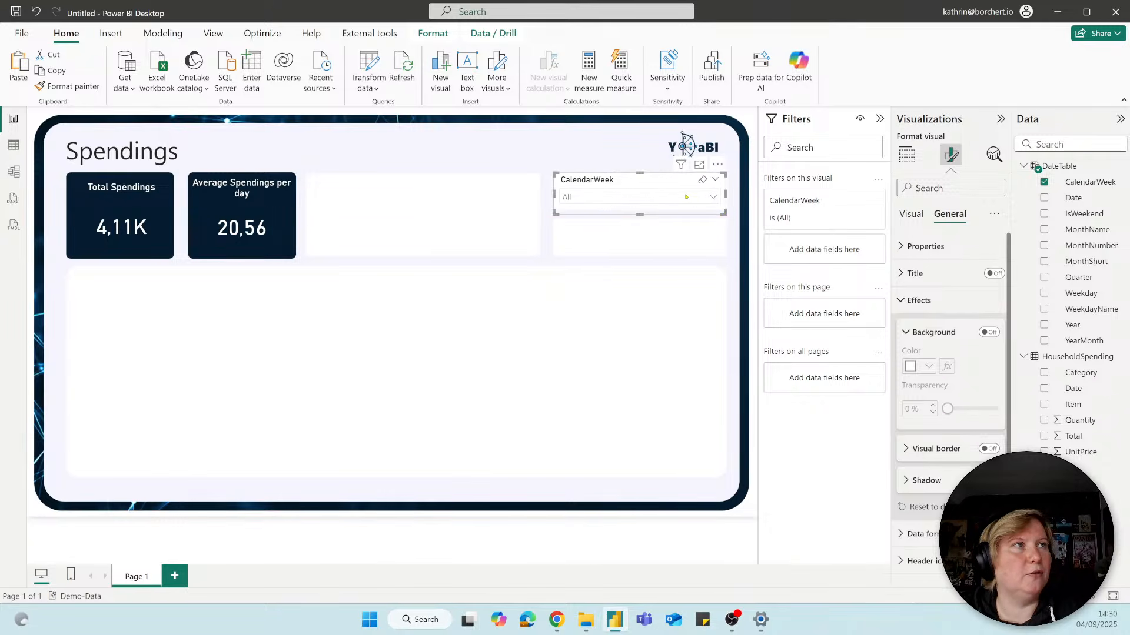
Test the CalendarWeek slicer by filtering the cards to single weeks from 3 to 6, then clear the selection and collapse the list
left_click(686, 197)
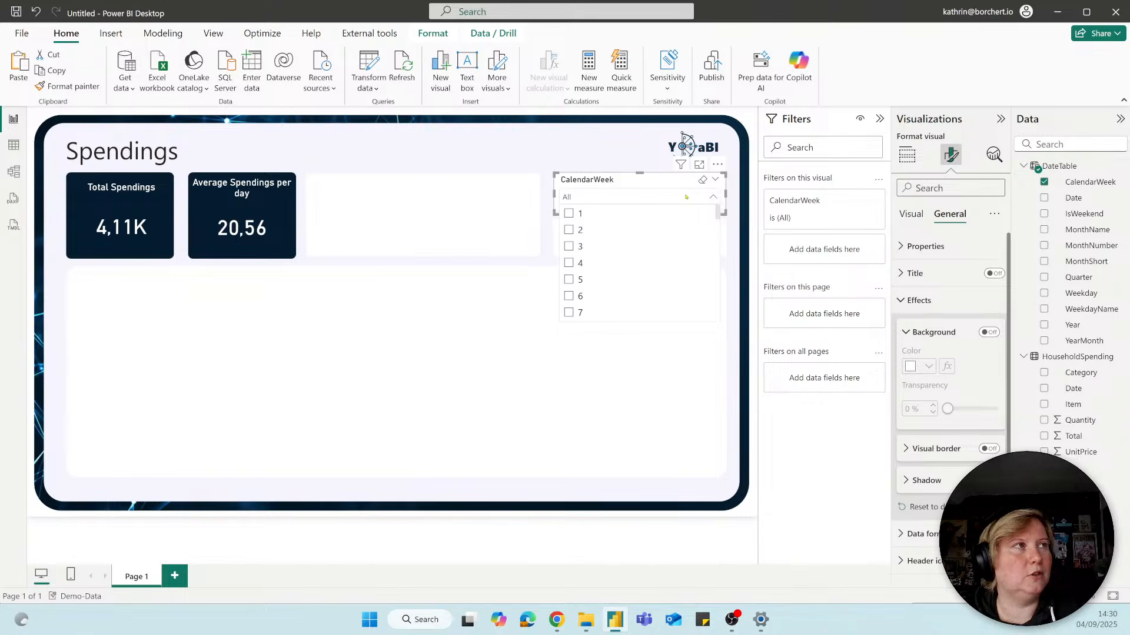
left_click(569, 263)
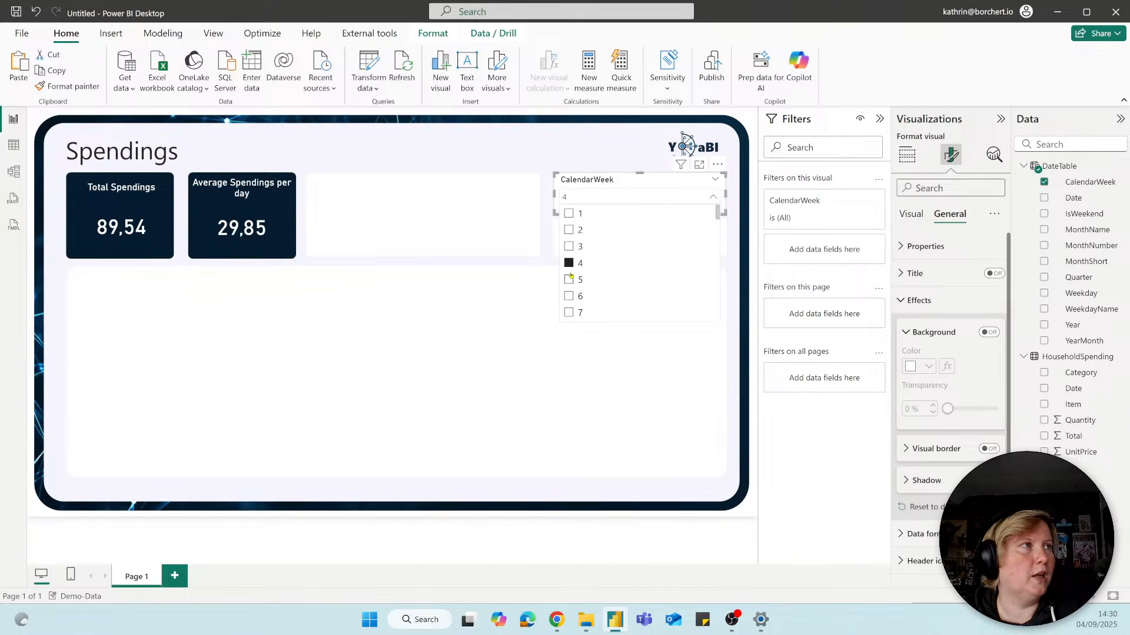
left_click(569, 280)
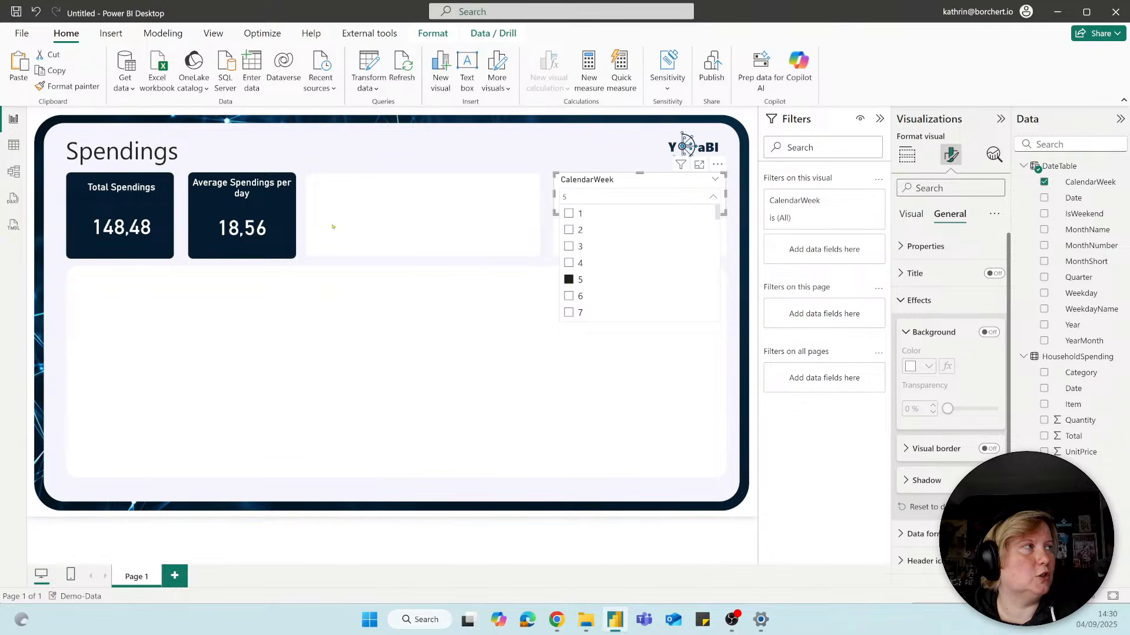
left_click(566, 295)
left_click(569, 264)
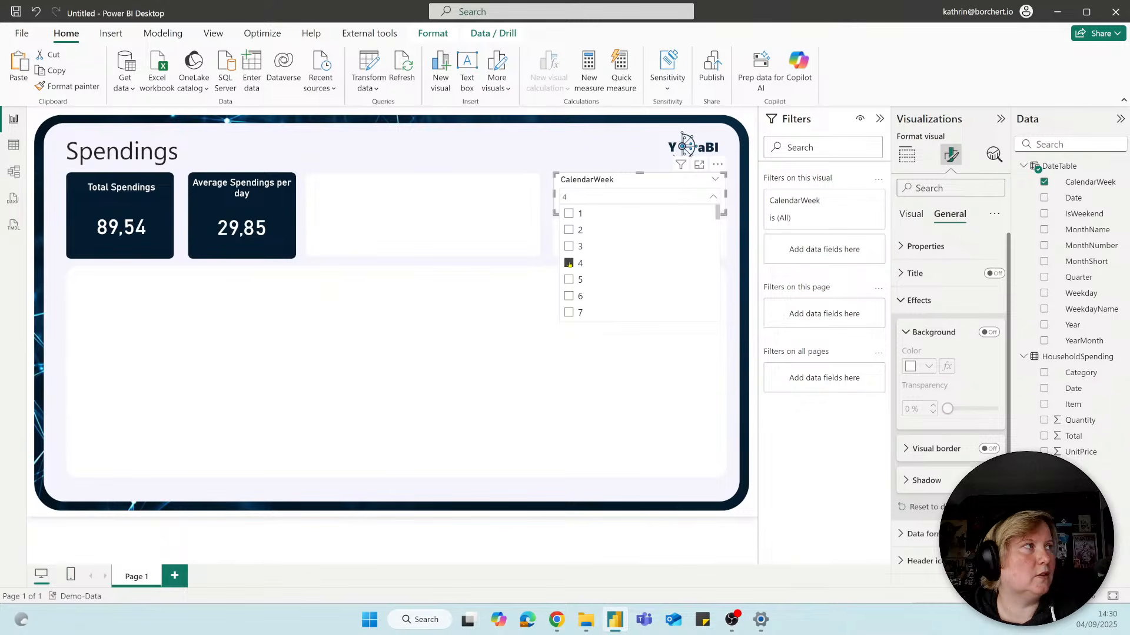
left_click(568, 247)
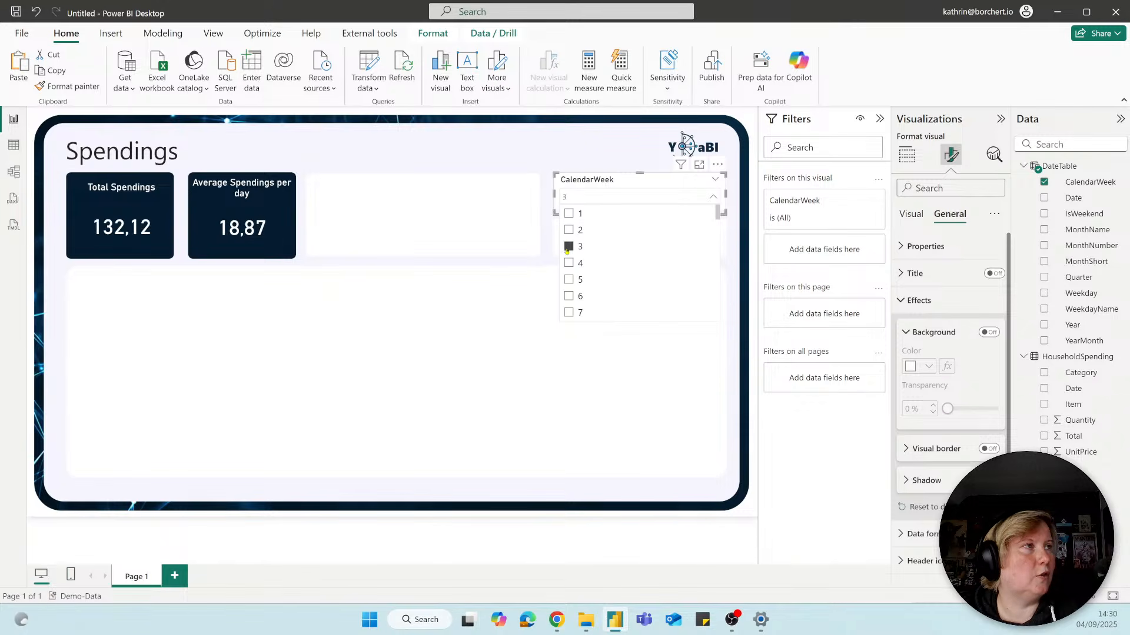
left_click(568, 247)
left_click(619, 198)
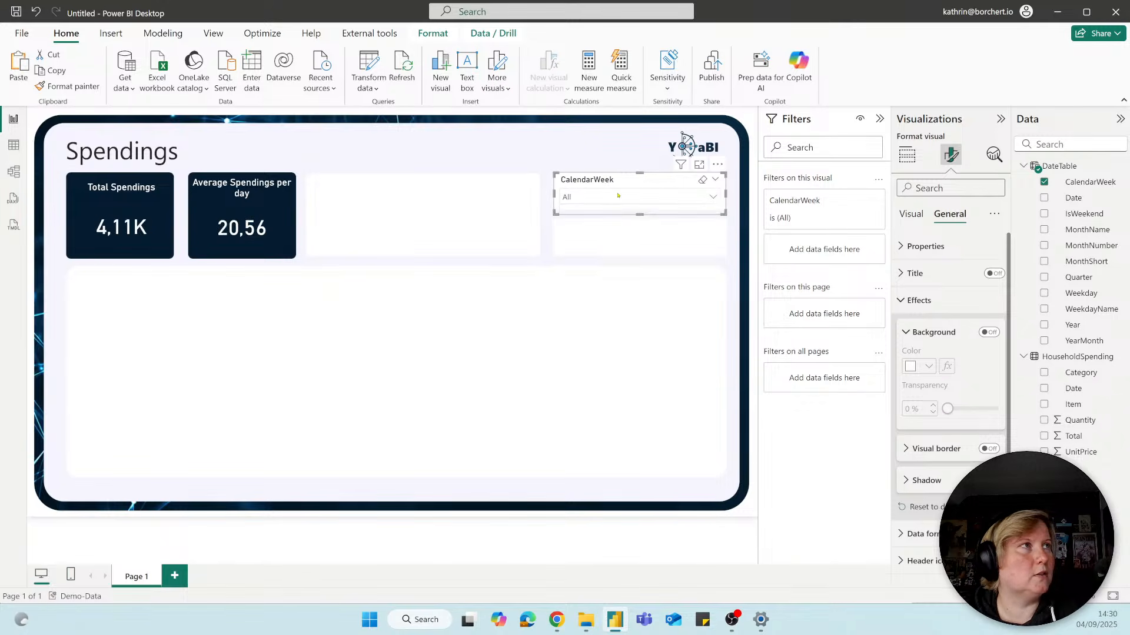
Duplicate the CalendarWeek slicer onto the lower small white tile and replace the copy's field with HouseholdSpending's Category
left_click(618, 267)
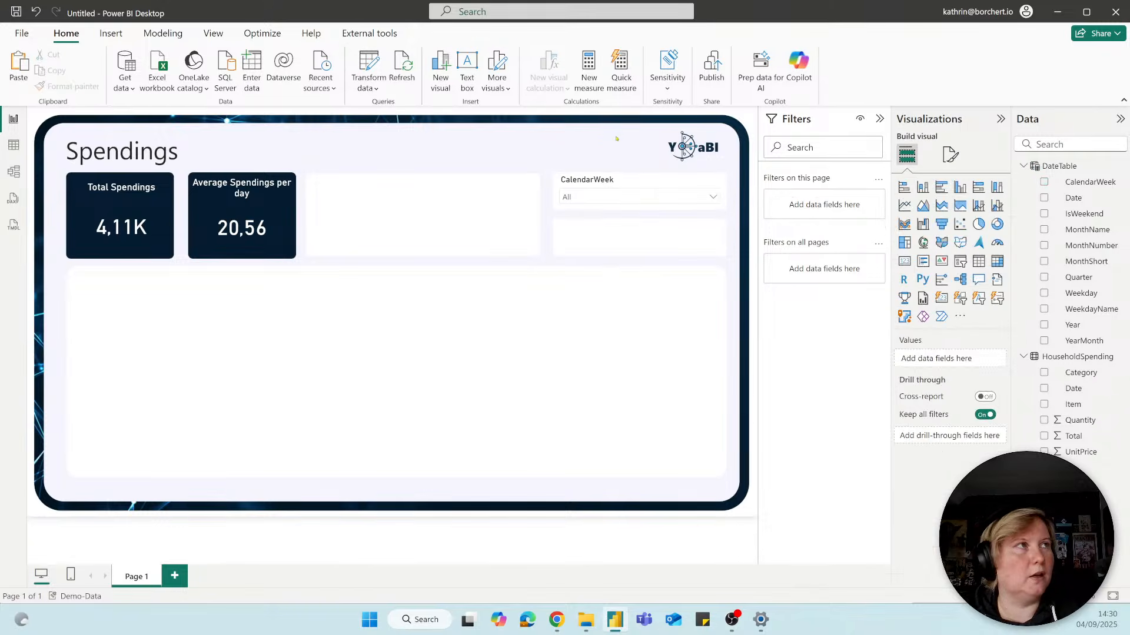
left_click(617, 177)
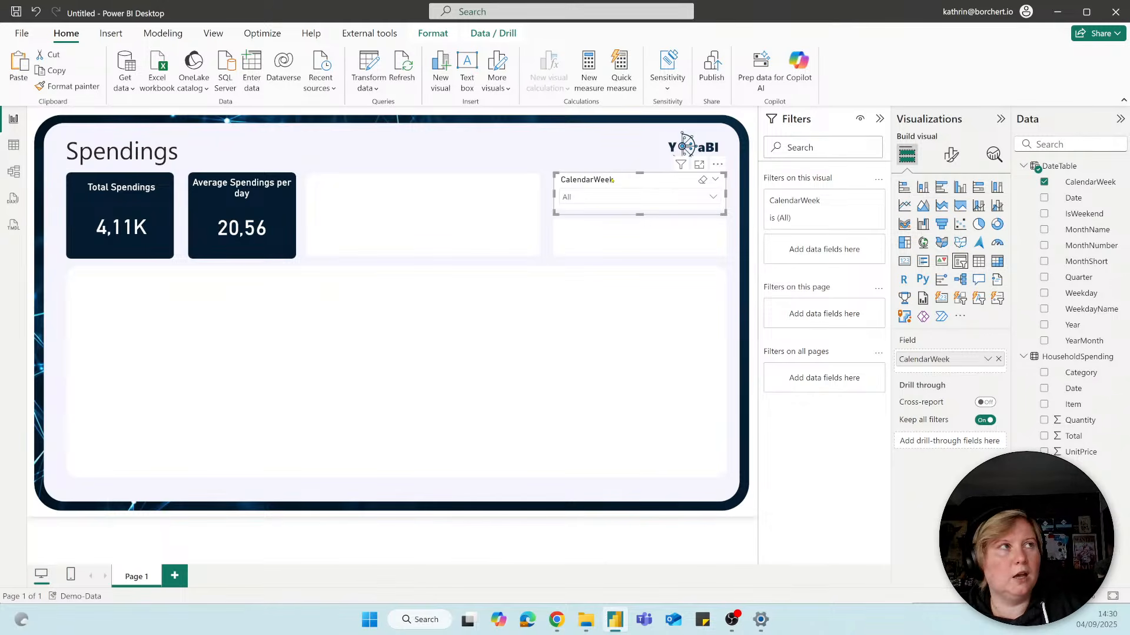
left_click_drag(612, 180, 611, 225)
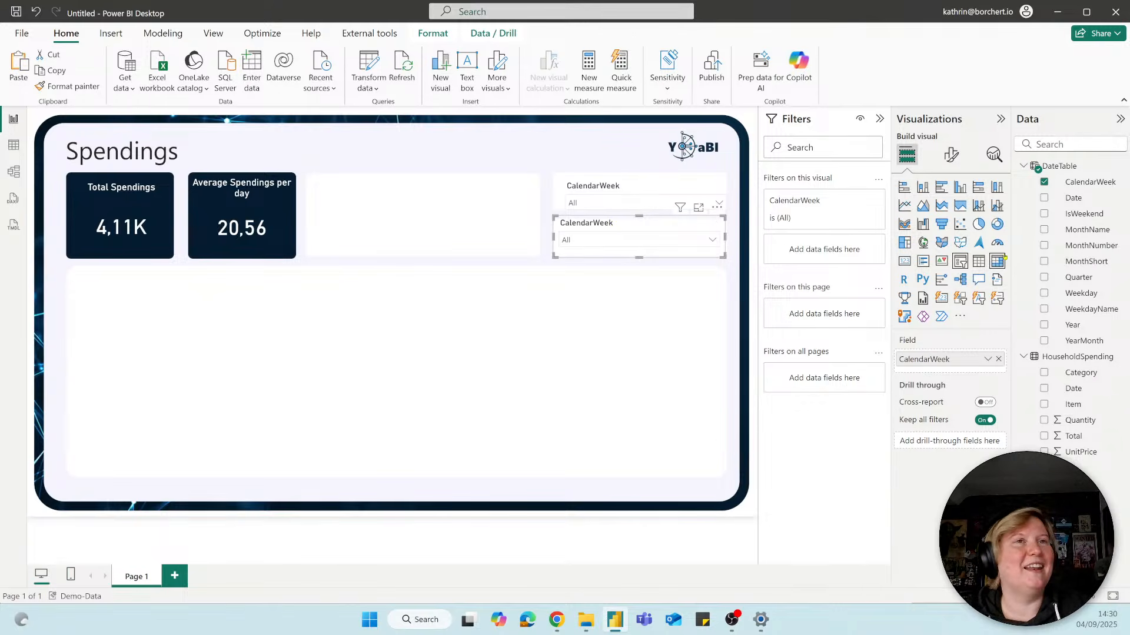
left_click_drag(1069, 372, 956, 357)
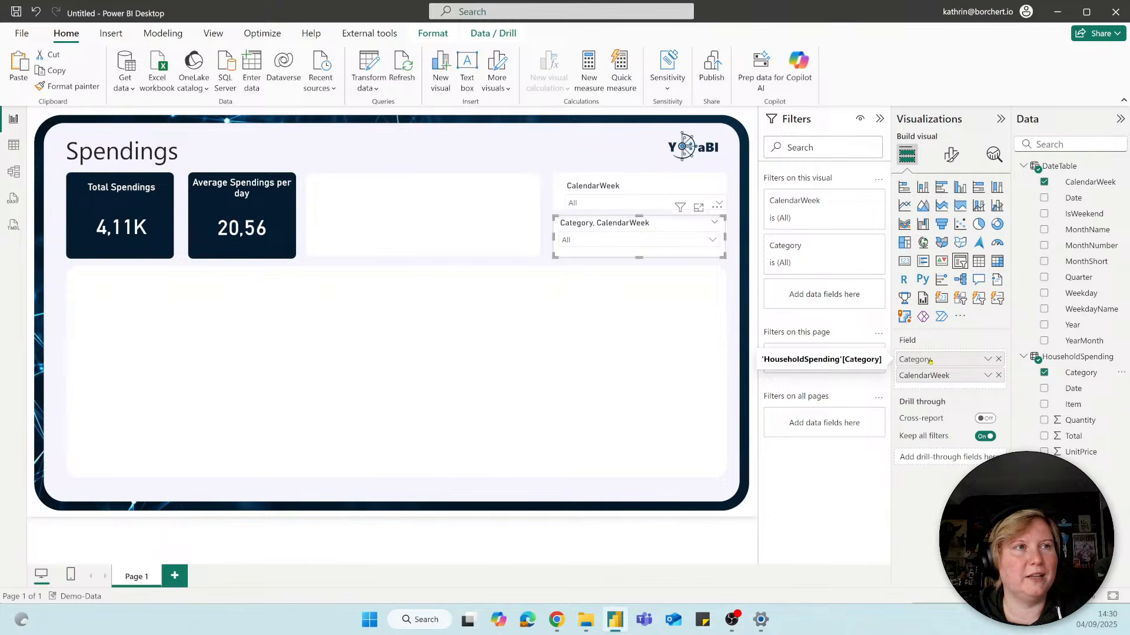
left_click(998, 376)
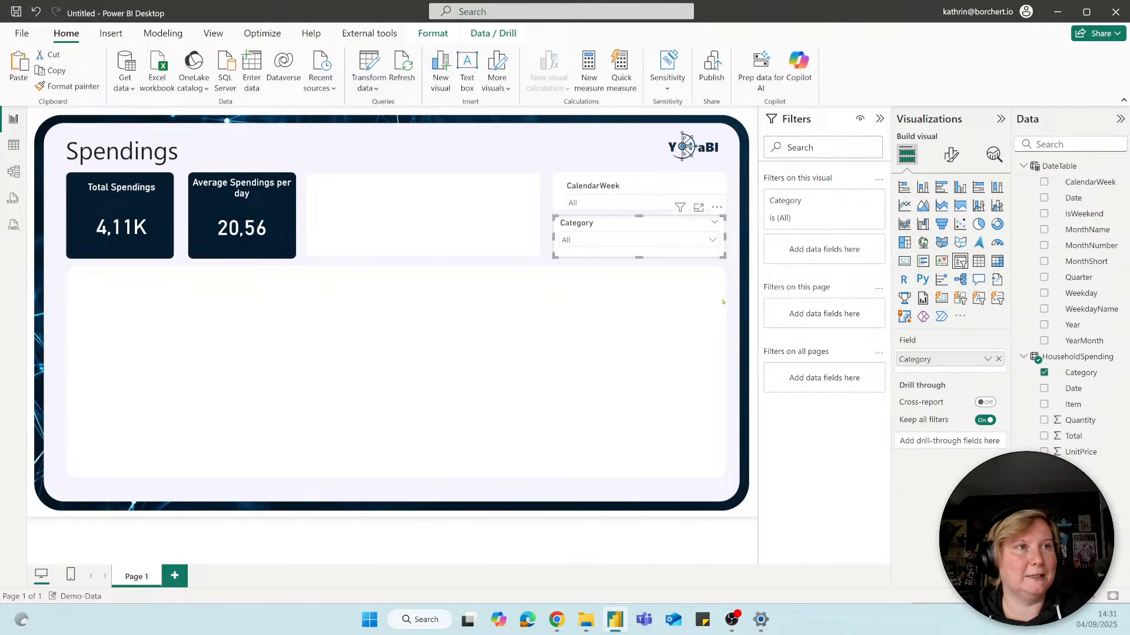
left_click(581, 277)
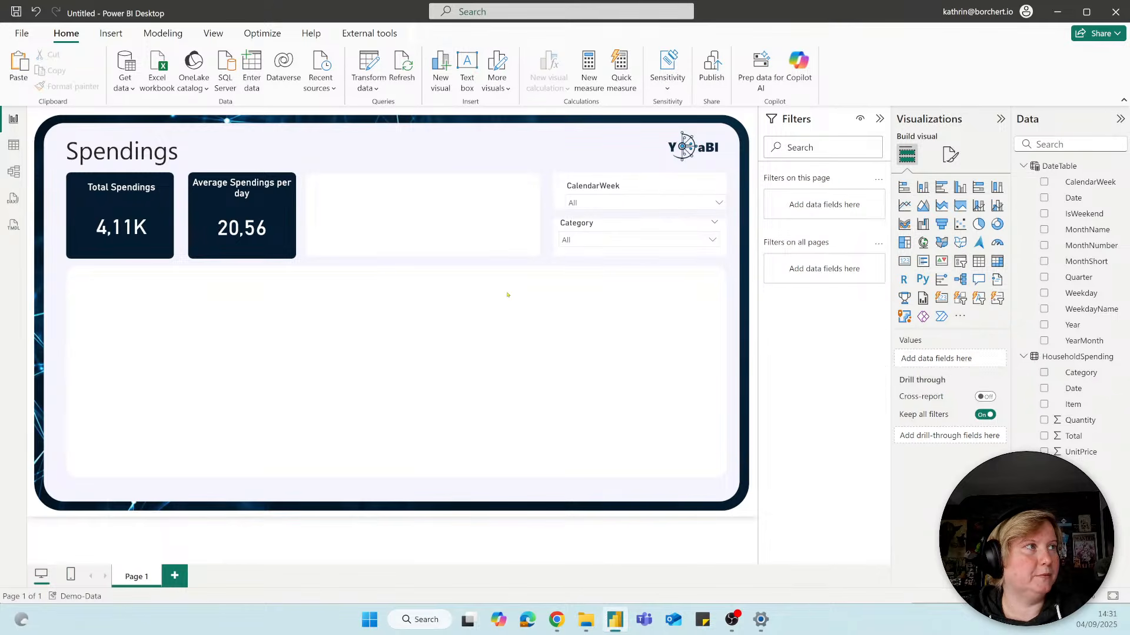
Shift the Category slicer slightly within the lower tile and move the CalendarWeek slicer onto the upper tile, lined up with it
left_click(601, 252)
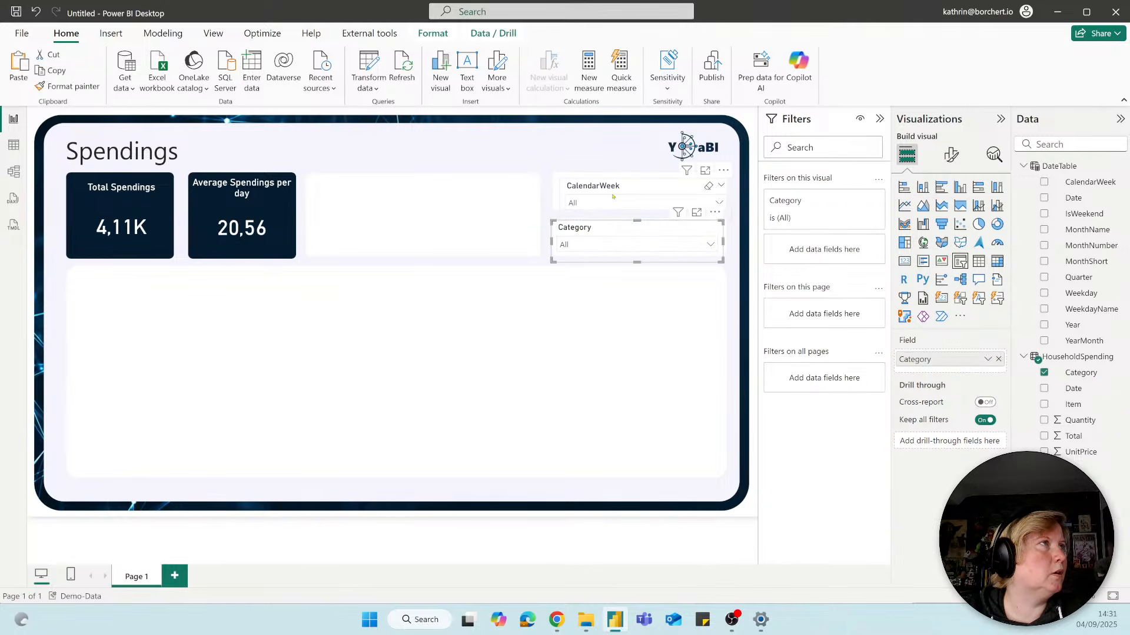
left_click(608, 193)
left_click_drag(608, 193, 600, 187)
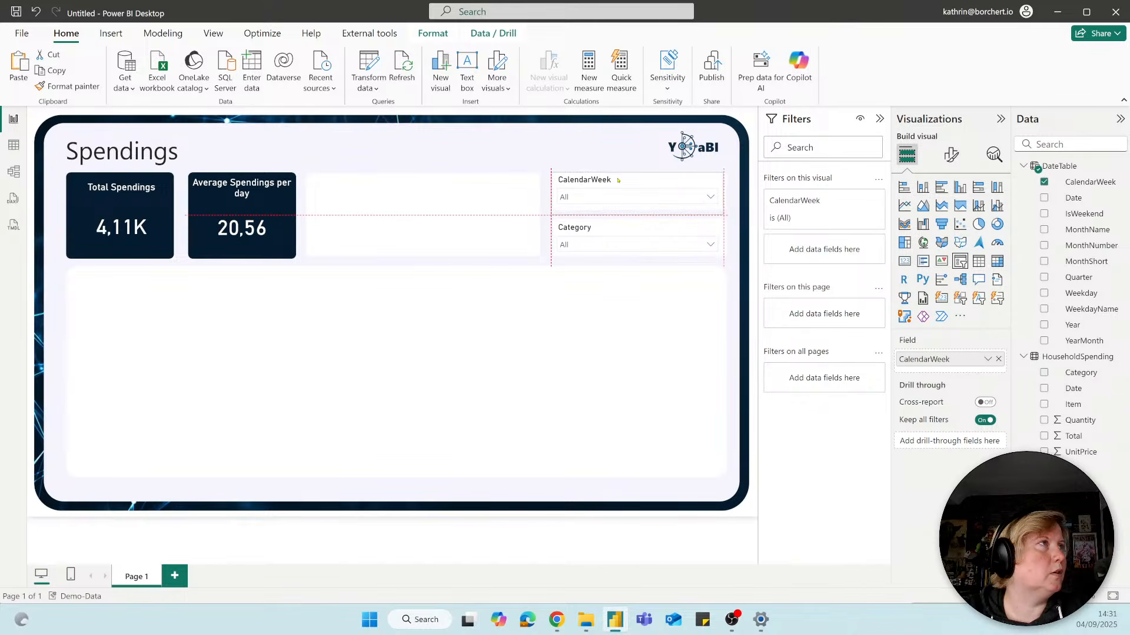
left_click(579, 307)
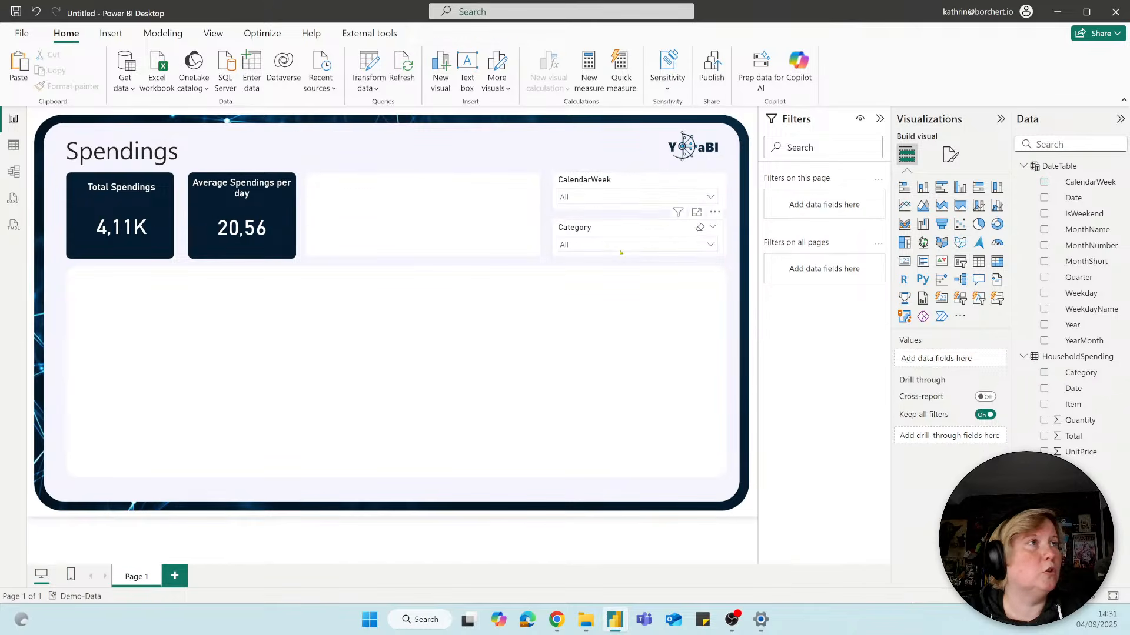
Align the CalendarWeek and Category slicers to their left edges, then deselect them
left_click(628, 233)
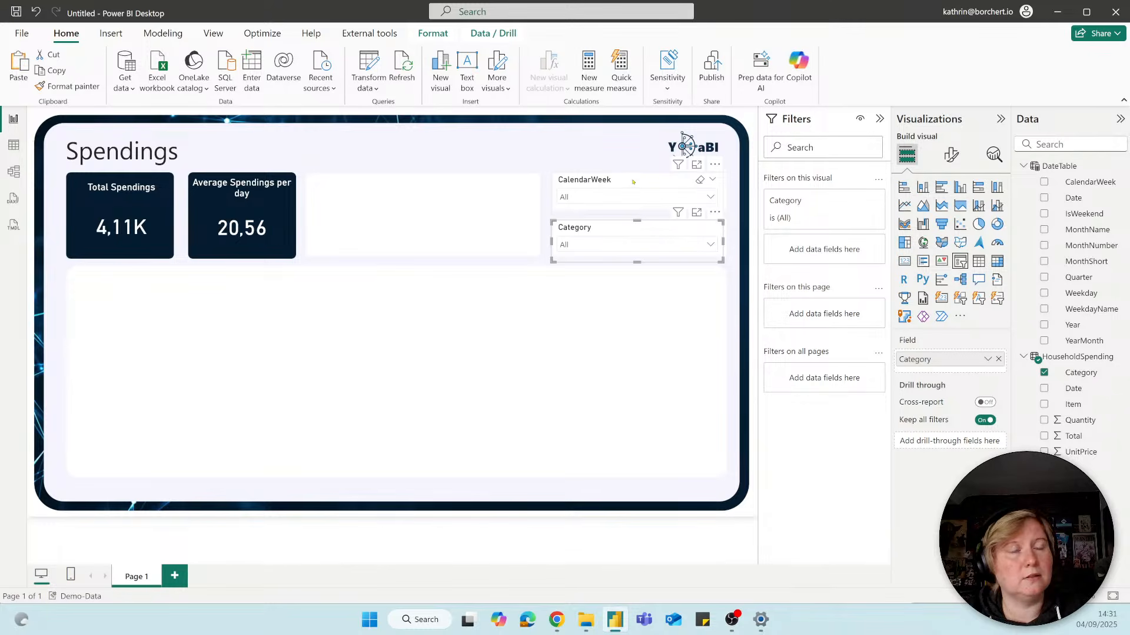
left_click(633, 182, "ctrl")
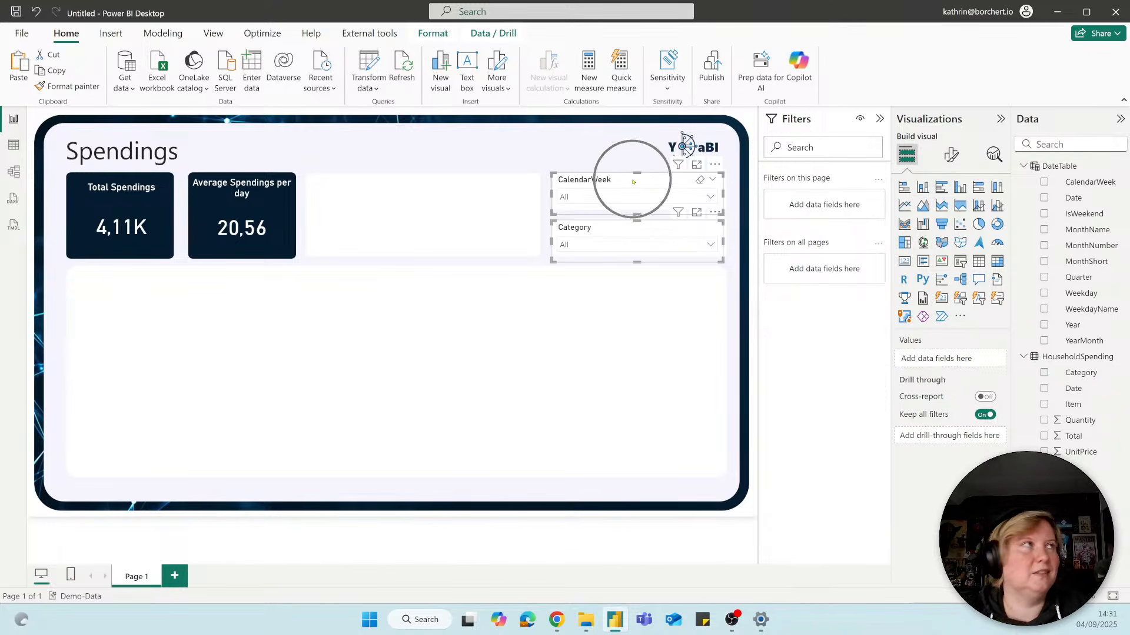
left_click(432, 34)
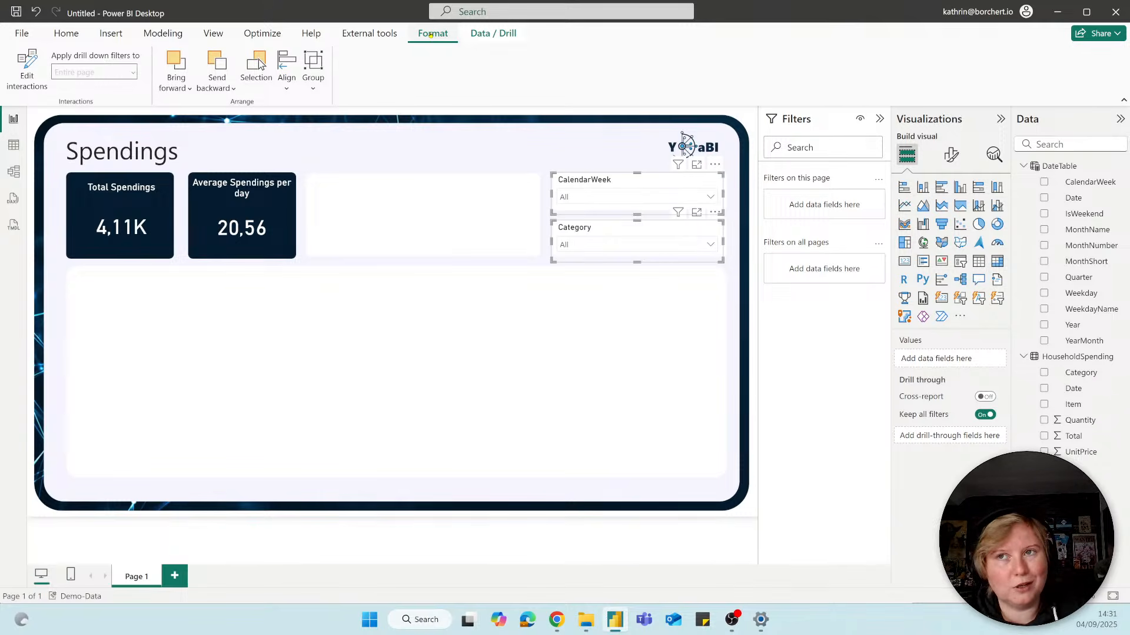
left_click(291, 88)
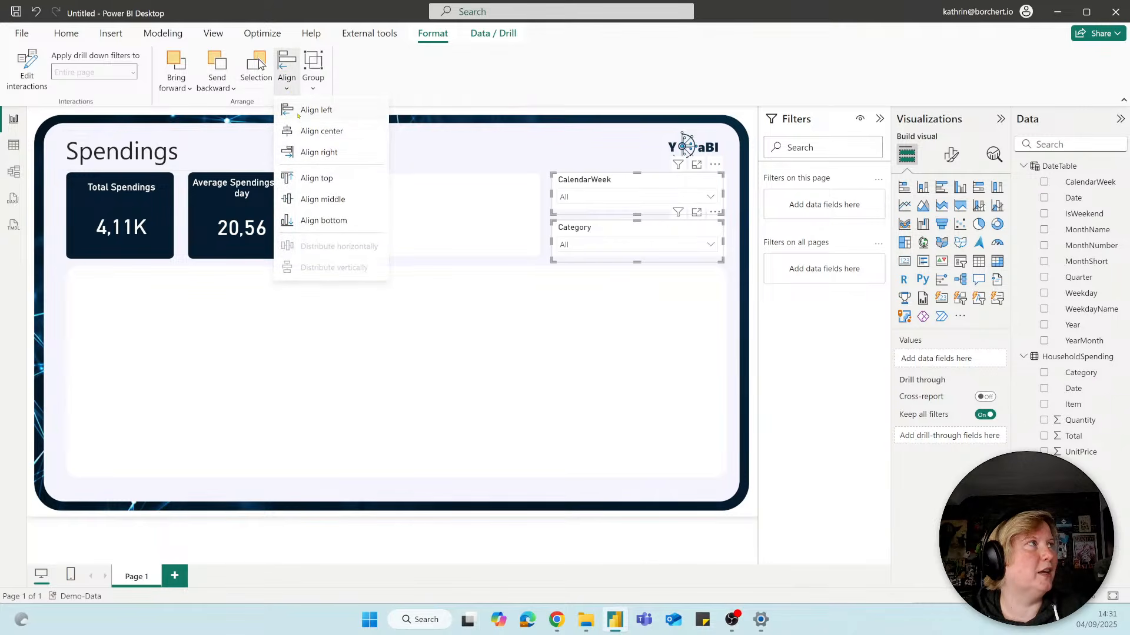
left_click(300, 111)
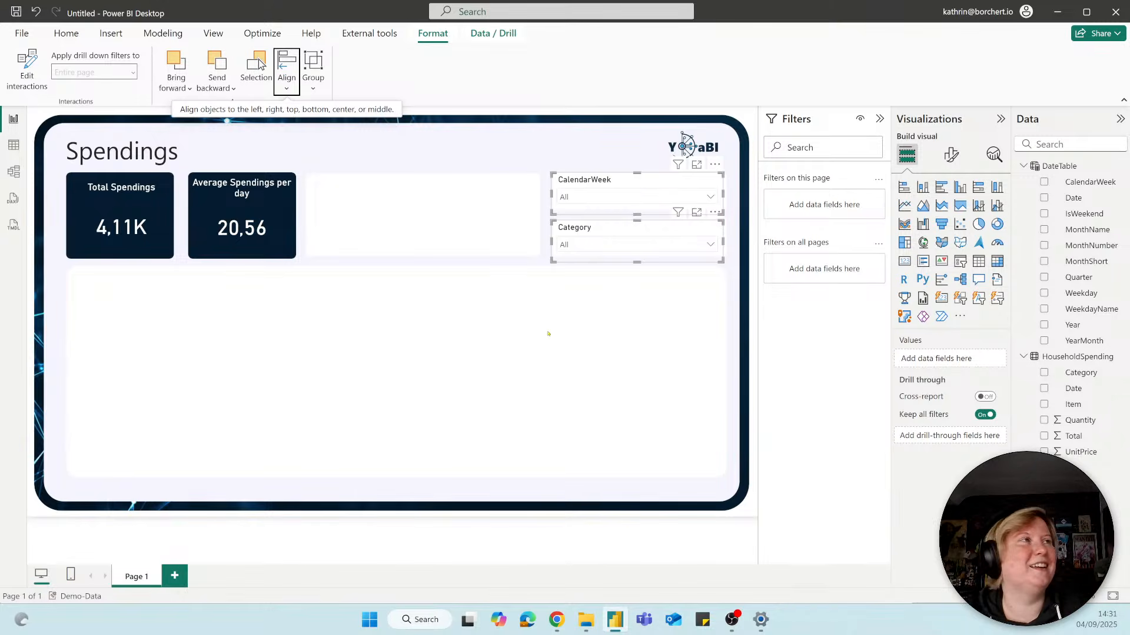
left_click(547, 334)
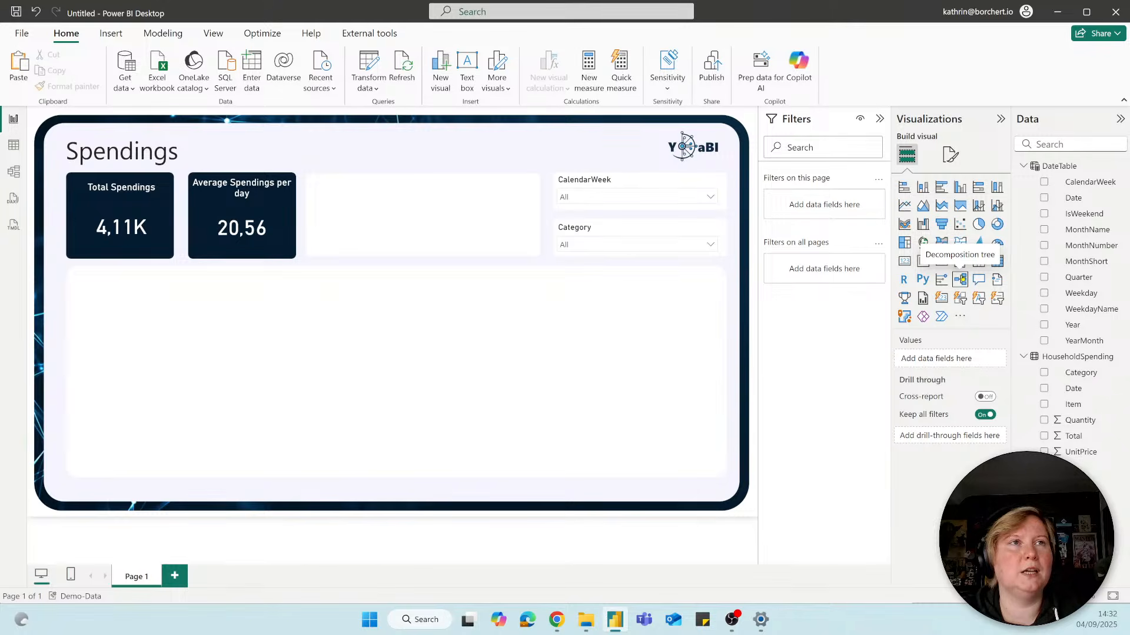
Add a decomposition tree filling the large white tile and analyze HouseholdSpending's Total in it
left_click(960, 279)
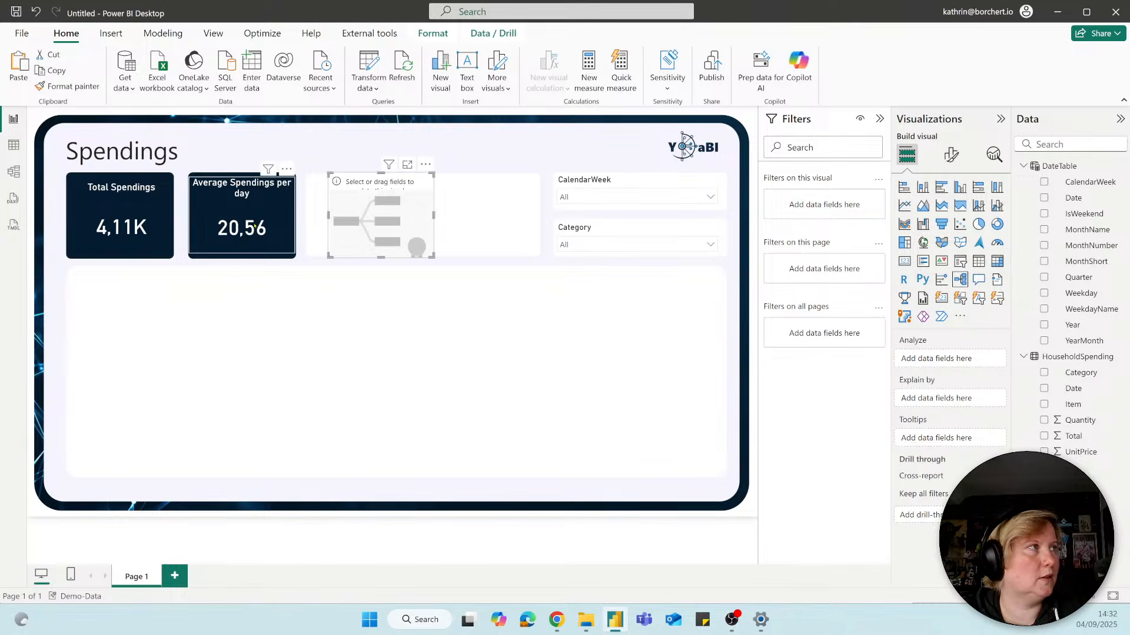
left_click_drag(386, 230, 722, 476)
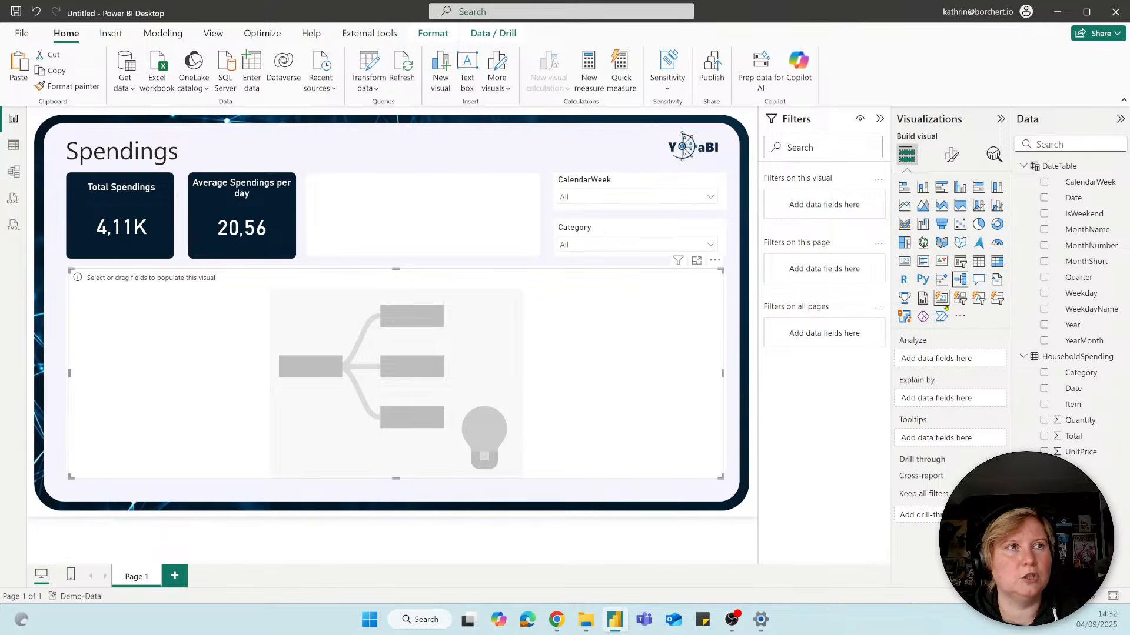
left_click_drag(1061, 436, 937, 364)
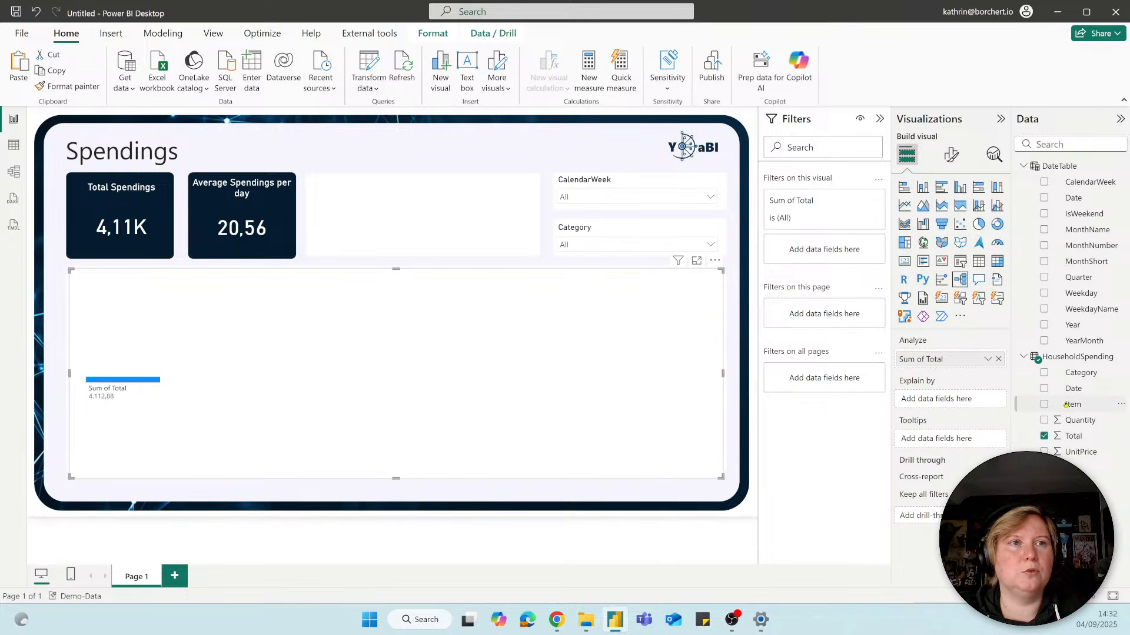
Add Item, Category, UnitPrice and Quantity as the explanatory fields of the decomposition tree analysing Sum of Total
left_click_drag(1065, 405, 953, 400)
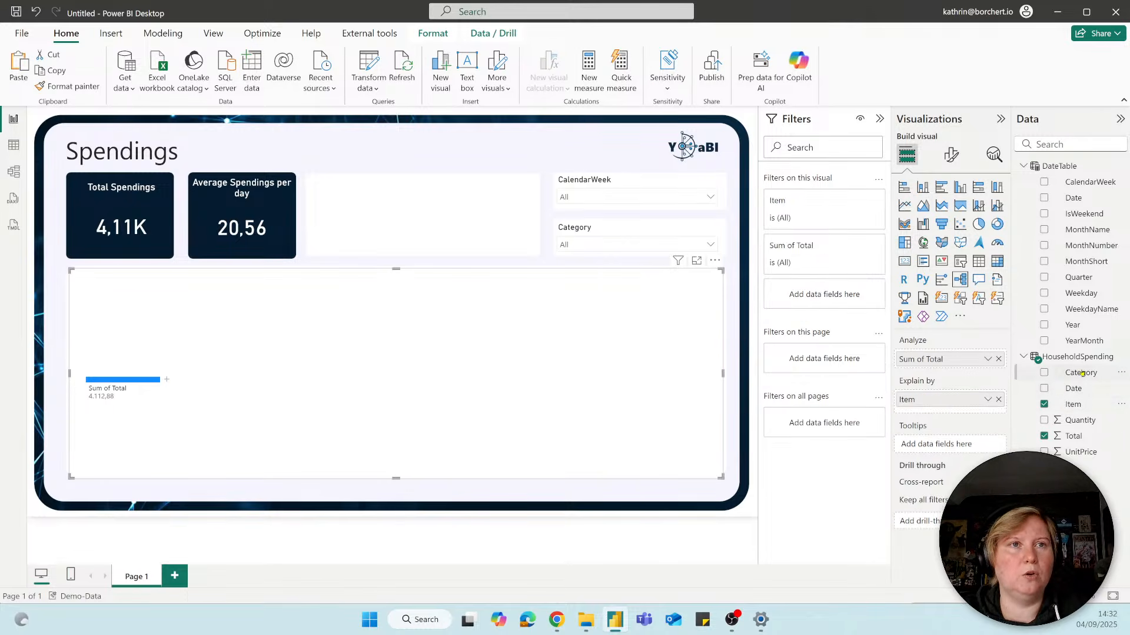
left_click_drag(1082, 373, 947, 415)
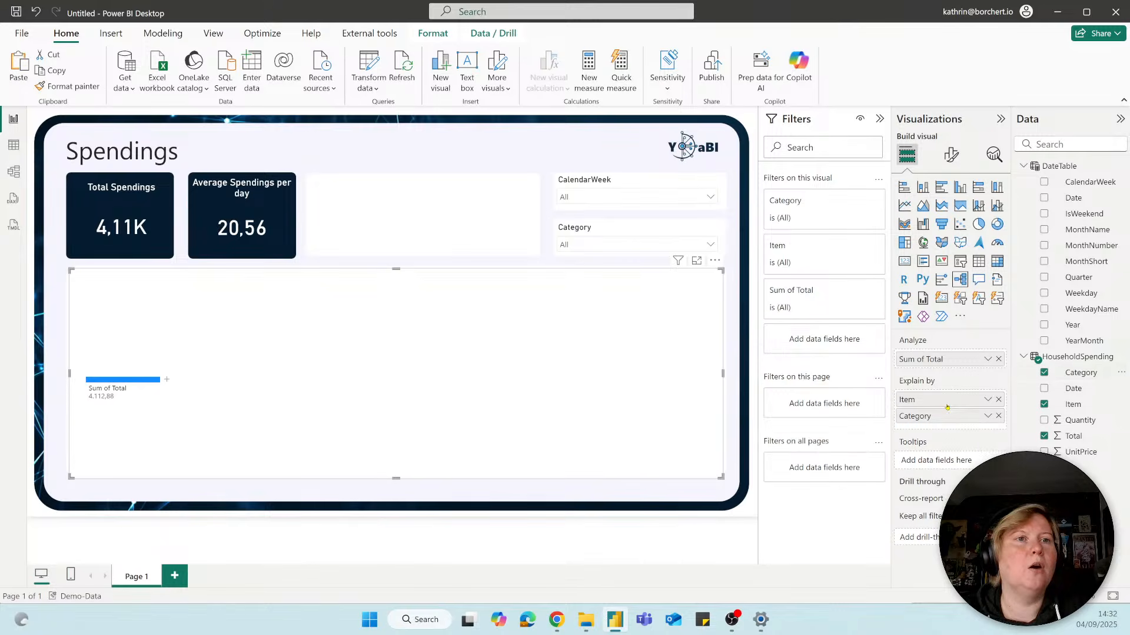
left_click_drag(1074, 454, 947, 429)
left_click_drag(1081, 422, 949, 448)
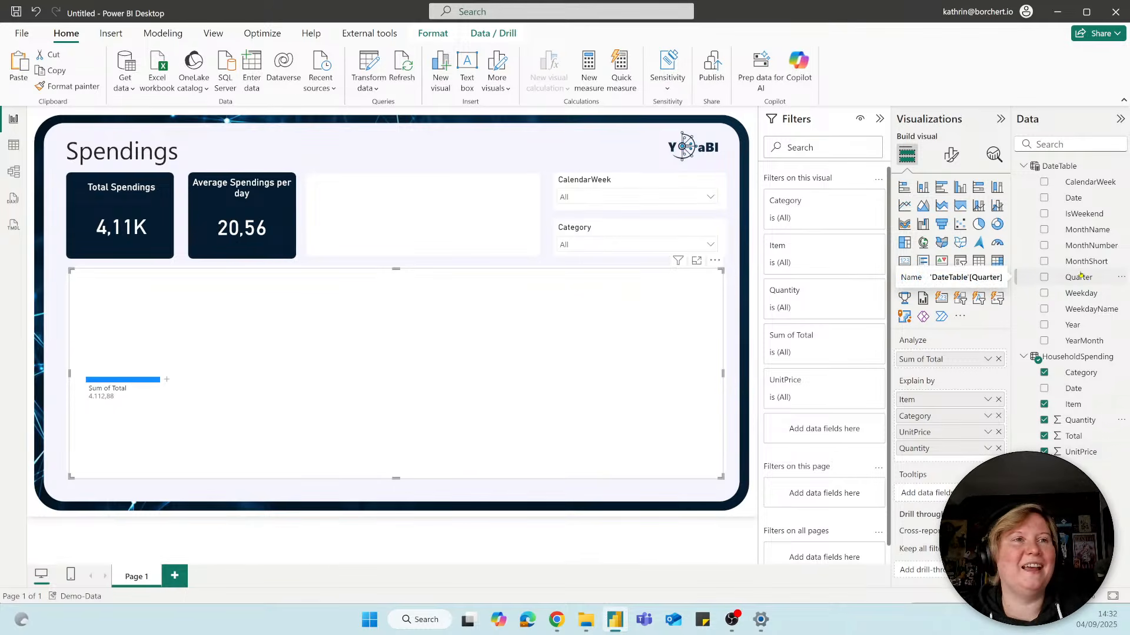
Break Sum of Total down by Category and compare the breakdown for calendar weeks 4, 5, 6 and 7 one at a time
left_click(167, 380)
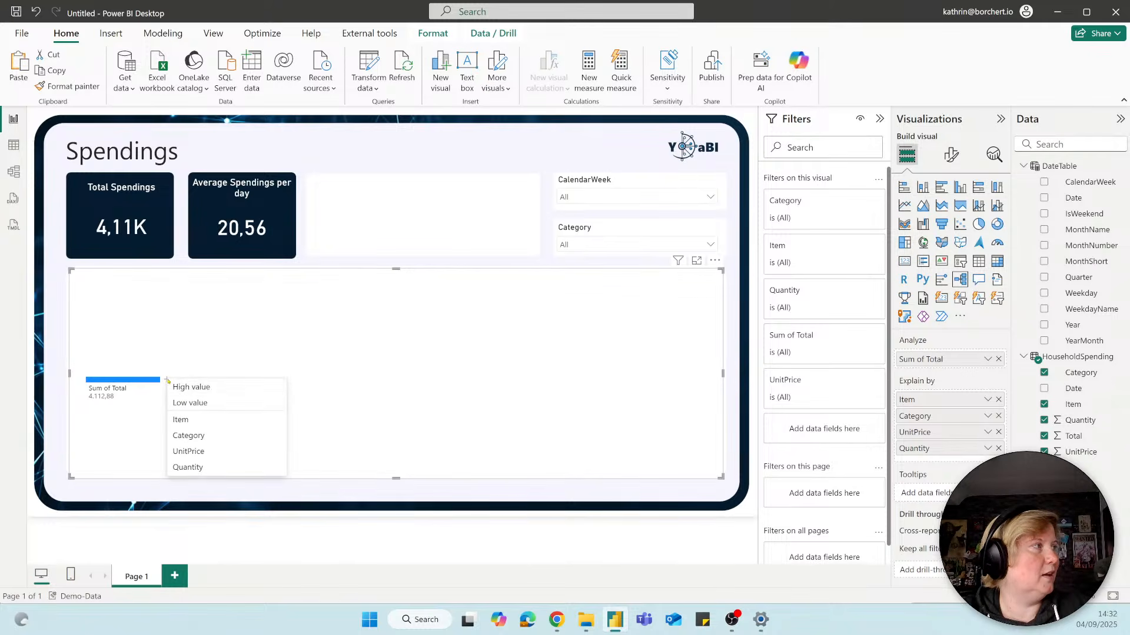
left_click(183, 435)
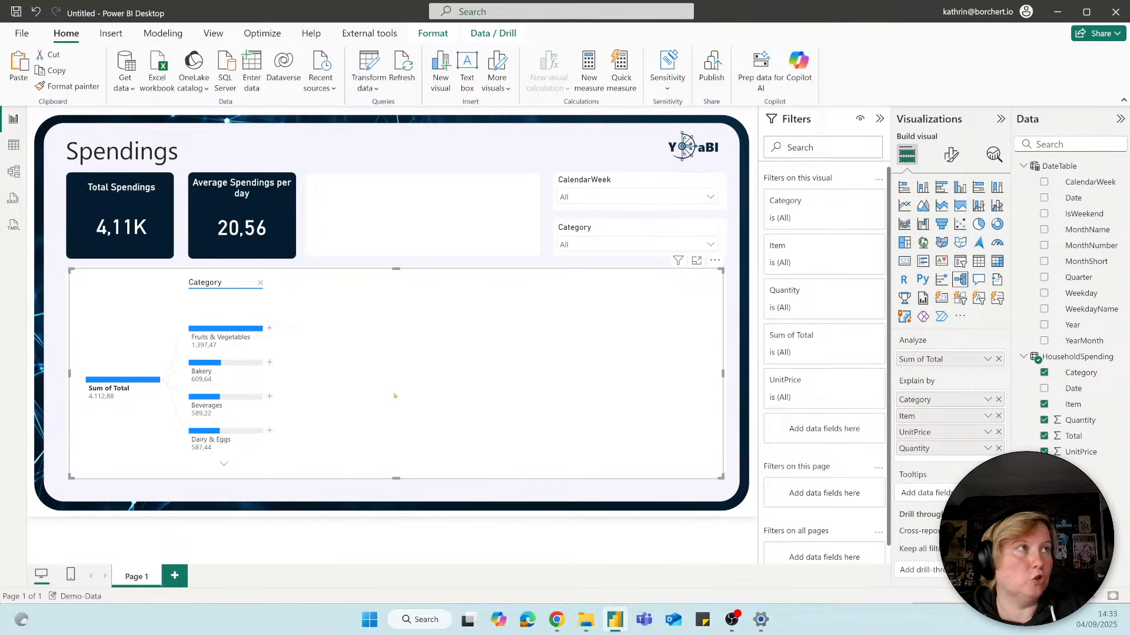
left_click(580, 197)
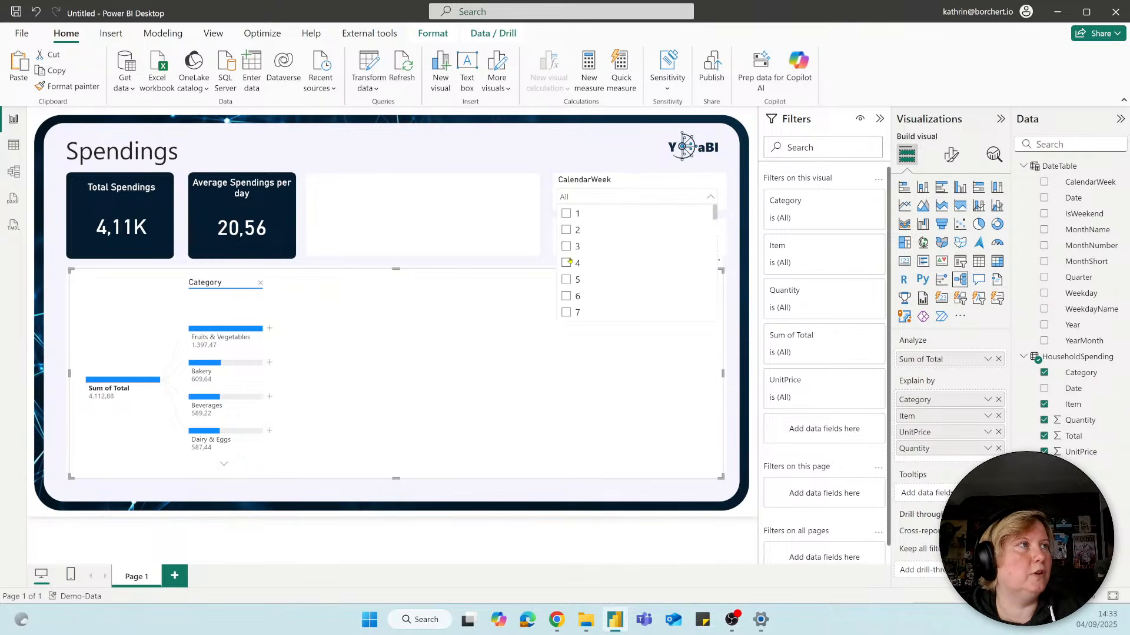
left_click(567, 264)
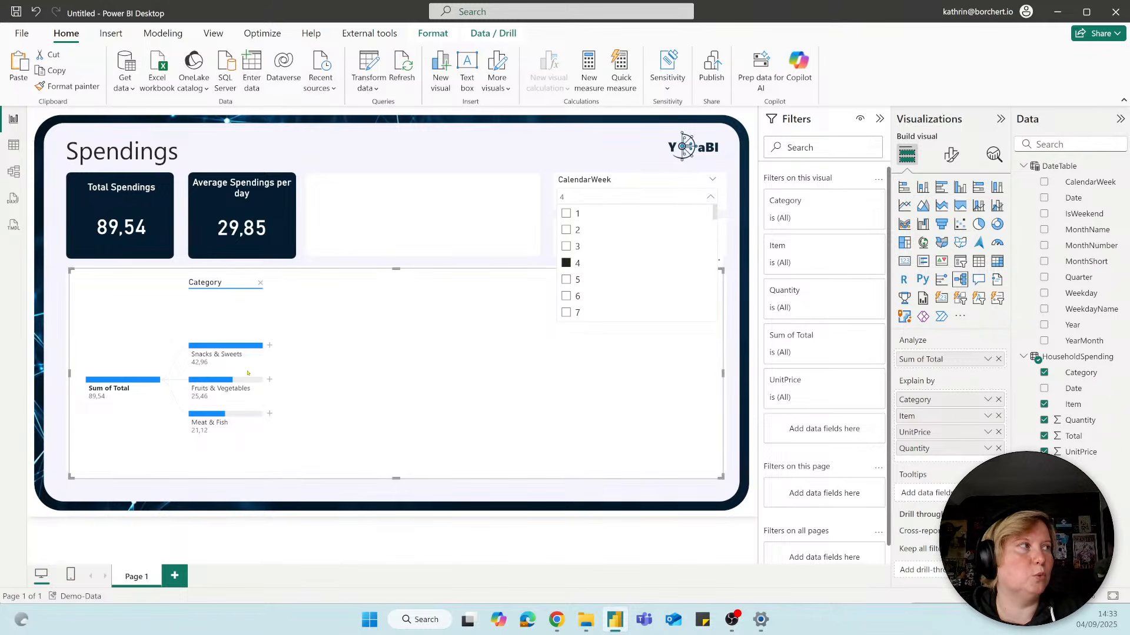
mouse_move(251, 365)
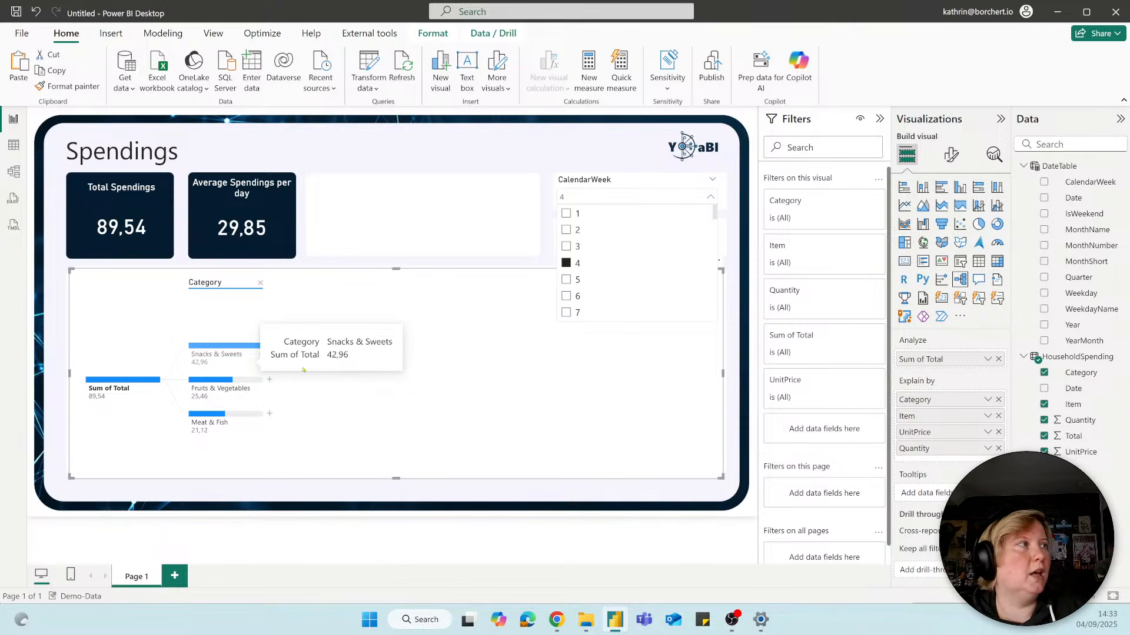
left_click(567, 280)
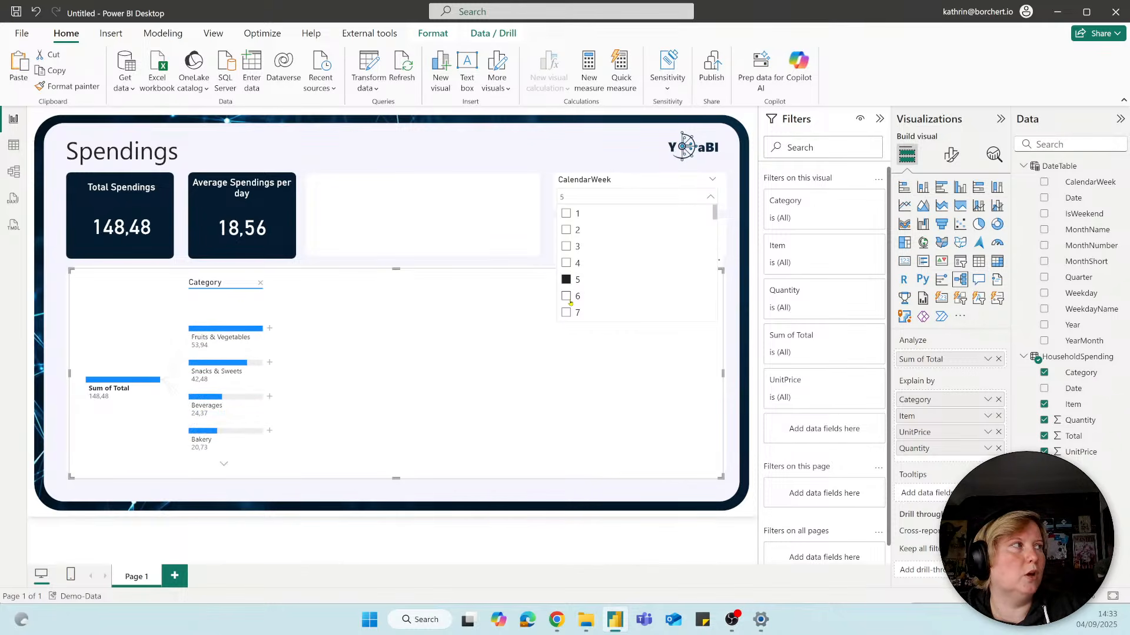
left_click(568, 297)
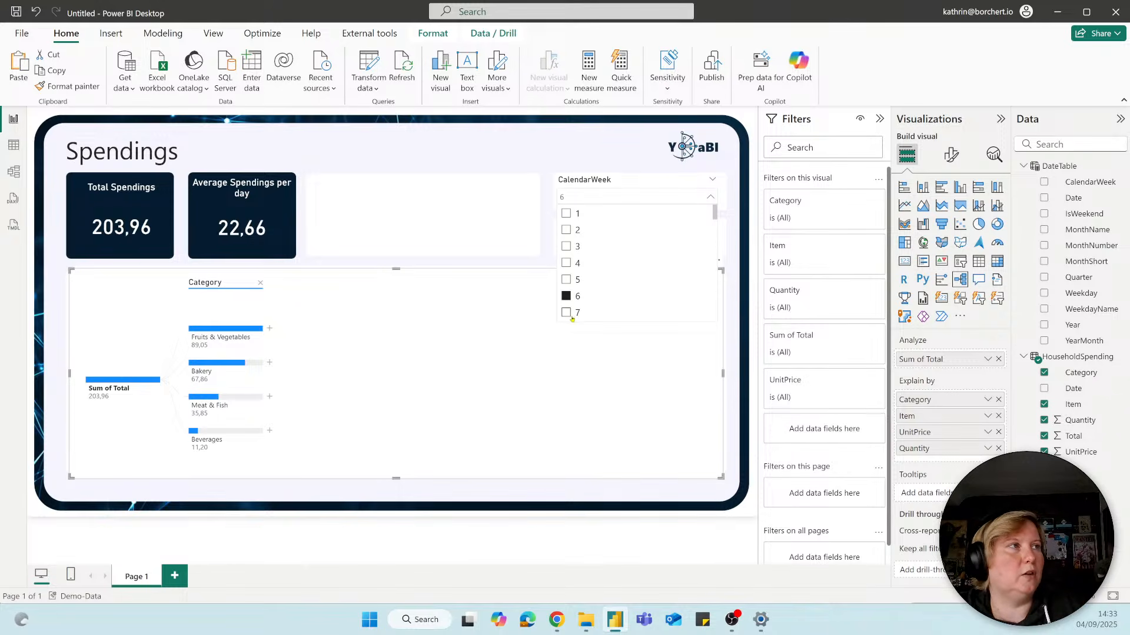
left_click(568, 313)
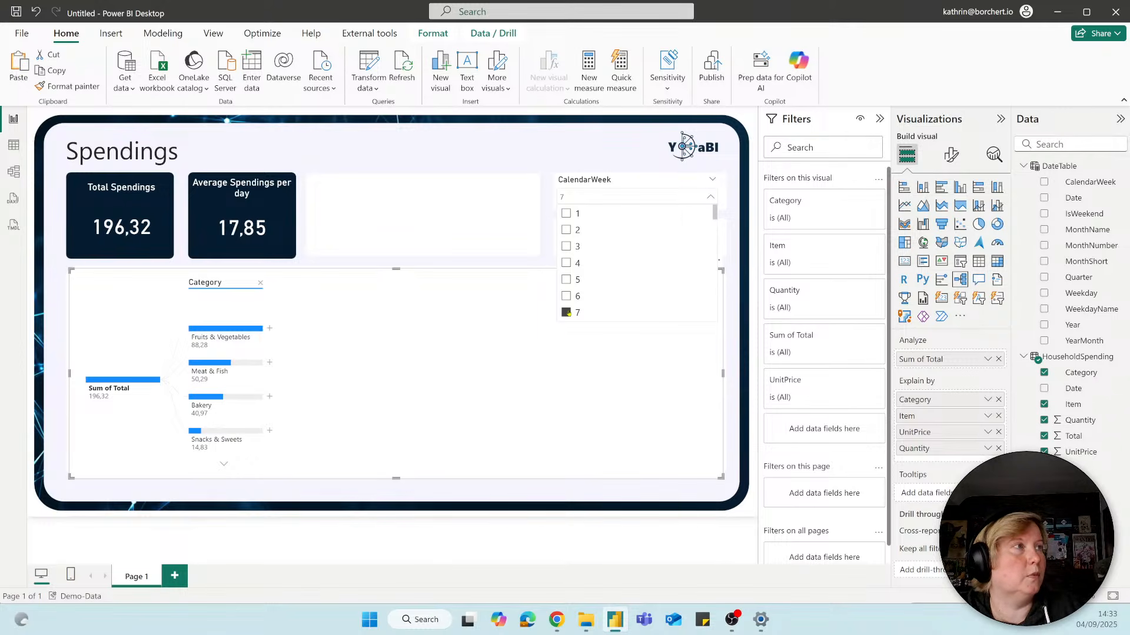
Replace the tree's Category level with Quantity, and break the quantity 4 branch down by Item
left_click(261, 284)
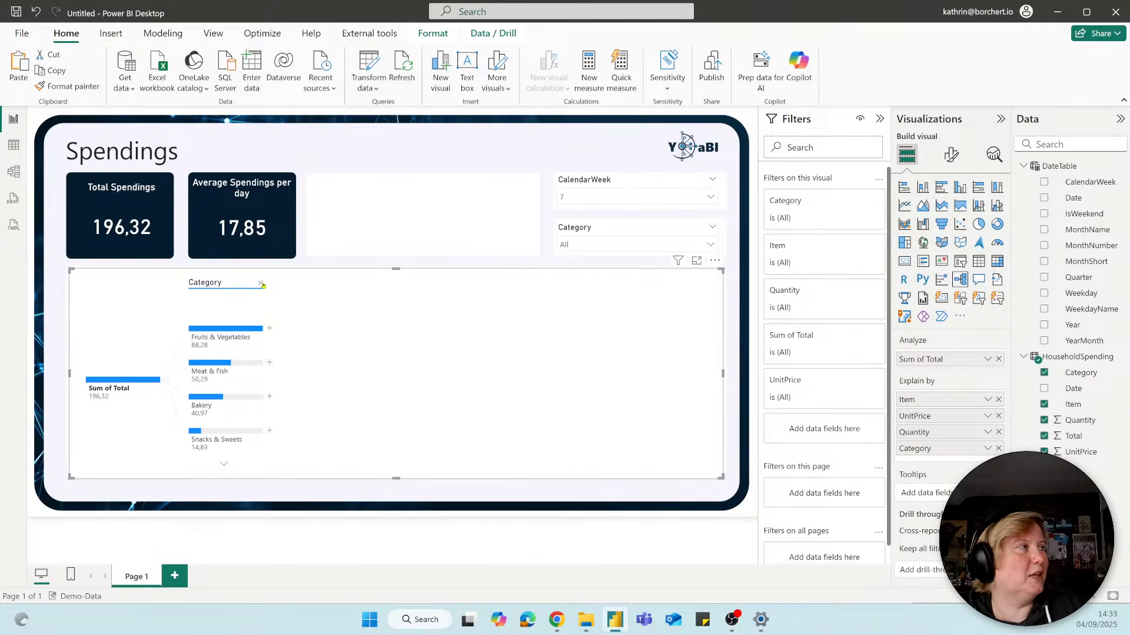
left_click(262, 284)
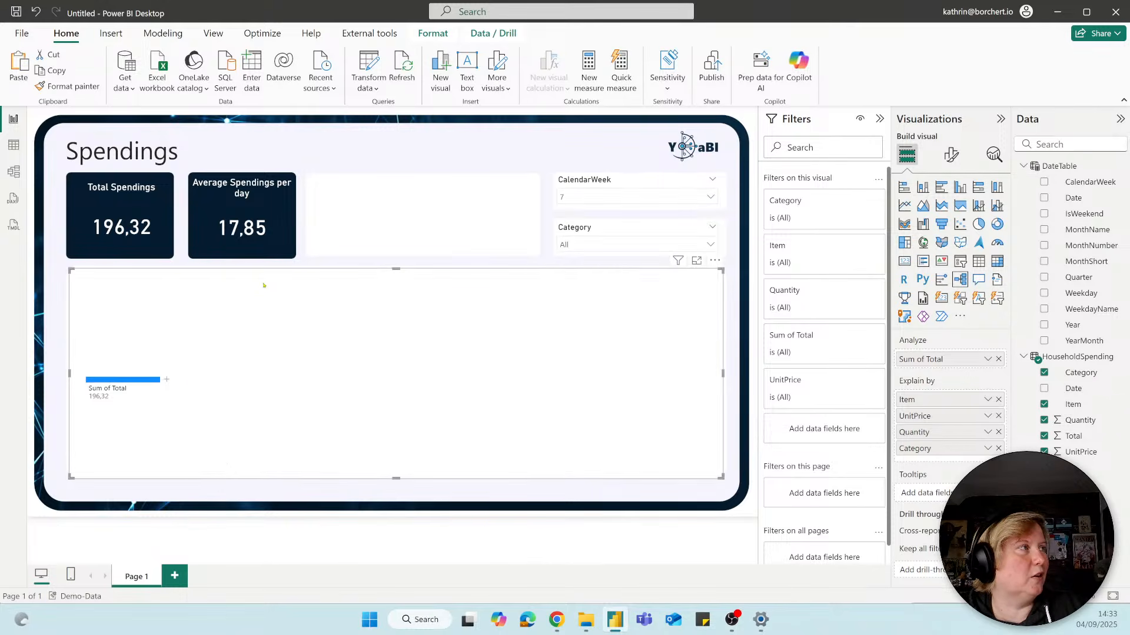
left_click(165, 379)
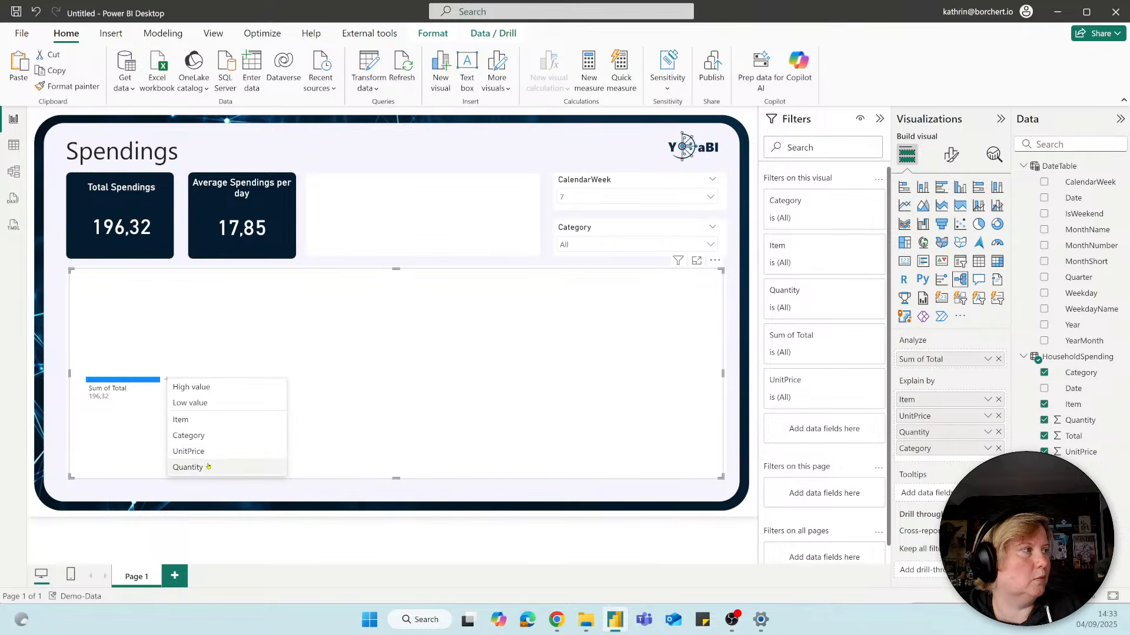
left_click(189, 467)
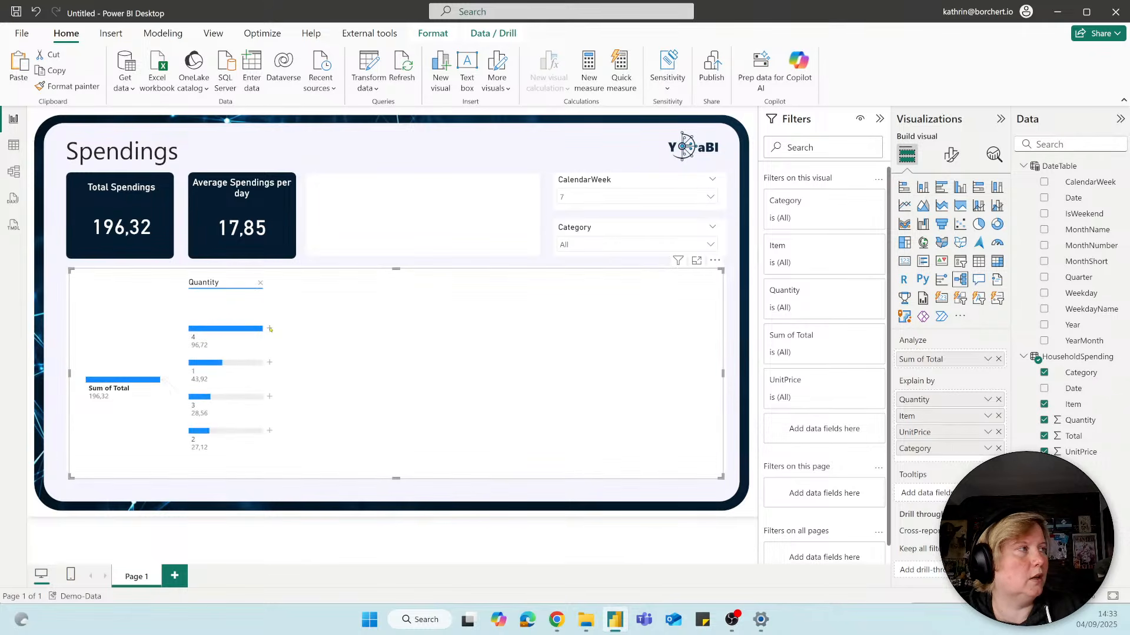
left_click(270, 330)
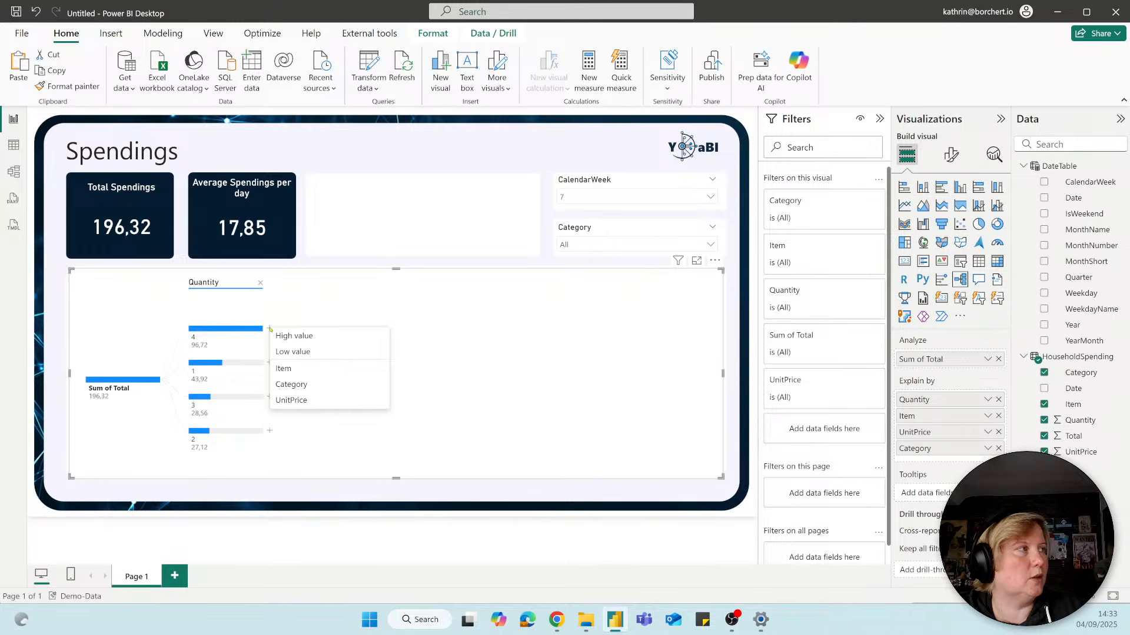
left_click(290, 369)
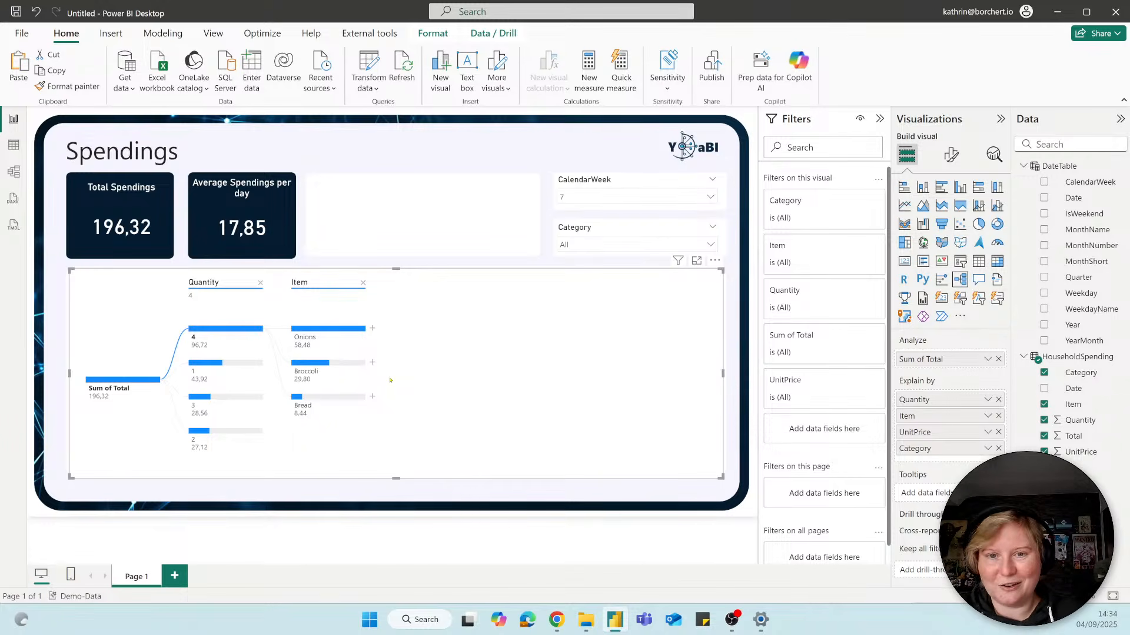
Insert an enlarged clustered column chart over the empty area beside the cards, plotting Total by MonthNumber
left_click(430, 256)
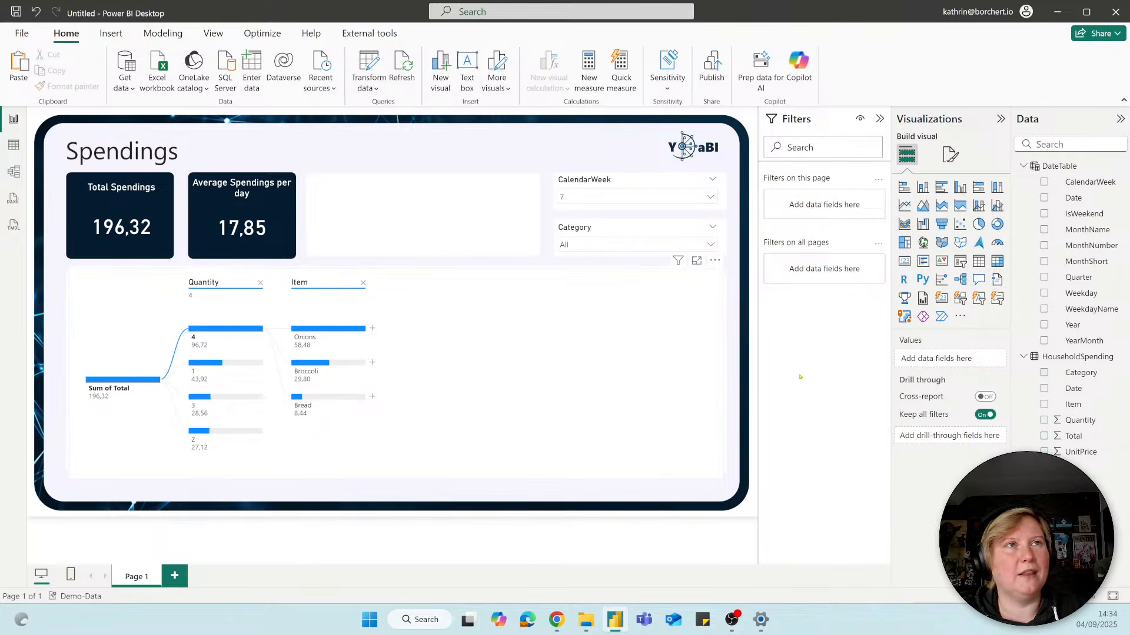
left_click(960, 189)
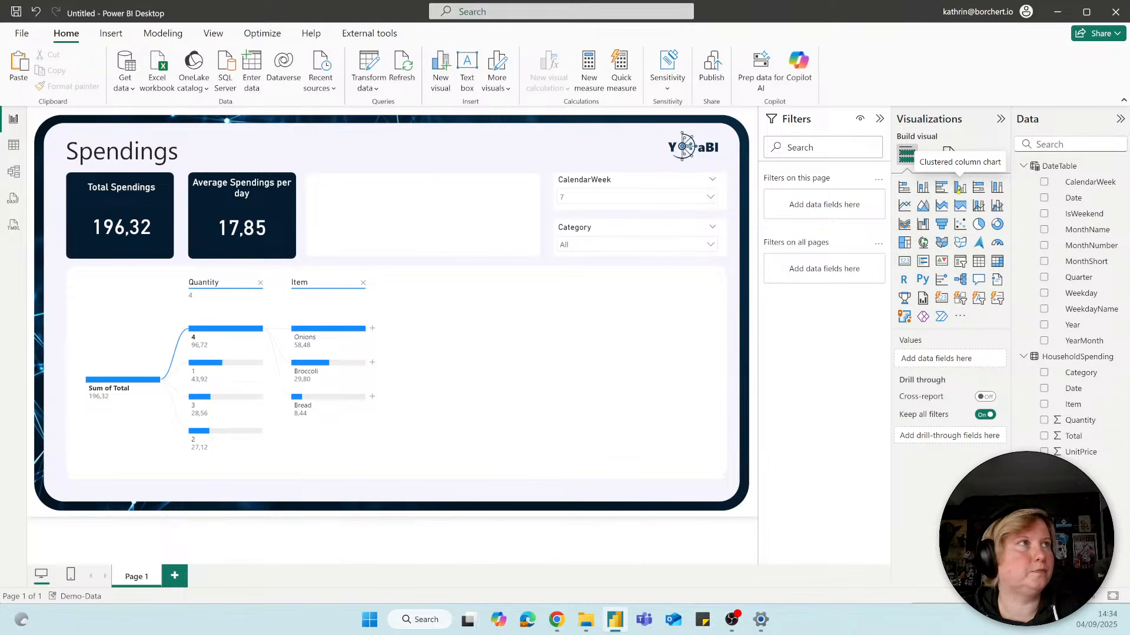
left_click_drag(458, 242, 432, 231)
left_click_drag(521, 239, 581, 275)
left_click_drag(485, 240, 496, 250)
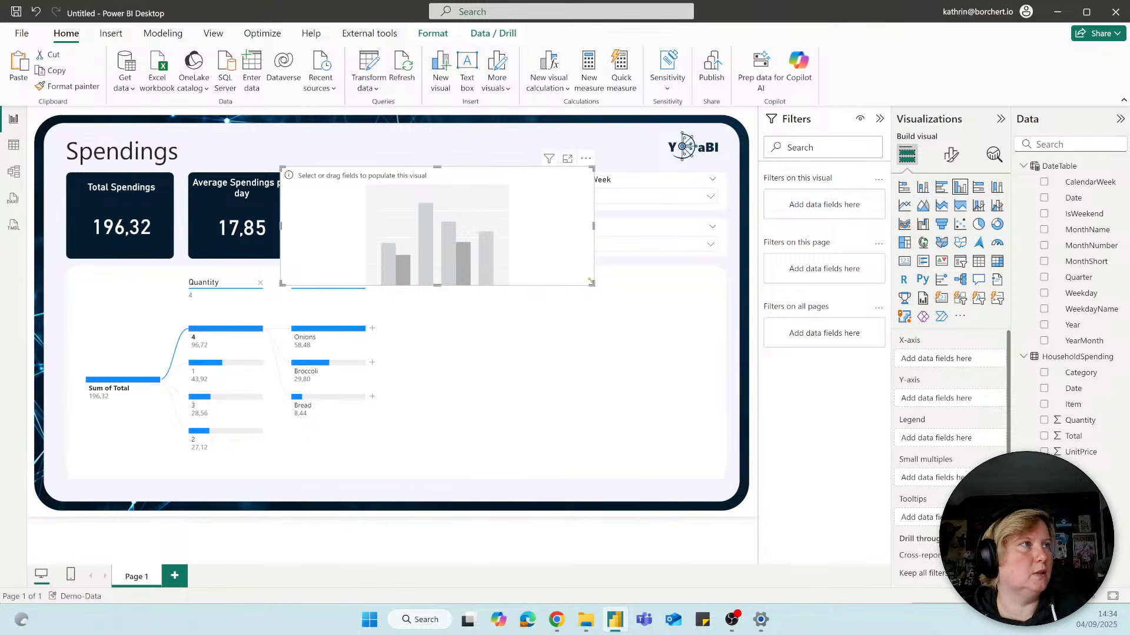
left_click_drag(593, 285, 610, 297)
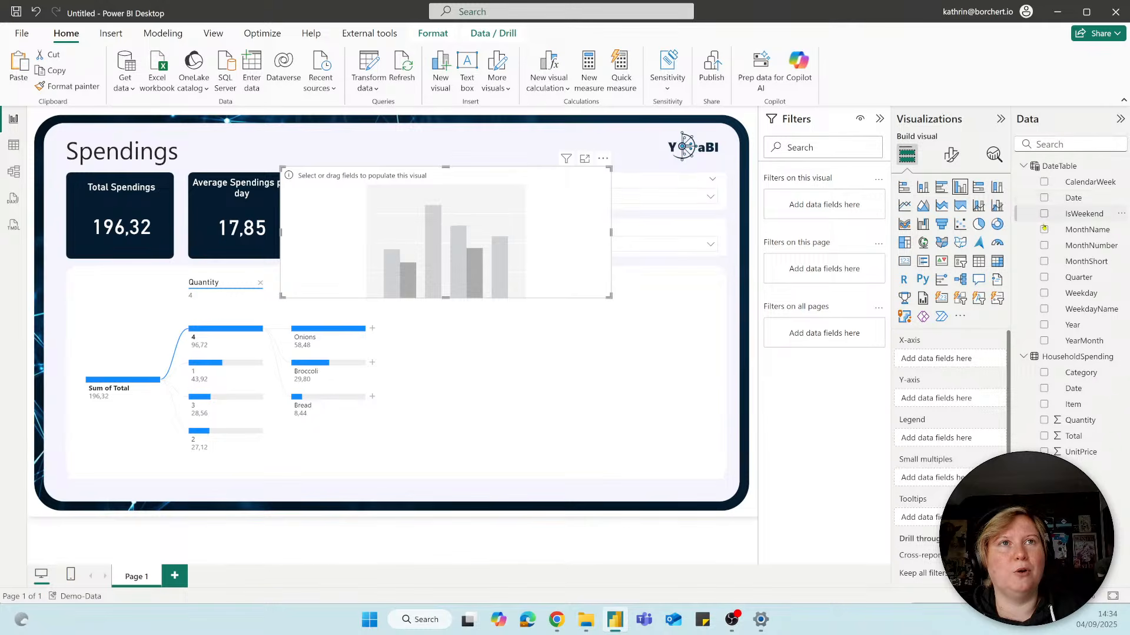
left_click(1044, 246)
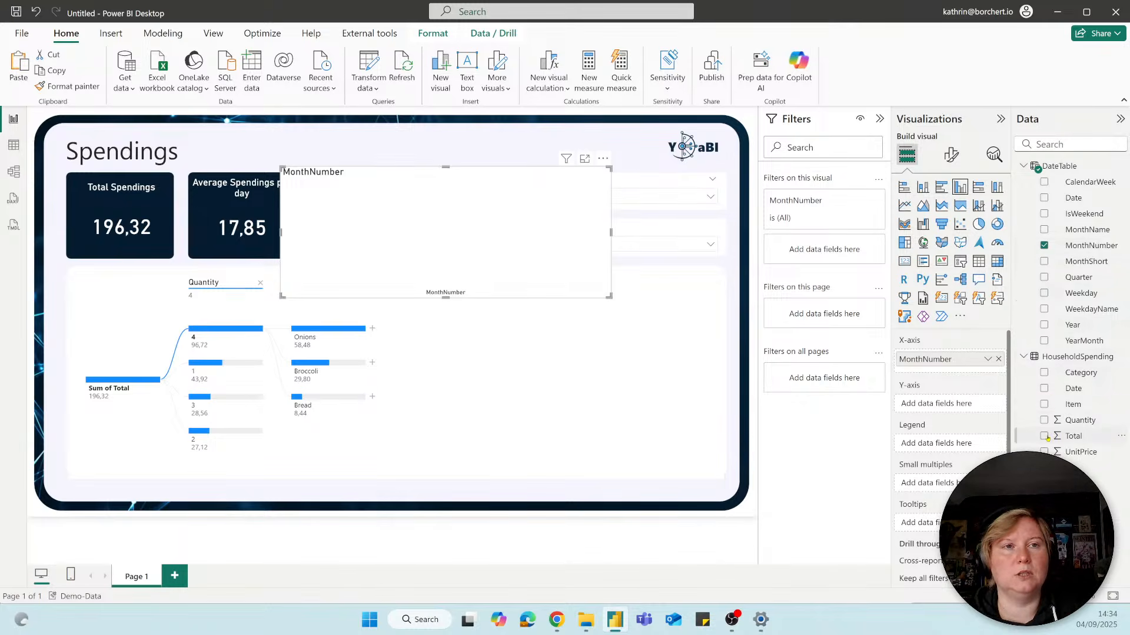
left_click(1045, 436)
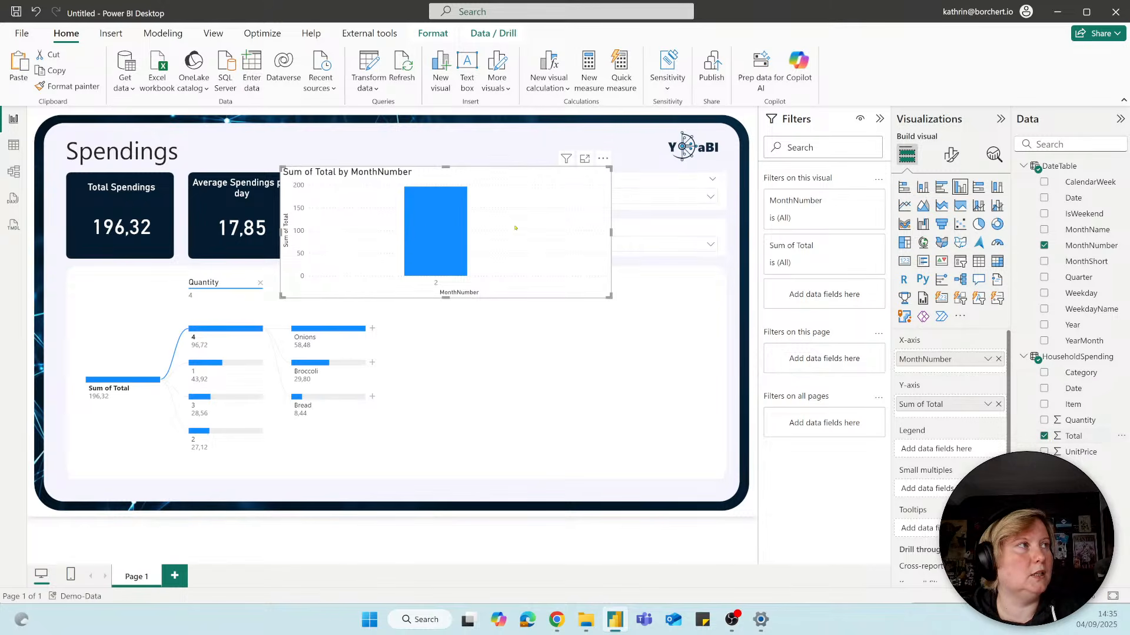
Clear the CalendarWeek slicer selection and reposition the column chart over the empty area beside the Average Spendings per day card
left_click_drag(516, 228, 454, 207)
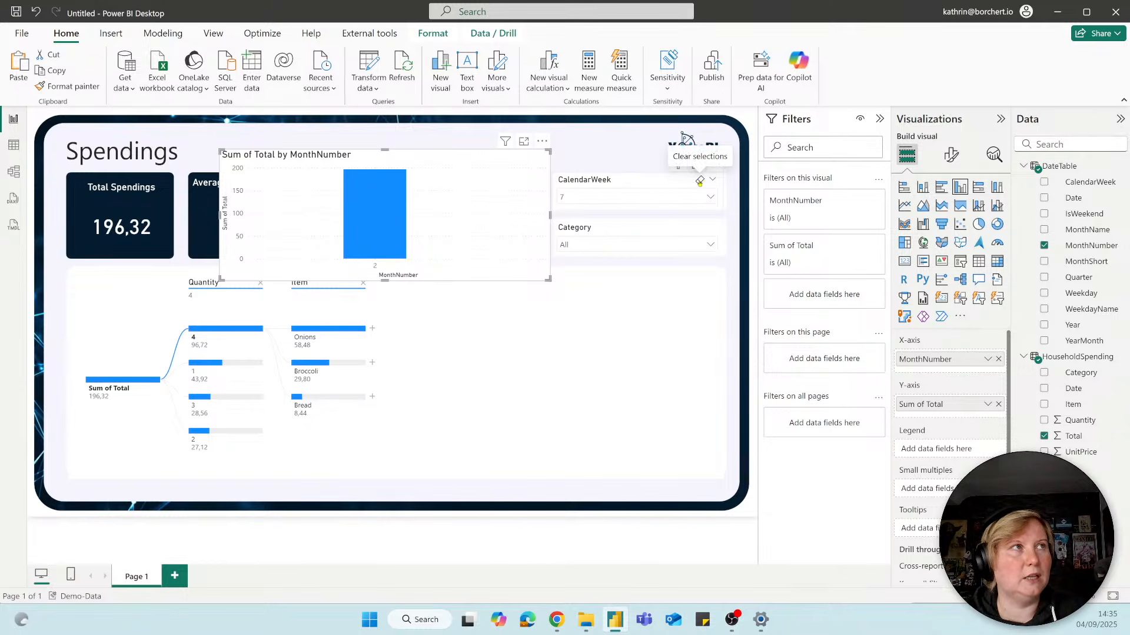
left_click(699, 180)
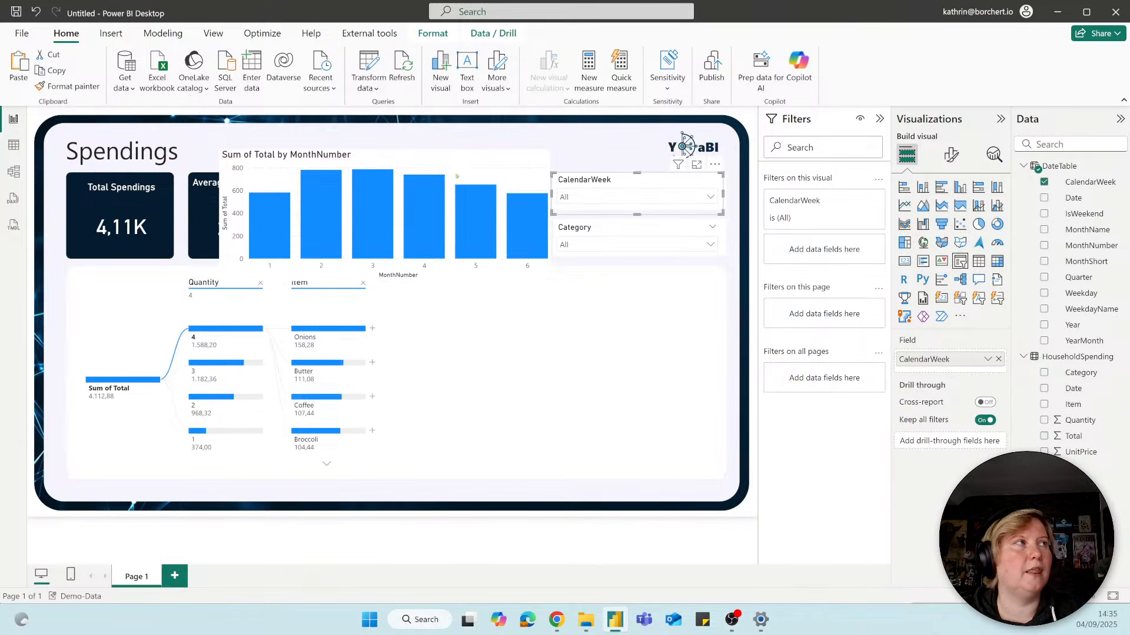
left_click_drag(507, 214, 577, 228)
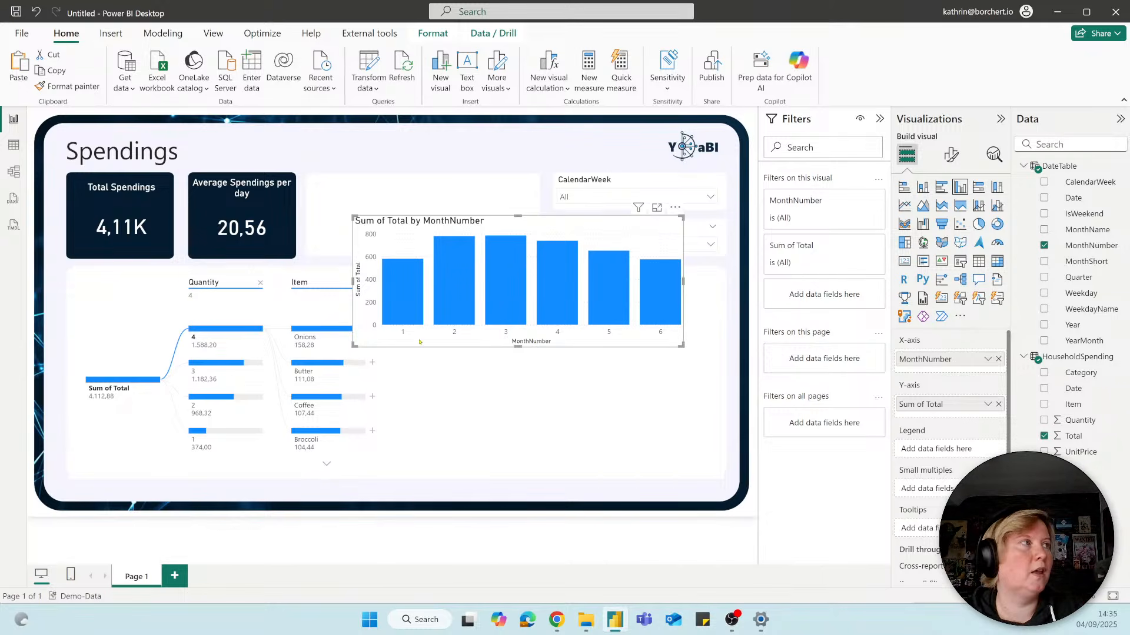
left_click_drag(422, 219, 377, 183)
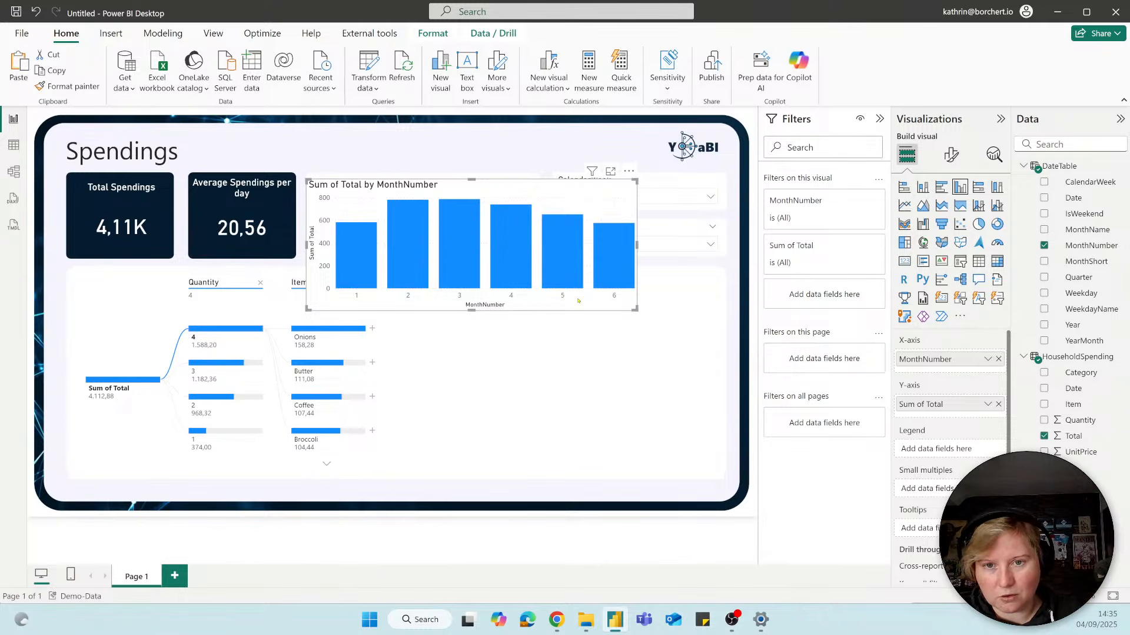
Review the visual calculation types offered for the column chart, and shift the chart slightly toward the Average Spendings per day card
left_click(627, 172)
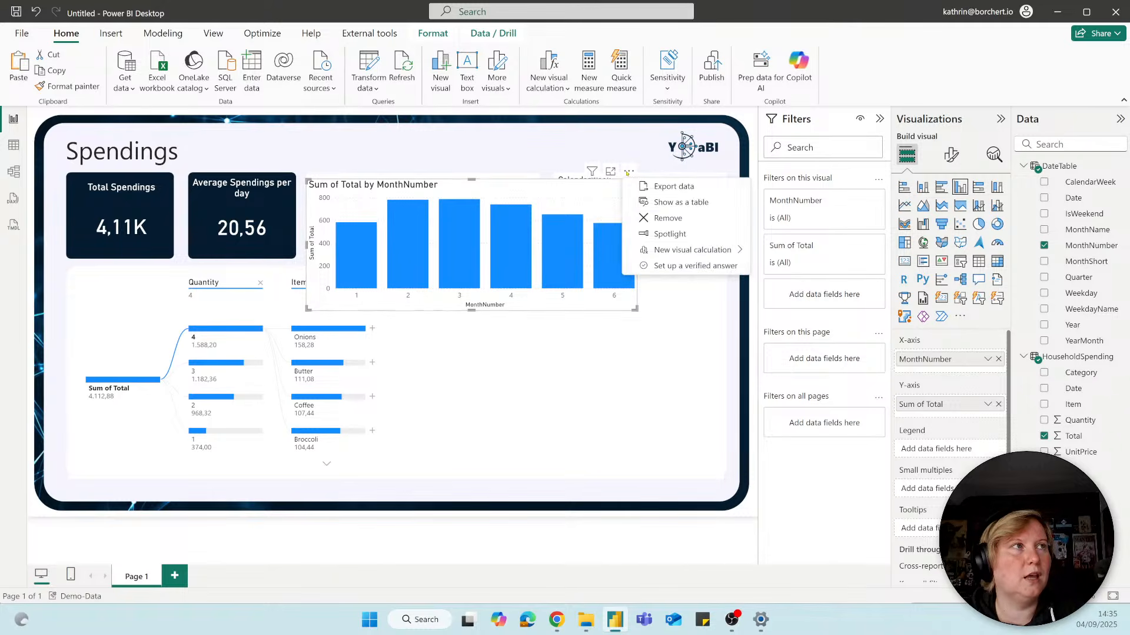
mouse_move(640, 252)
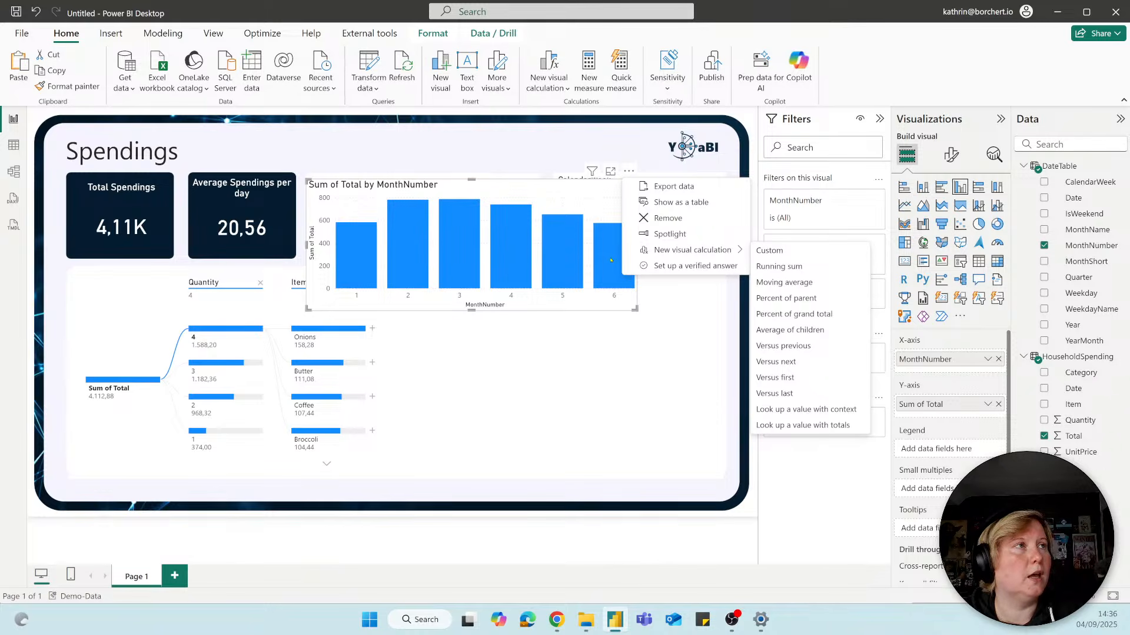
left_click(511, 198)
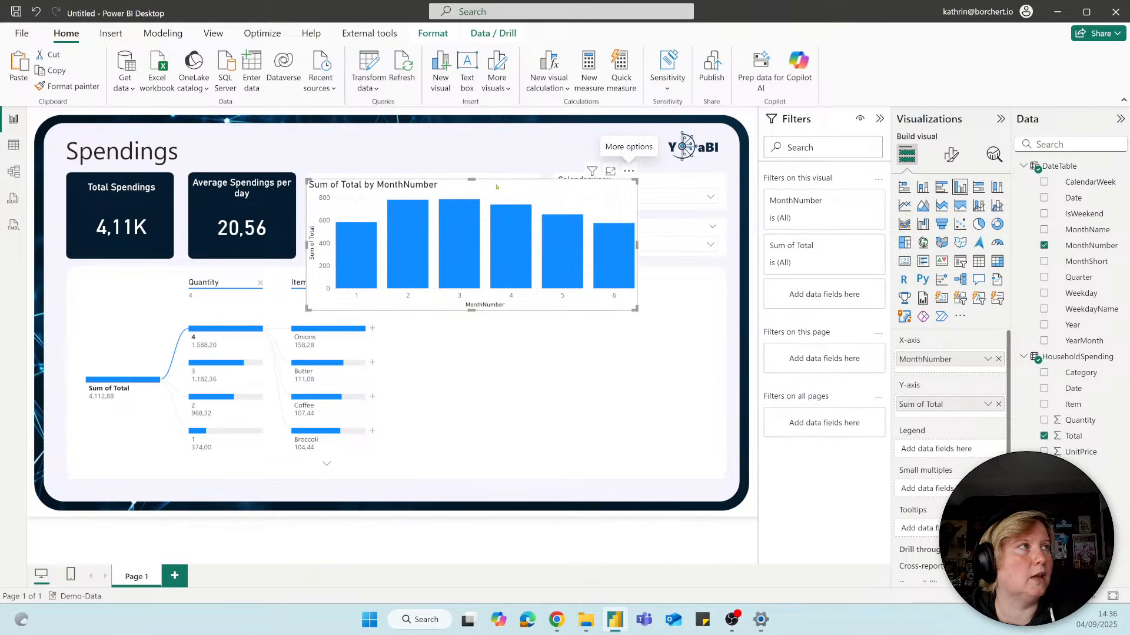
left_click_drag(519, 263, 498, 256)
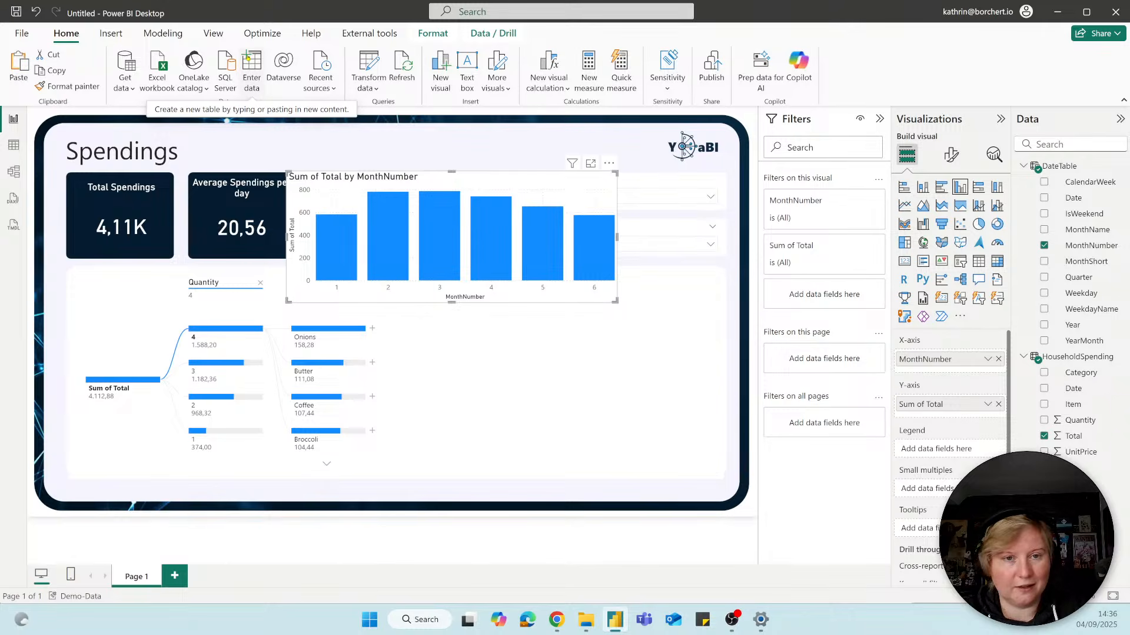
Create an empty table named KPI and load it into the data model
left_click(247, 57)
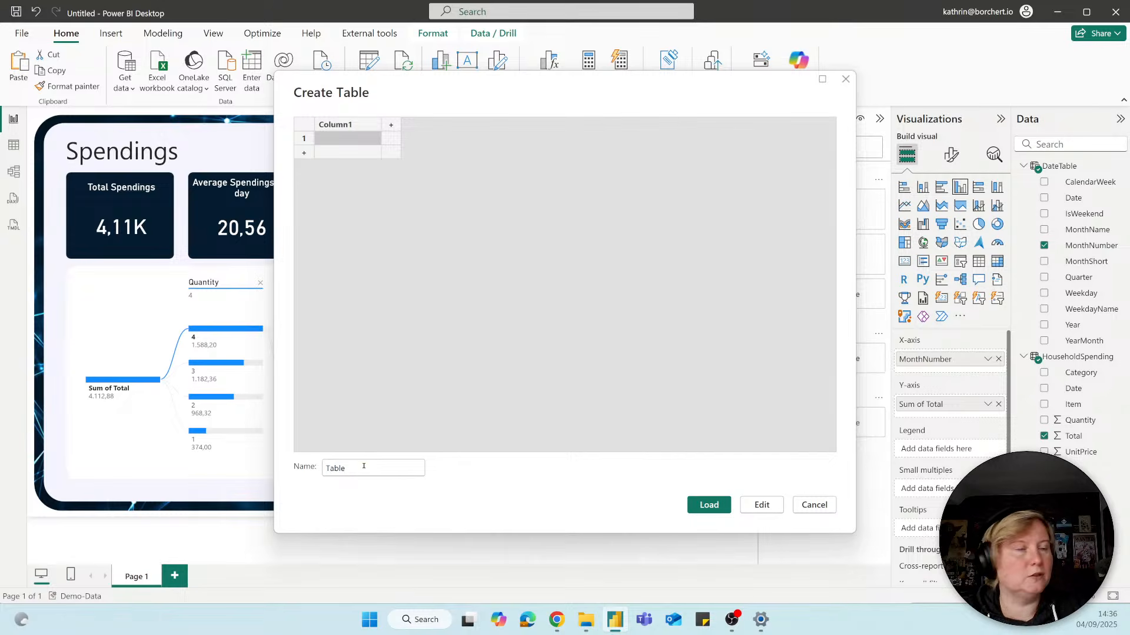
left_click_drag(362, 466, 311, 476)
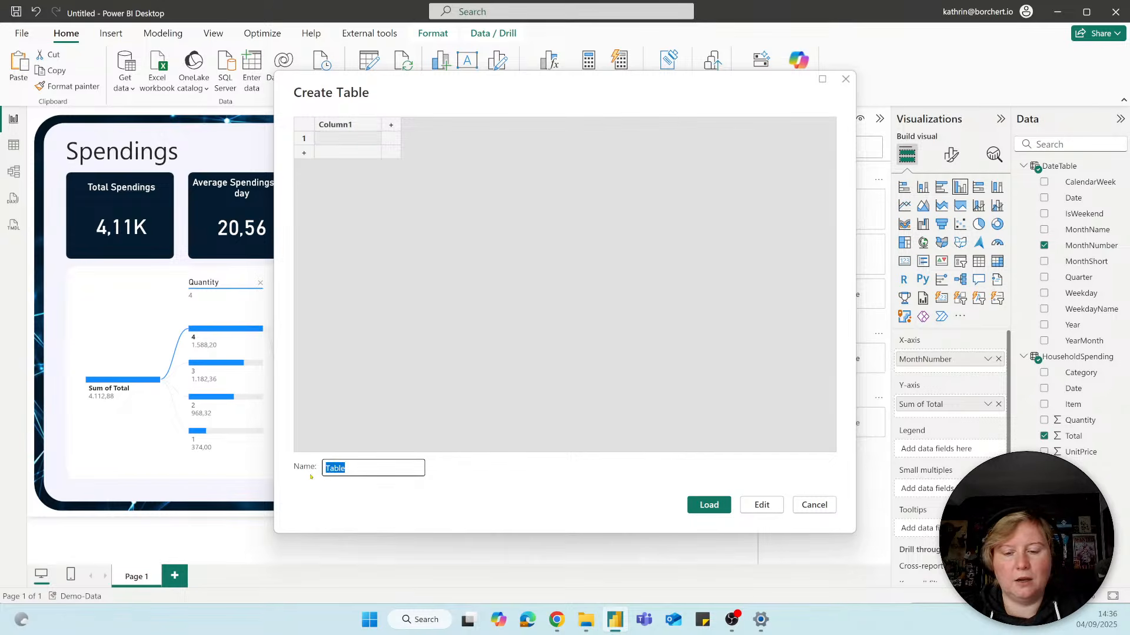
type("KPI")
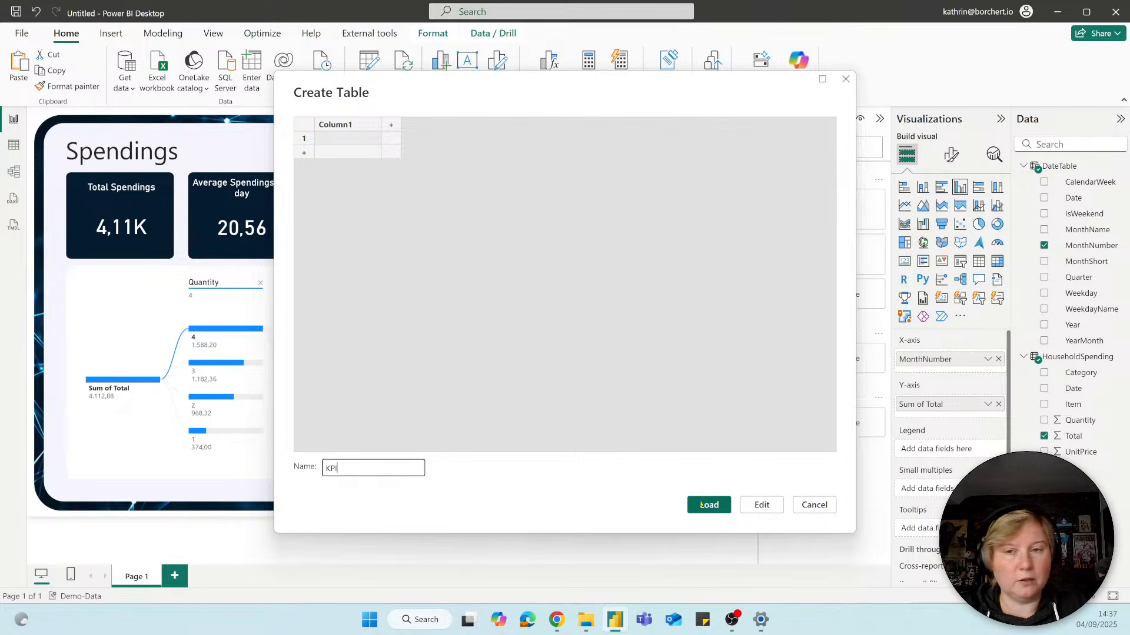
left_click(699, 504)
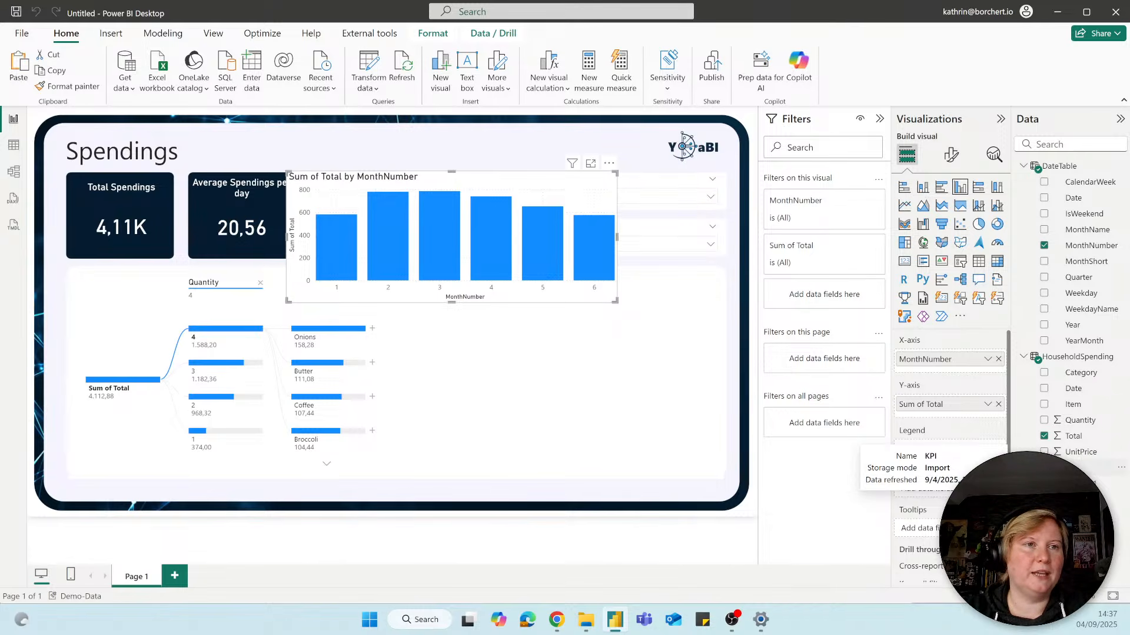
Start a new measure in the KPI table and name it Total Spendings
left_click(1122, 468)
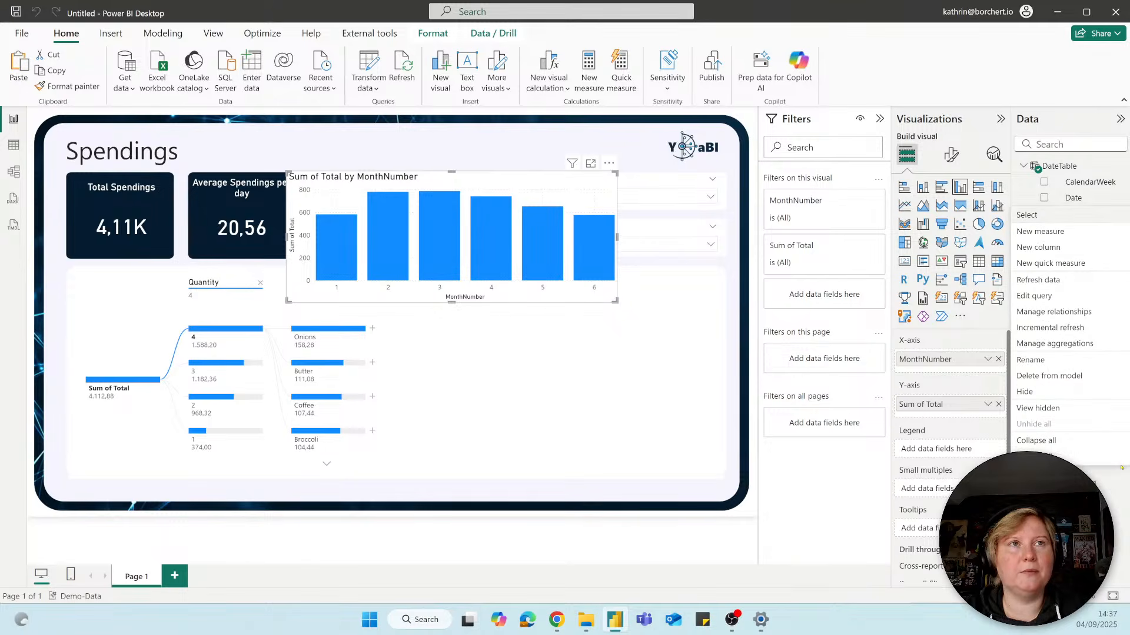
left_click(1027, 231)
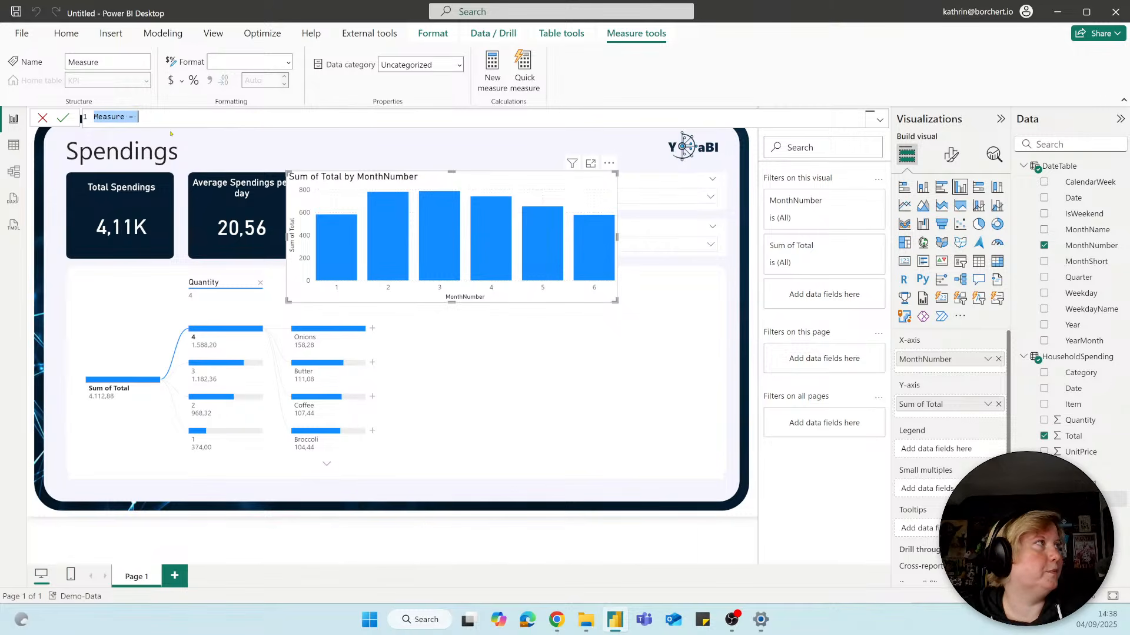
left_click(155, 116)
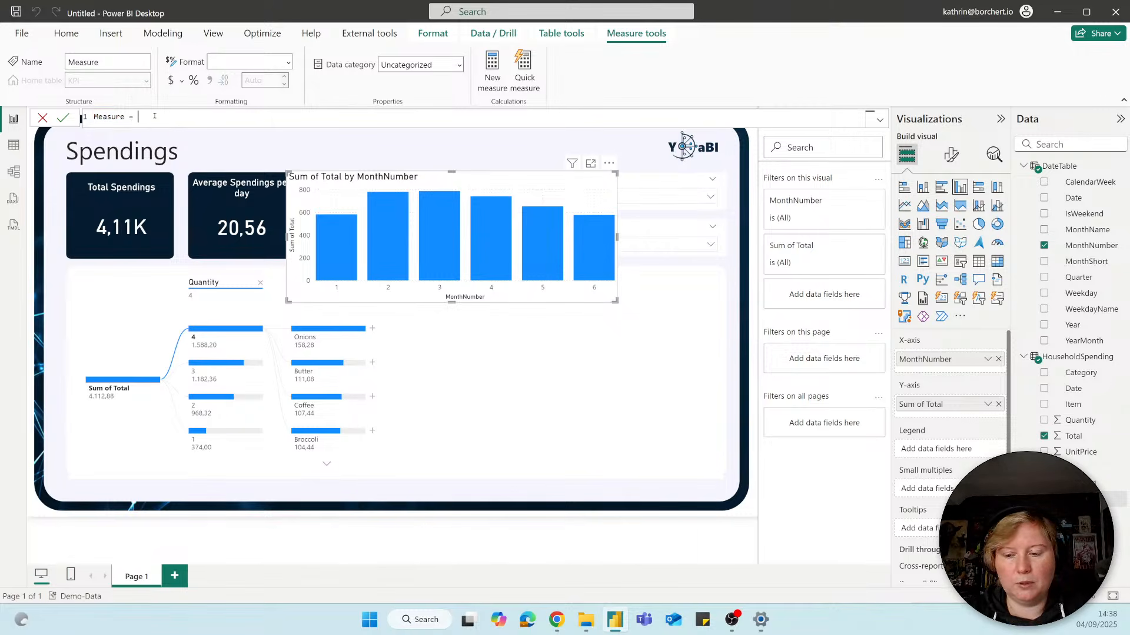
scroll(154, 116, "up", 5)
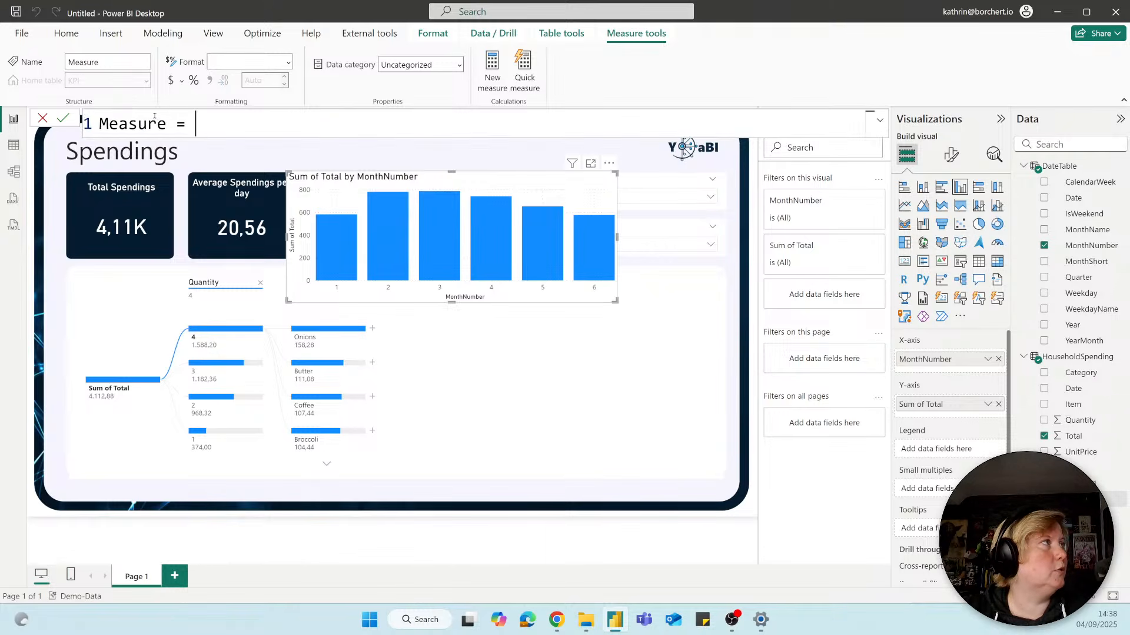
left_click(170, 125)
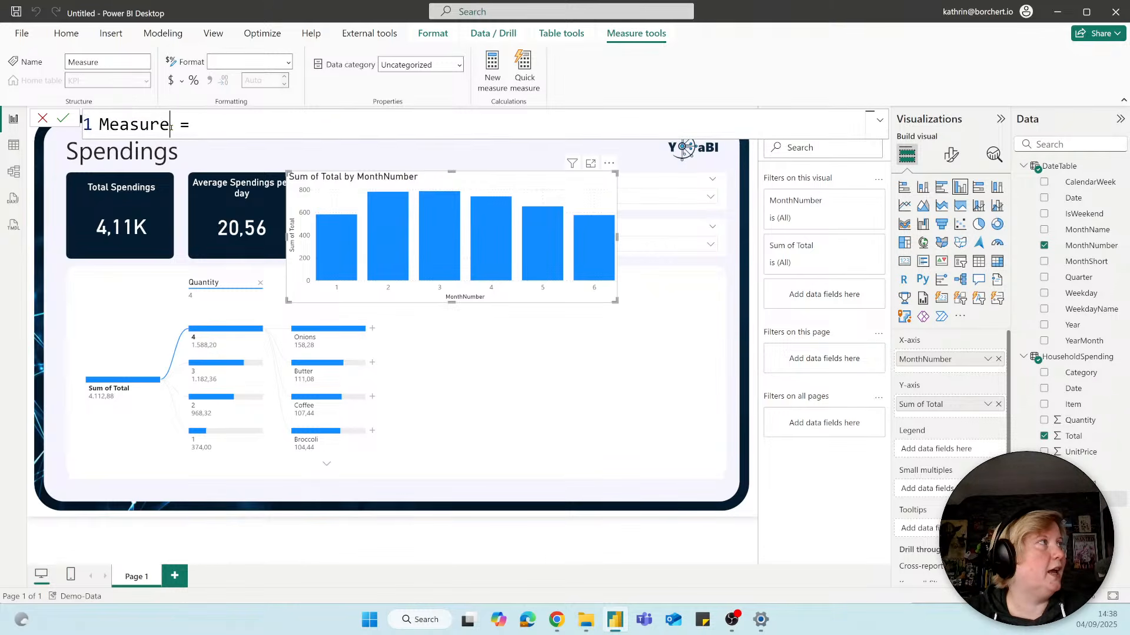
double_click(155, 125)
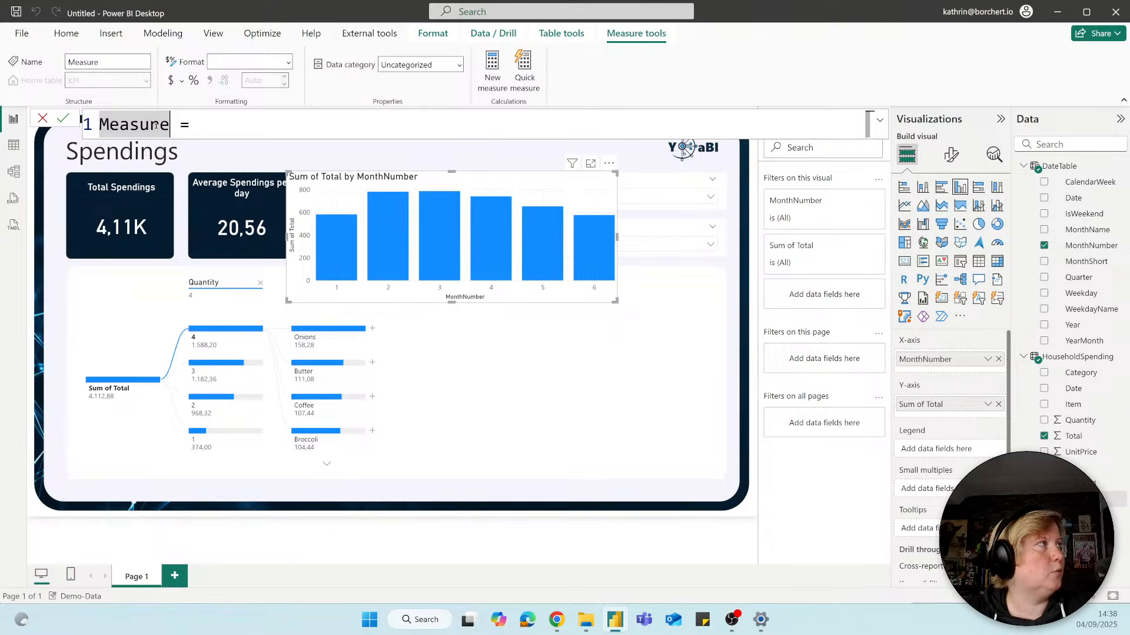
type("T")
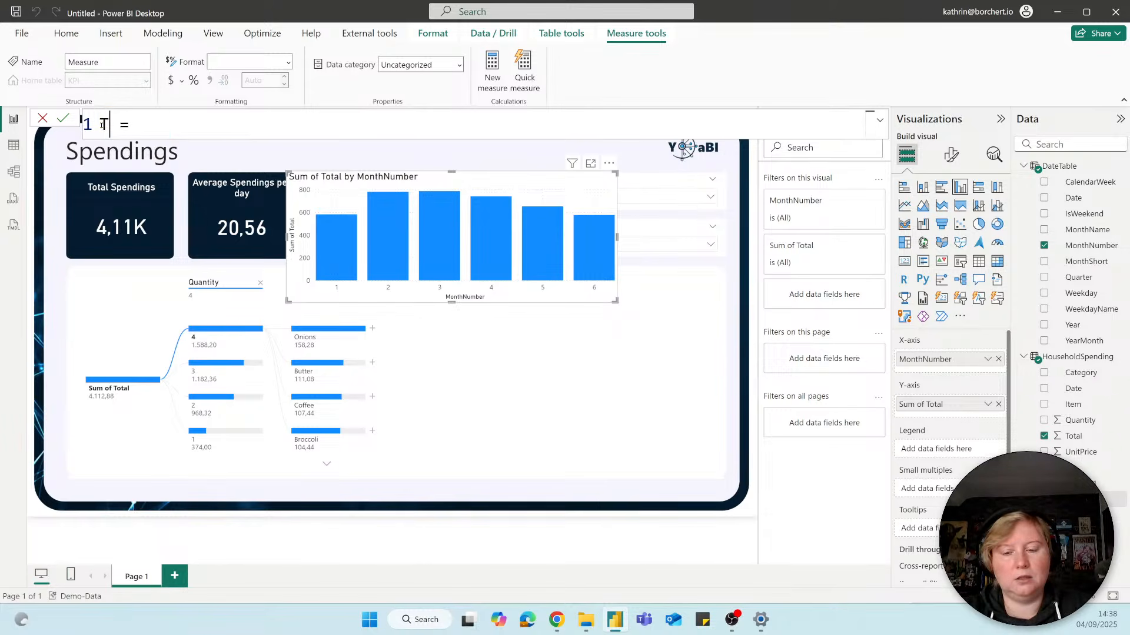
type("otal ")
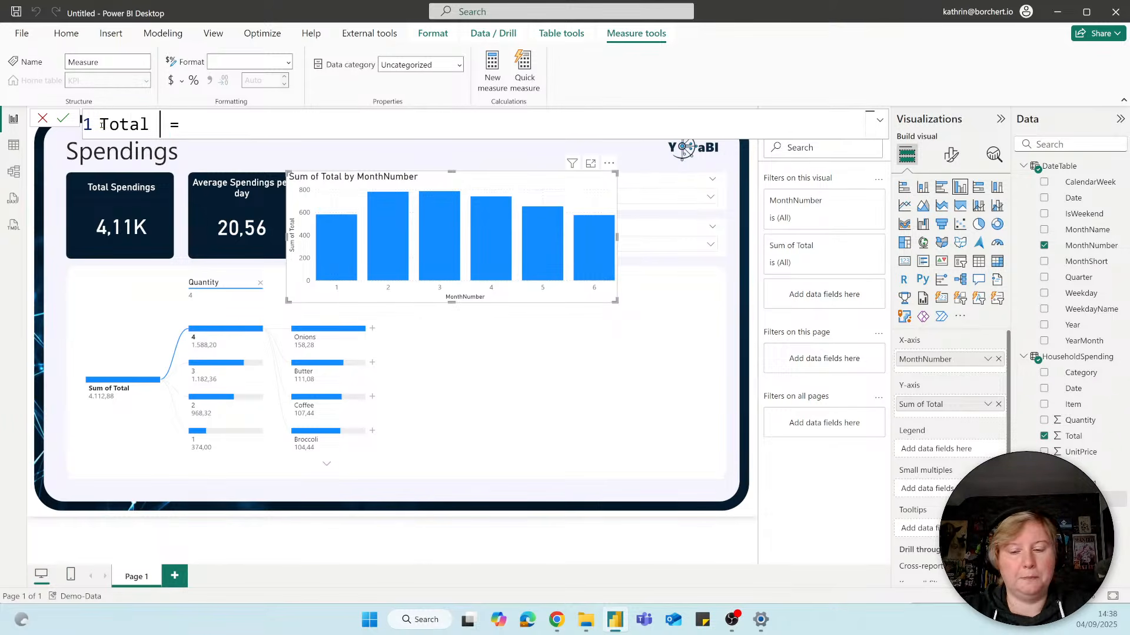
type("Spendings")
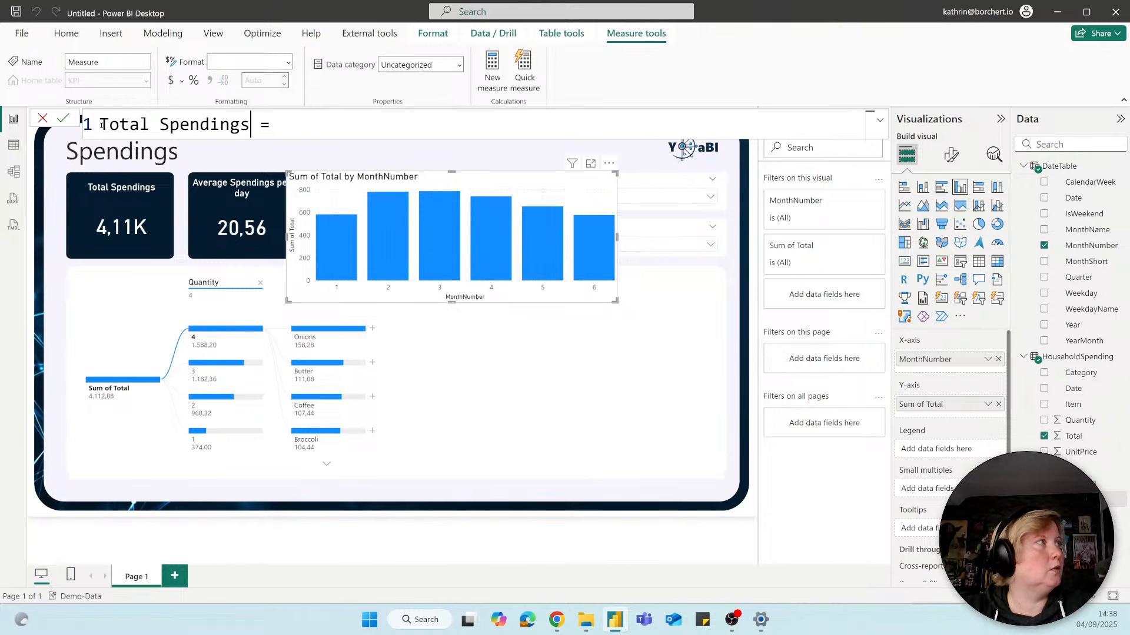
Define the Total Spendings measure as SUM(HouseholdSpending[Total]) and commit it
left_click(288, 127)
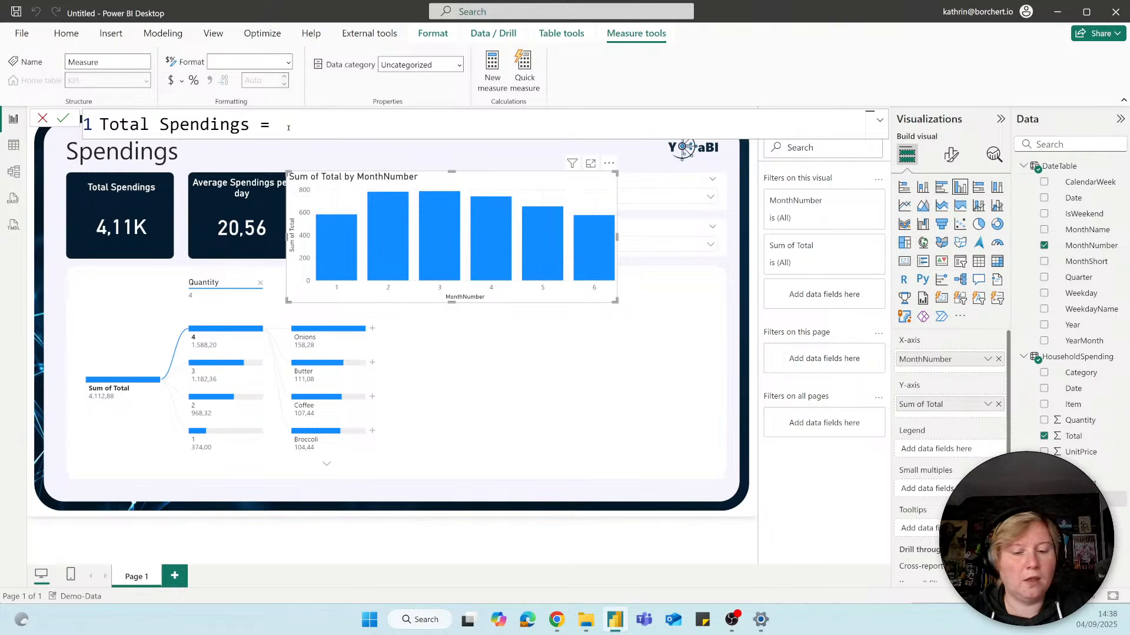
type("Sum")
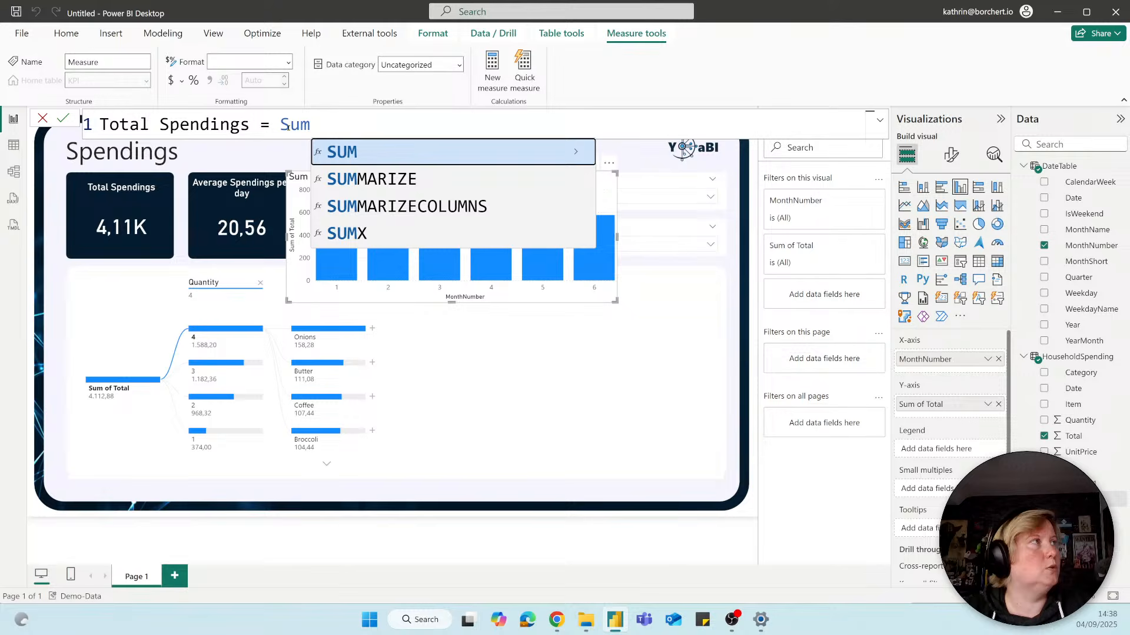
left_click(333, 150)
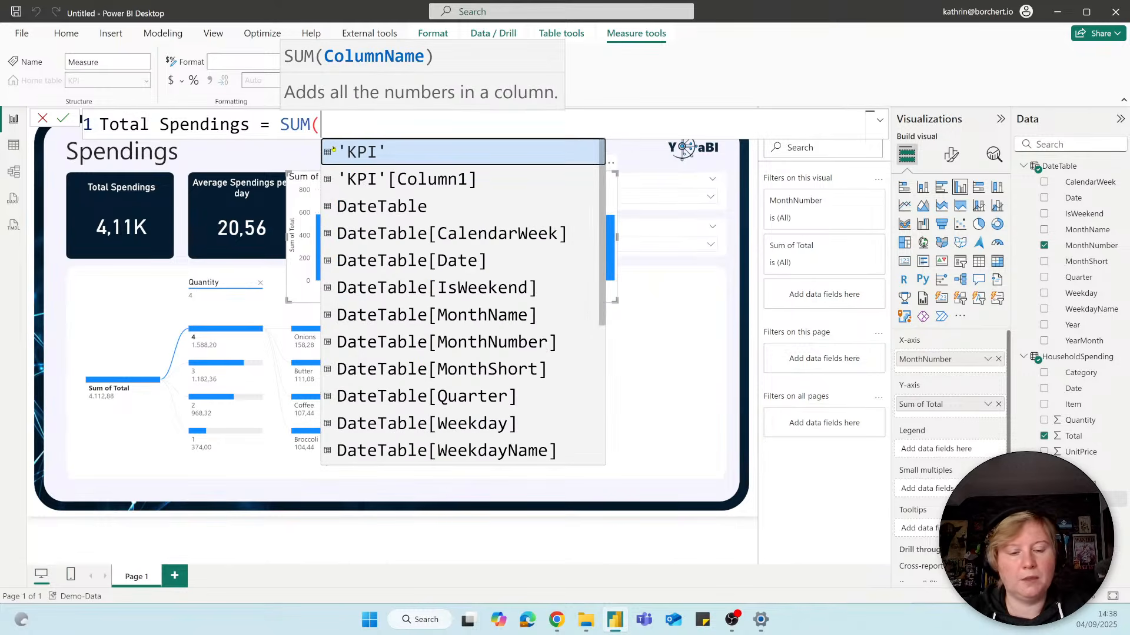
type("tot")
left_click(402, 152)
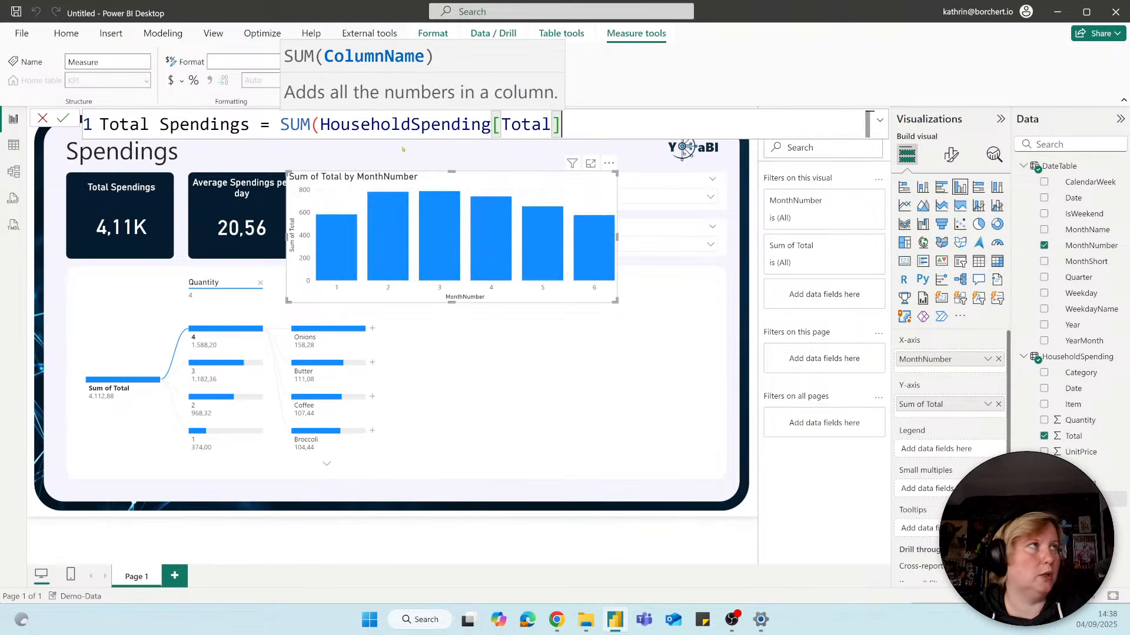
type(")")
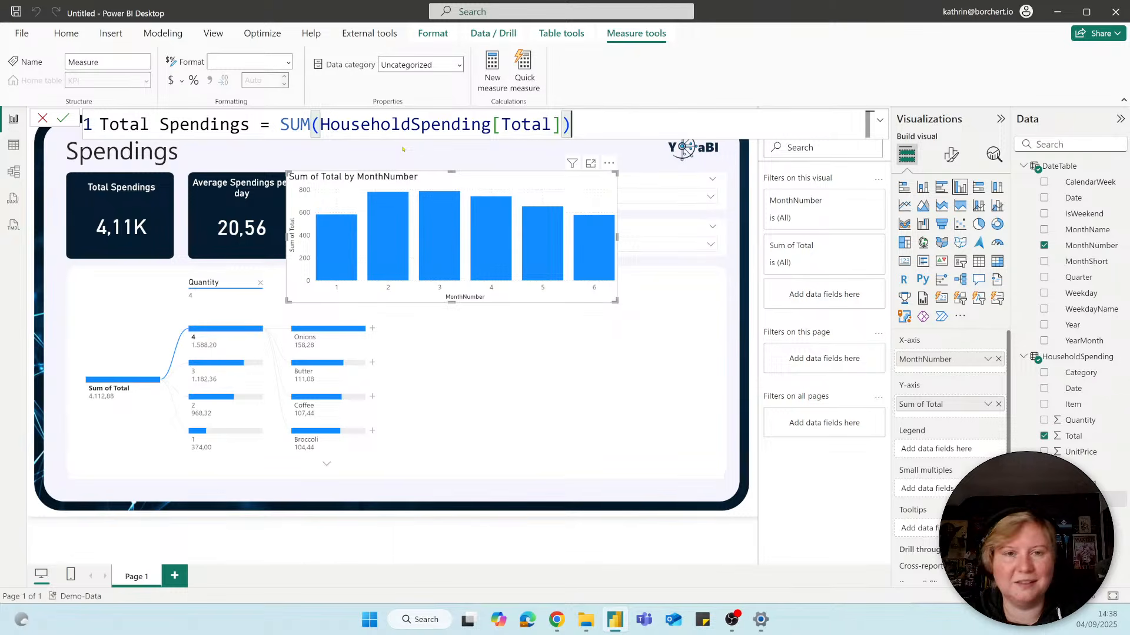
key("Return")
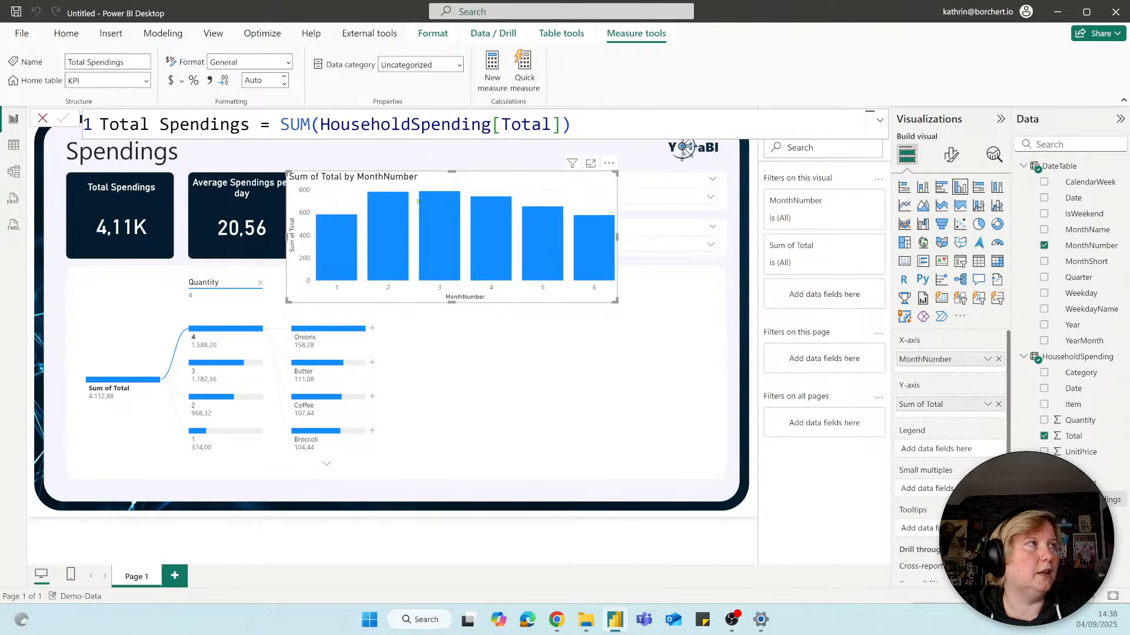
Start another measure in the KPI table and select the Previous Month formula in README_ENG.md on the GitHub page in Chrome
mouse_move(448, 249)
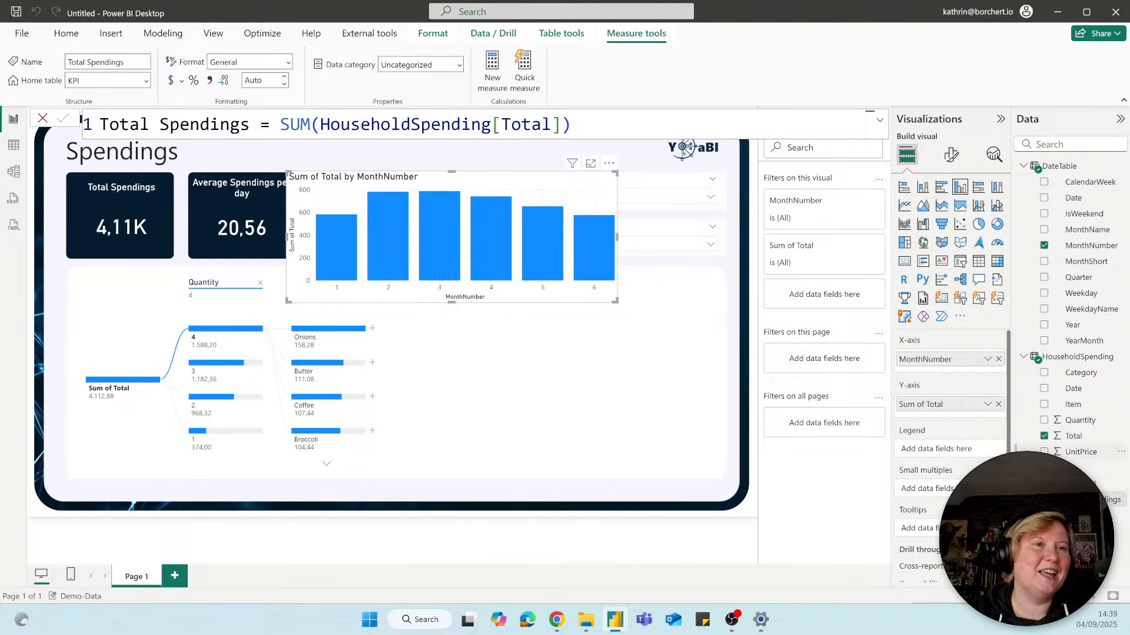
left_click(1120, 469)
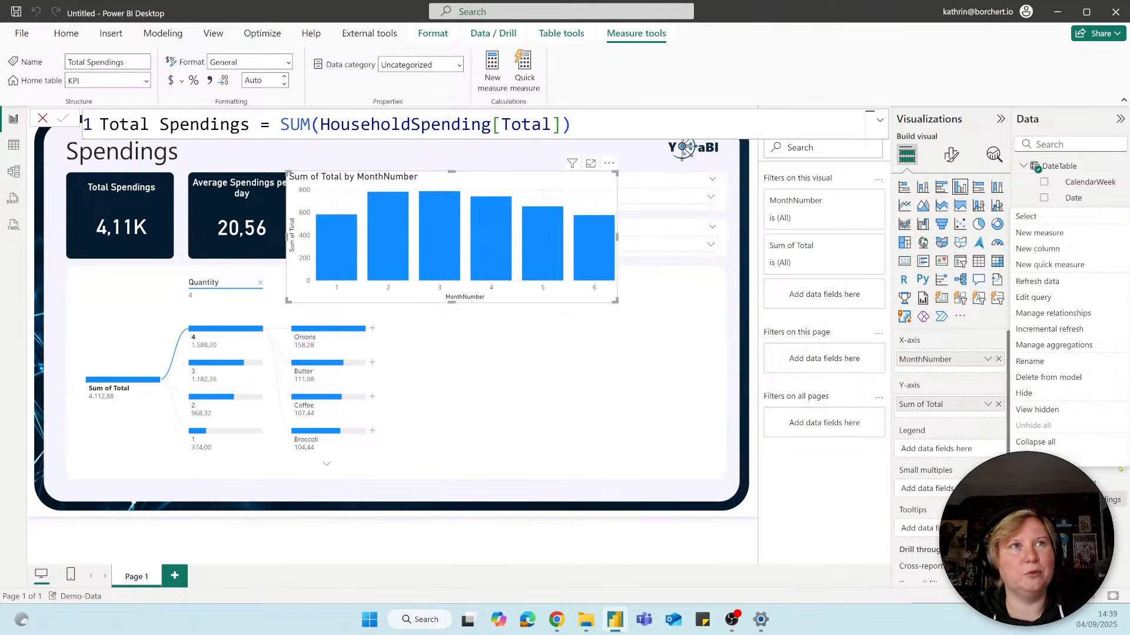
left_click(1031, 234)
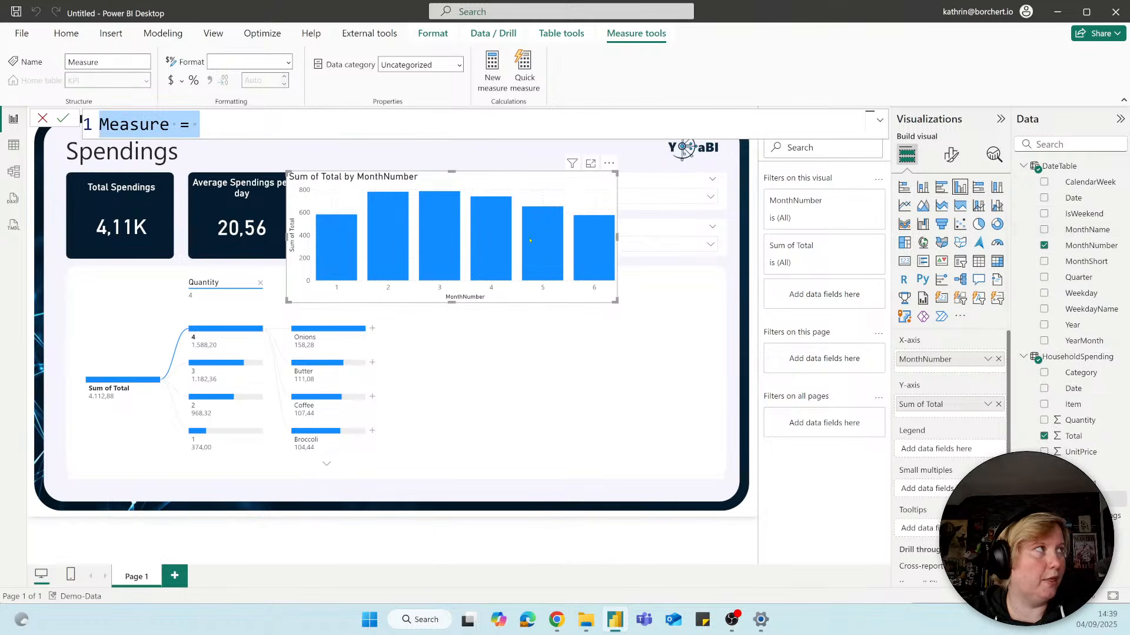
mouse_move(557, 620)
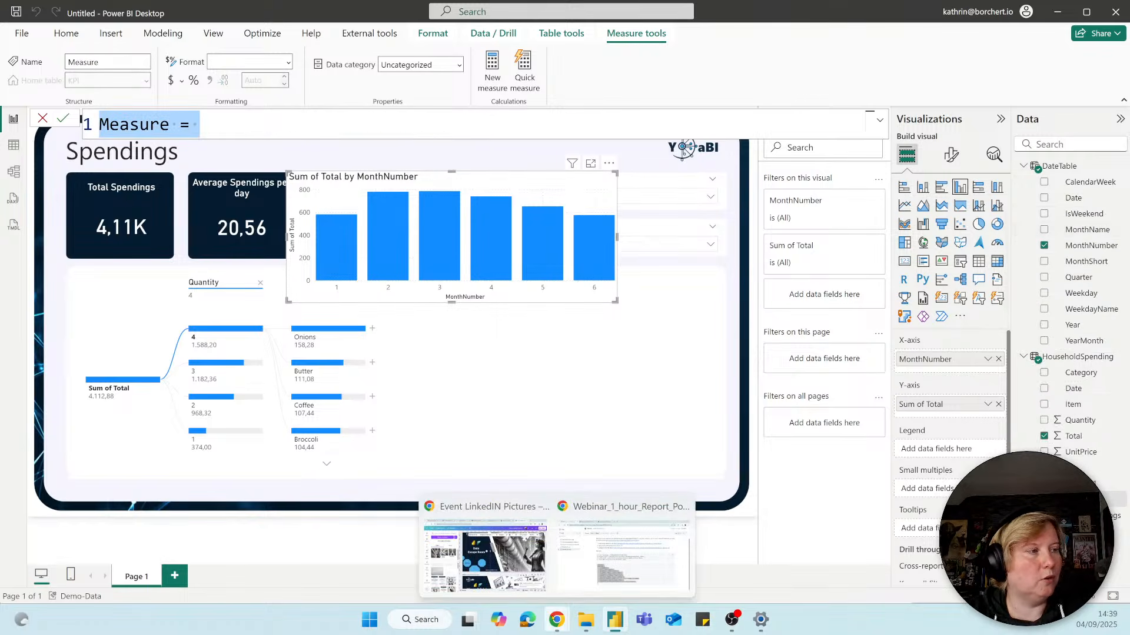
left_click(589, 563)
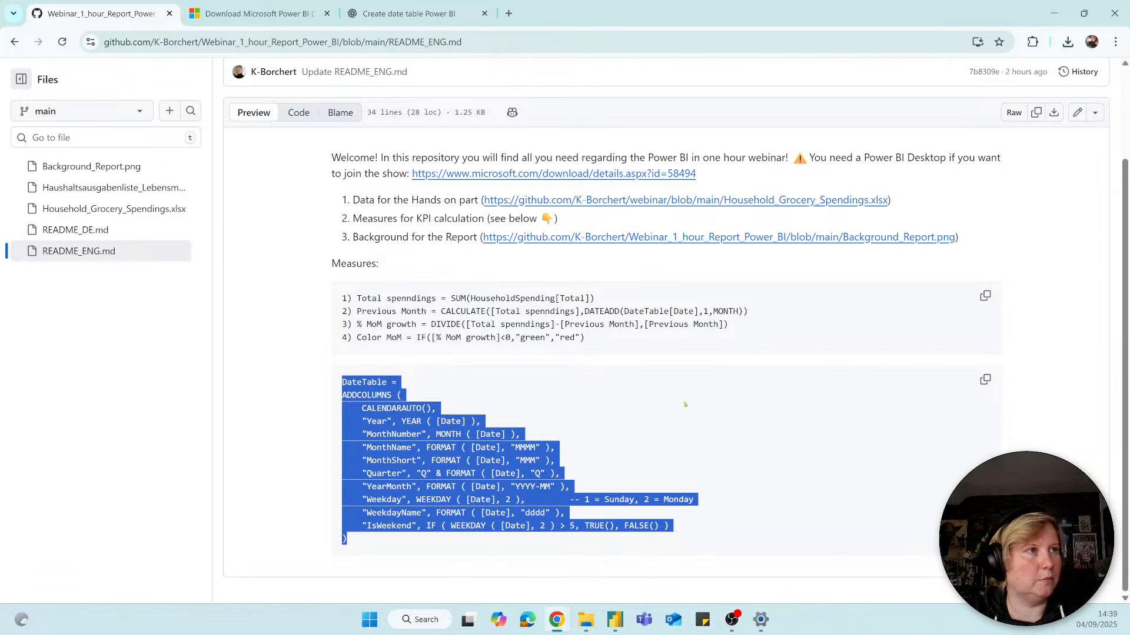
left_click_drag(746, 312, 355, 306)
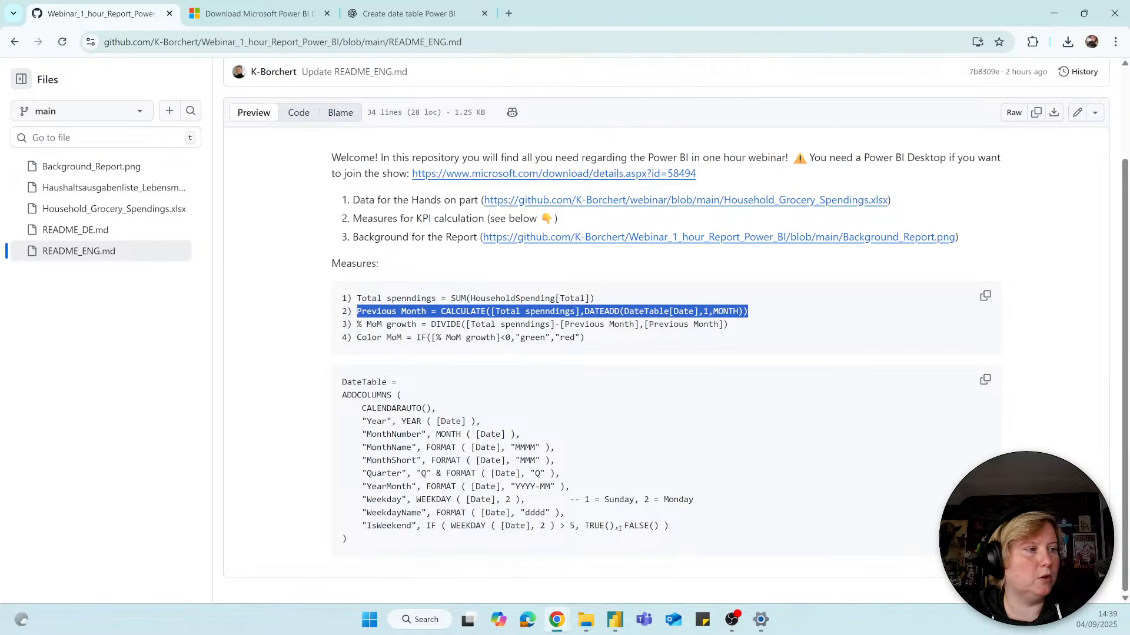
Copy the selected formula into the new measure in Power BI Desktop: Previous Month = CALCULATE([Total spenndings],DATEADD(DateTable[Date],1,MONTH))
mouse_move(601, 621)
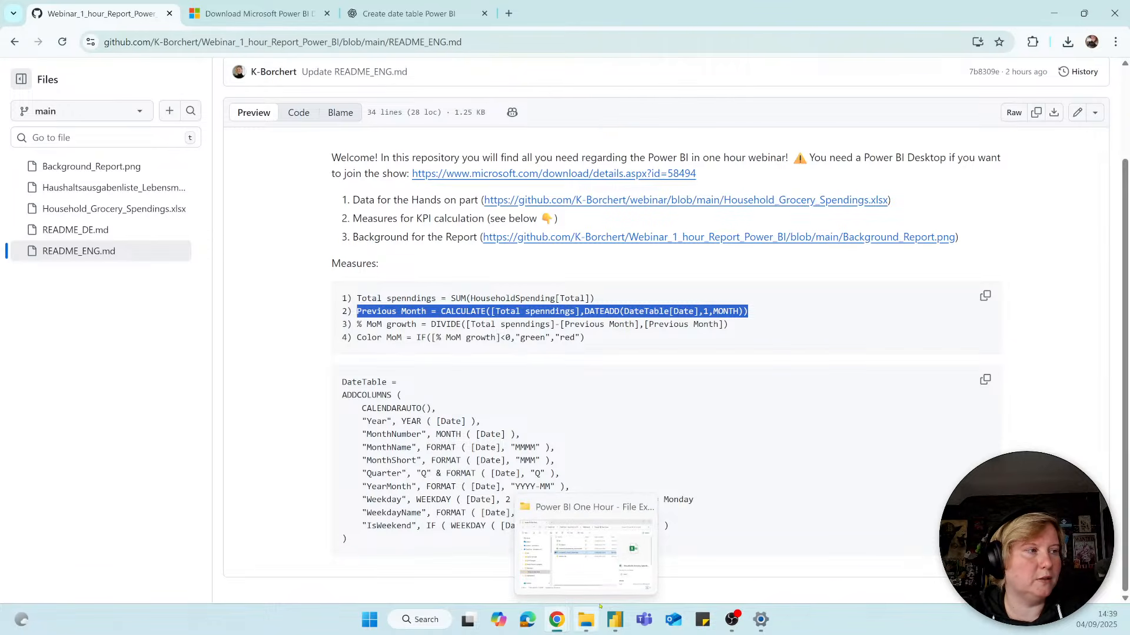
left_click(612, 619)
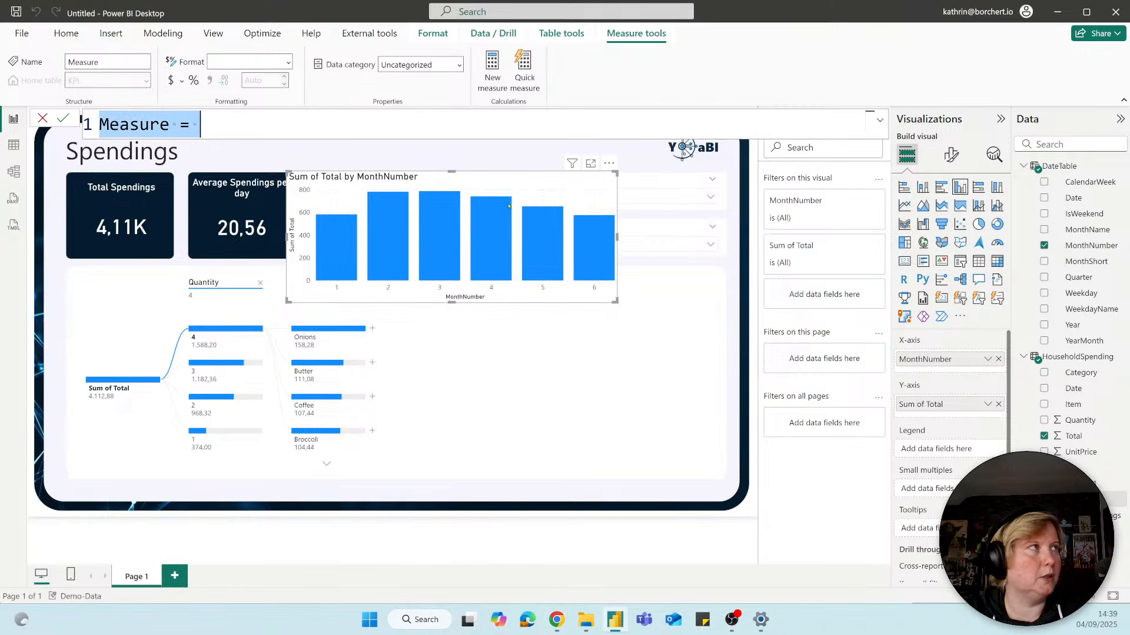
key("ctrl+a")
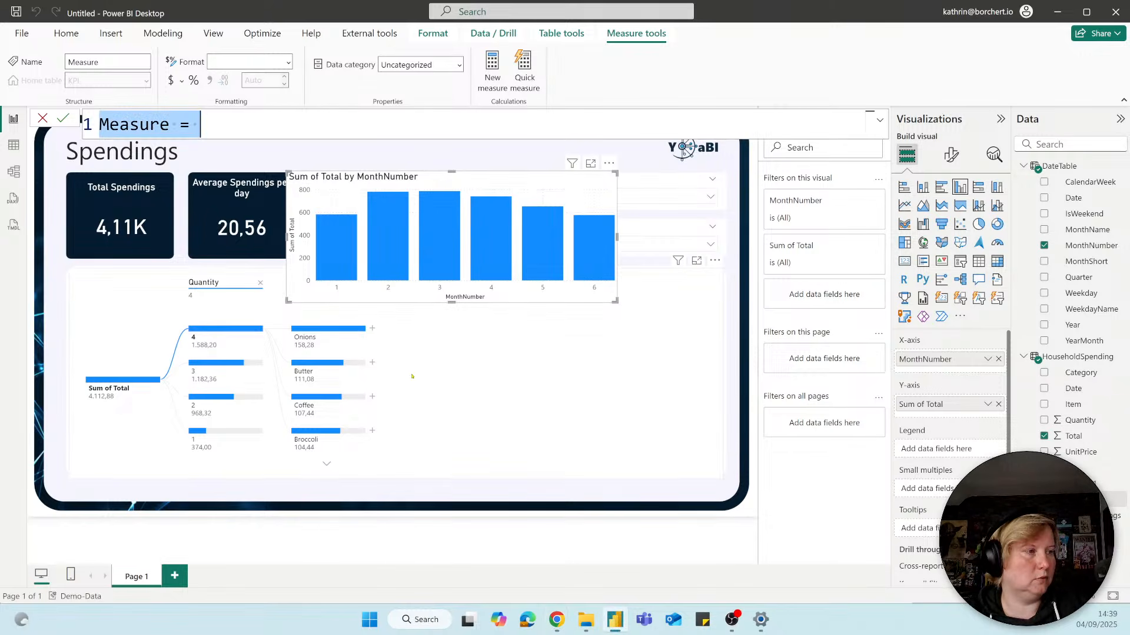
left_click(556, 619)
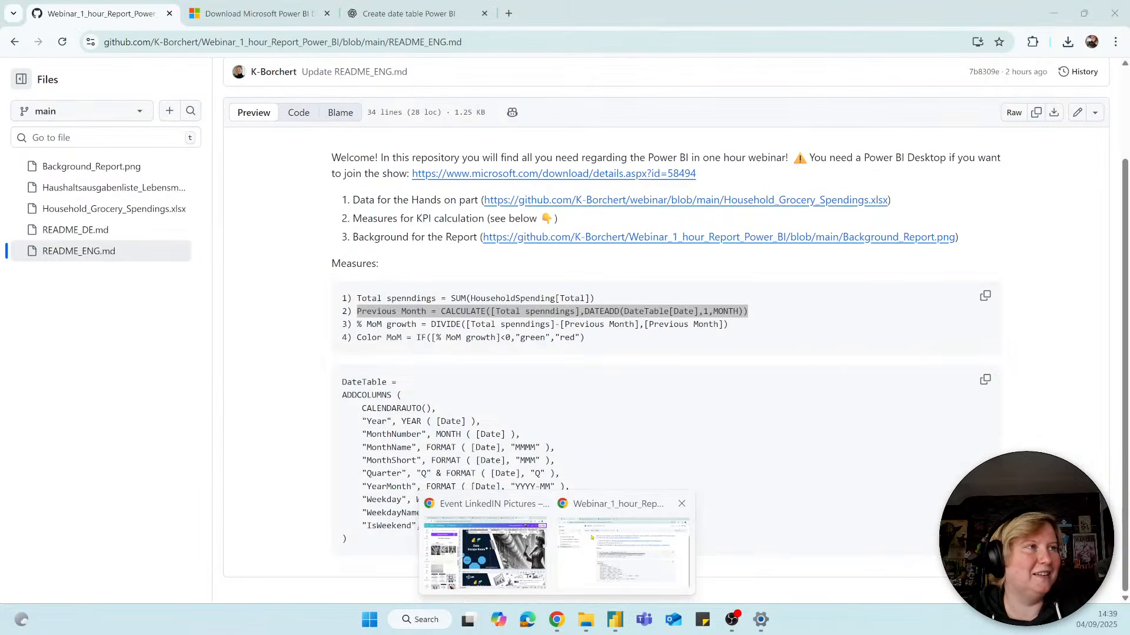
left_click(627, 553)
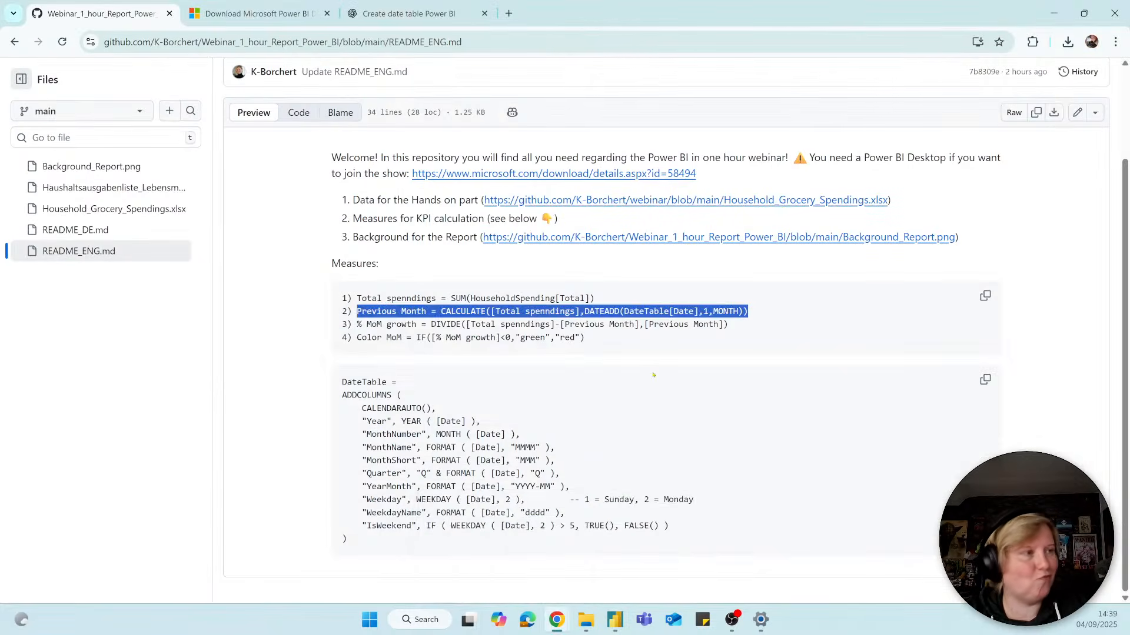
left_click(615, 619)
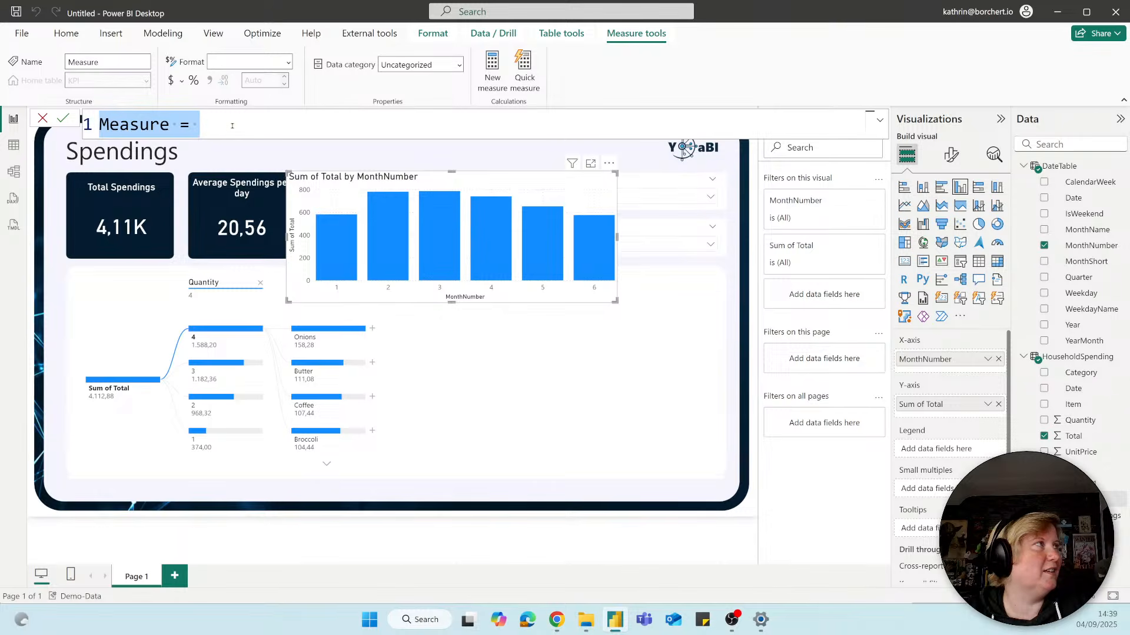
type("Previous Month = CALCULATE([Total spenndings],DATEADD(DateTable[Date],1, MONTH))")
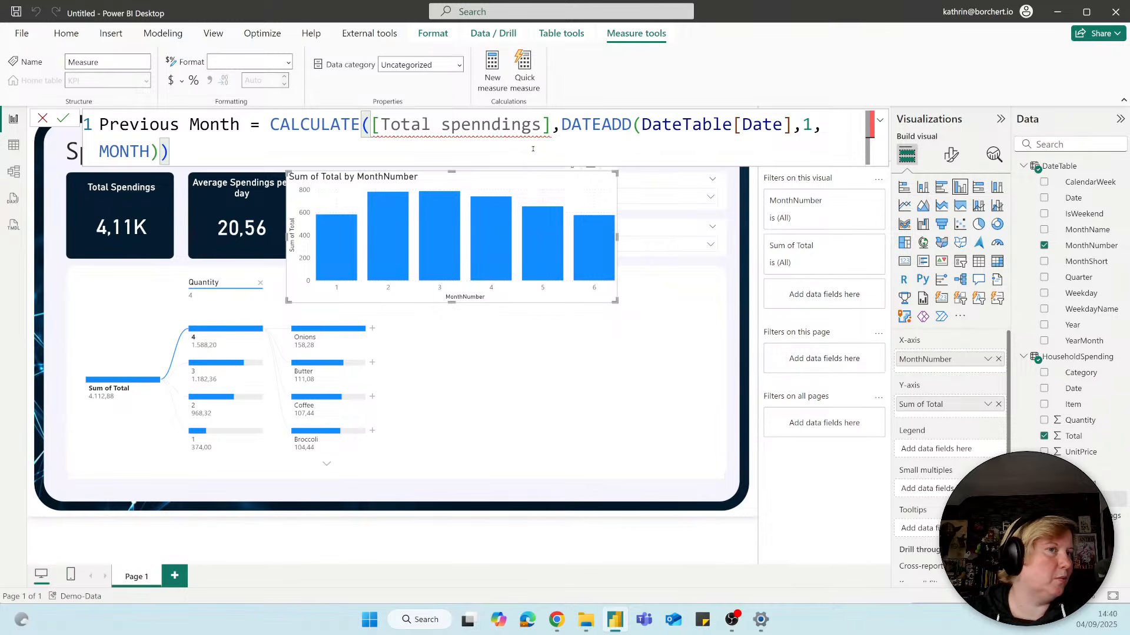
Replace the misspelled [Total spenndings] reference in the Previous Month formula with the [Total Spendings] measure
mouse_move(492, 126)
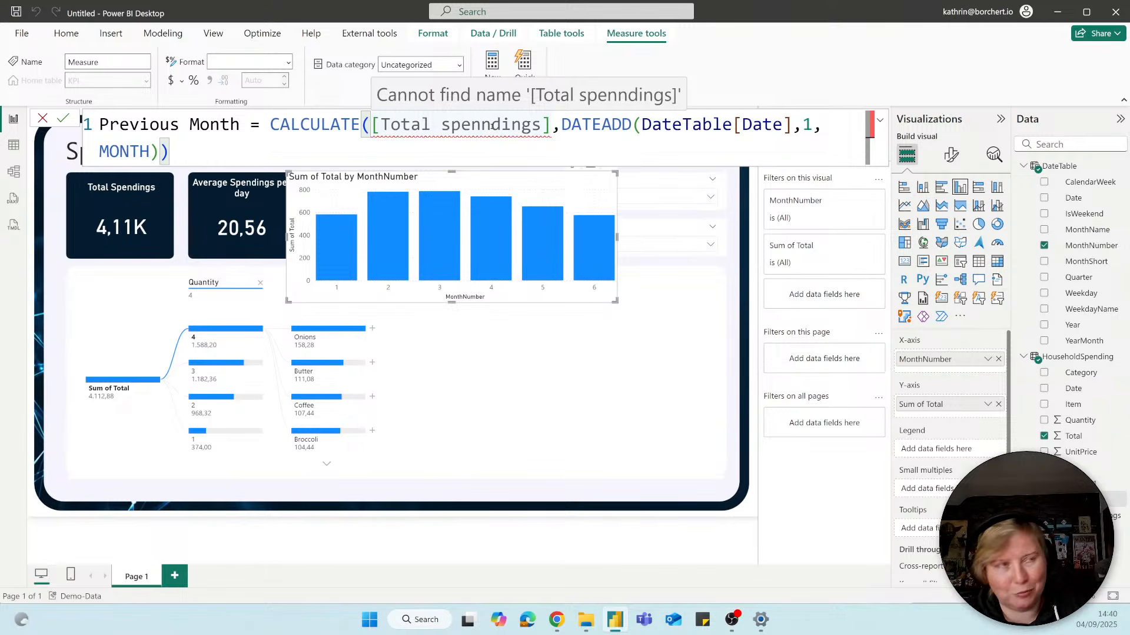
left_click(550, 125)
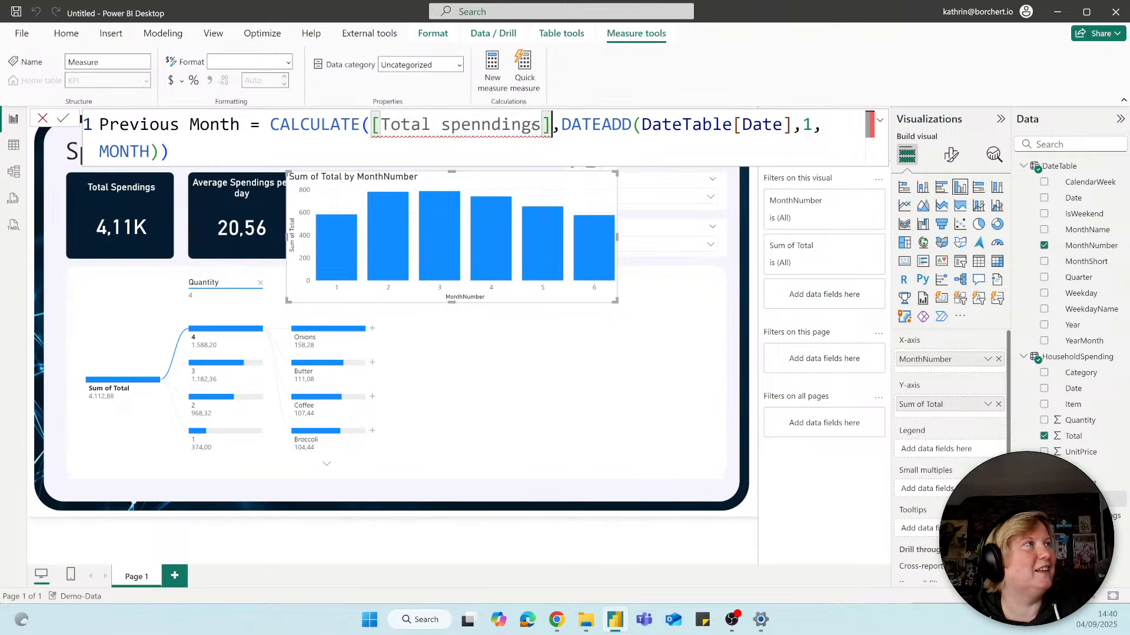
left_click_drag(534, 126, 371, 126)
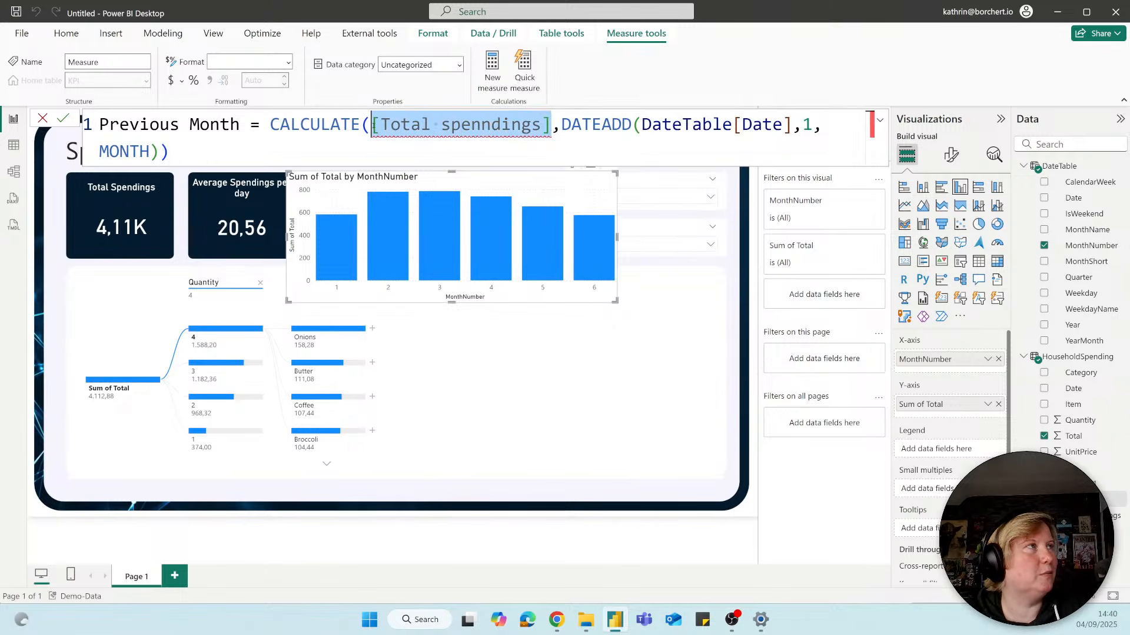
key("Delete")
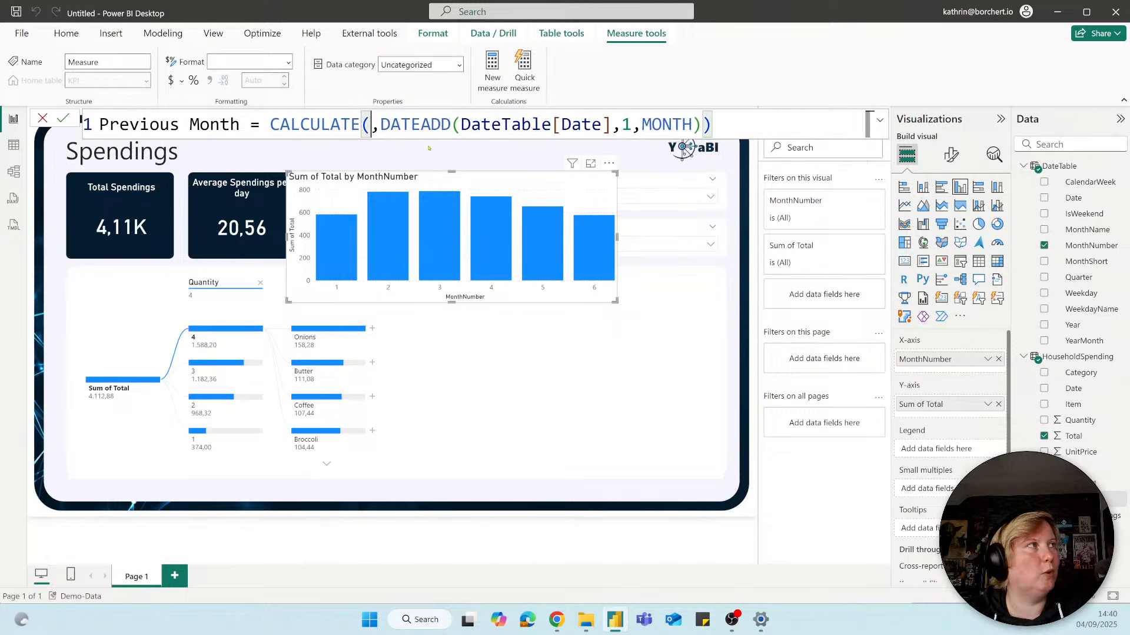
type("tot")
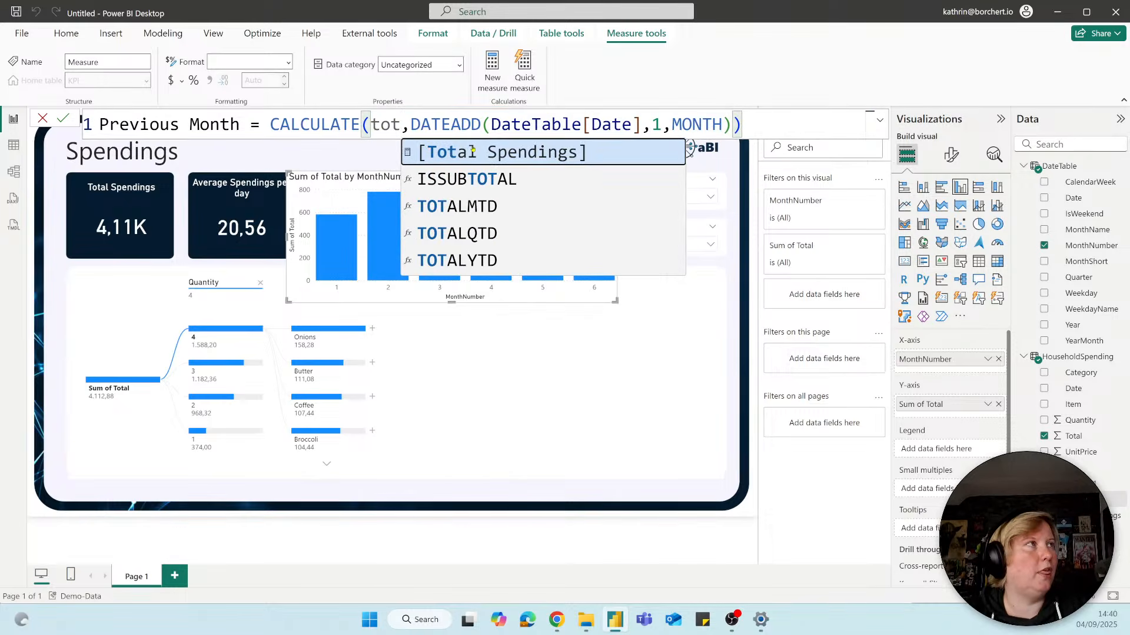
left_click(473, 150)
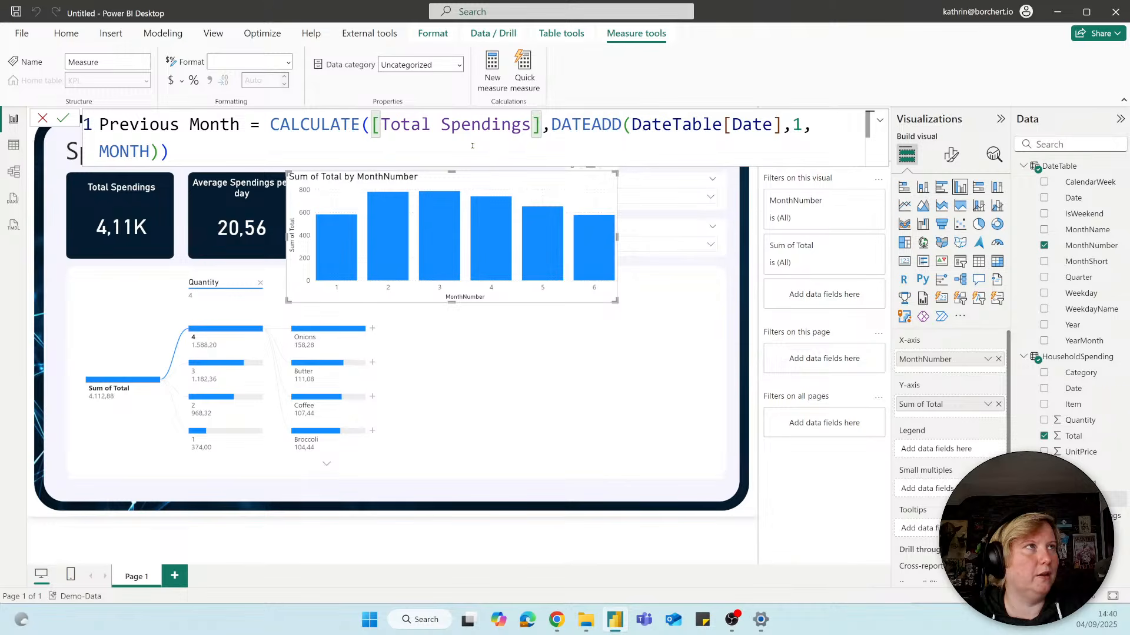
left_click(657, 151)
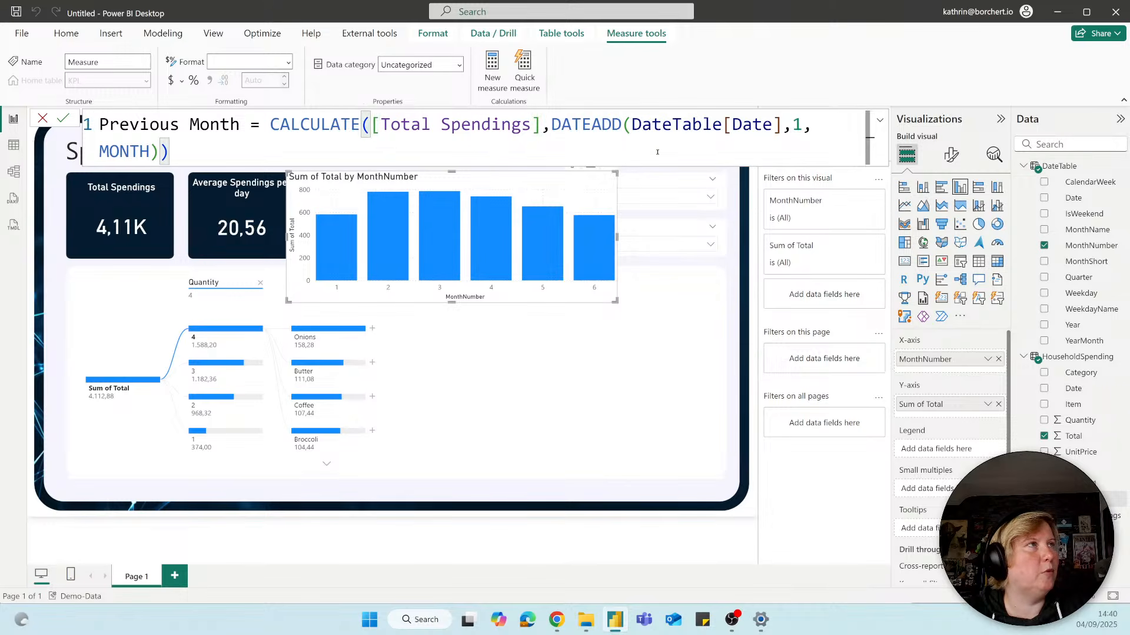
Check the DateTable[Date] argument in the Previous Month formula and commit the measure
left_click_drag(631, 124, 782, 125)
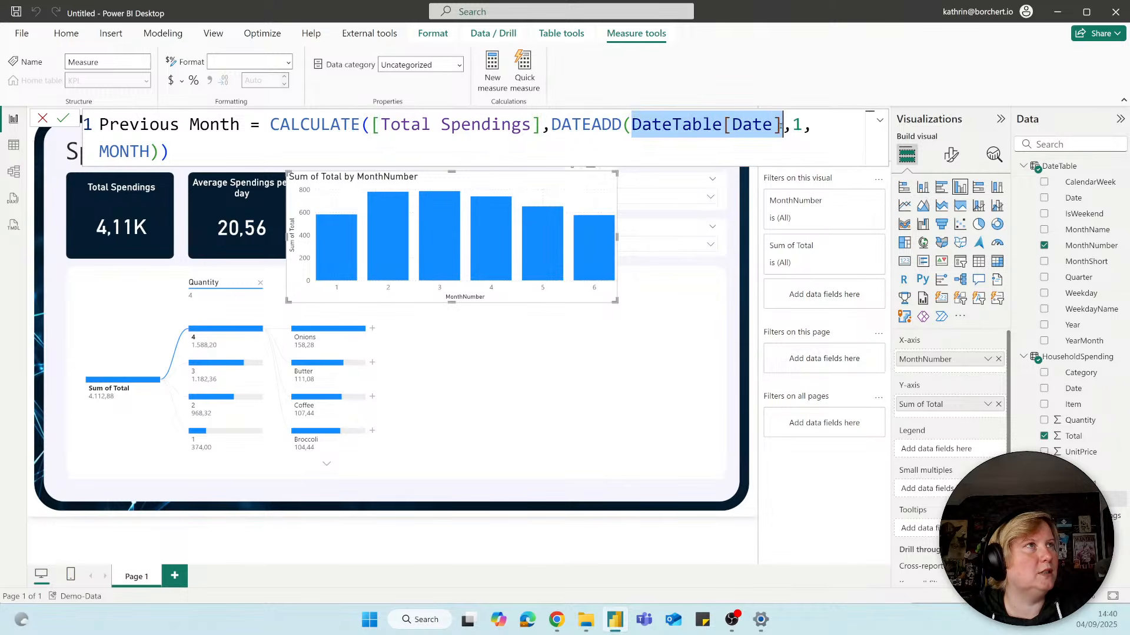
left_click(579, 149)
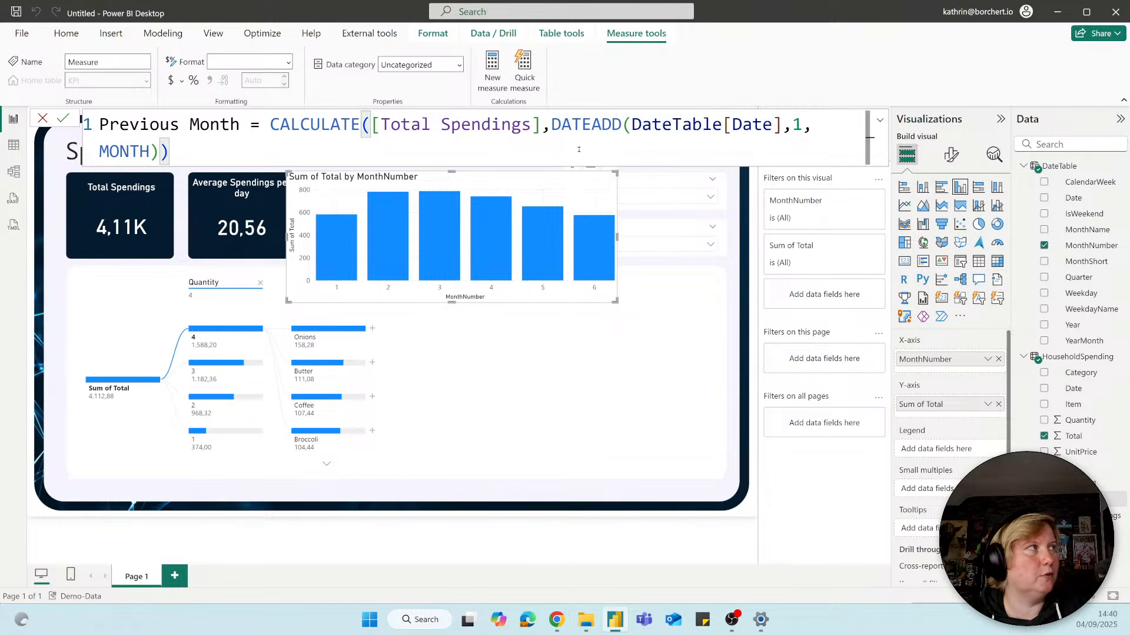
key("Return")
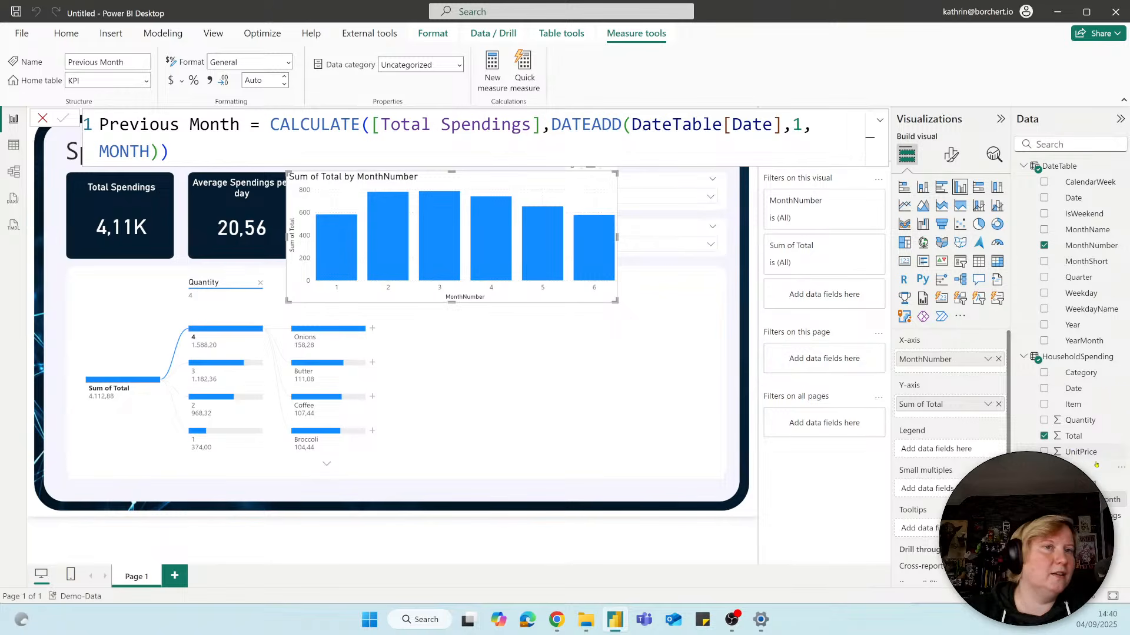
Start another measure in the KPI table named % Growth, with the DIVIDE function as its expression
left_click(1118, 467)
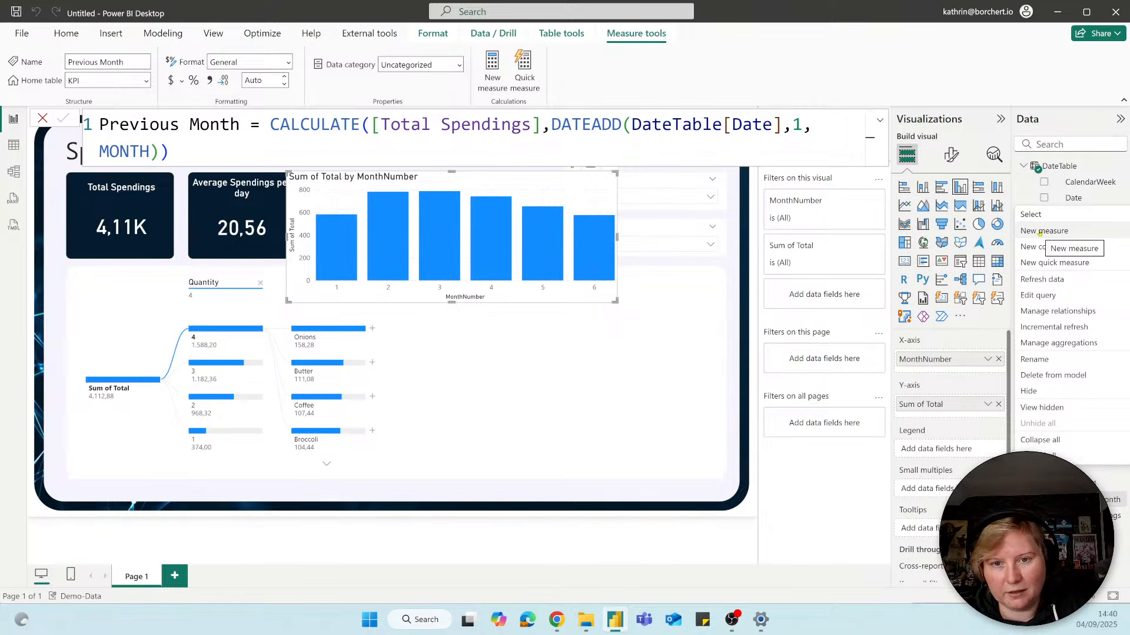
left_click(1040, 231)
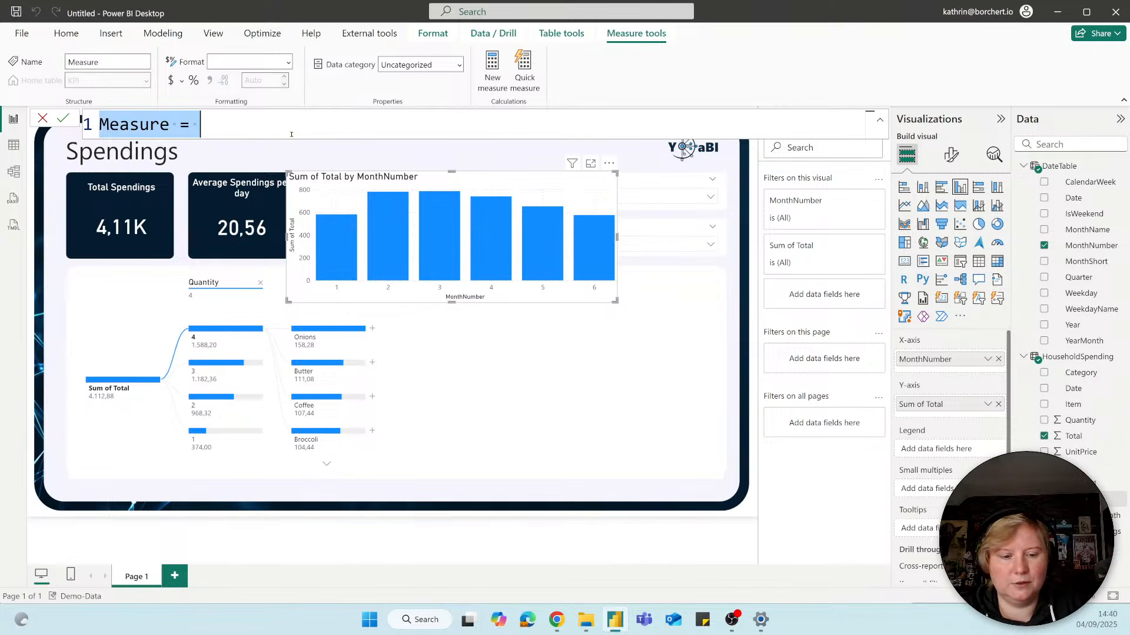
type("%")
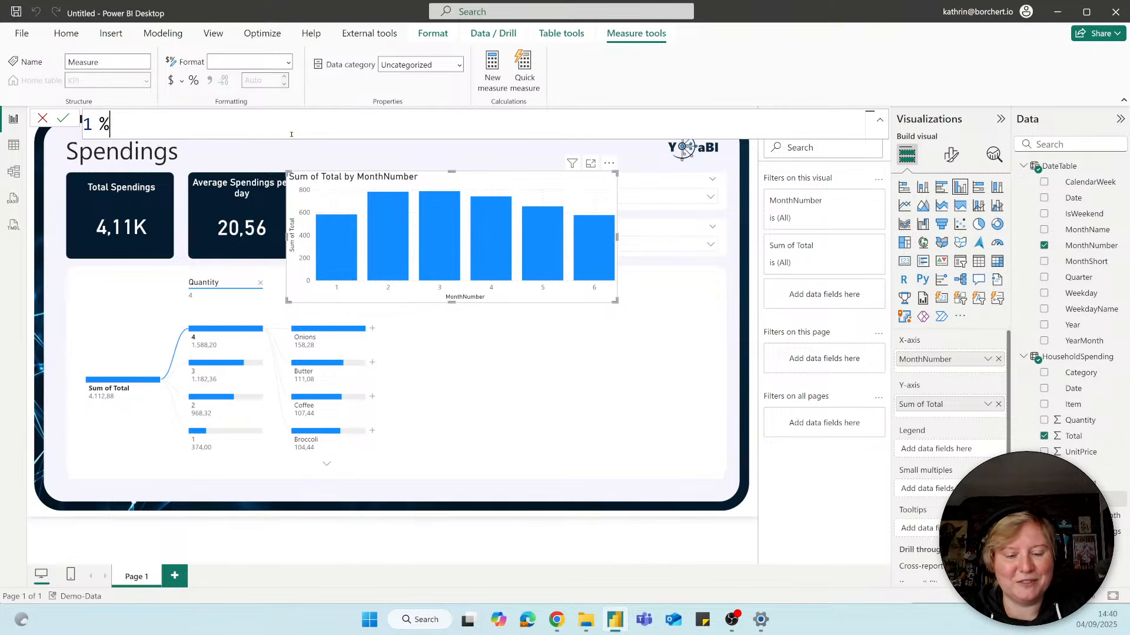
type(" Growth ")
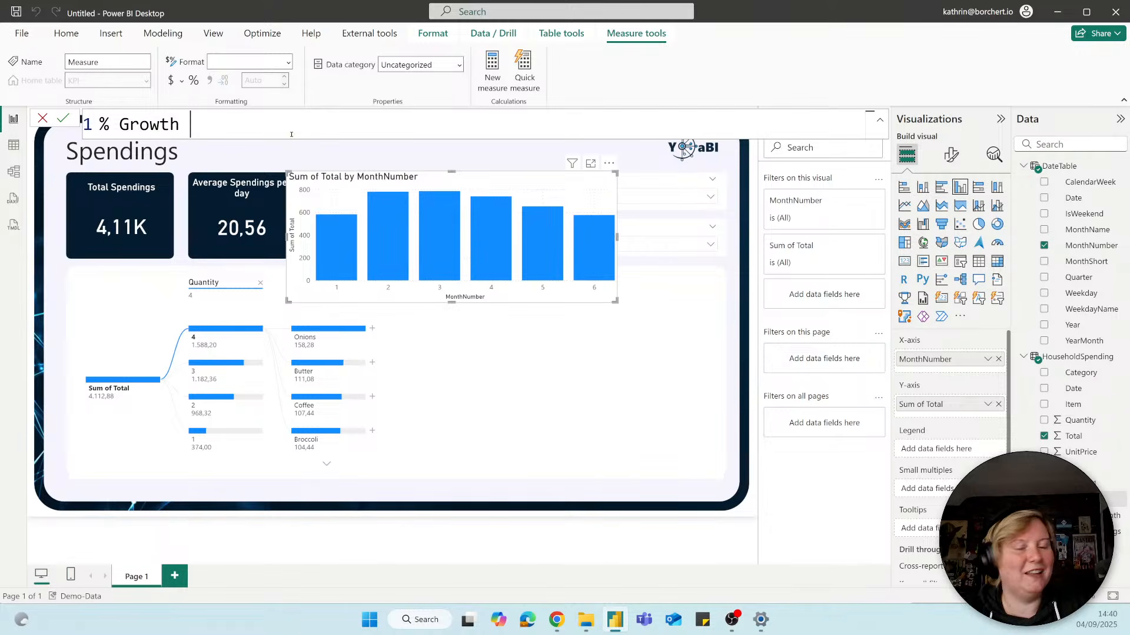
type("= Div")
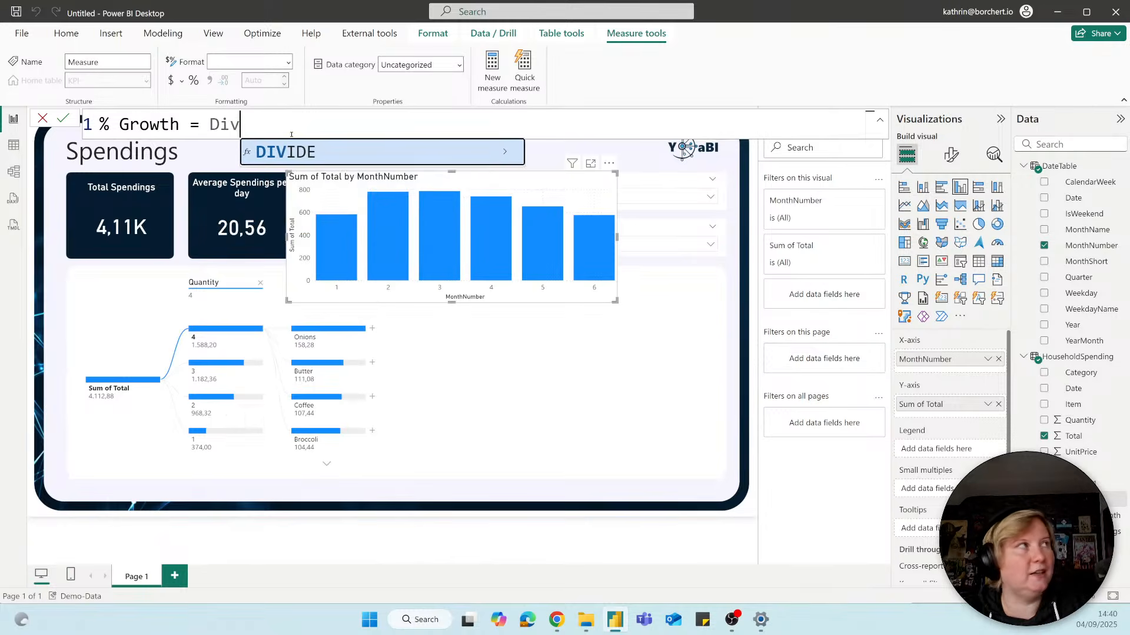
key("Tab")
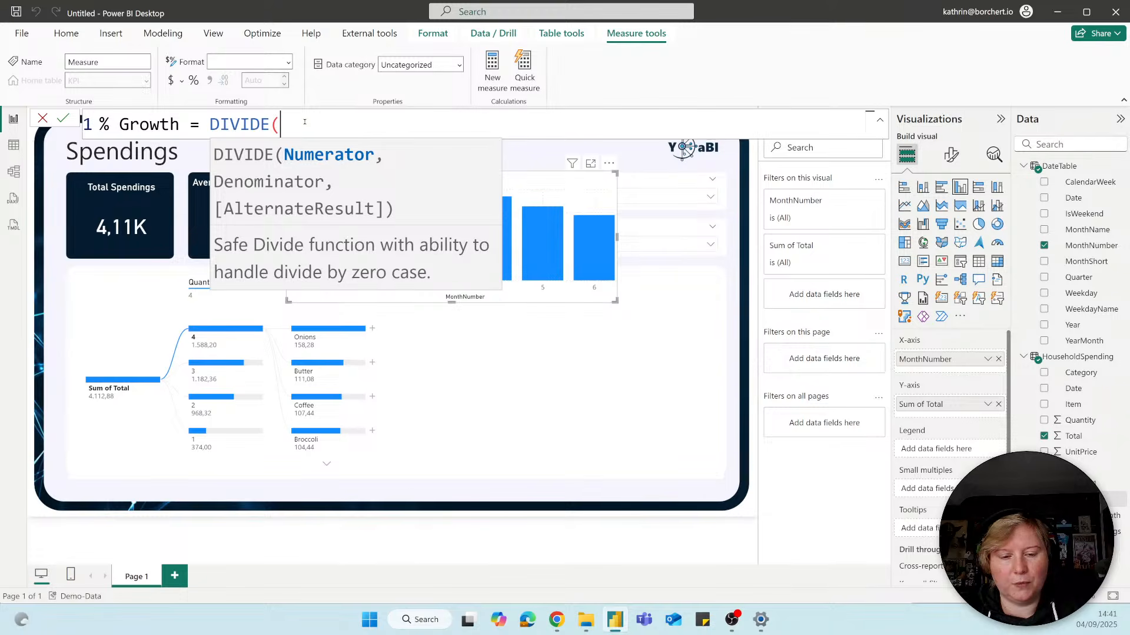
Enter [Total Spendings]-[Previous Month] as the numerator of the DIVIDE function in the % Growth measure
type("to")
key("Tab")
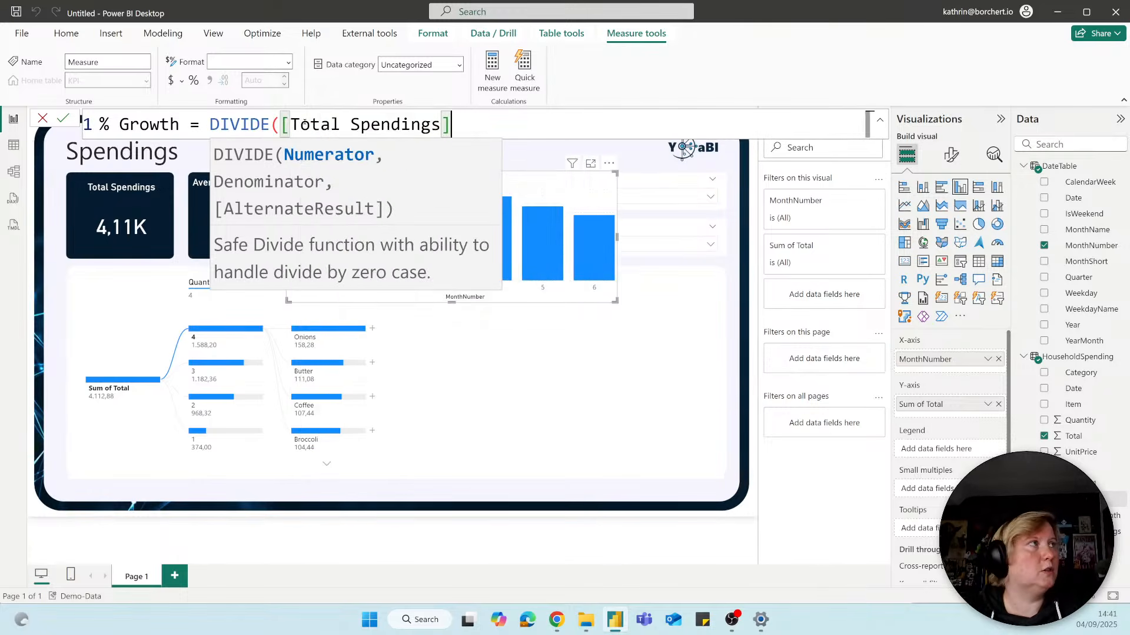
type("-")
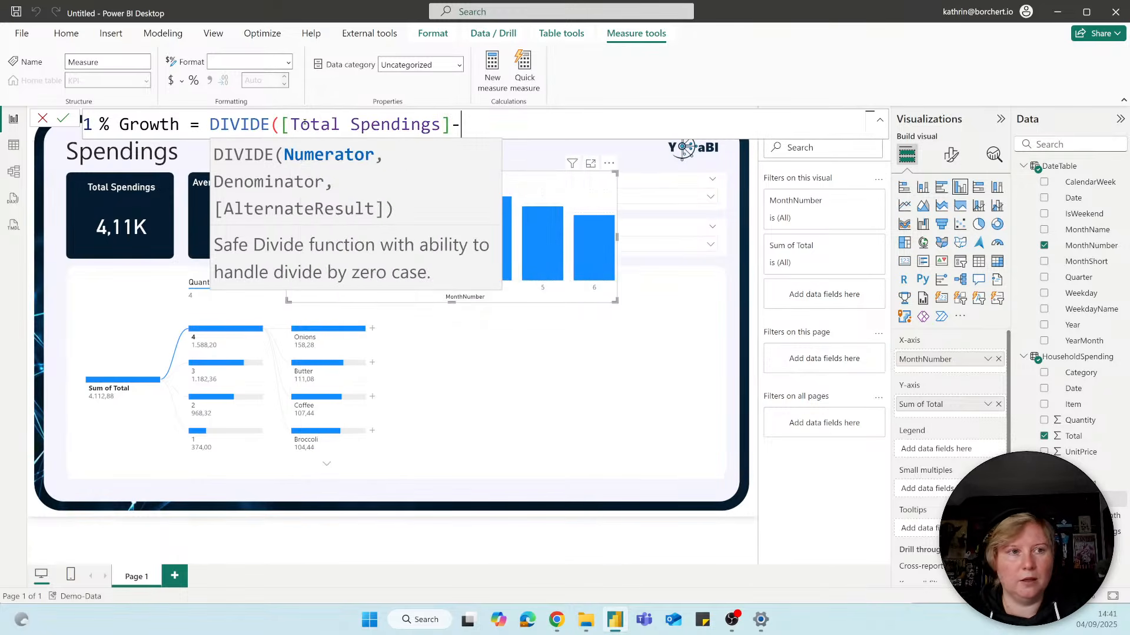
type("P")
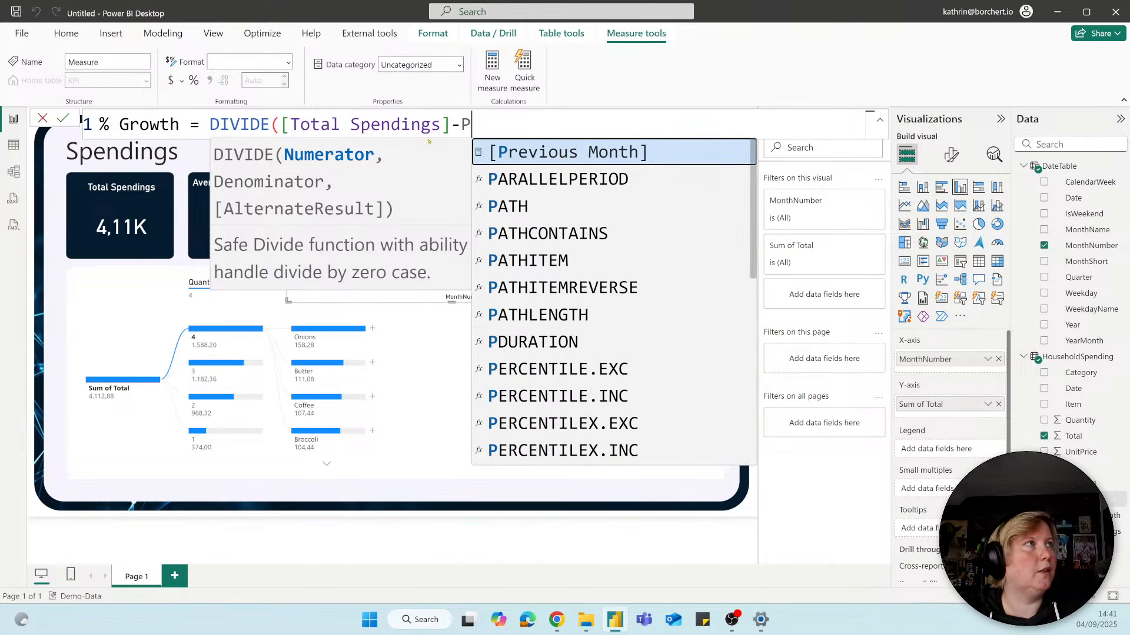
left_click(499, 151)
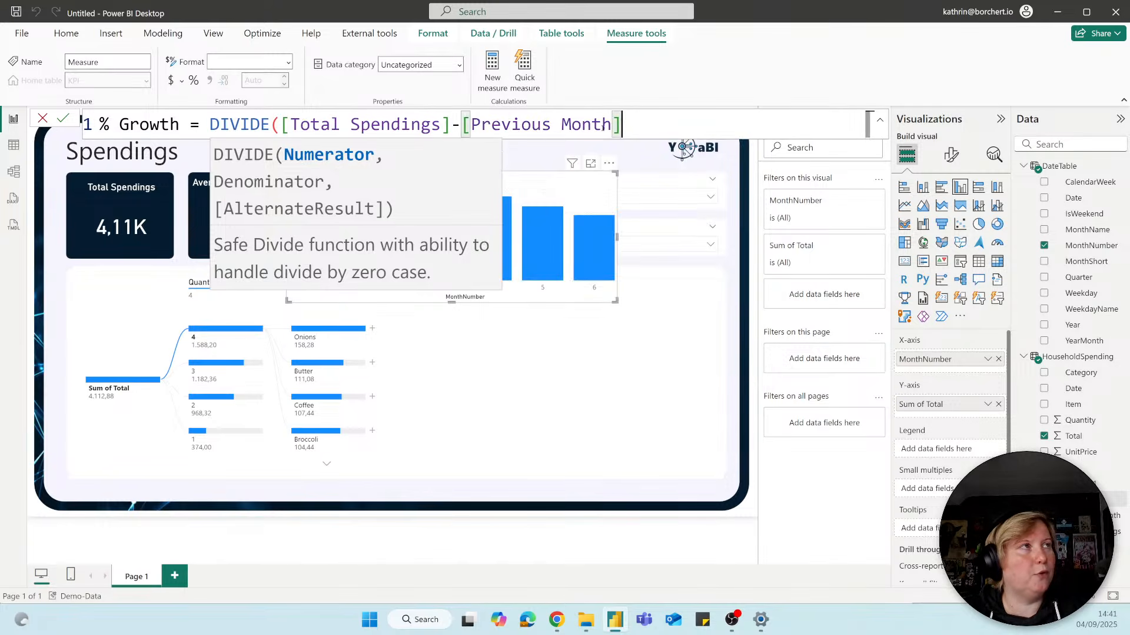
left_click_drag(633, 127, 284, 128)
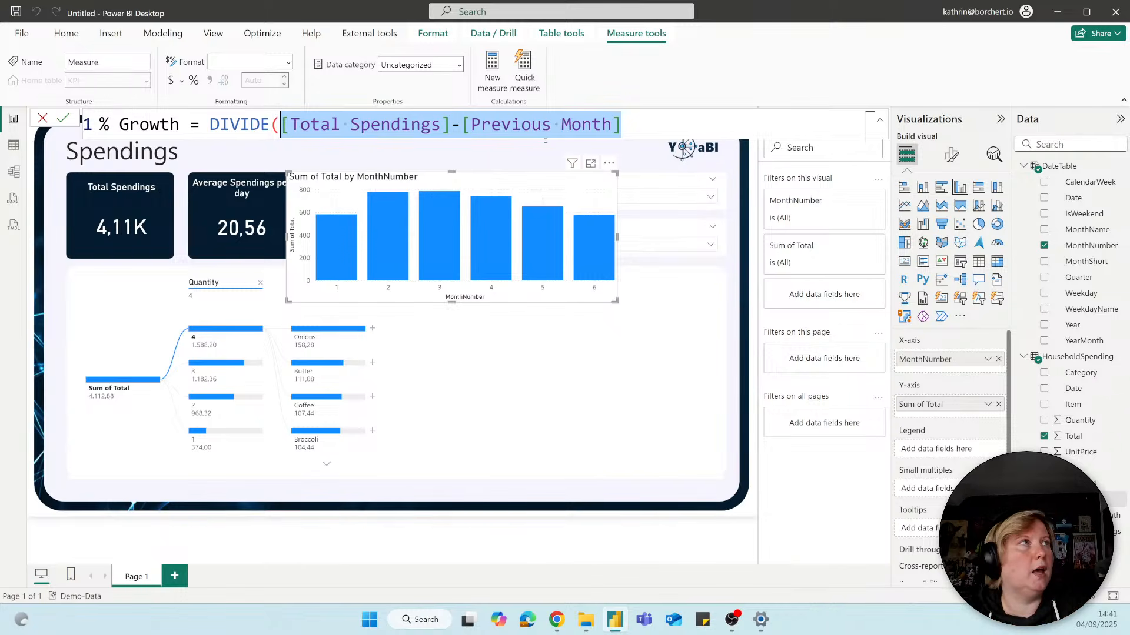
left_click(622, 127)
Set [Previous Month] as the DIVIDE denominator, close the formula and commit the % Growth measure
type(",")
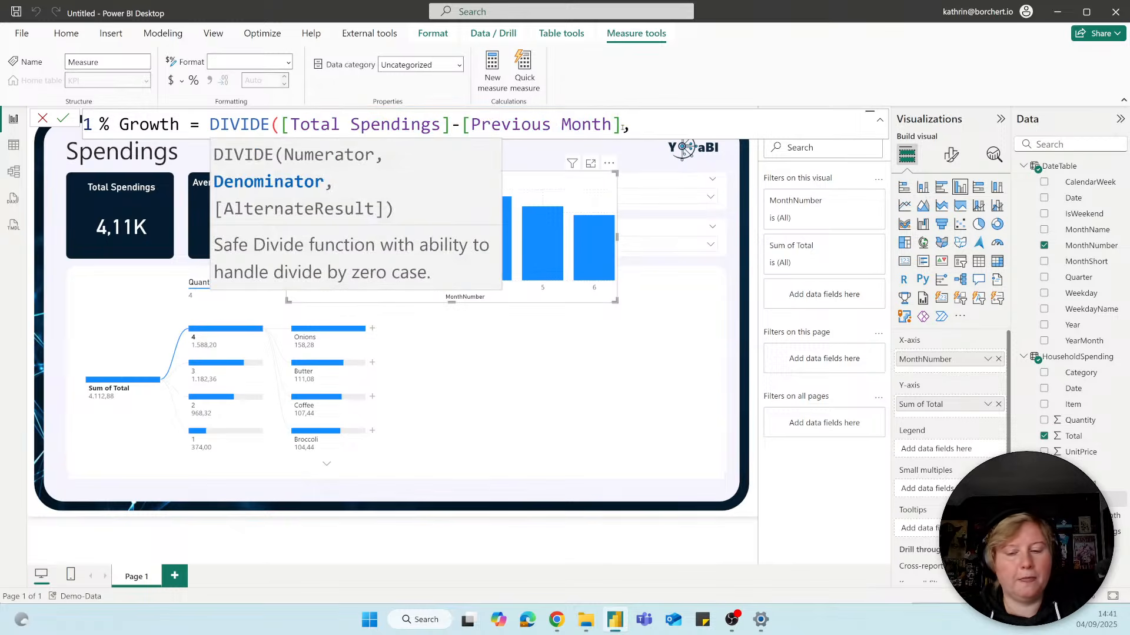
type("pr")
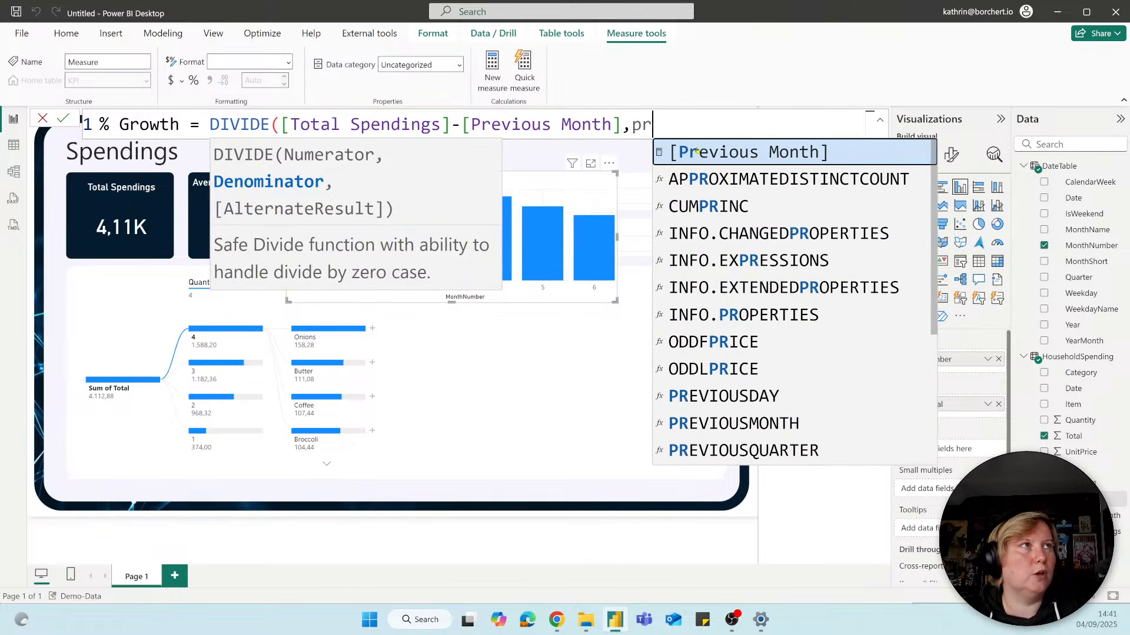
key("Tab")
type(")")
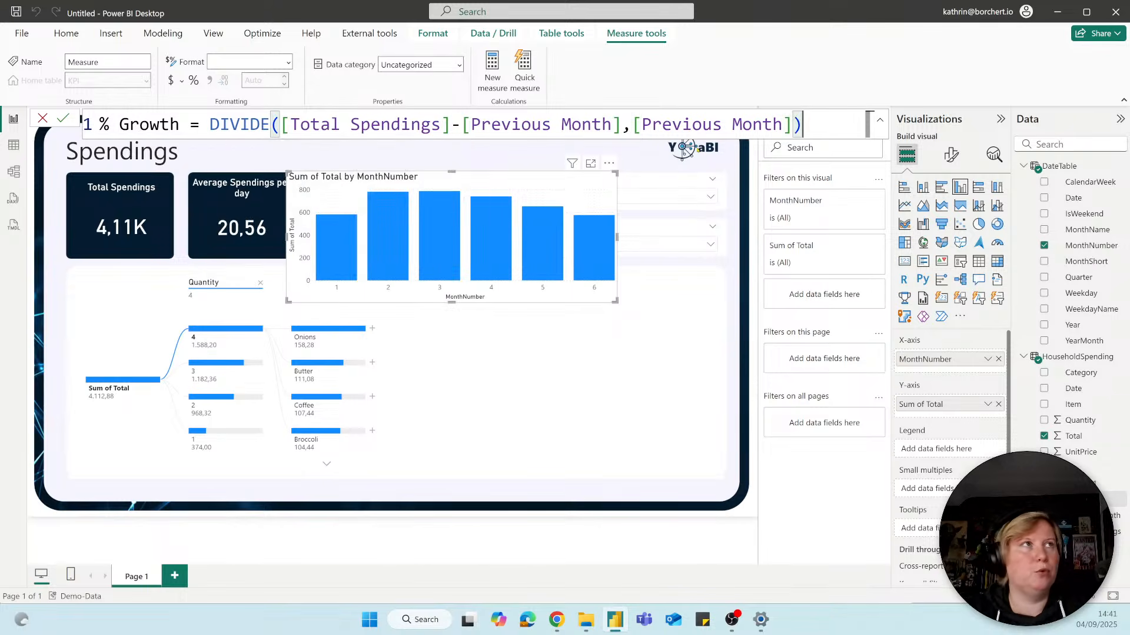
key("Return")
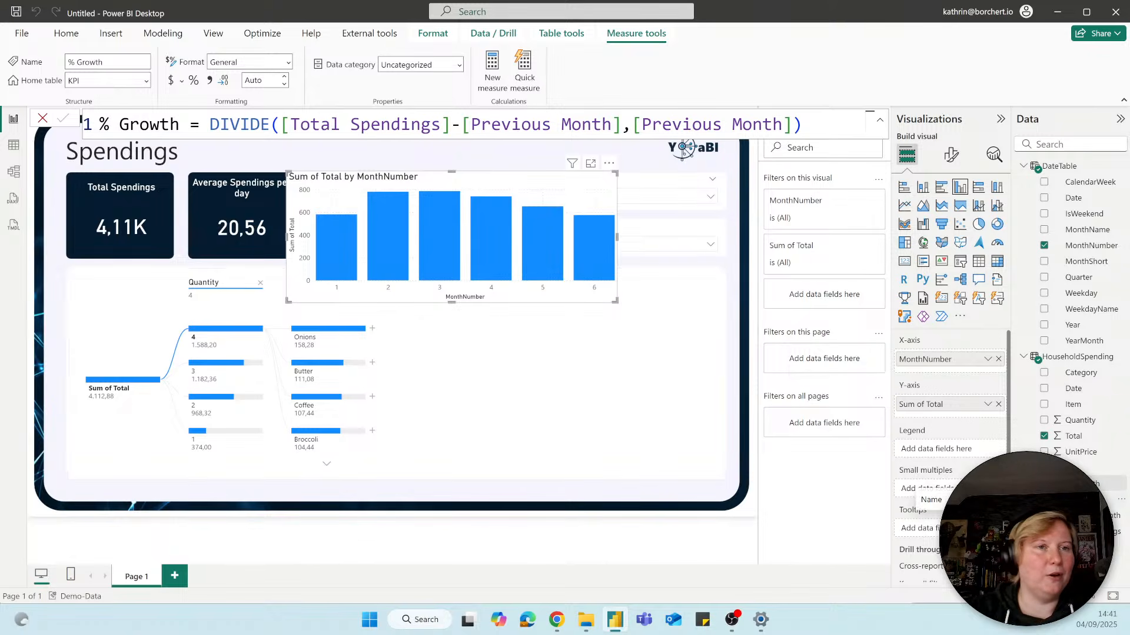
Delete the placeholder column Column1 of the KPI table from the model
right_click(1123, 501)
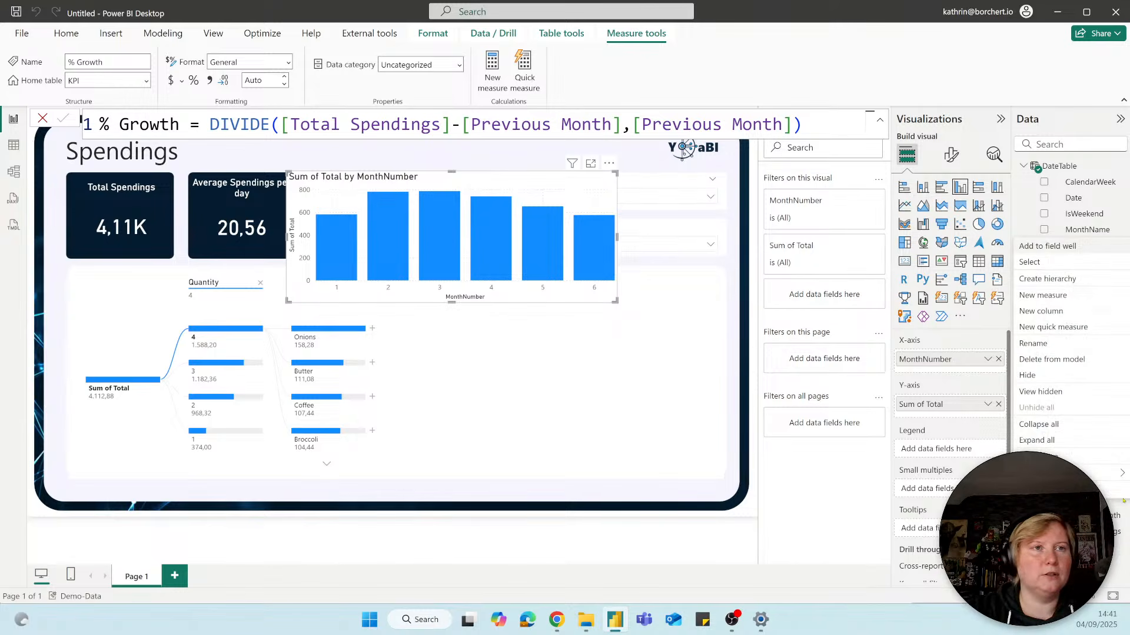
left_click(1043, 359)
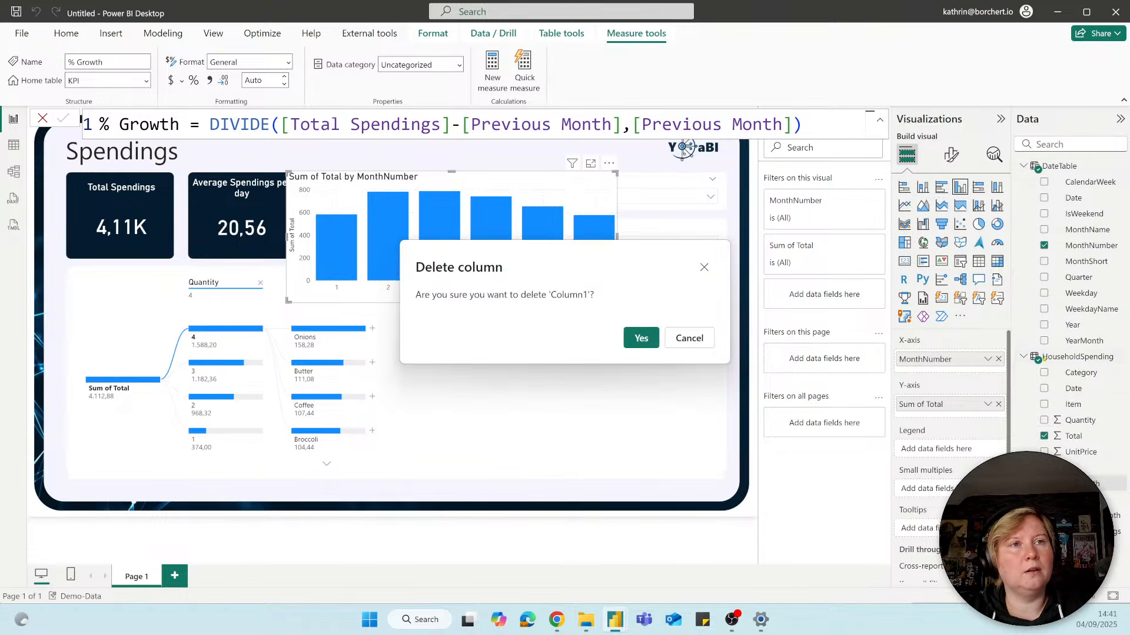
left_click(640, 337)
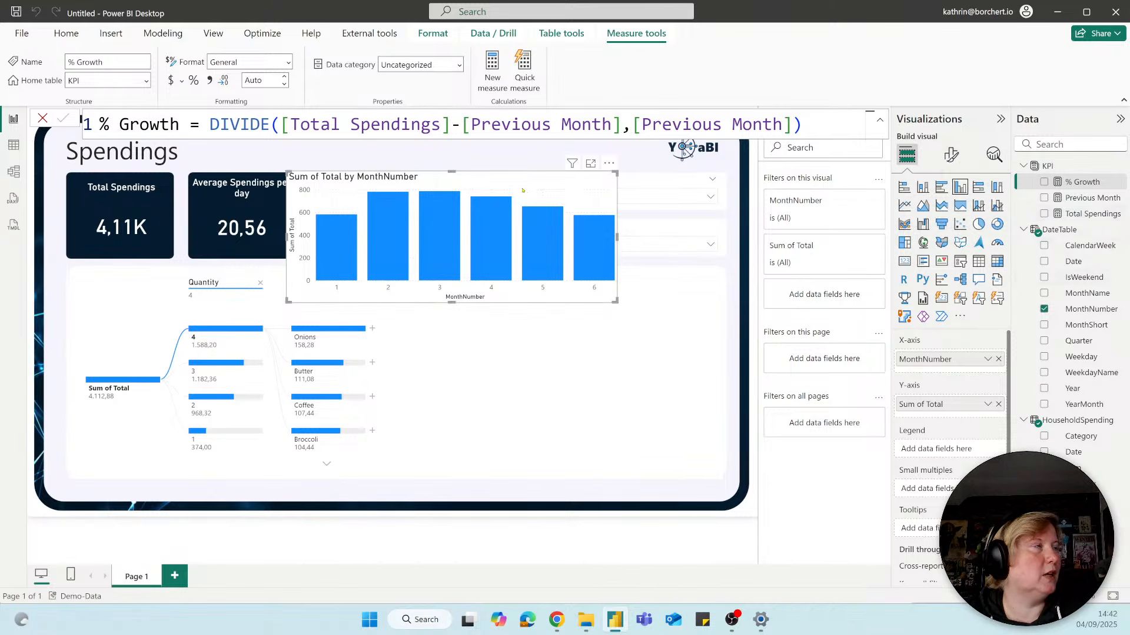
Add the Previous Month measure to the monthly column chart's Y-axis and place it ahead of Sum of Total
left_click_drag(522, 191, 517, 184)
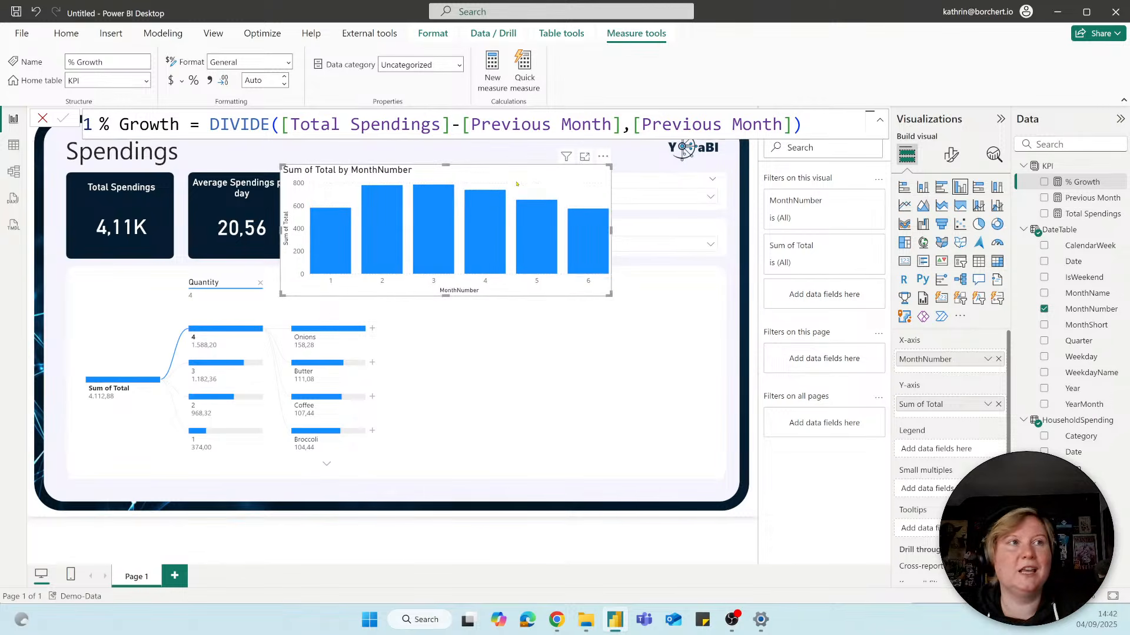
left_click(1044, 198)
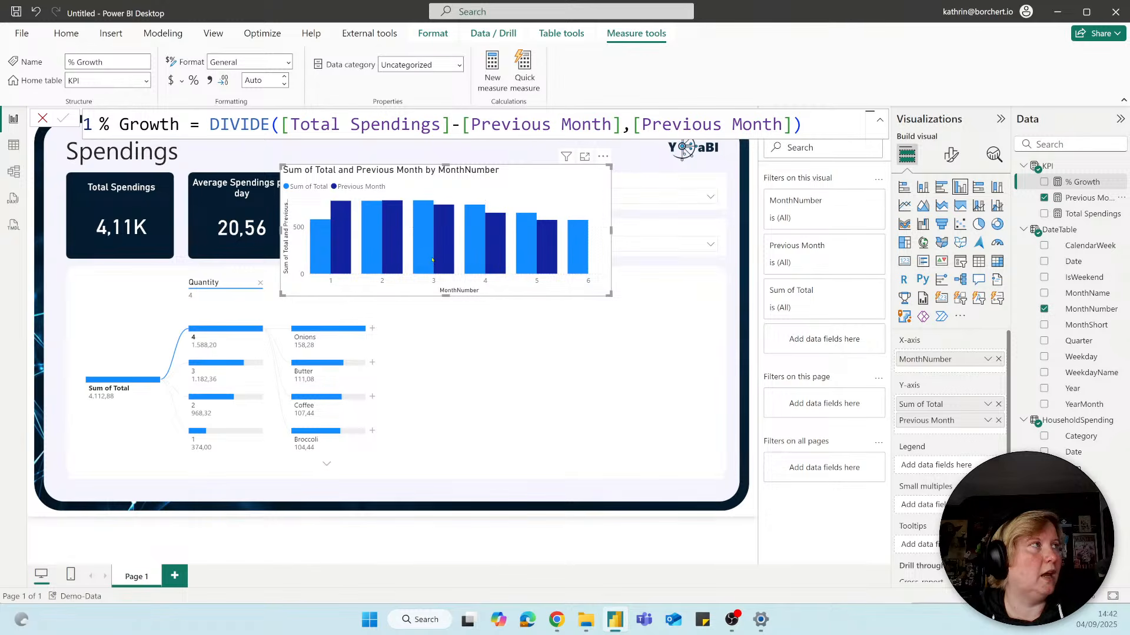
mouse_move(496, 260)
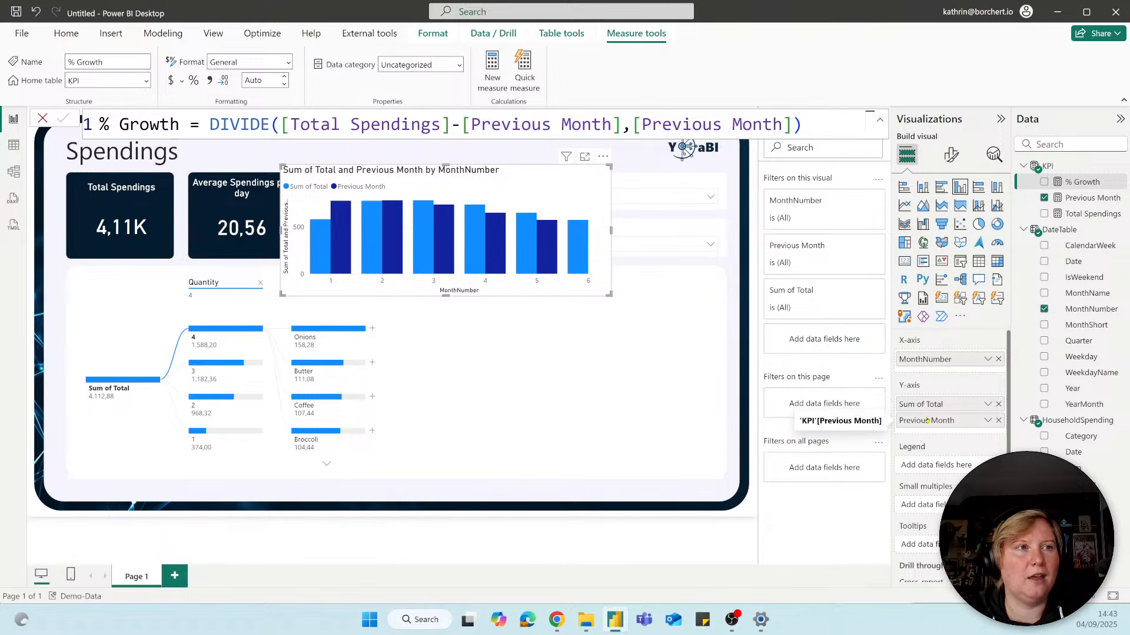
left_click_drag(927, 420, 921, 403)
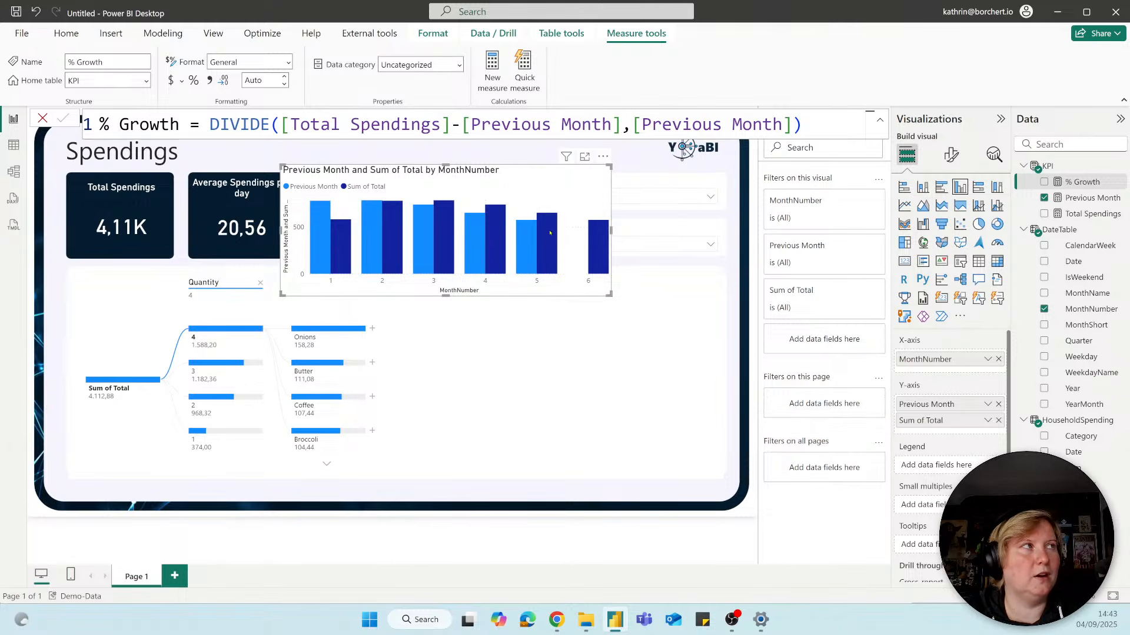
mouse_move(550, 233)
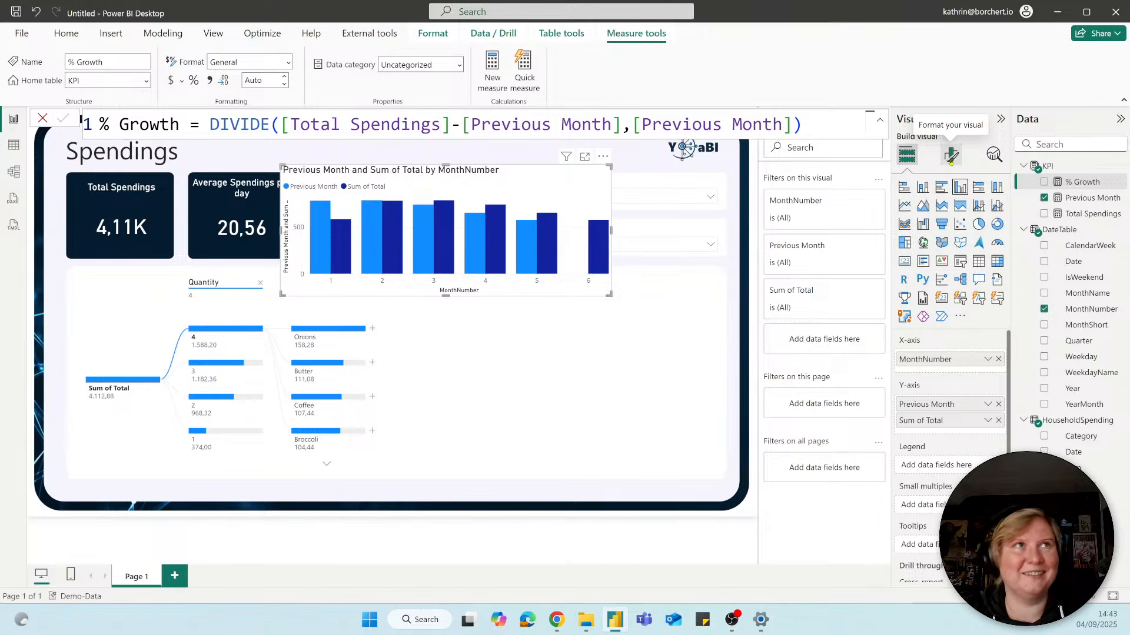
Turn off the background of the monthly column chart in its general effects settings
left_click(951, 156)
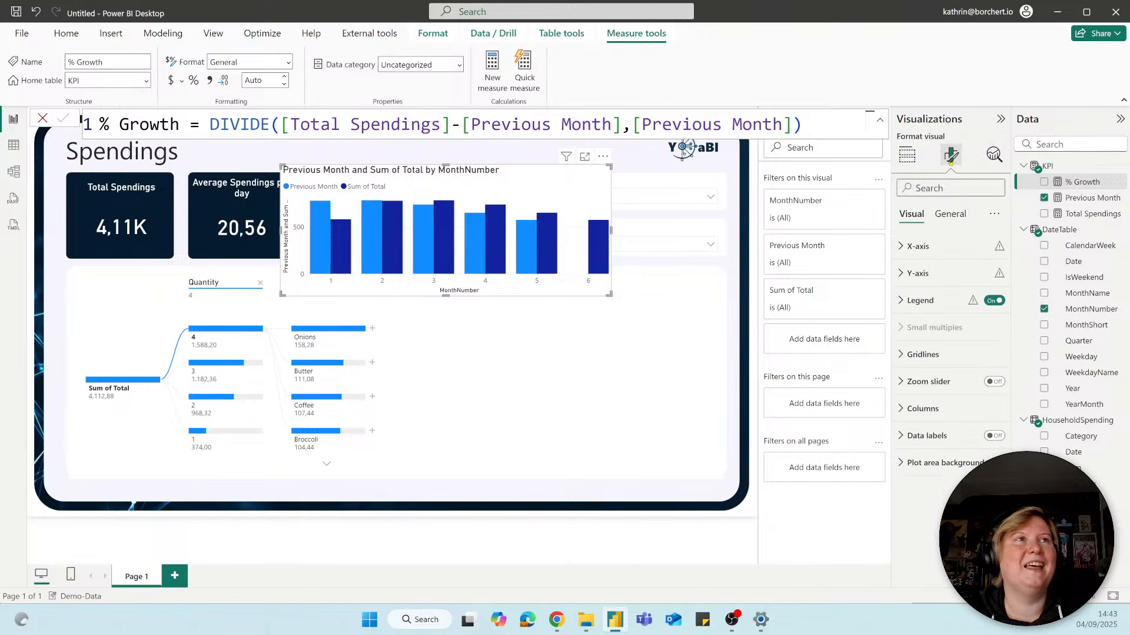
left_click(952, 214)
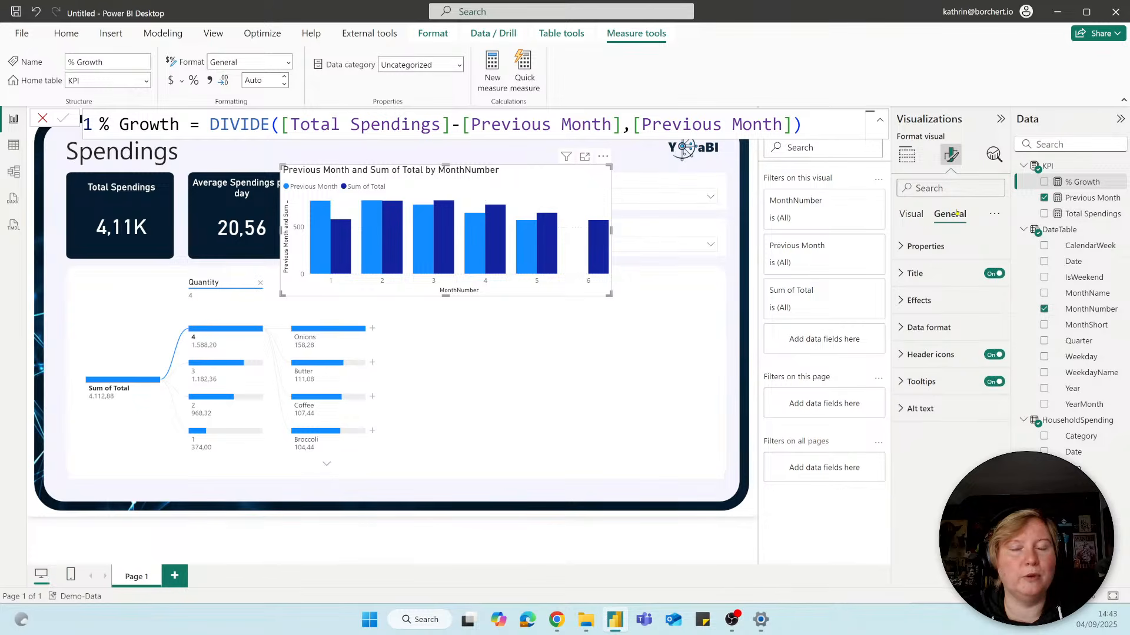
left_click(913, 300)
left_click(988, 332)
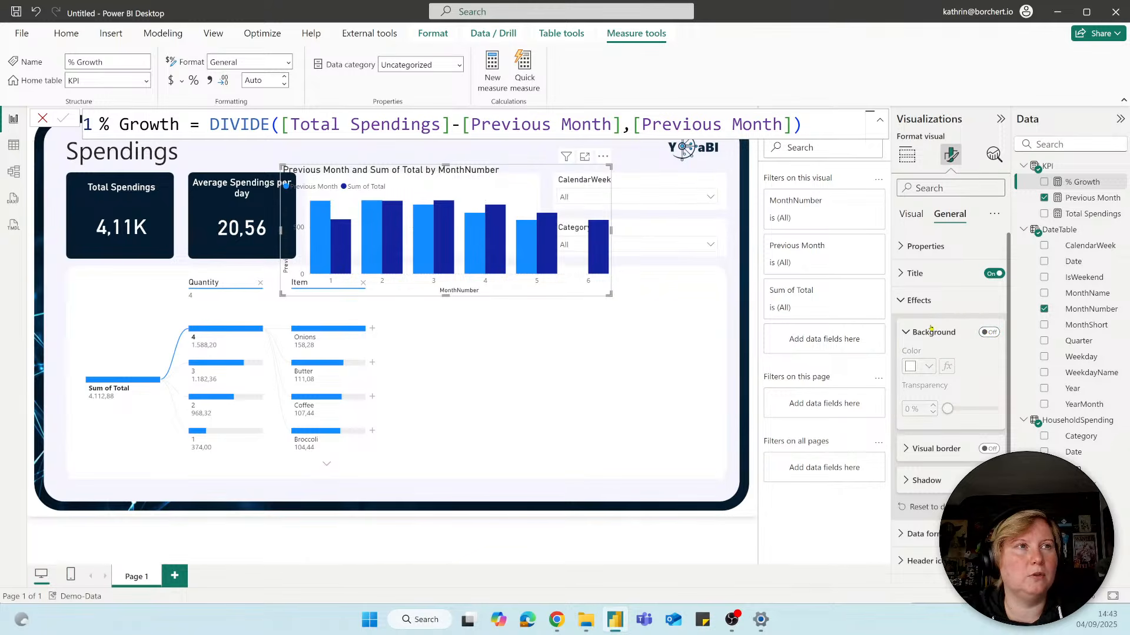
left_click(906, 299)
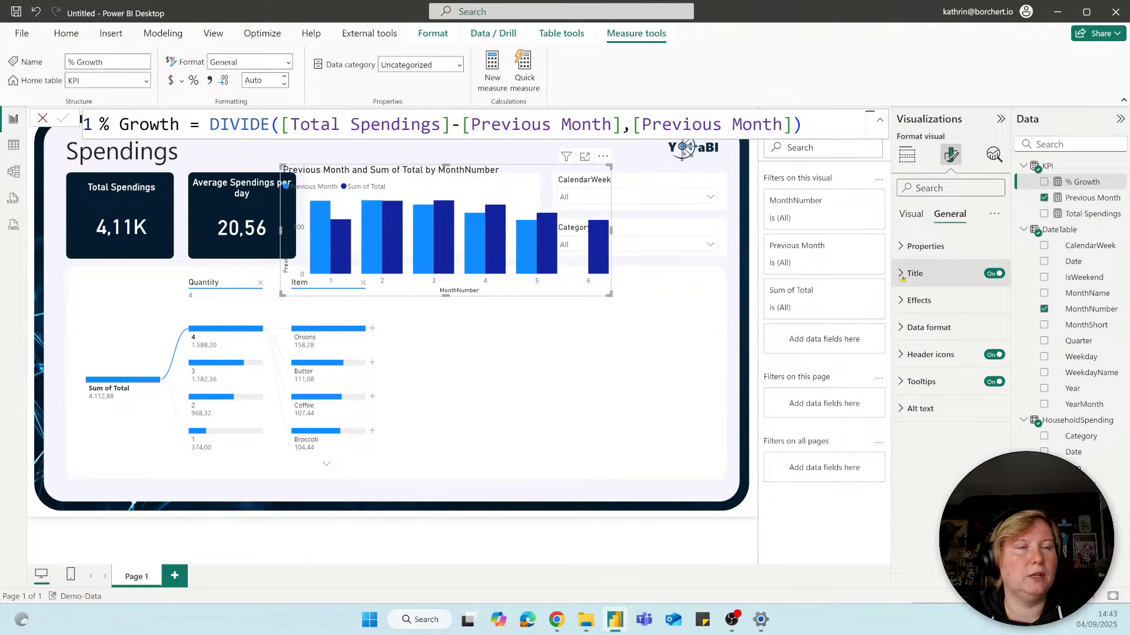
Change the column chart's title text to "Spendings MoM"
left_click(906, 275)
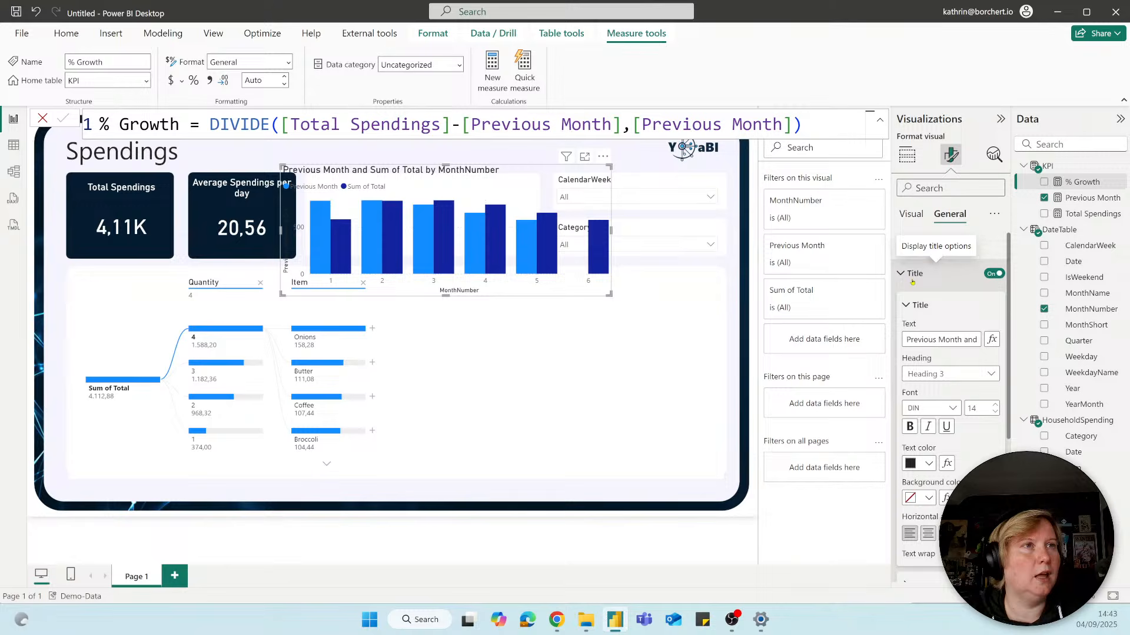
left_click(936, 337)
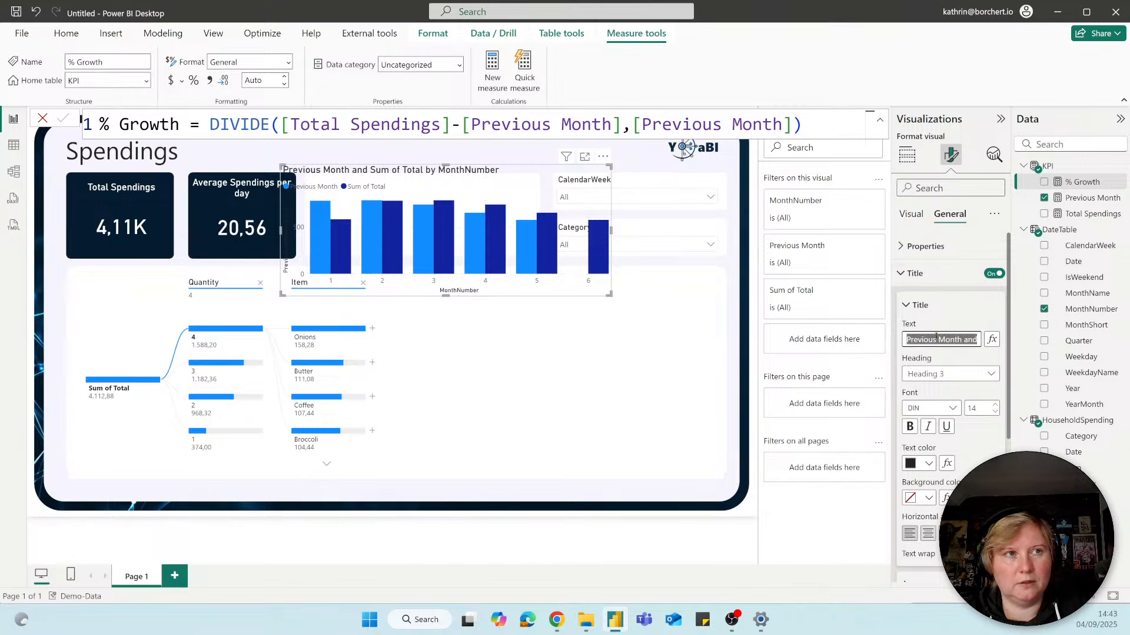
type("Spe")
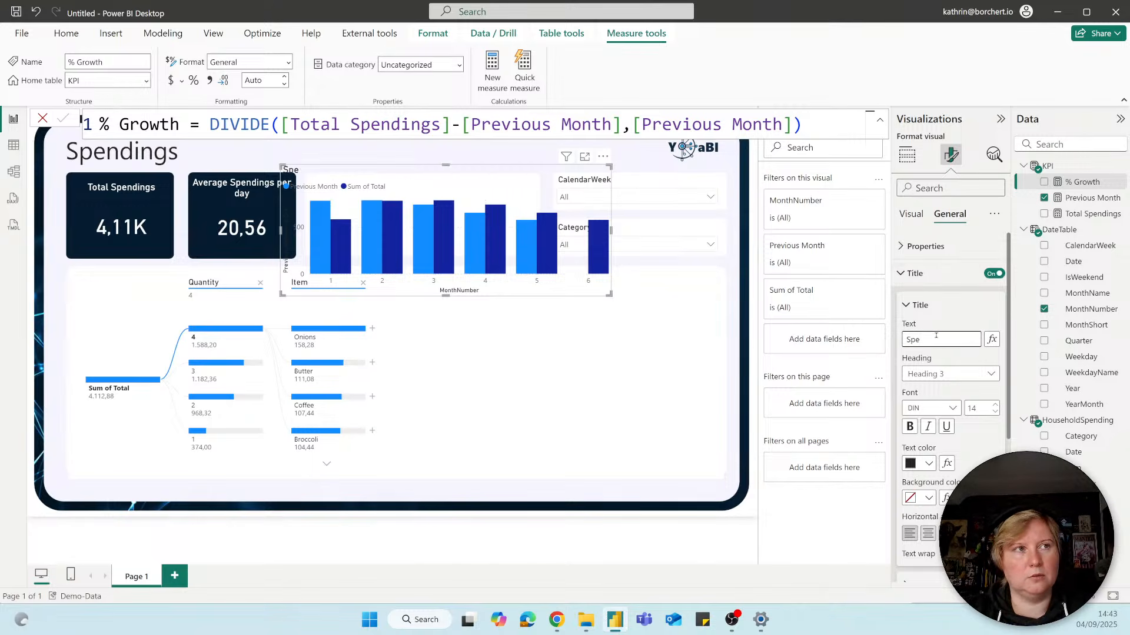
type("ndings")
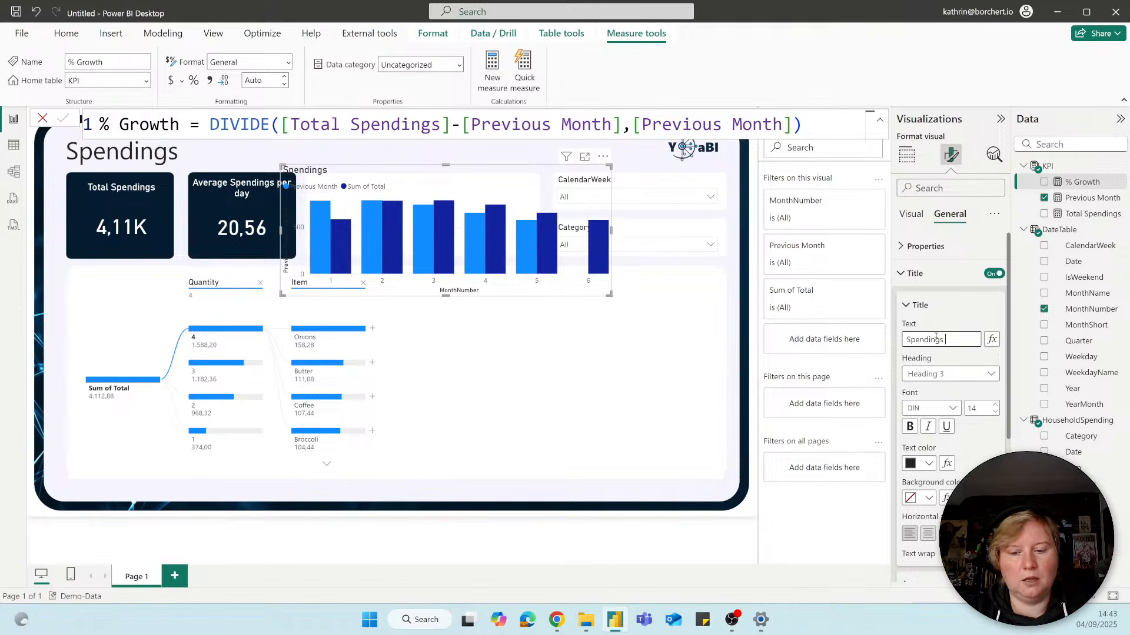
type(" MoM")
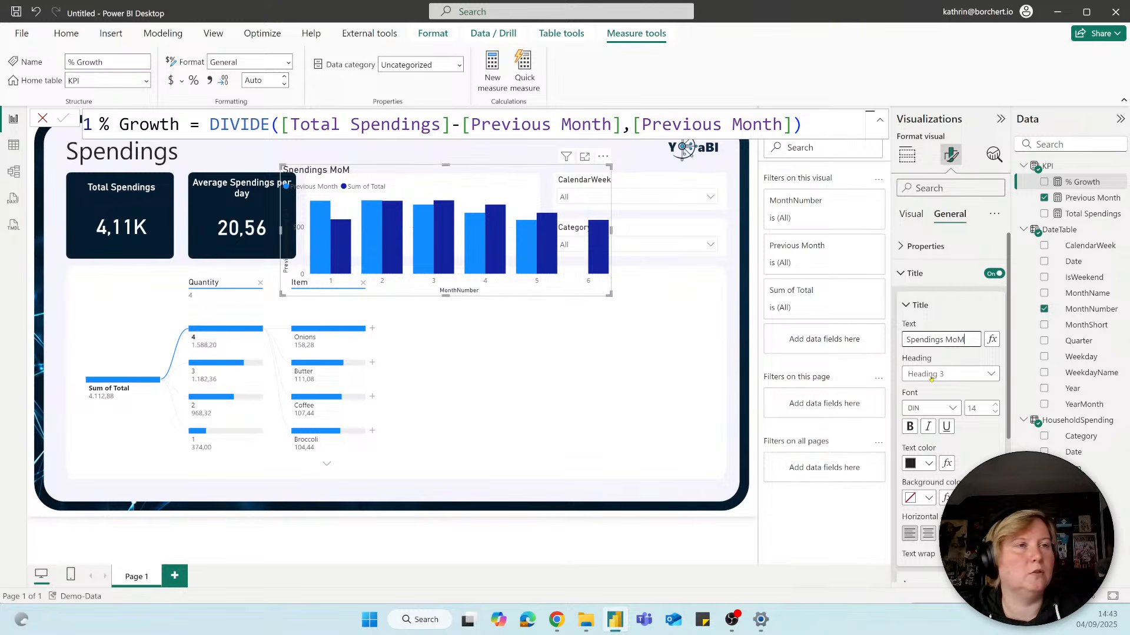
Turn off the X-axis title of the Spendings MoM column chart
left_click(901, 274)
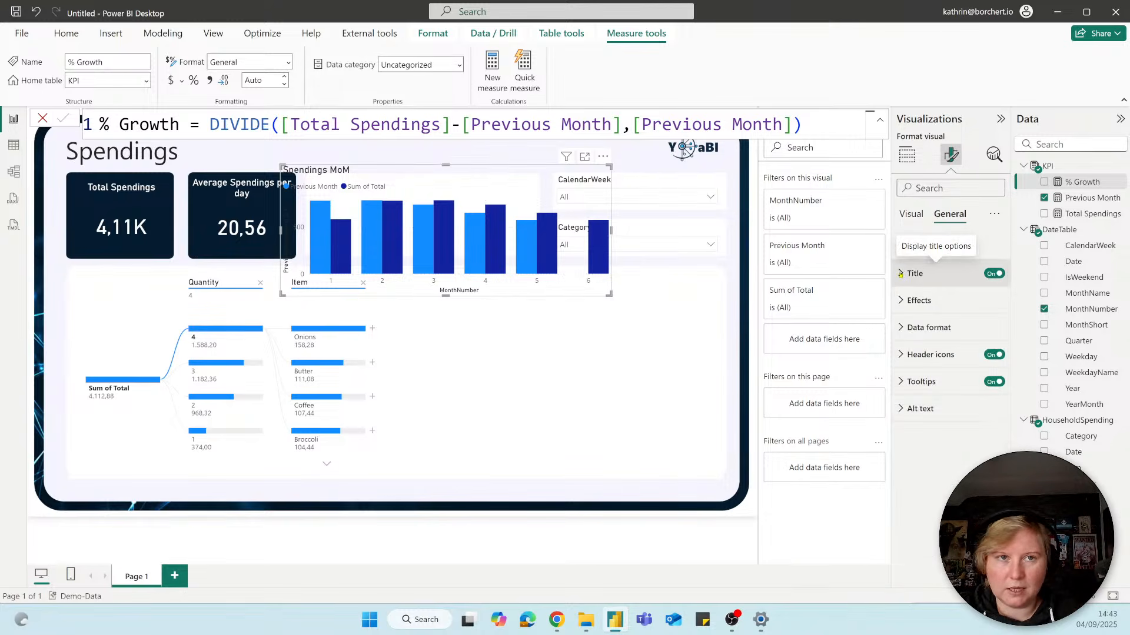
left_click(913, 213)
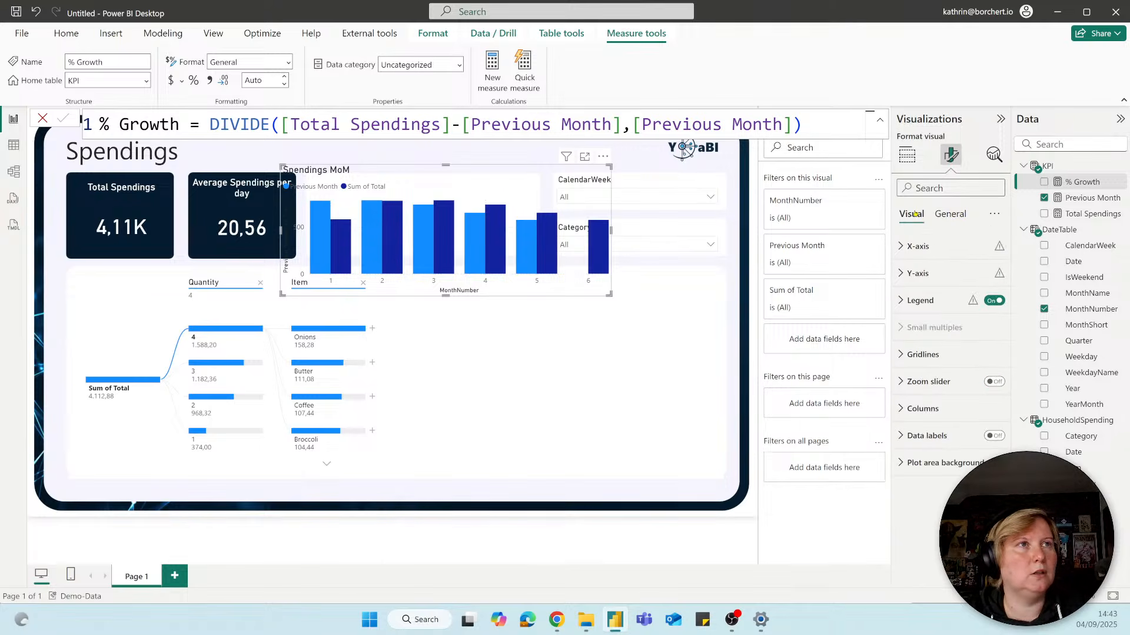
left_click(908, 247)
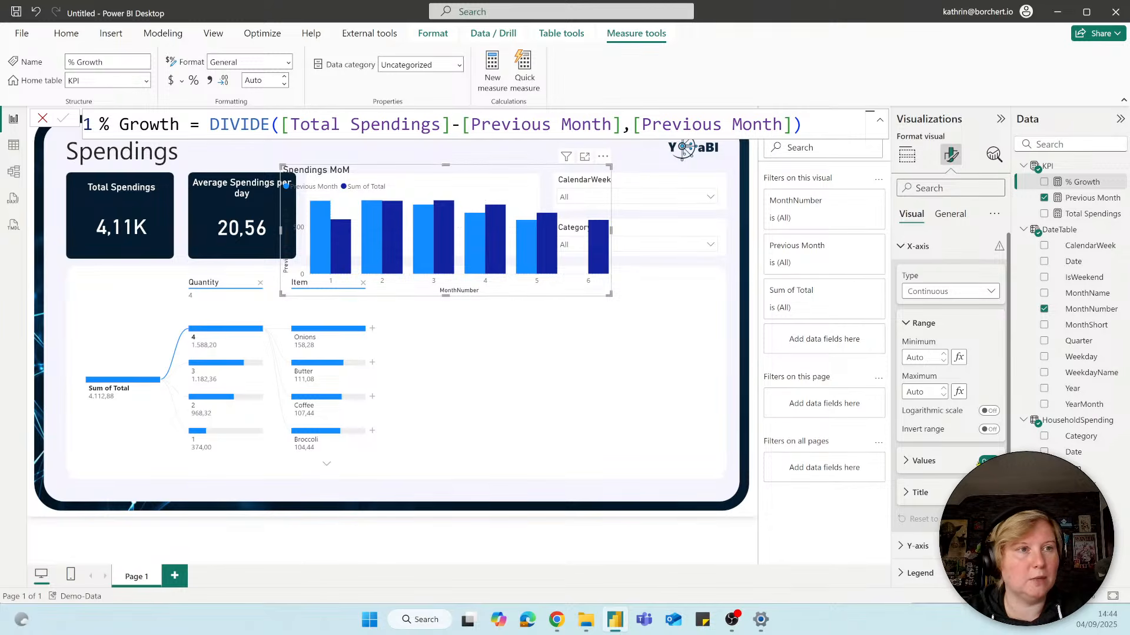
left_click(989, 492)
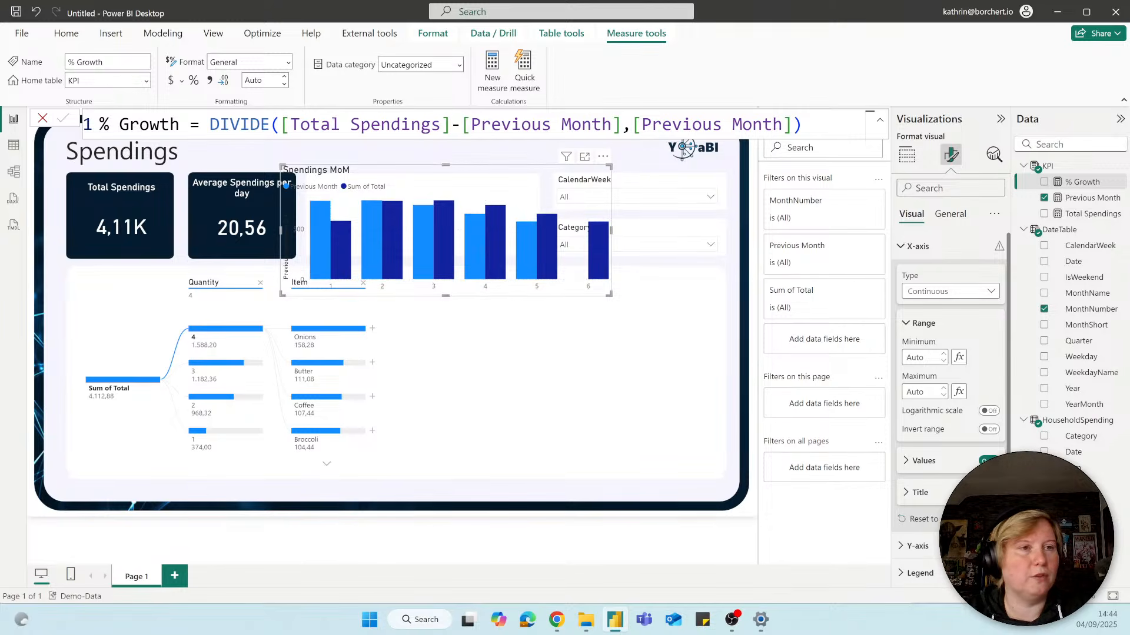
left_click(902, 247)
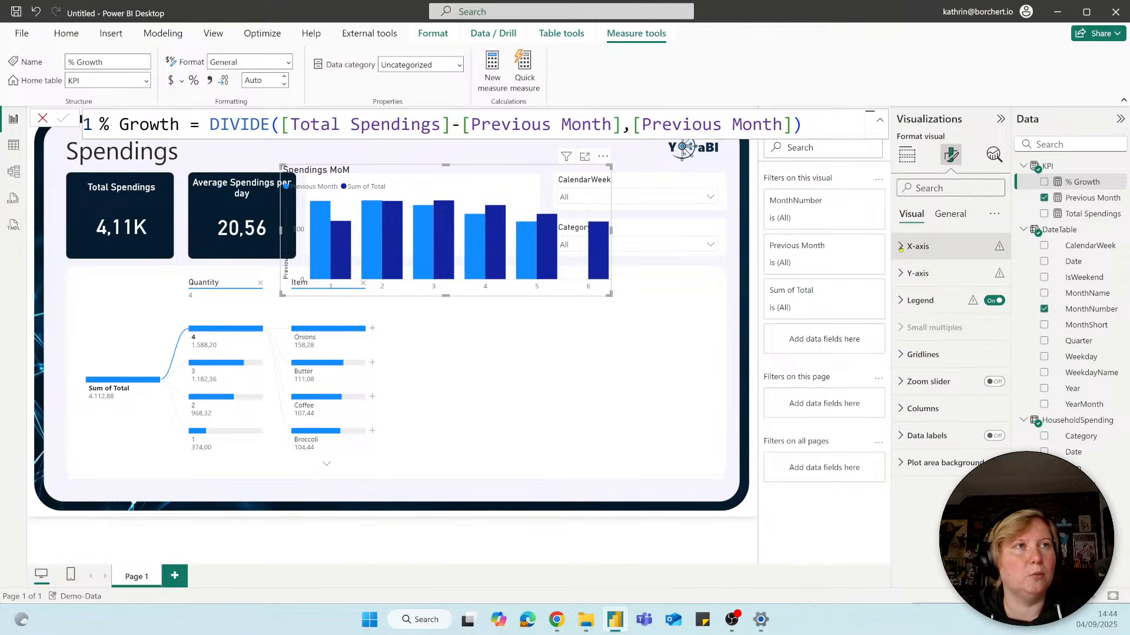
Turn off the Y-axis values and title of the Spendings MoM chart
left_click(901, 273)
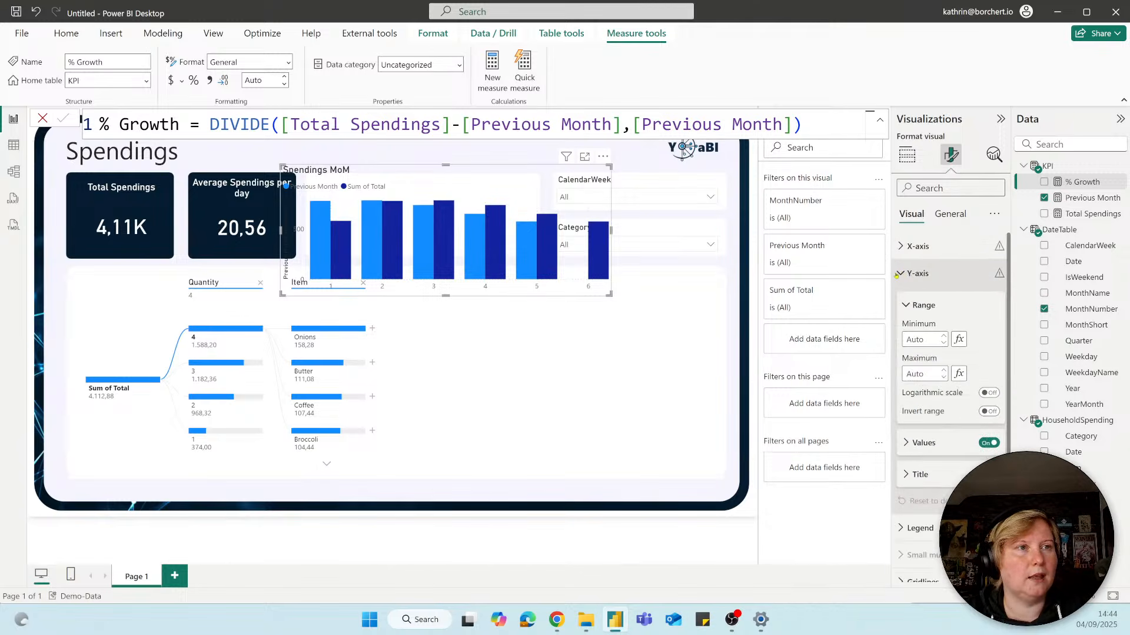
left_click(987, 444)
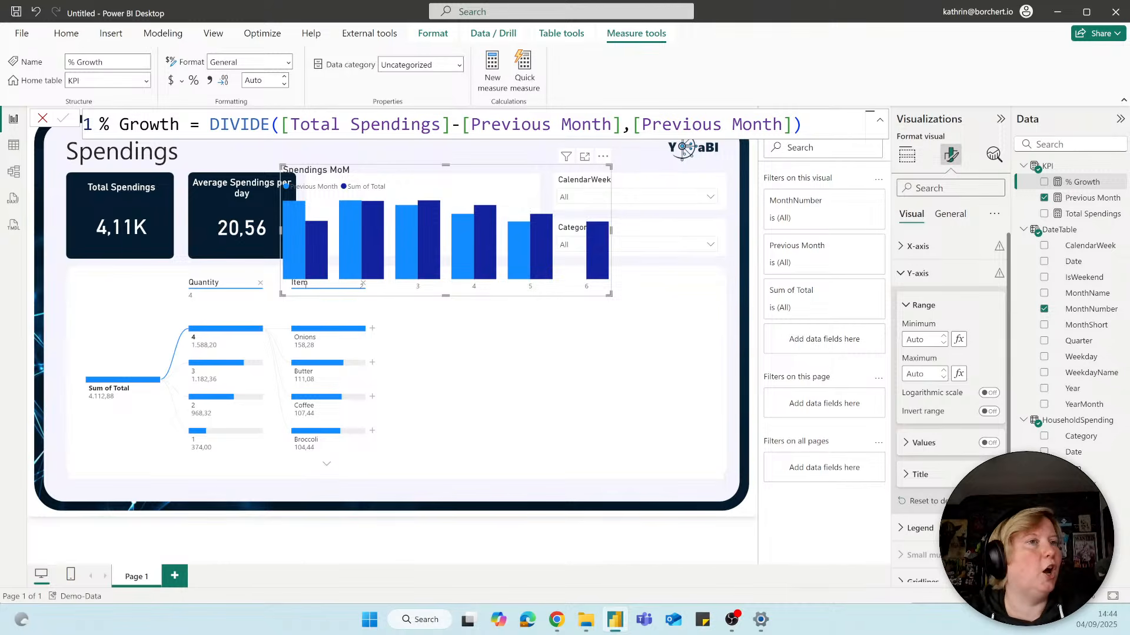
left_click(901, 274)
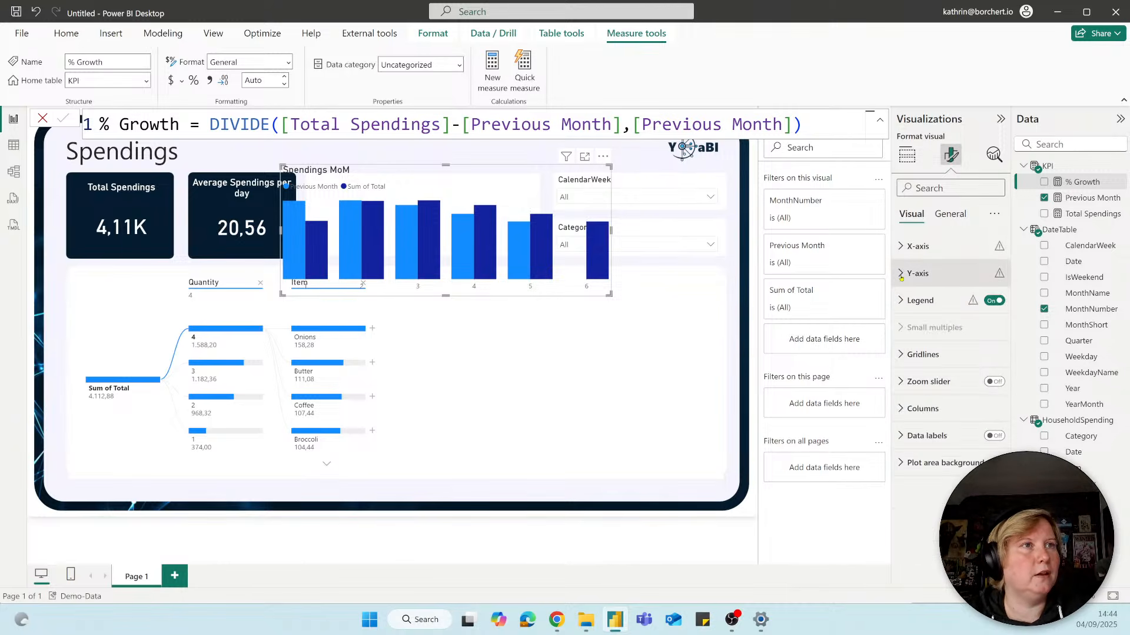
Fill the Previous Month columns with white and turn on a border for that series
left_click(913, 411)
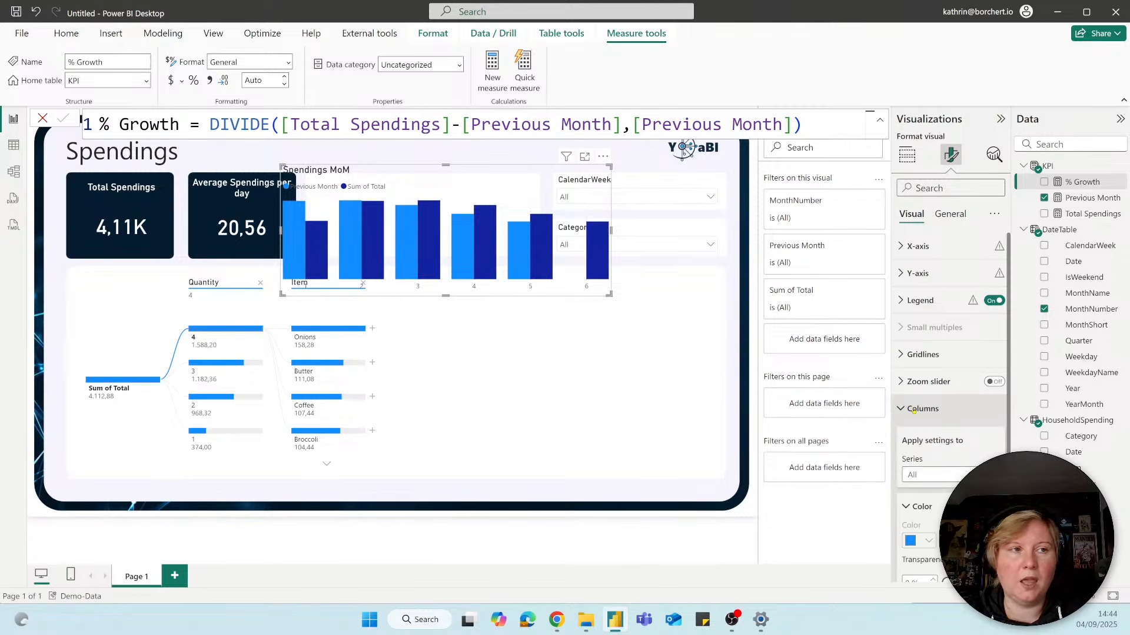
scroll(913, 411, "down", 3)
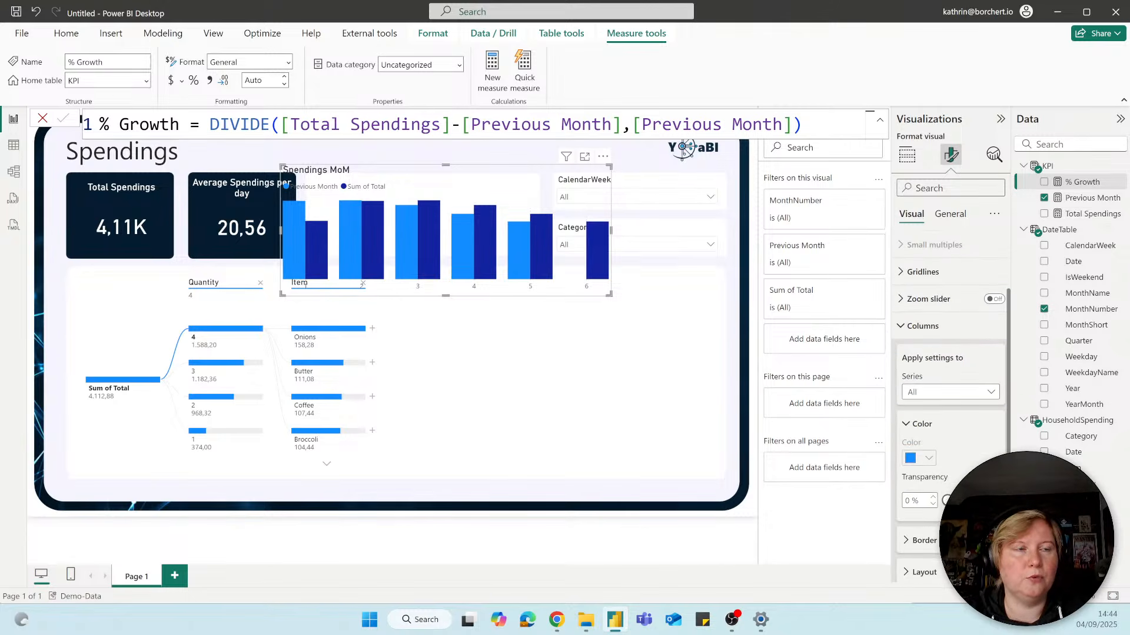
left_click(939, 392)
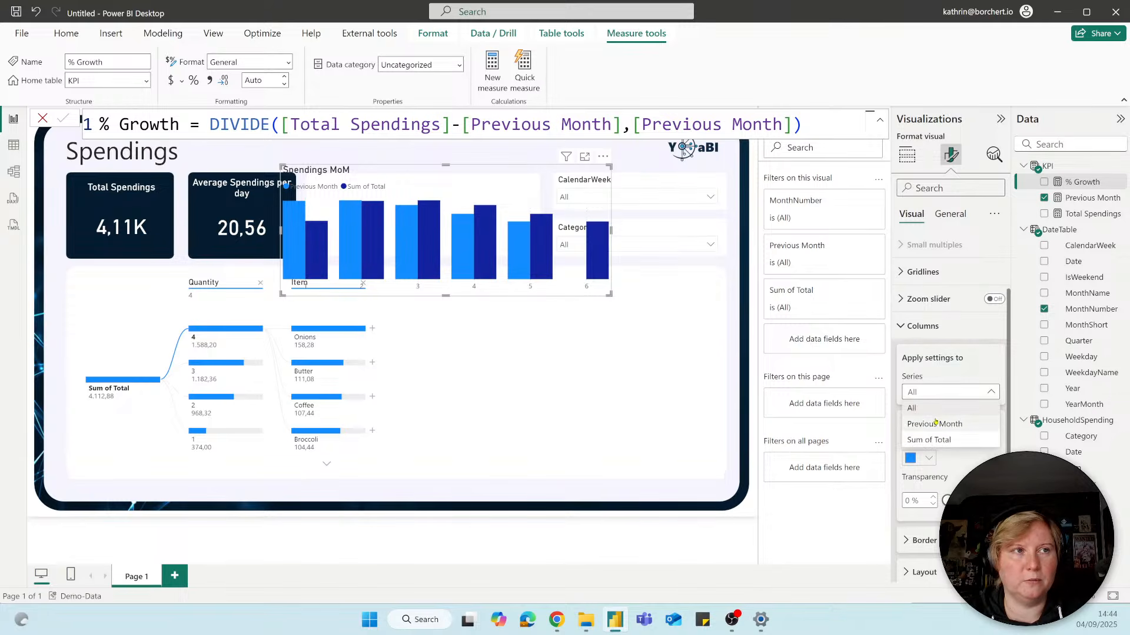
left_click(936, 423)
left_click(918, 459)
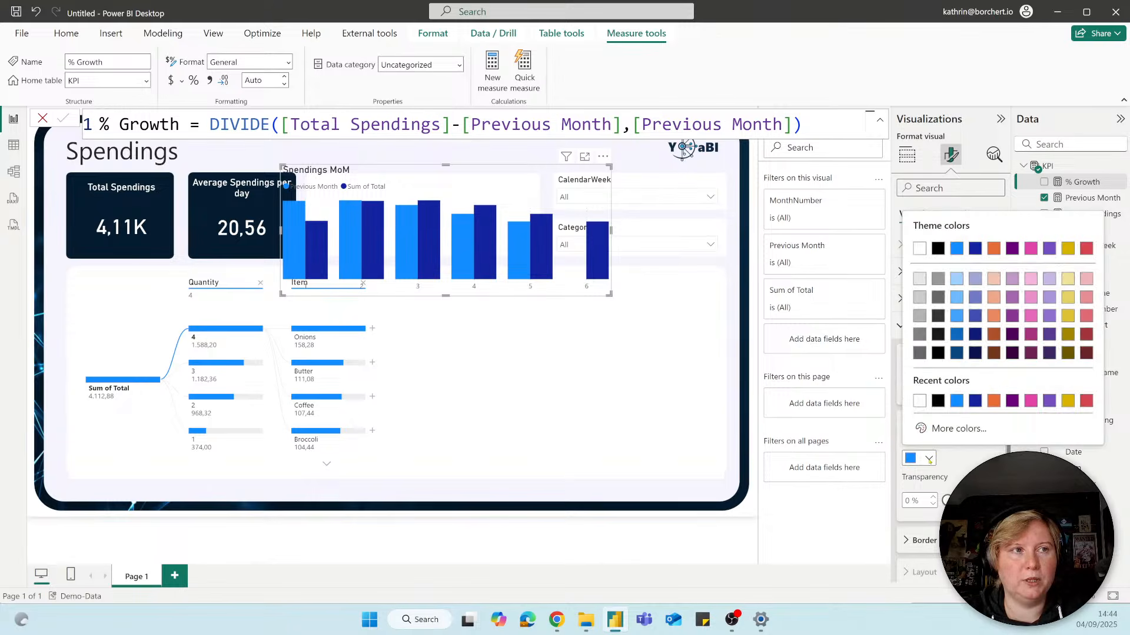
left_click(919, 402)
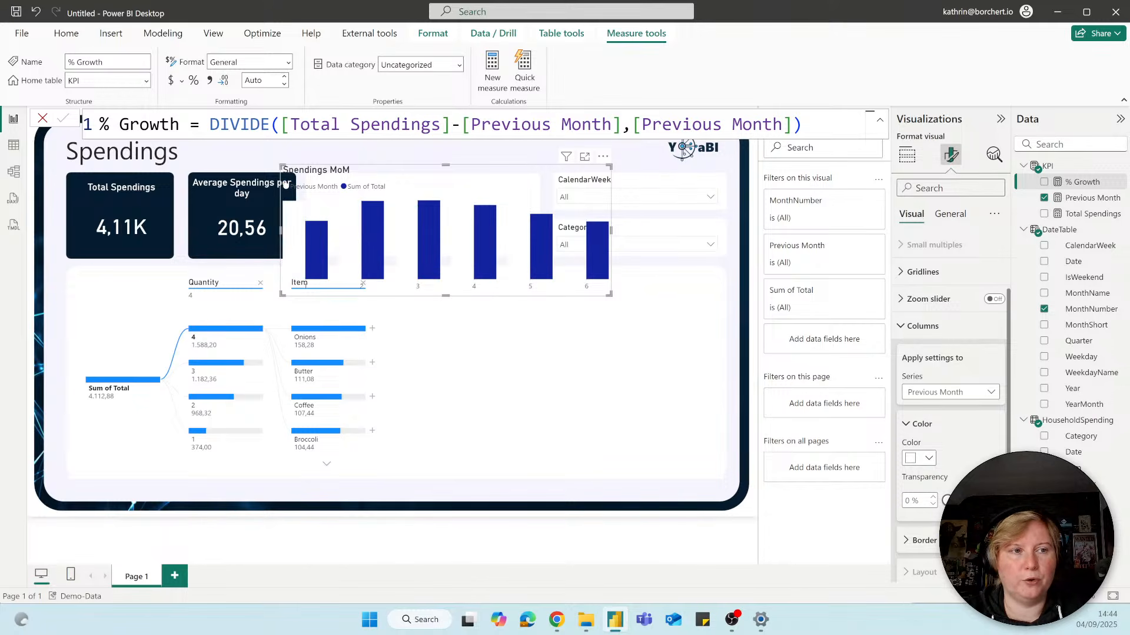
left_click(990, 540)
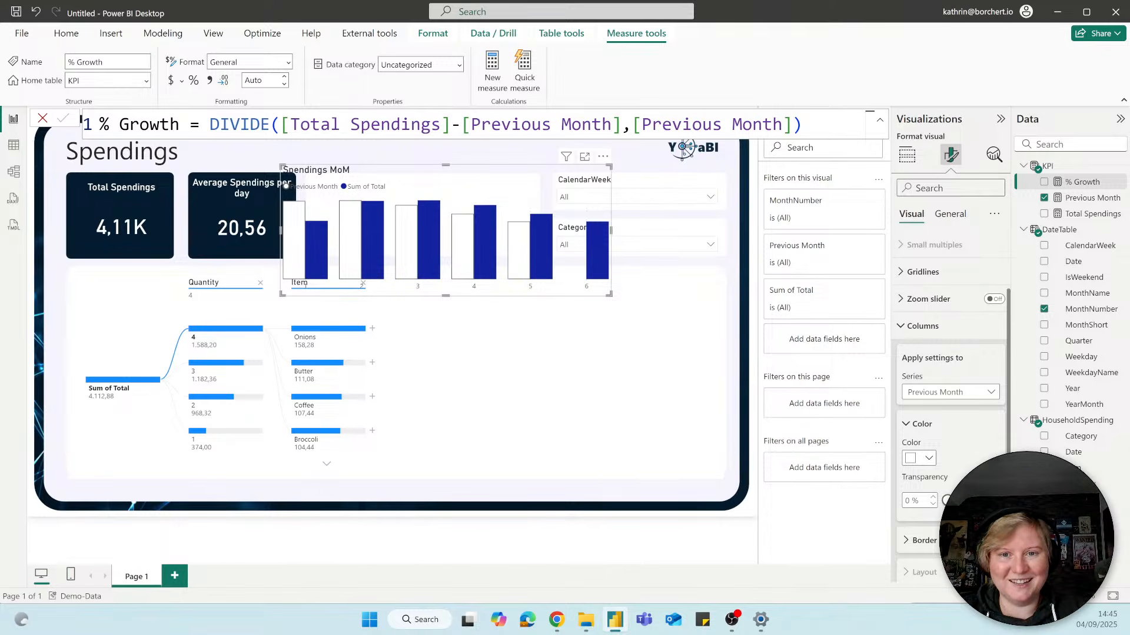
For all series of the column chart, overlap the columns and set the space between series to 43%
left_click(937, 396)
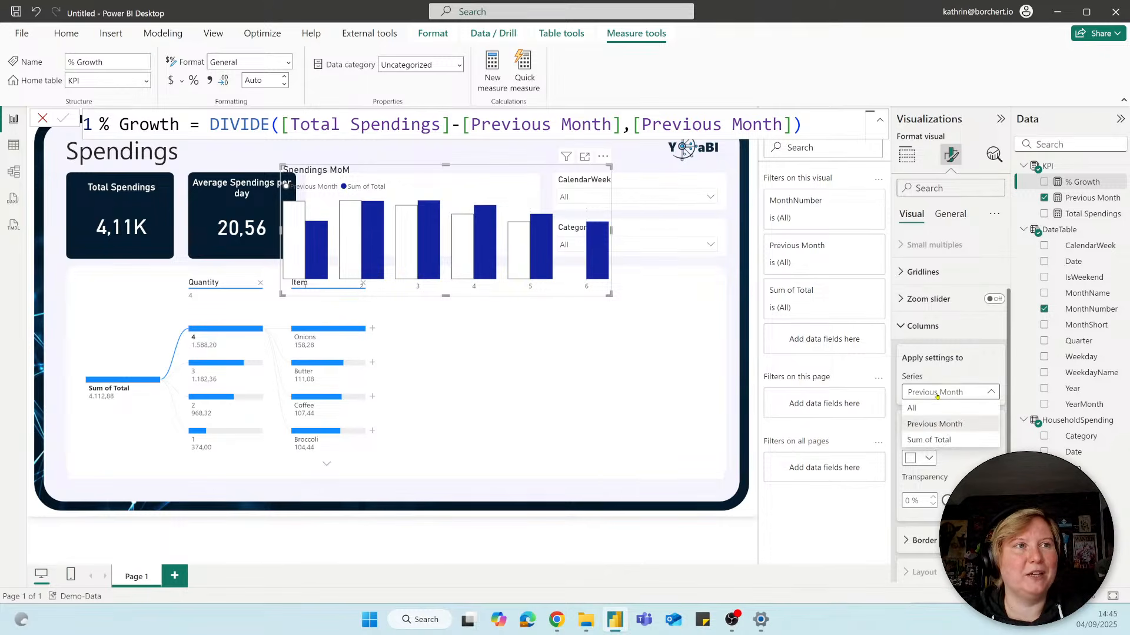
left_click(926, 408)
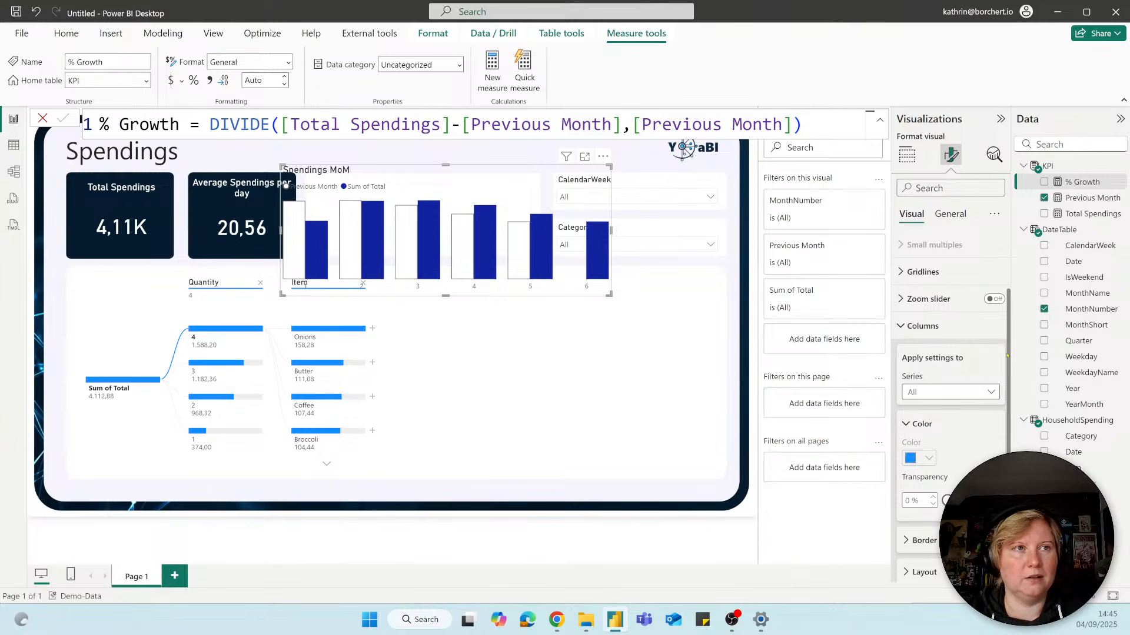
left_click_drag(1009, 354, 1005, 393)
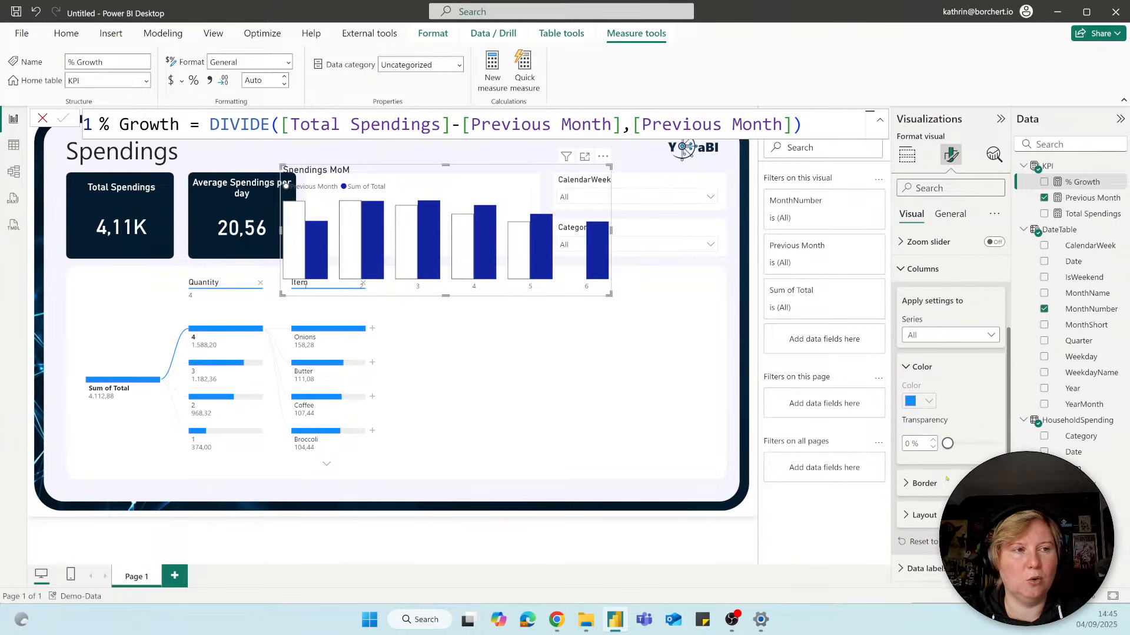
left_click(909, 519)
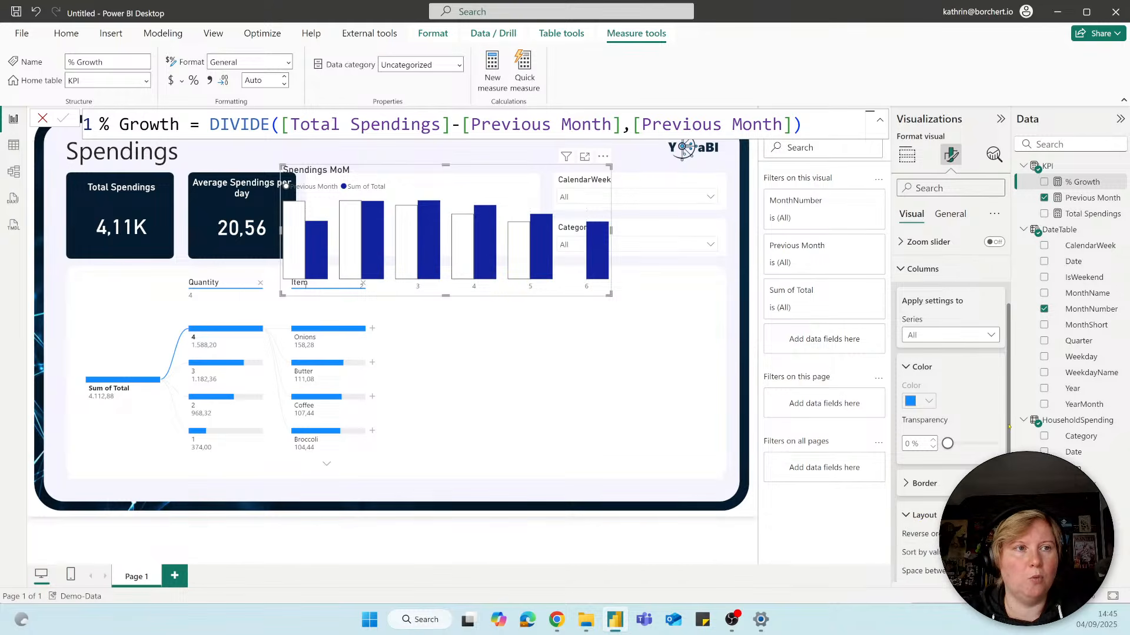
scroll(1009, 427, "down", 5)
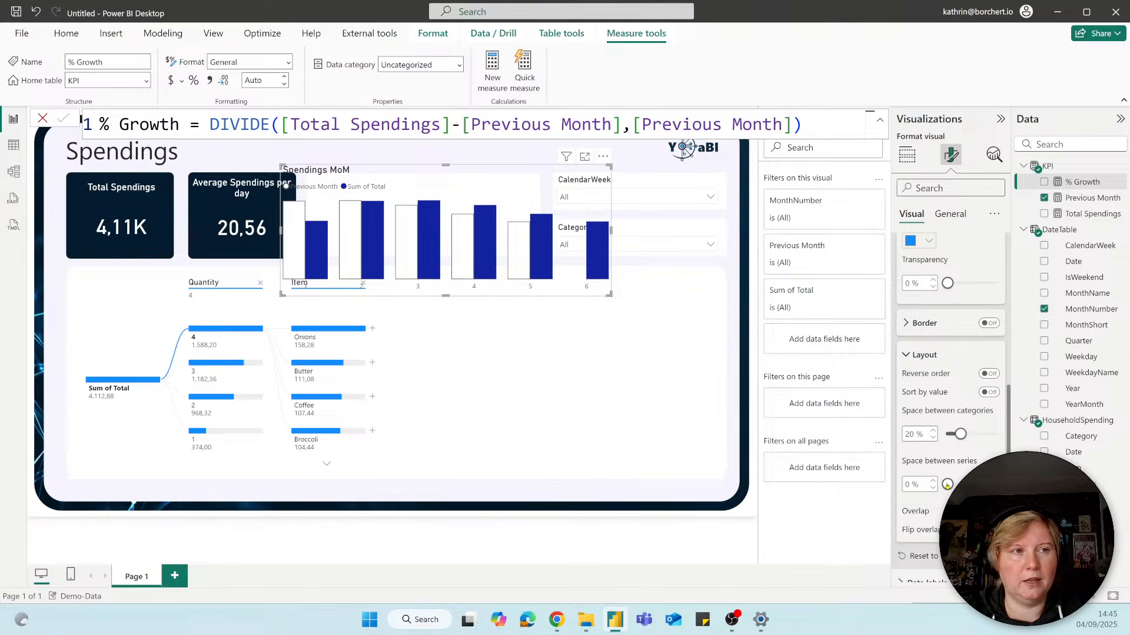
left_click_drag(947, 485, 980, 484)
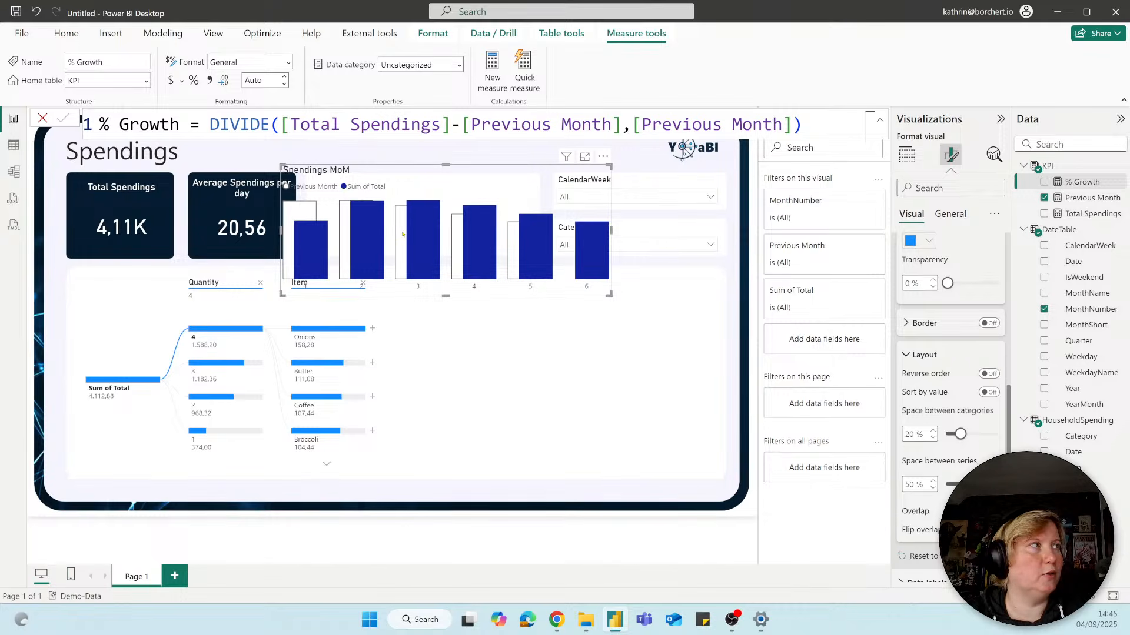
left_click_drag(974, 484, 973, 484)
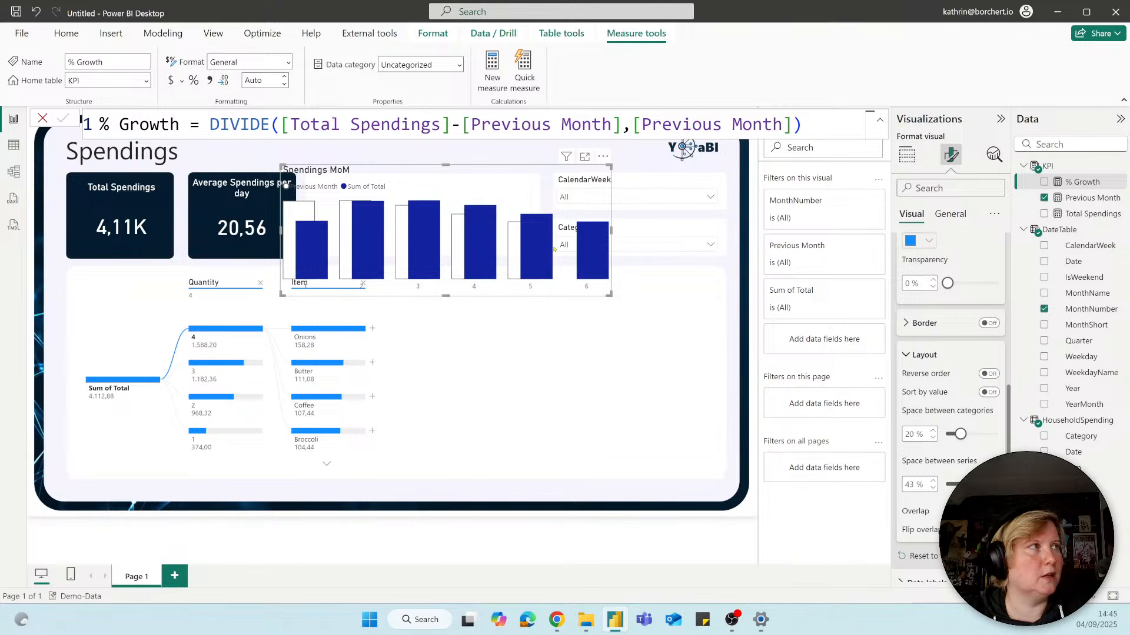
mouse_move(510, 249)
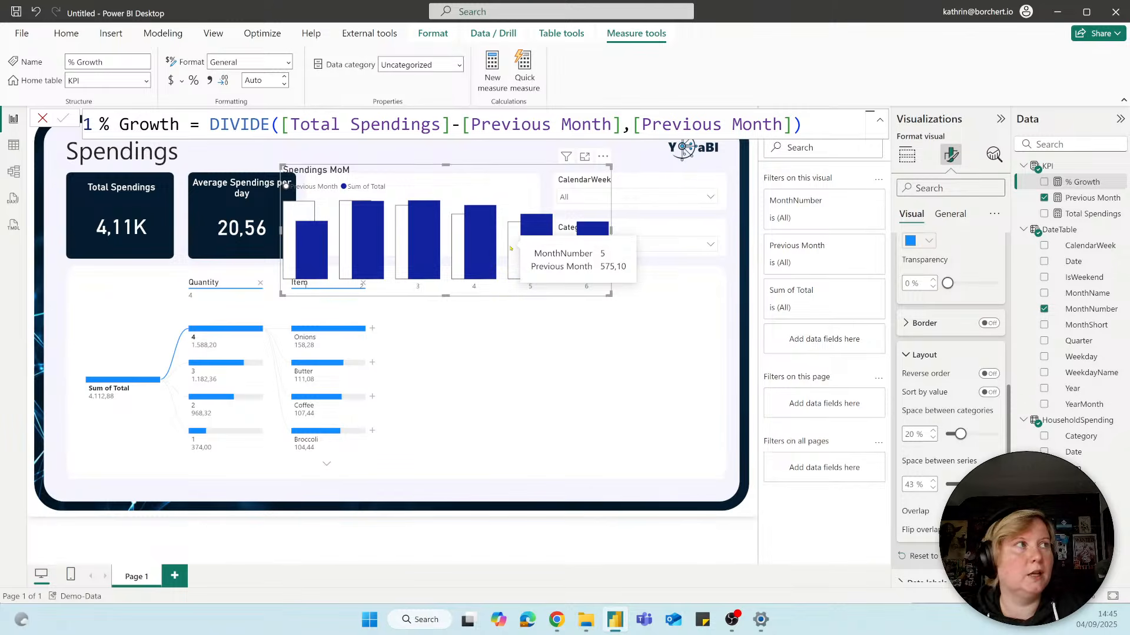
Collapse all of the chart's format categories and turn on its data labels
right_click(914, 355)
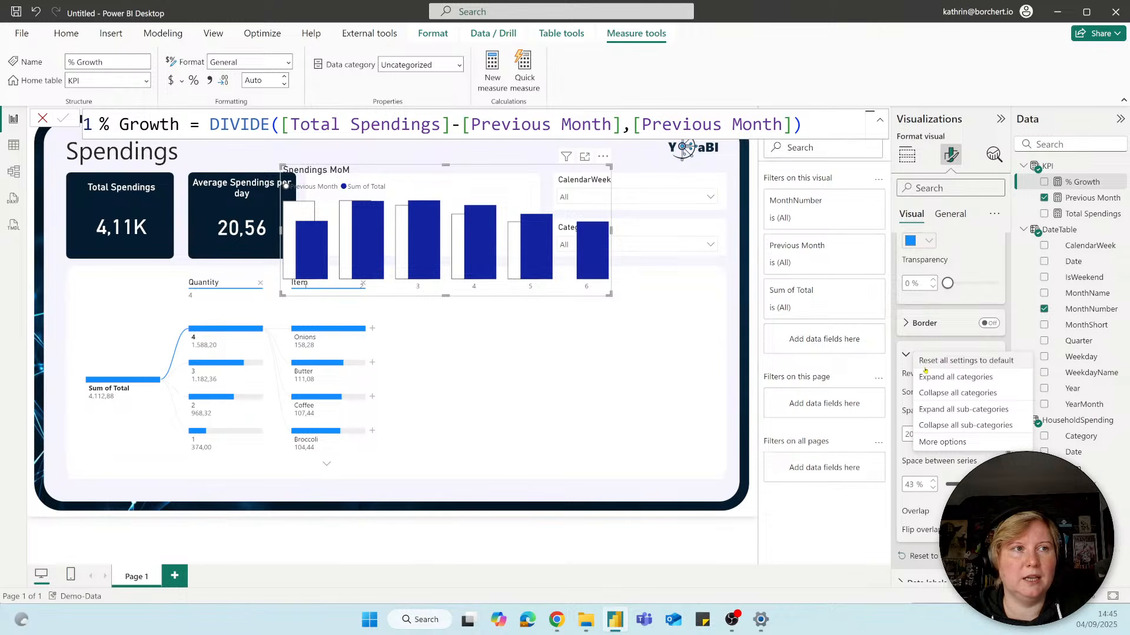
left_click(931, 425)
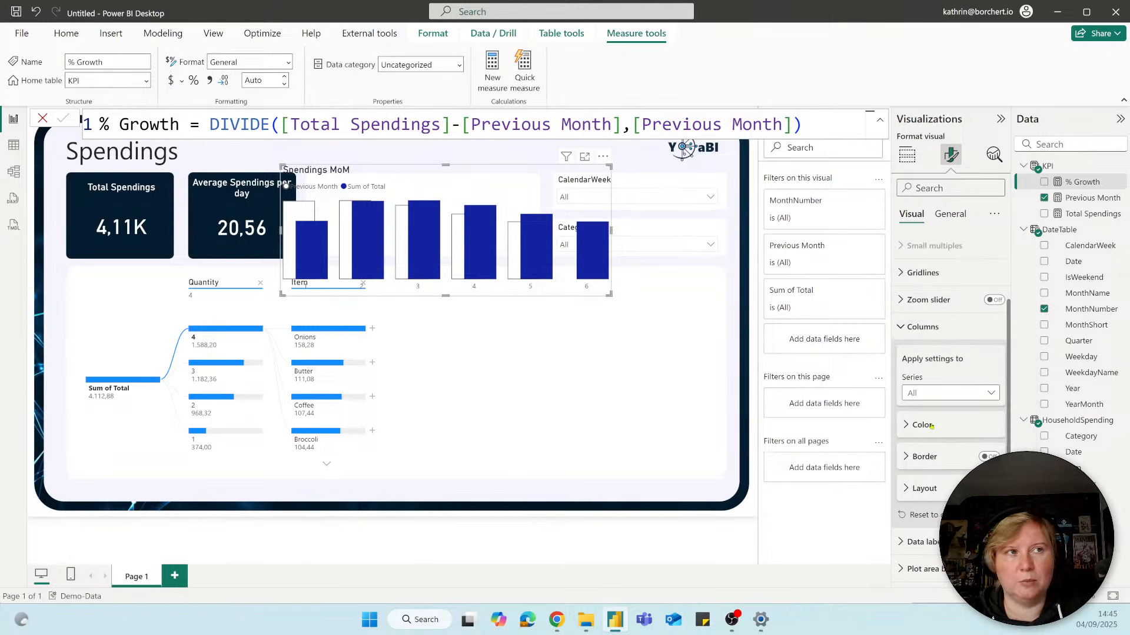
right_click(917, 369)
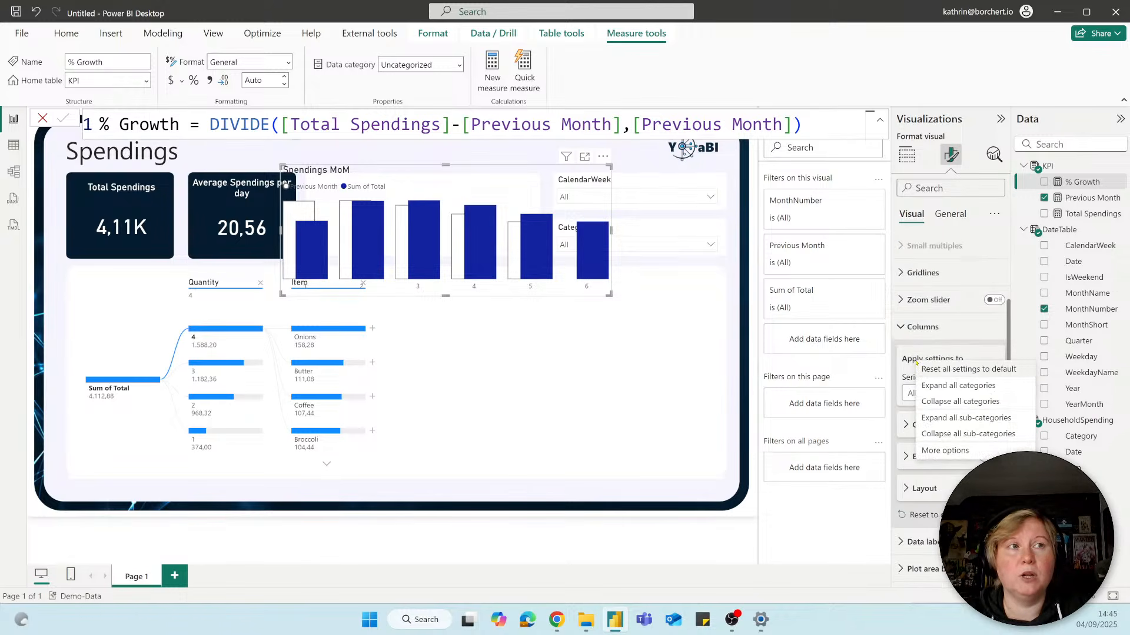
left_click(933, 401)
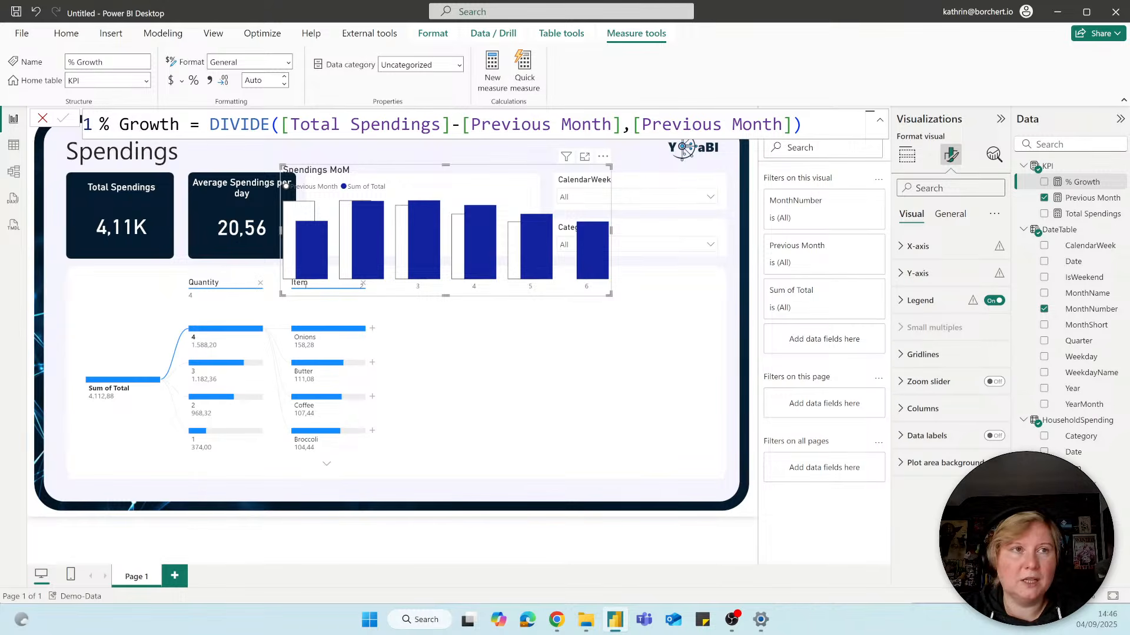
left_click(905, 442)
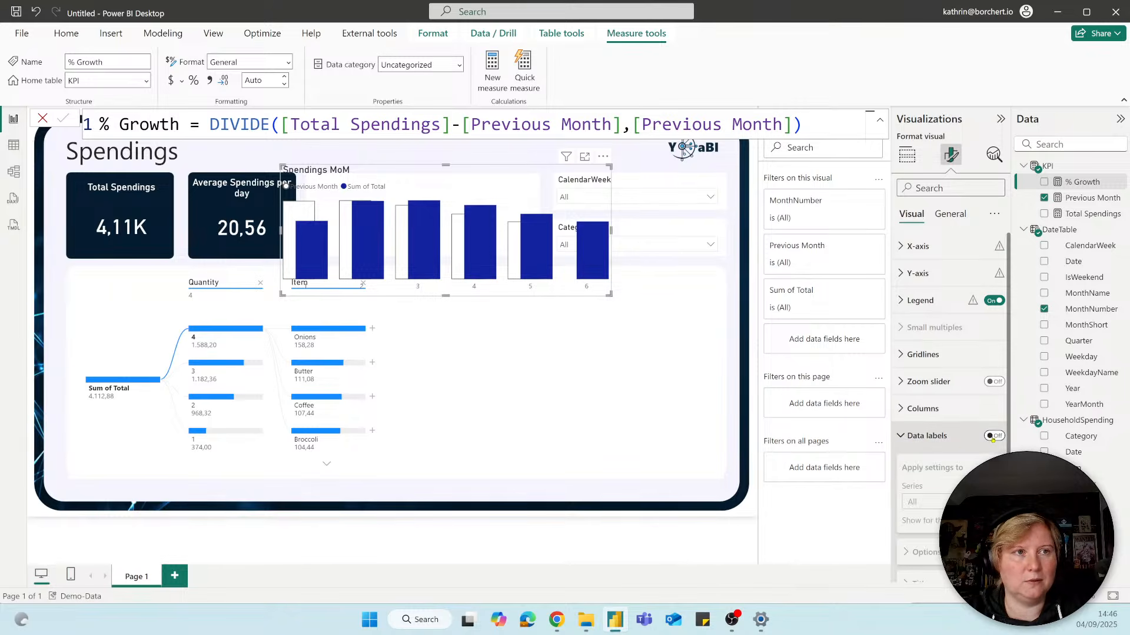
left_click(993, 436)
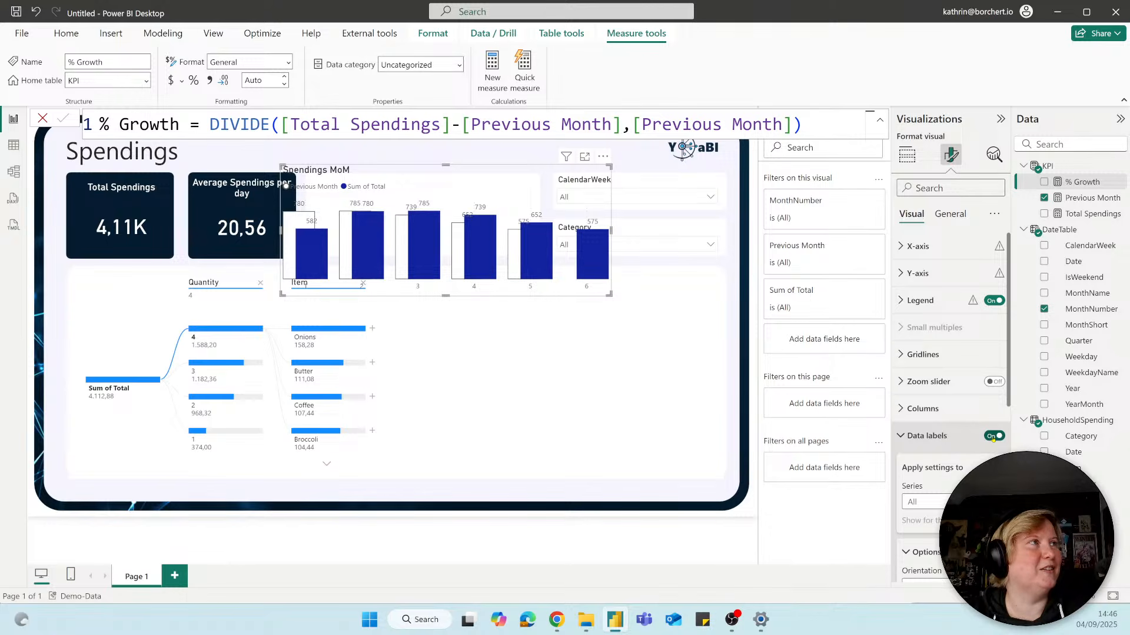
Hide the data labels for the Previous Month series only
left_click_drag(1010, 387, 1008, 449)
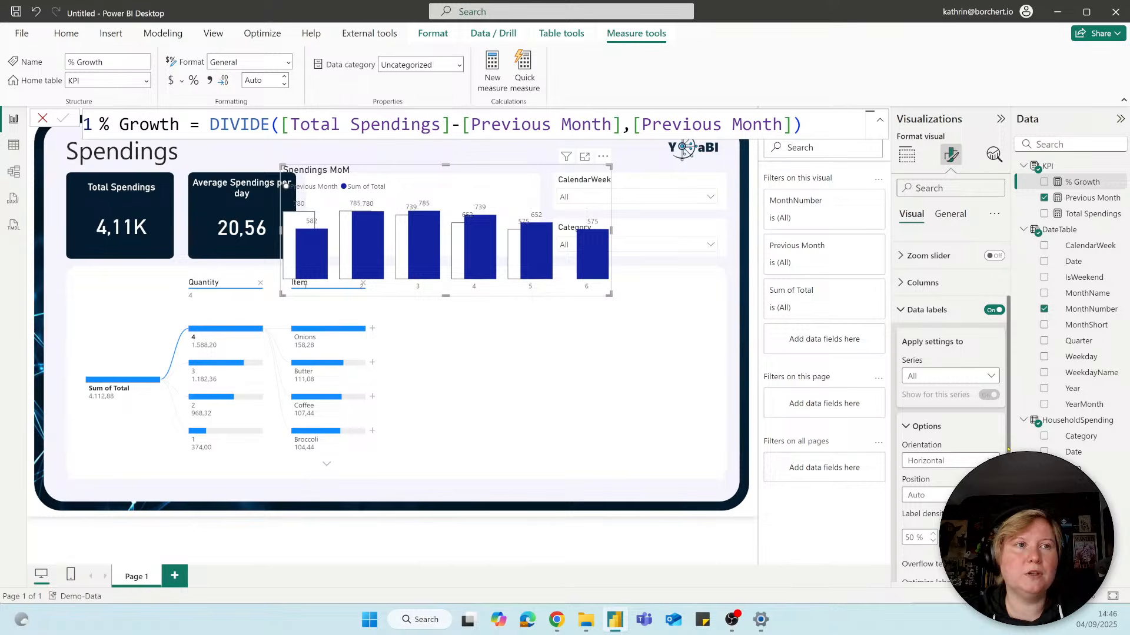
left_click(926, 376)
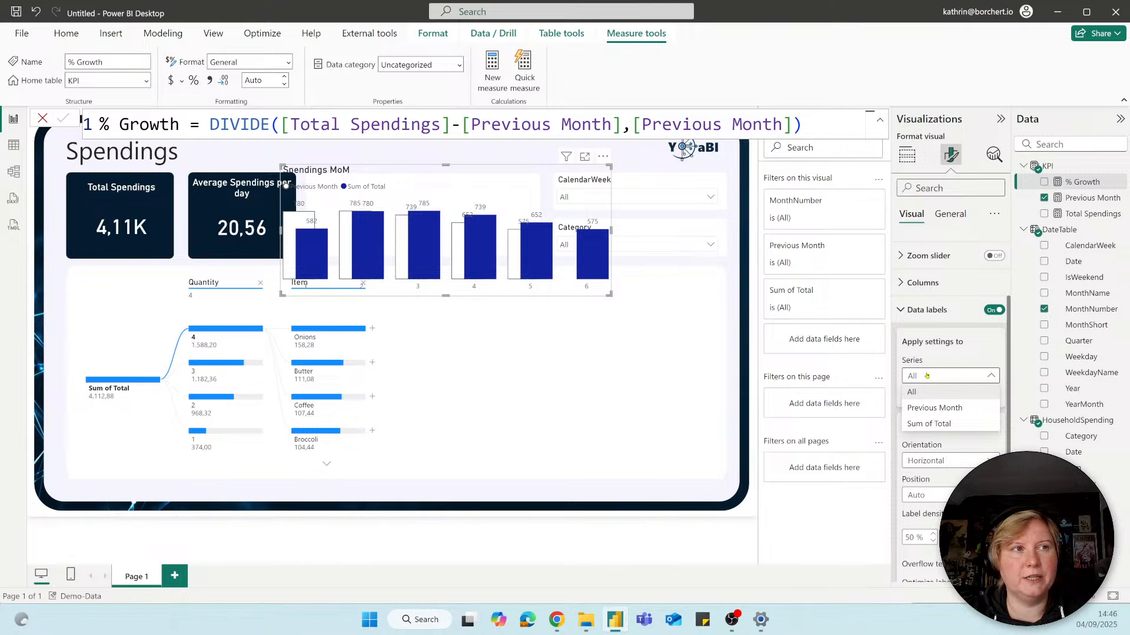
left_click(931, 407)
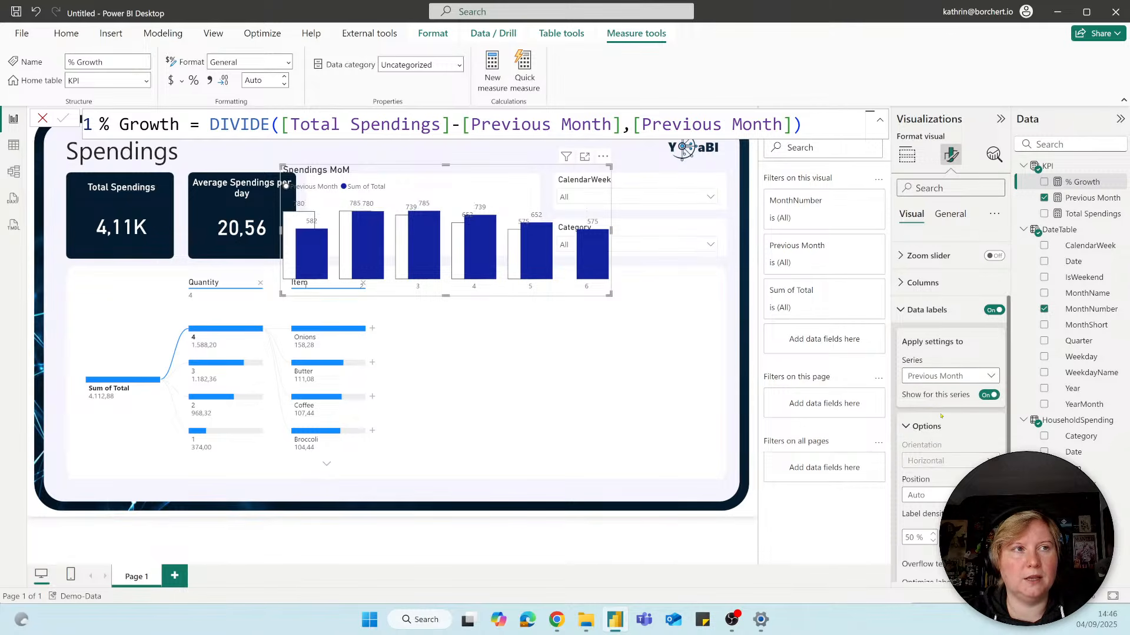
left_click(989, 396)
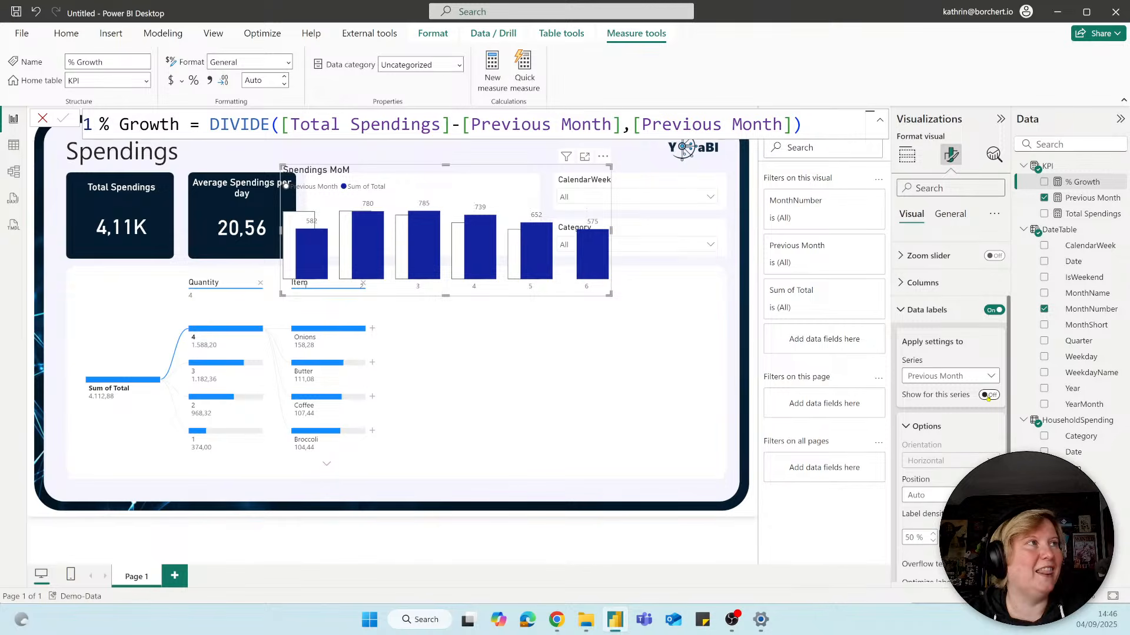
For the Sum of Total series' data labels, turn off the value and turn on the detail
left_click(936, 376)
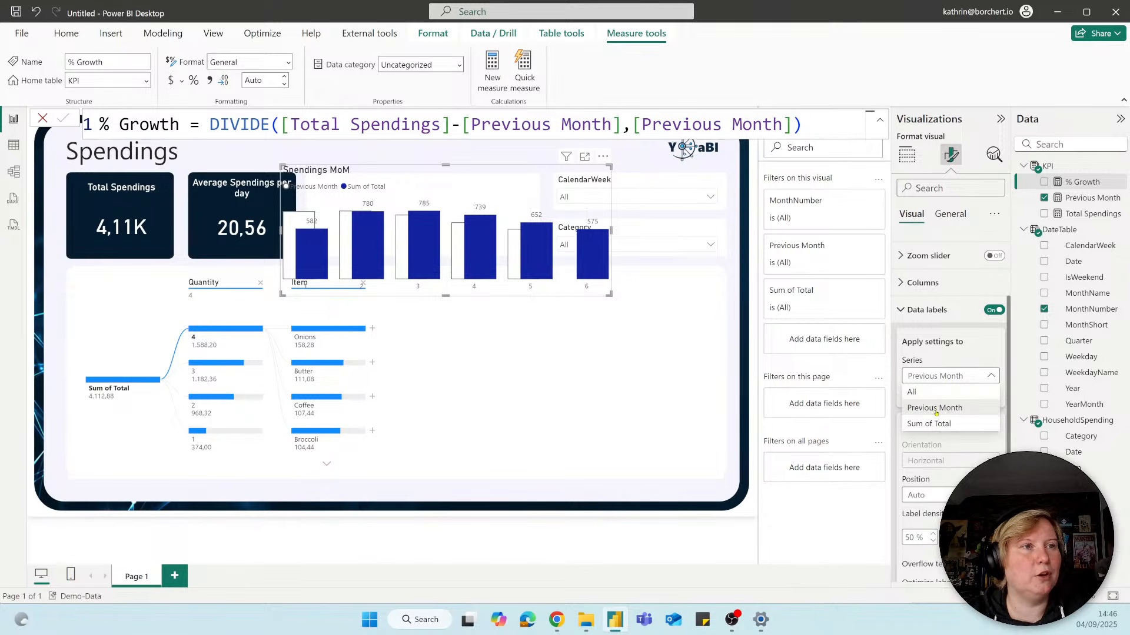
left_click(933, 424)
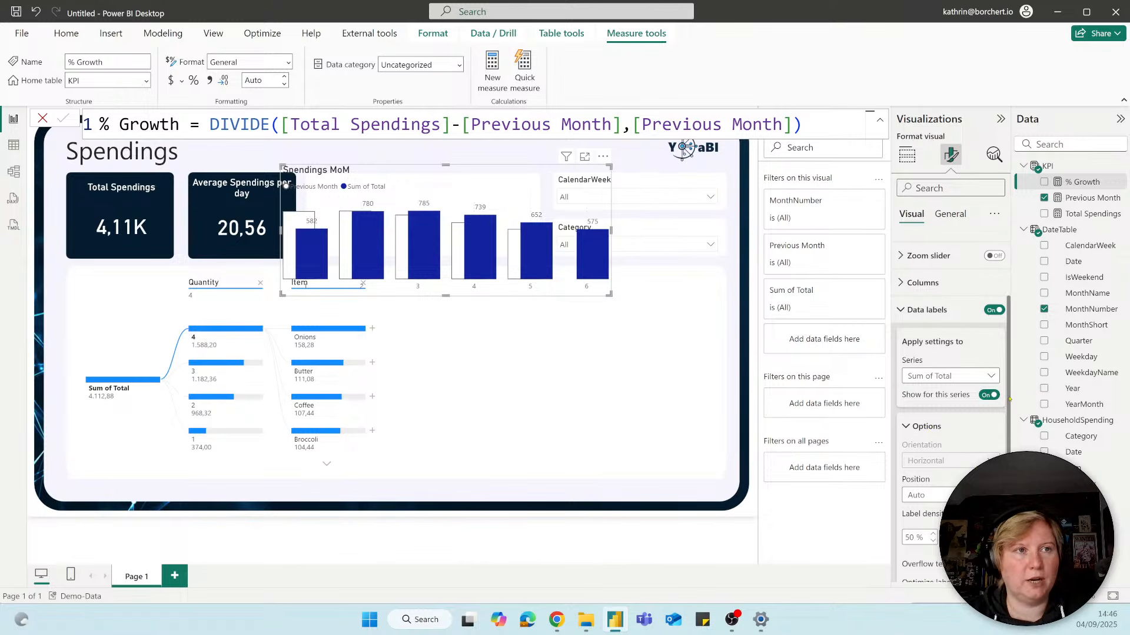
scroll(1009, 397, "down", 5)
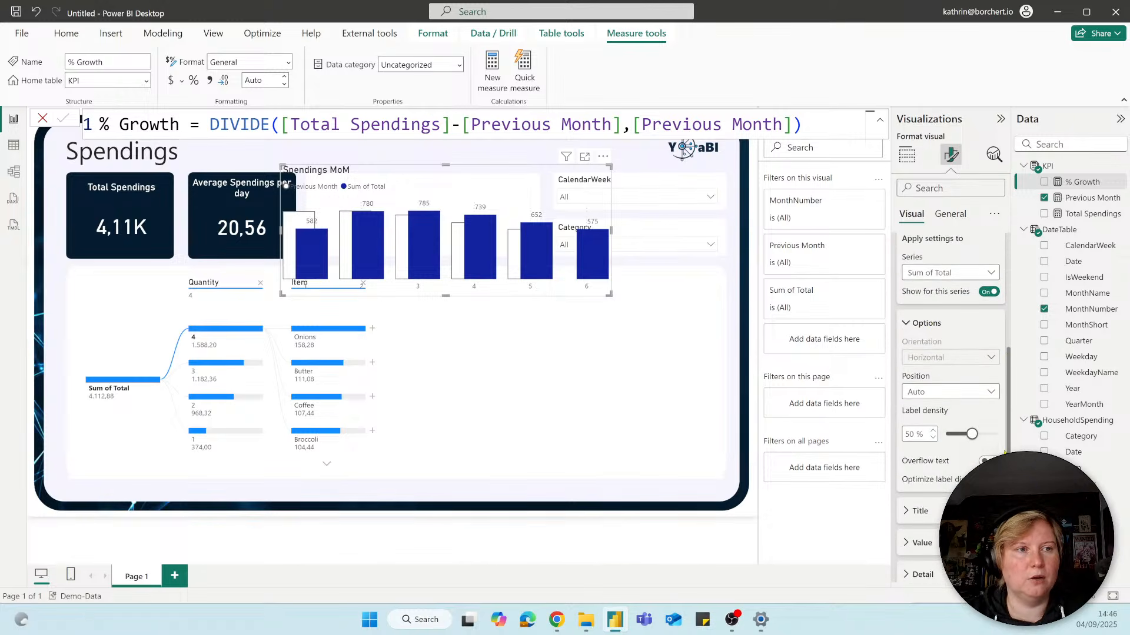
scroll(951, 353, "down", 2)
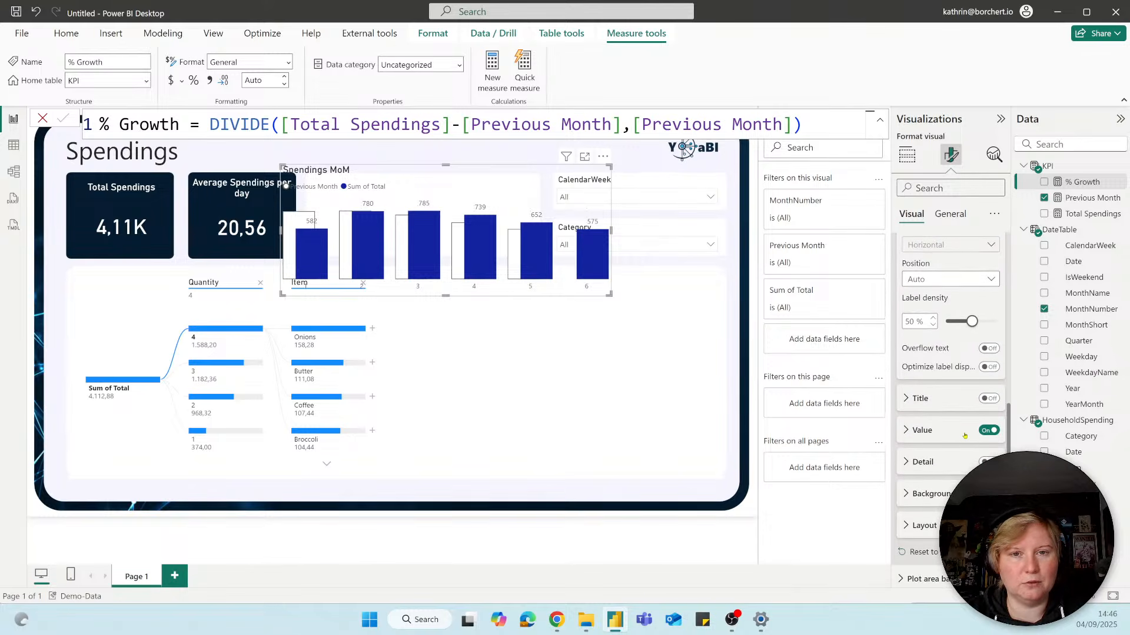
left_click(991, 432)
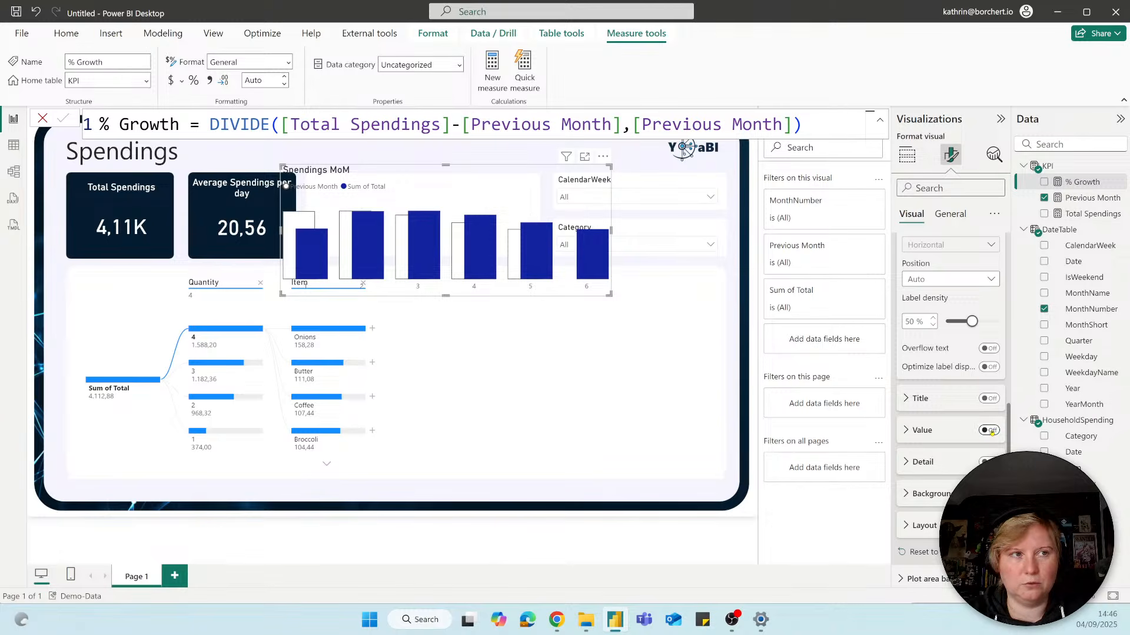
left_click(988, 462)
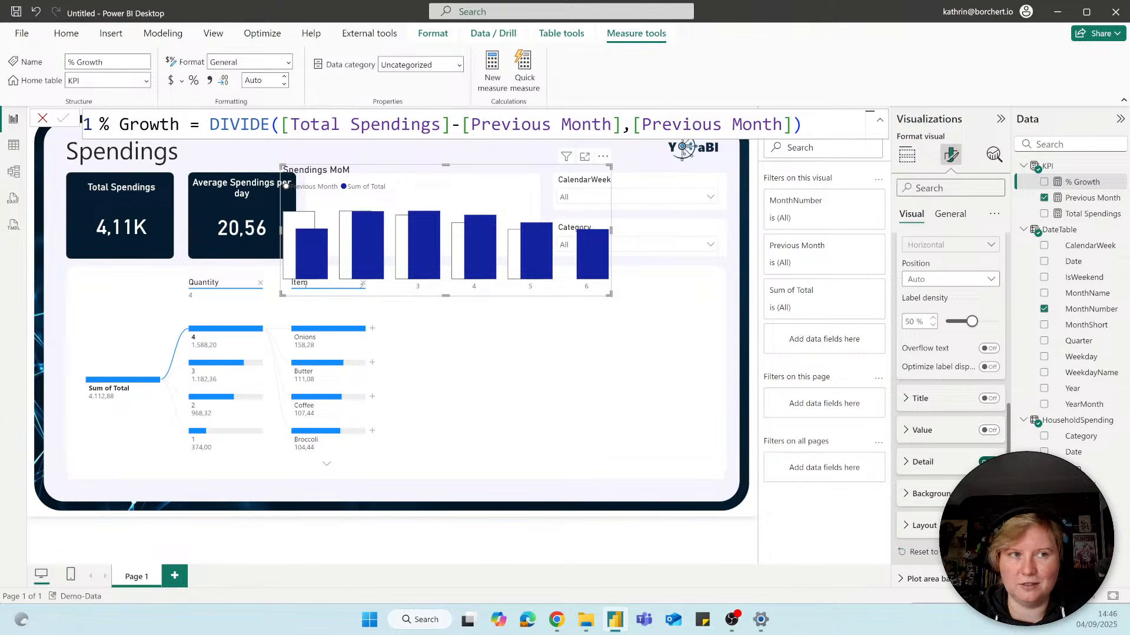
Use the % Growth measure as the data labels' detail and format that measure as a percentage
left_click(911, 462)
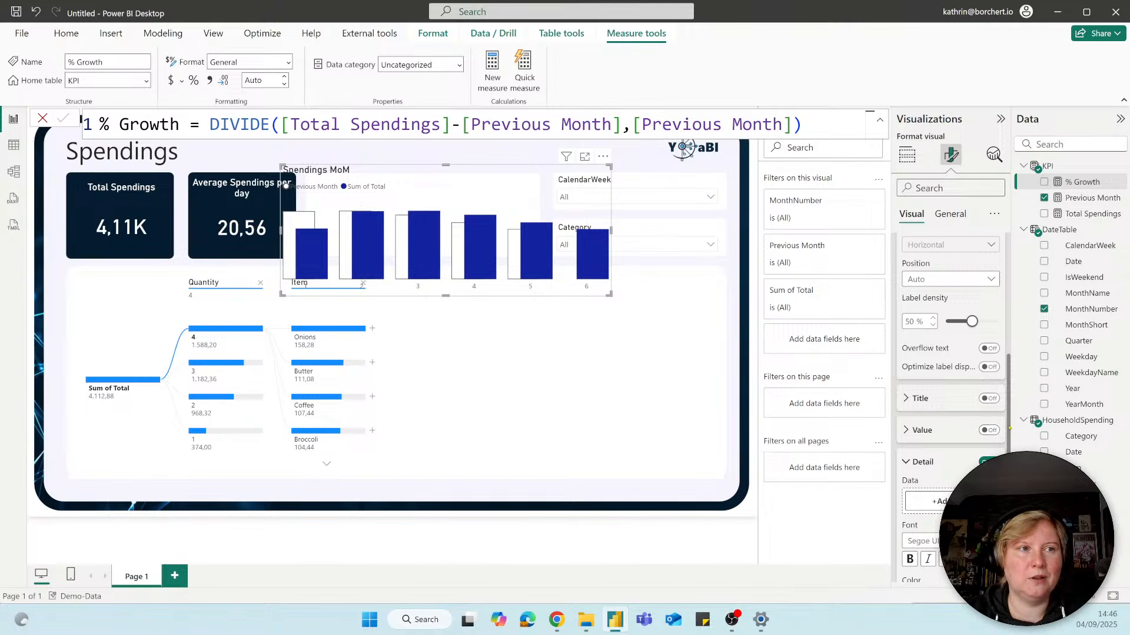
scroll(1007, 426, "down", 2)
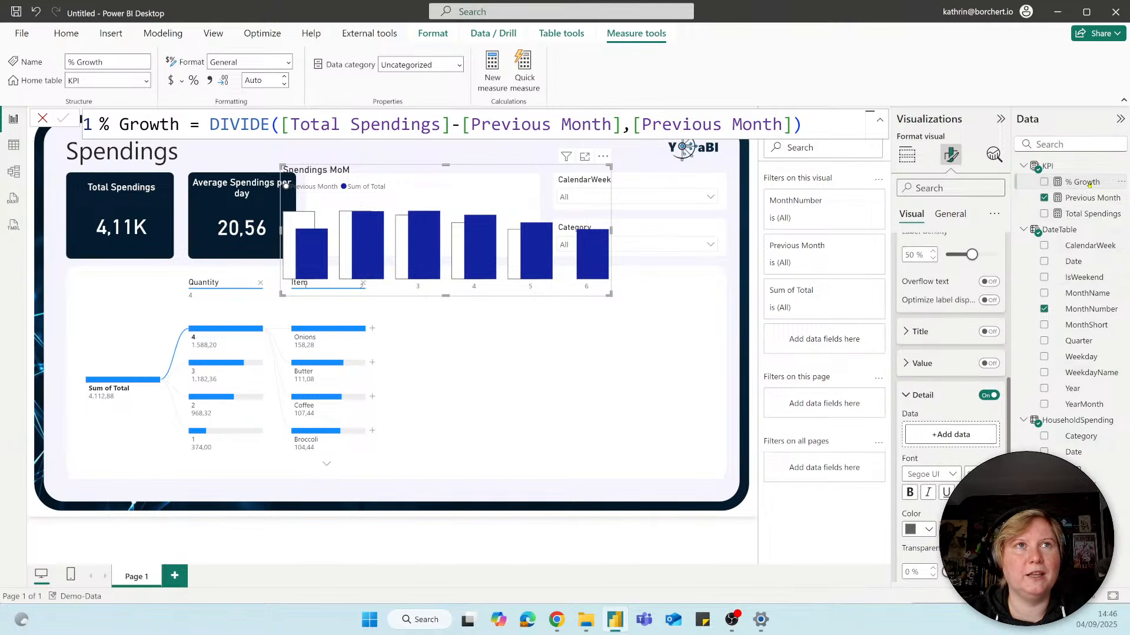
left_click_drag(1087, 182, 965, 442)
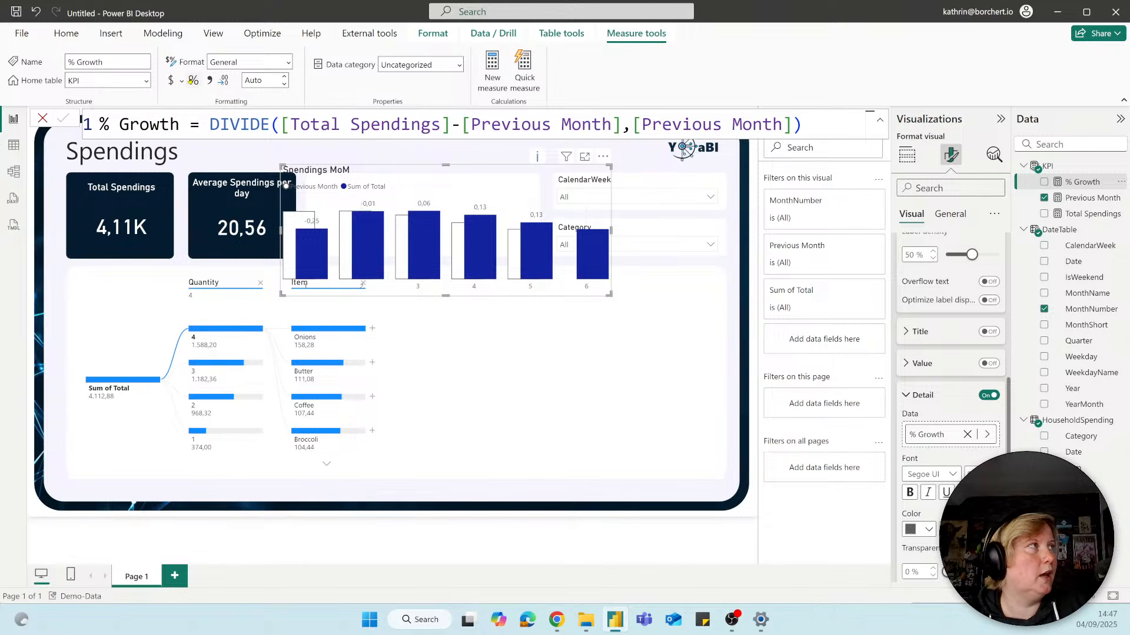
left_click(194, 80)
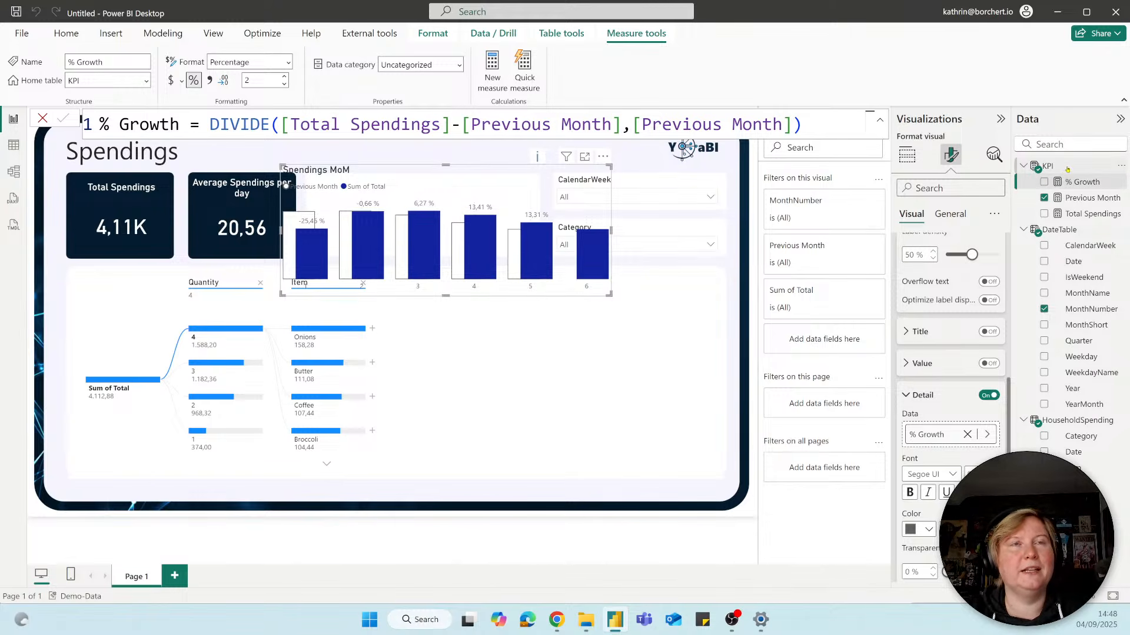
Add a new measure named Colour to the KPI table
left_click(1121, 166)
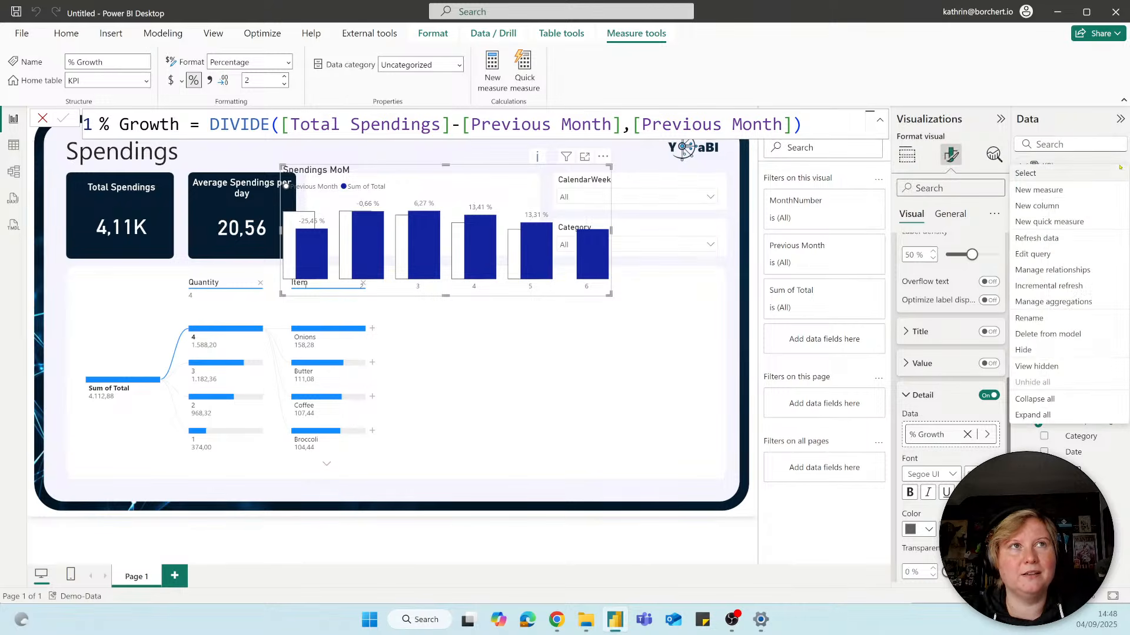
left_click(1043, 190)
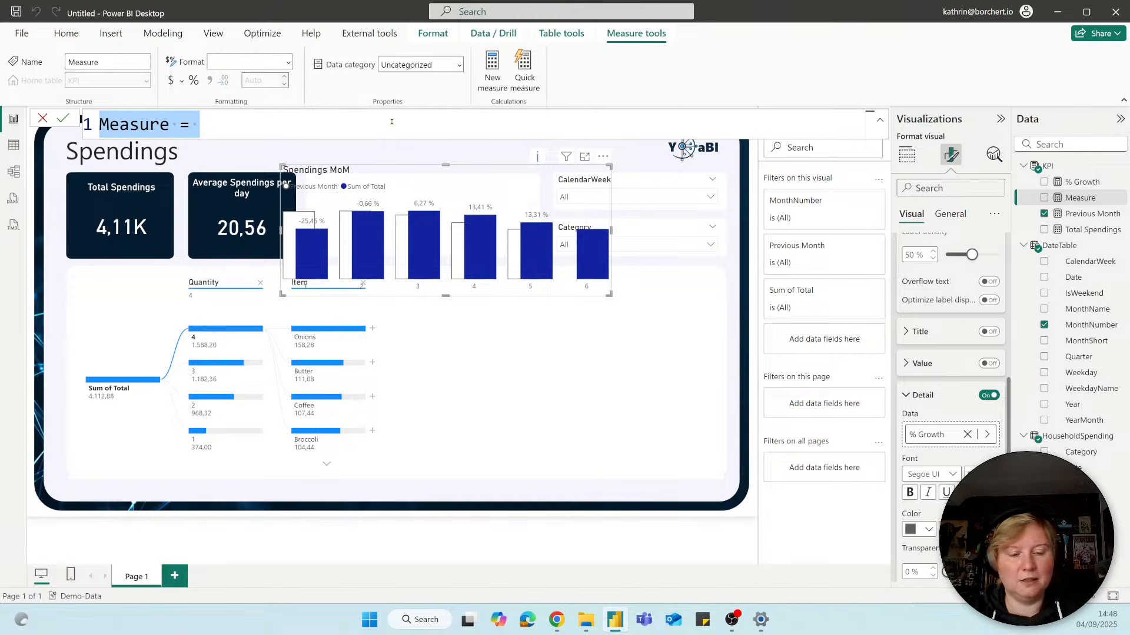
type("Colo")
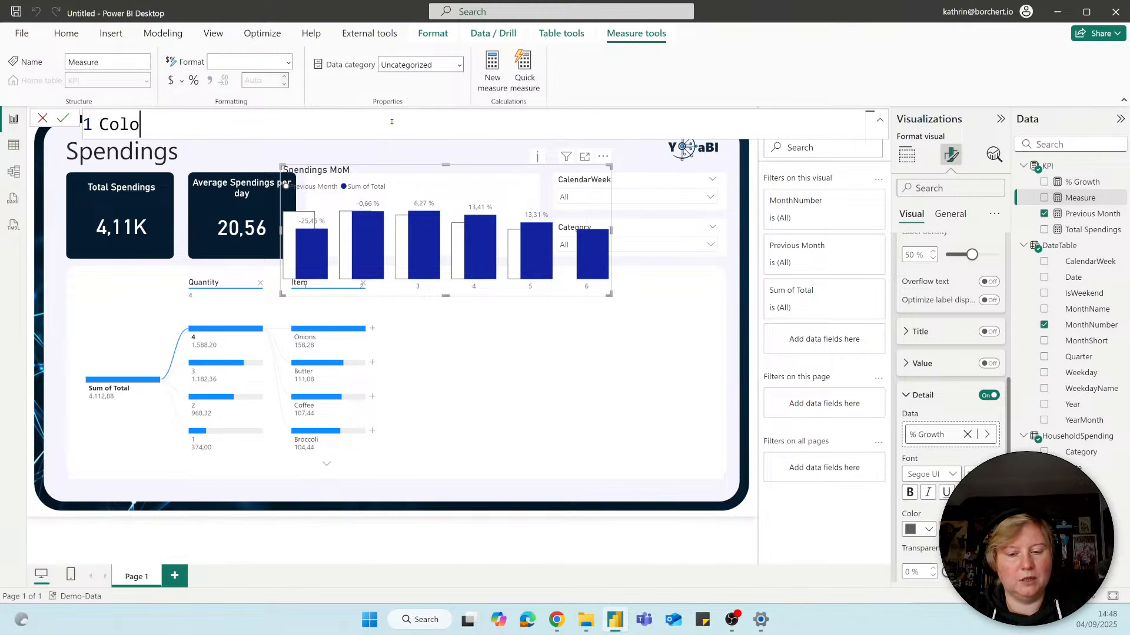
type("ur= ")
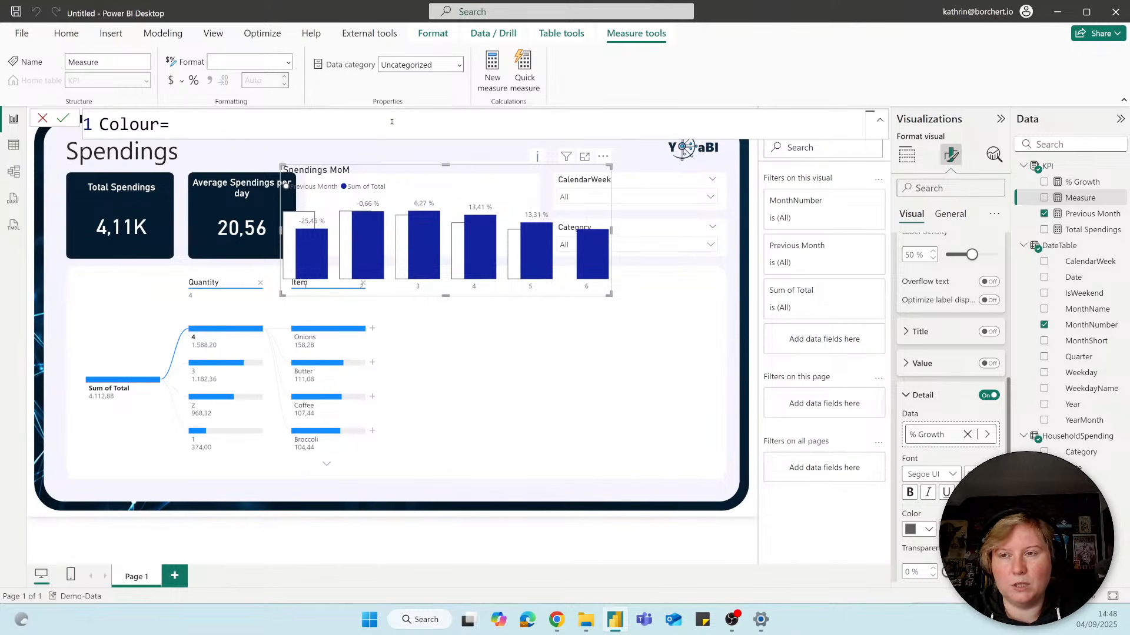
Define the Colour measure as IF([% Growth]>0,"red","green") and commit it
type("If")
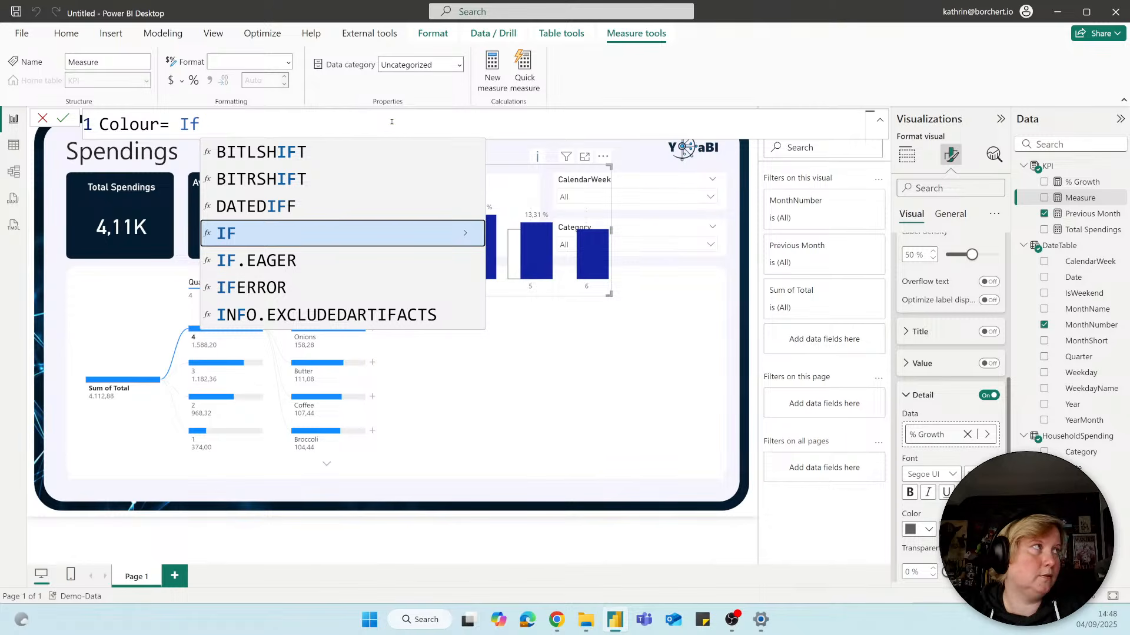
key("Tab")
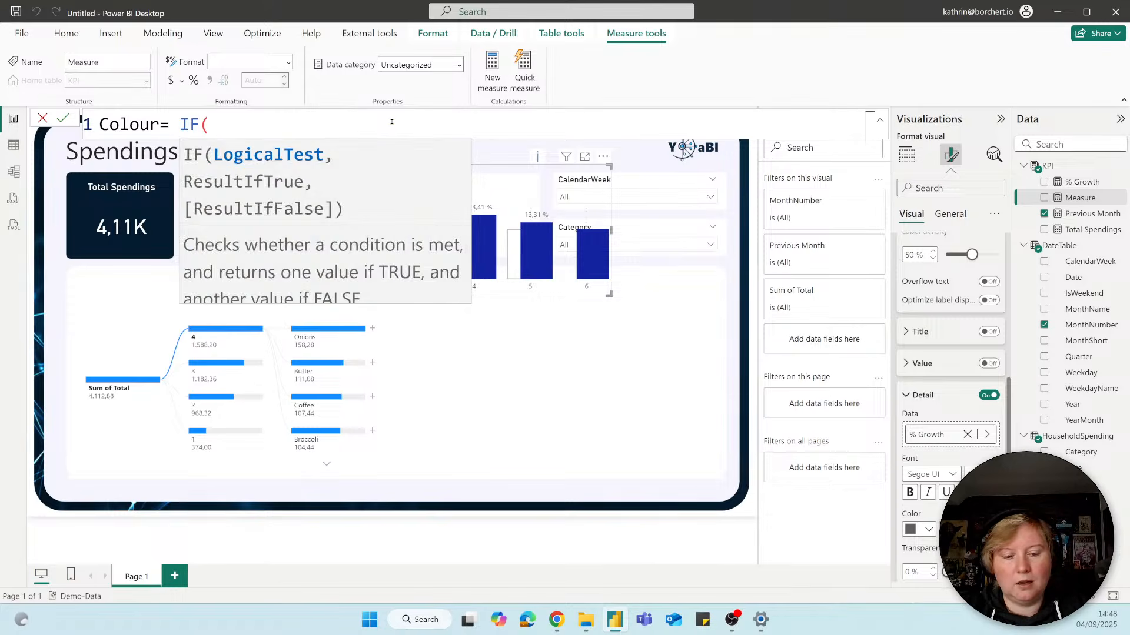
type("gro")
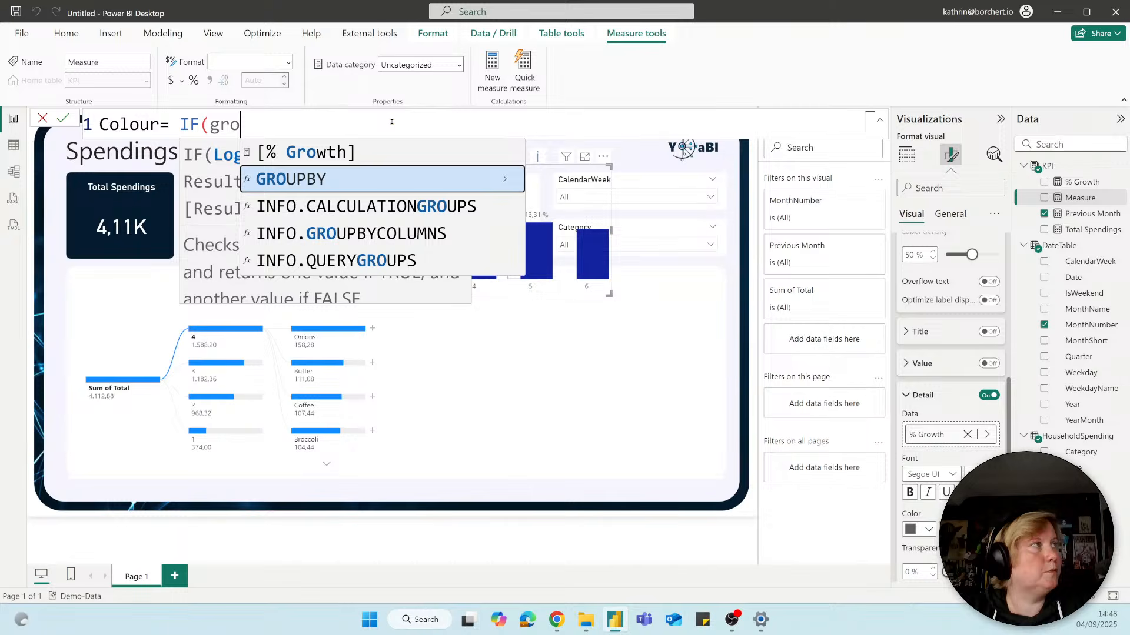
left_click(359, 149)
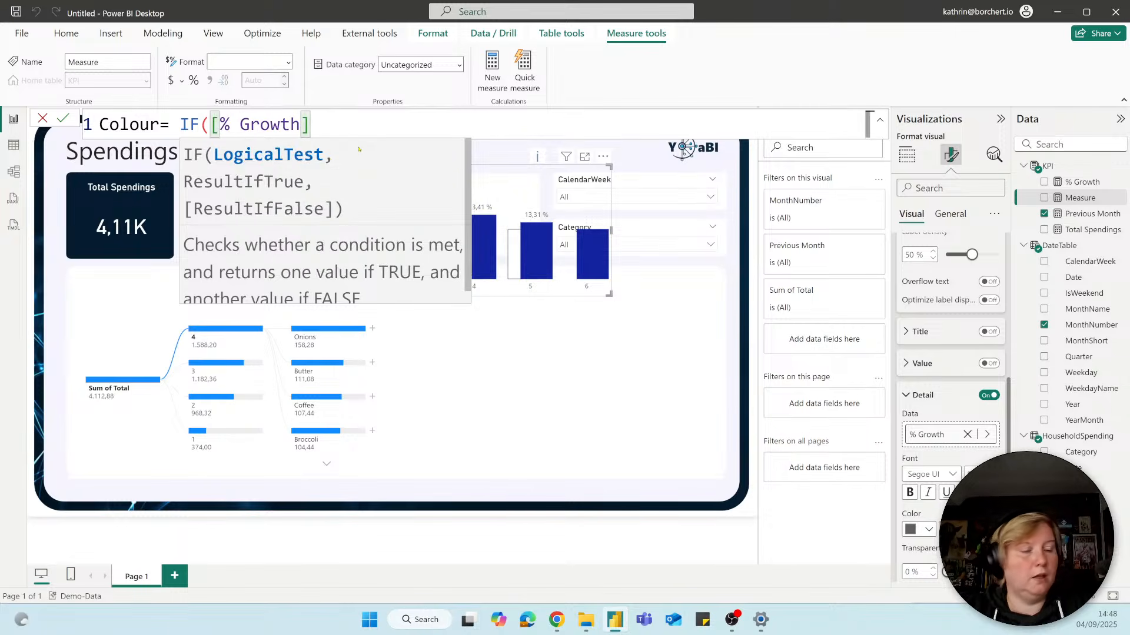
type(">0,")
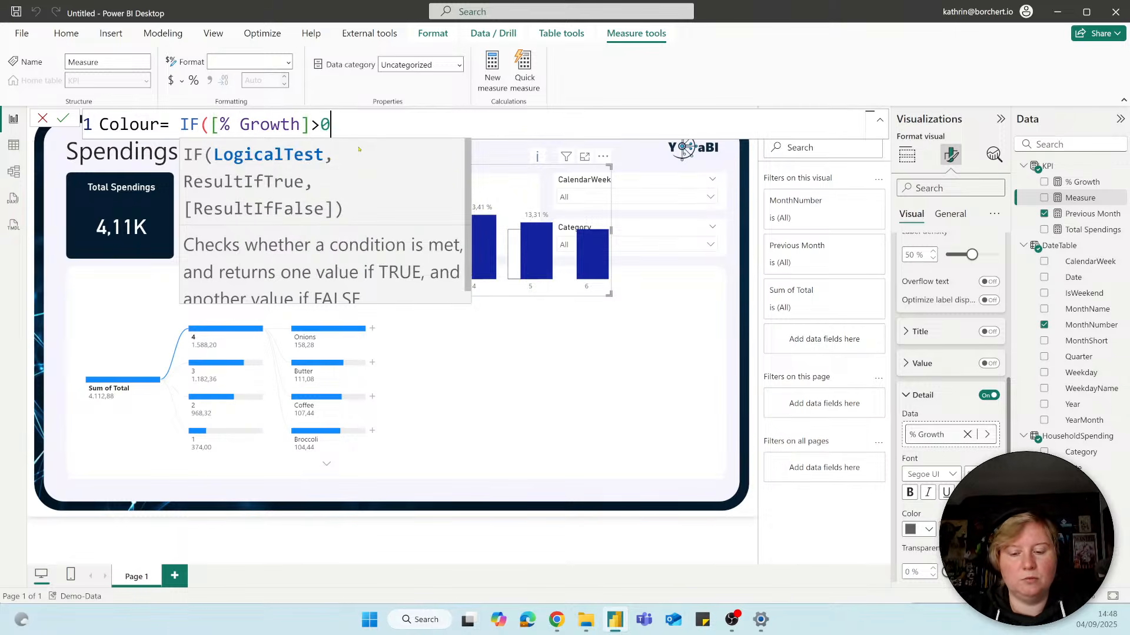
type("\"red")
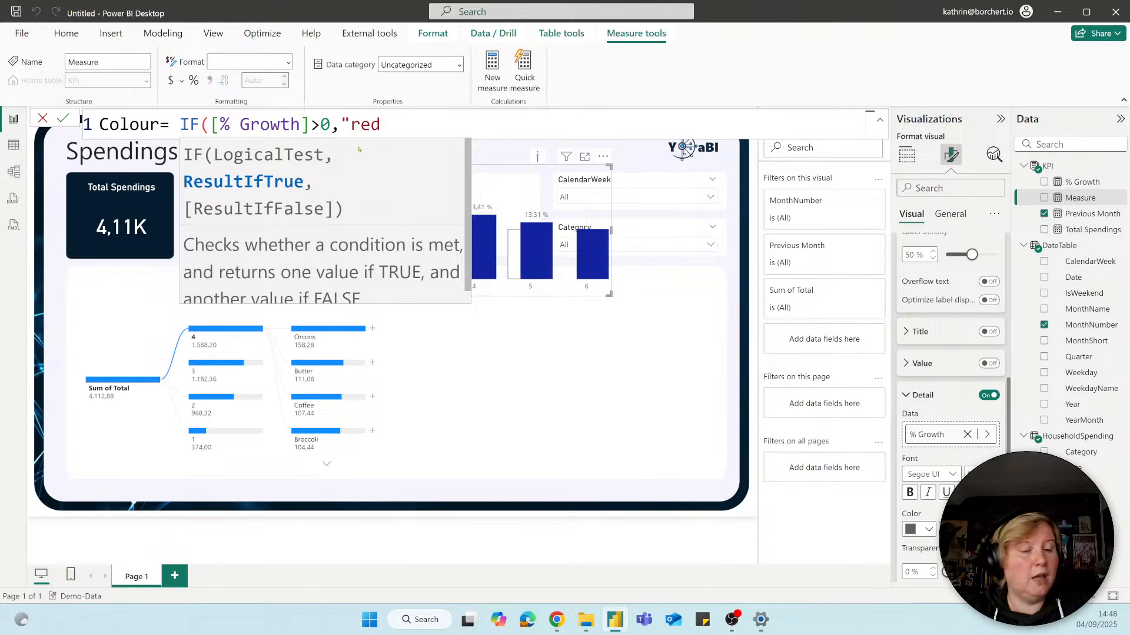
type("\"")
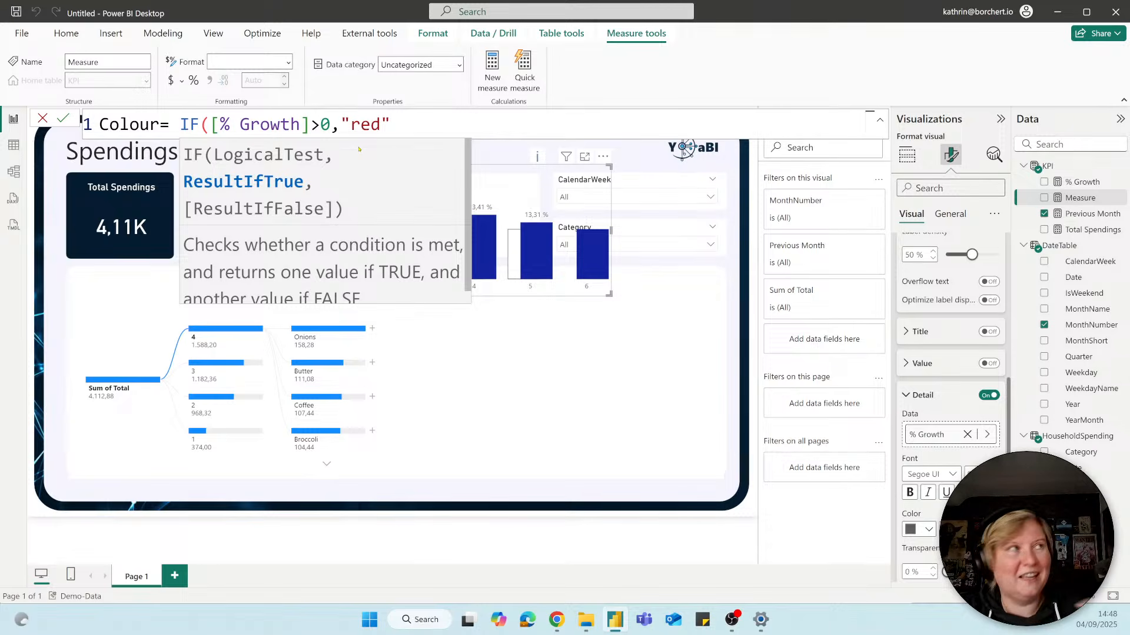
type(",")
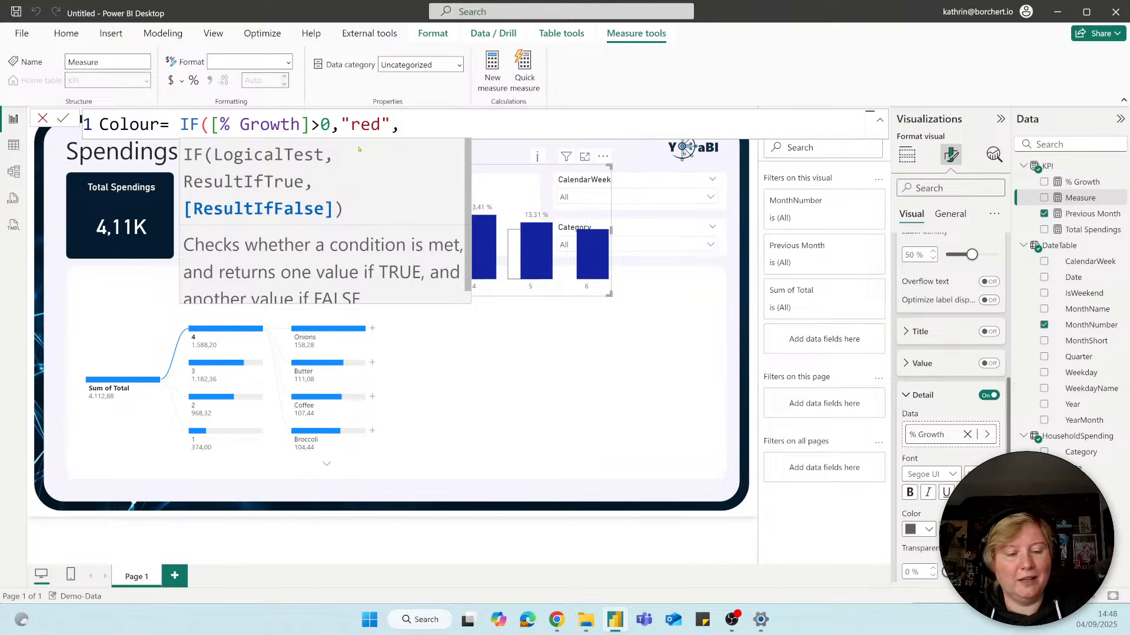
type("\"fg")
key("BackSpace")
key("BackSpace")
type("g")
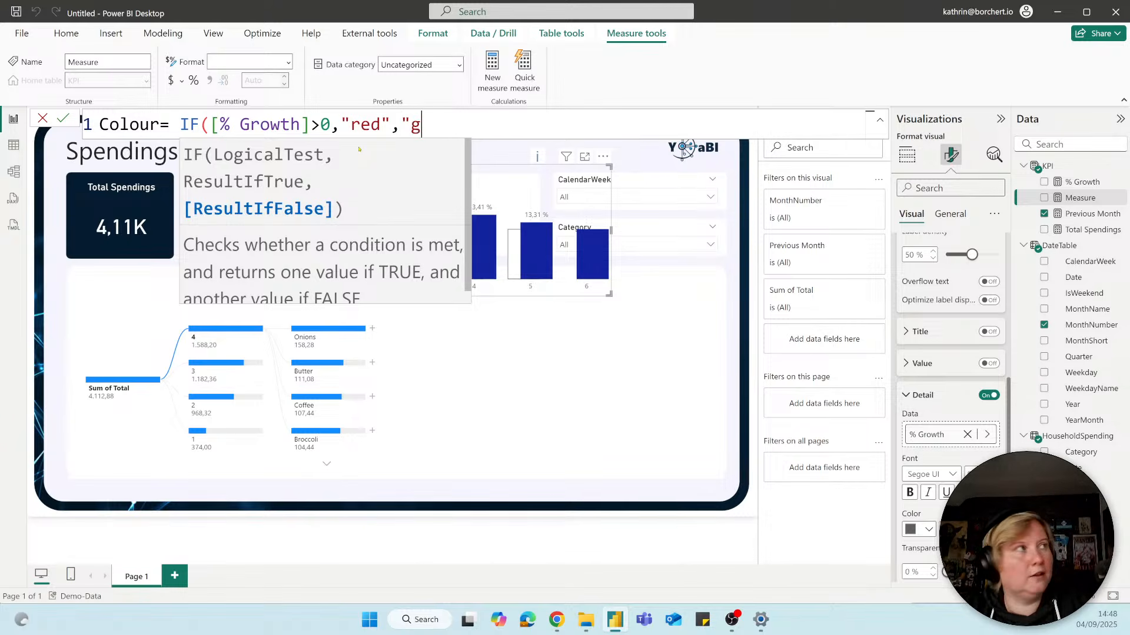
type("reen\")")
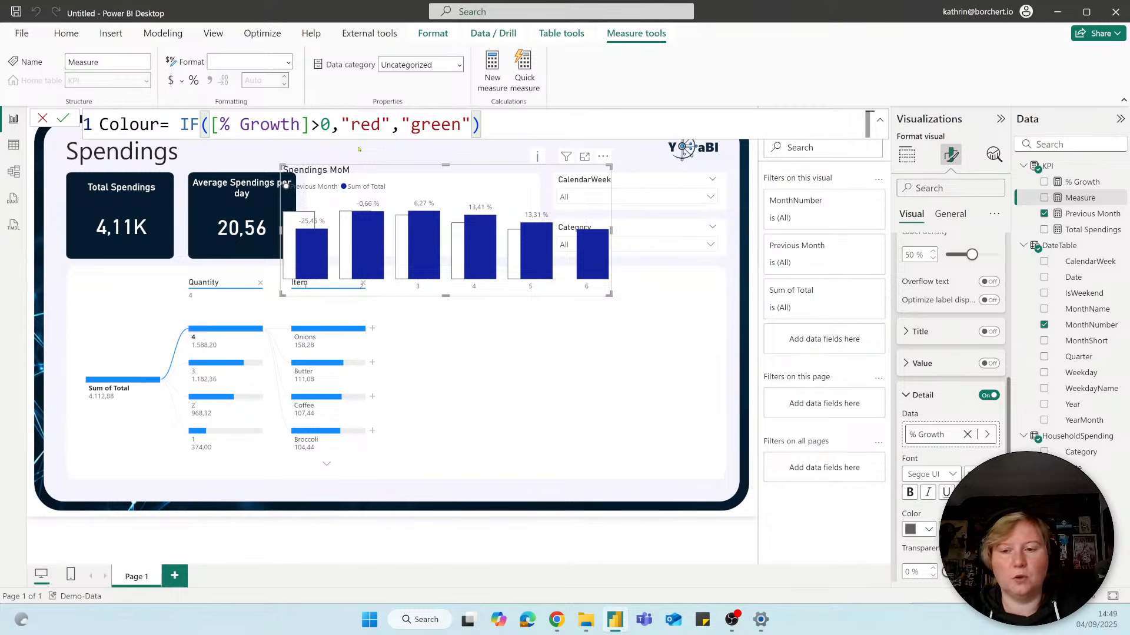
key("Return")
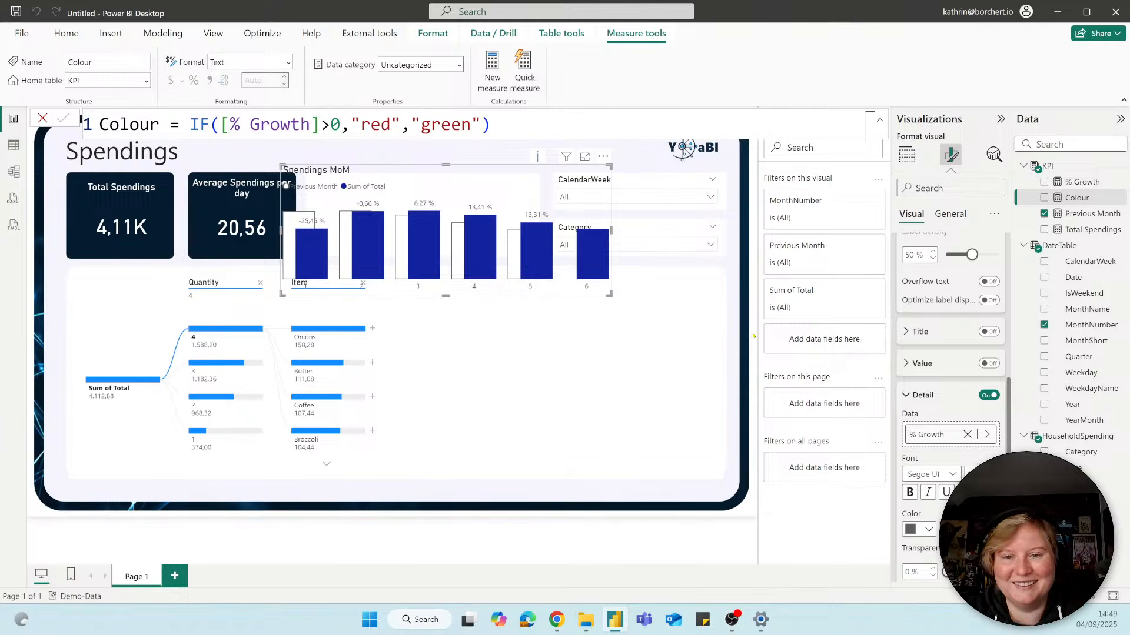
Collapse all of the column chart's format categories
right_click(916, 370)
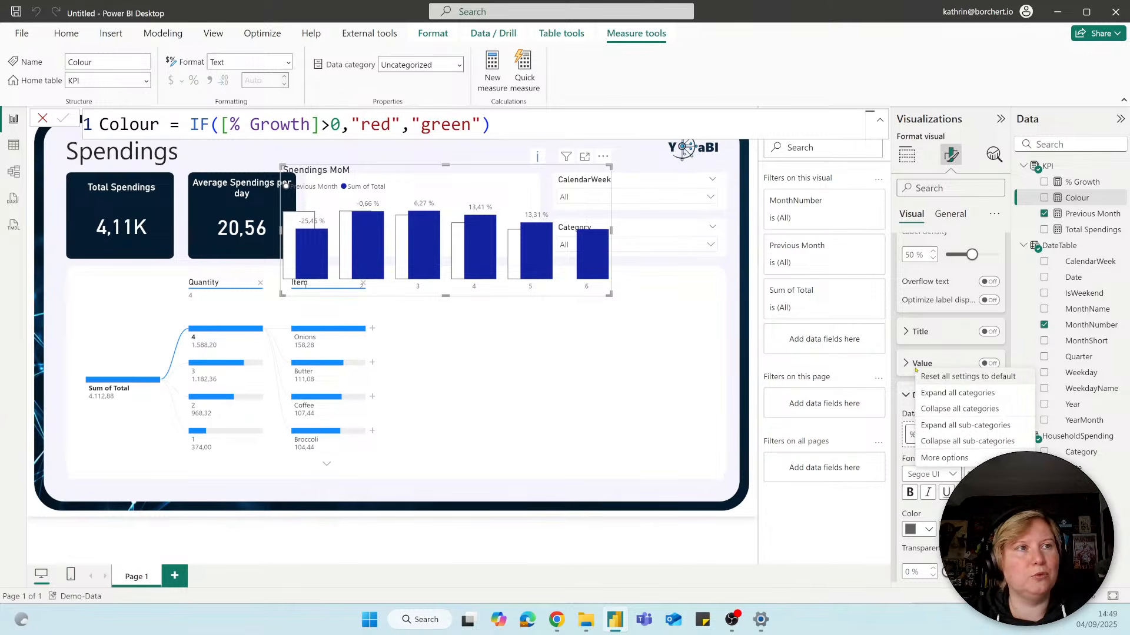
left_click(930, 390)
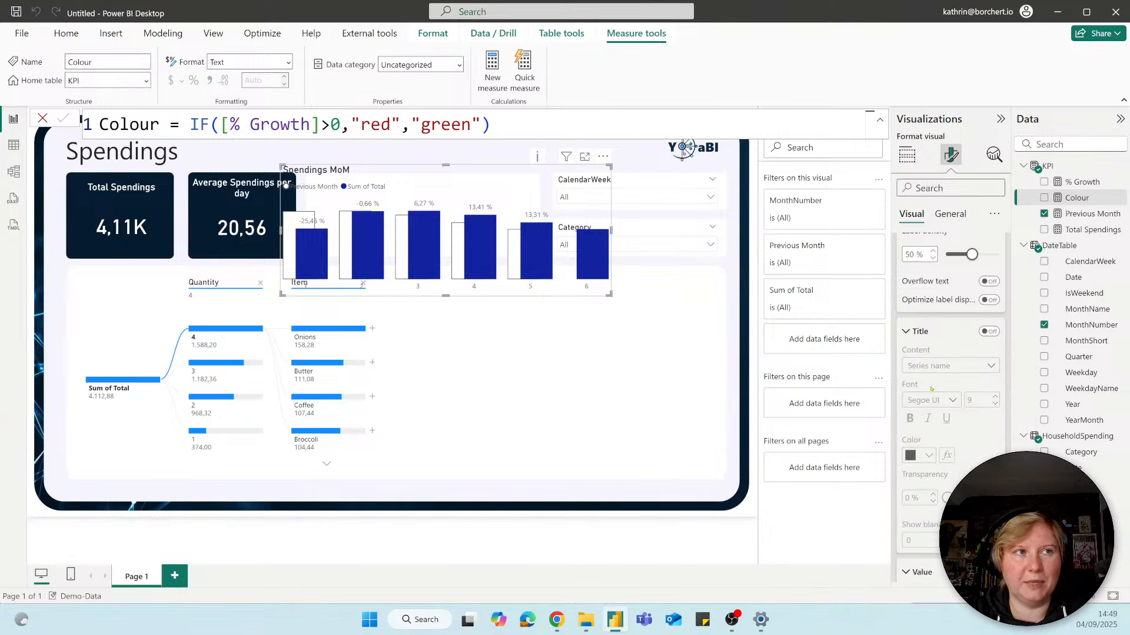
right_click(932, 338)
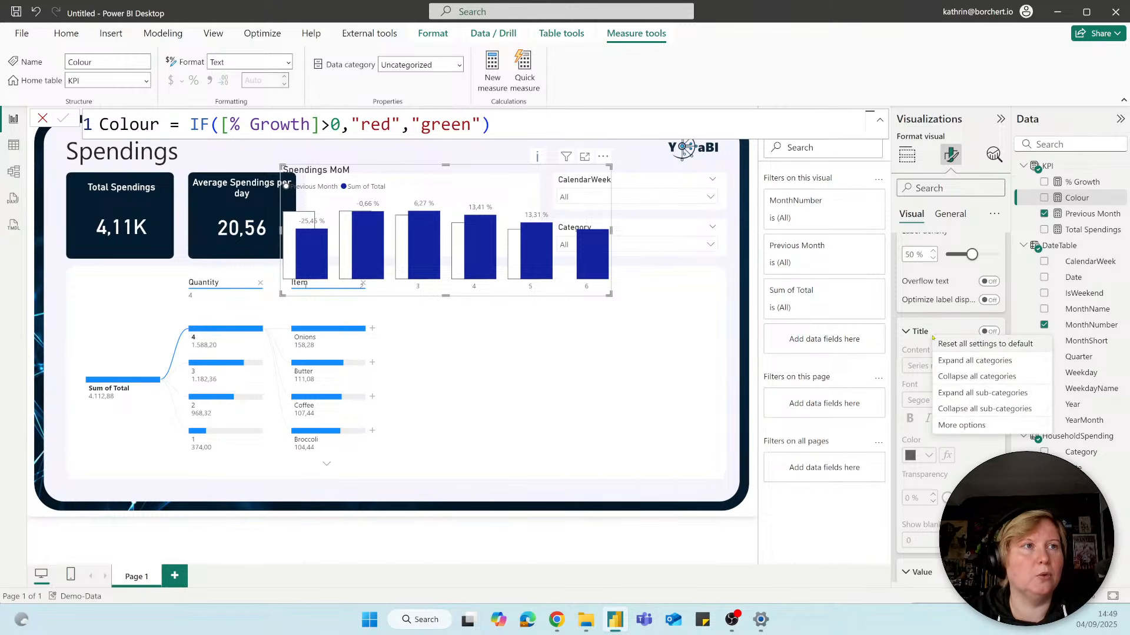
left_click(945, 378)
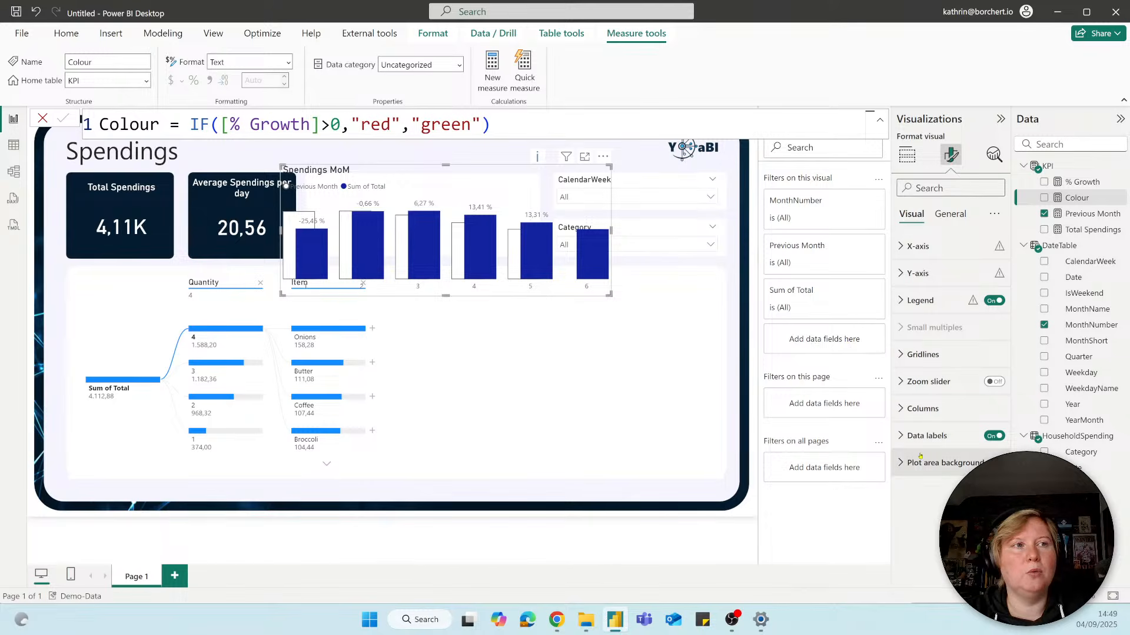
Set the conditional formatting style of the data labels' detail colour to Field value for the Sum of Total series
left_click(918, 436)
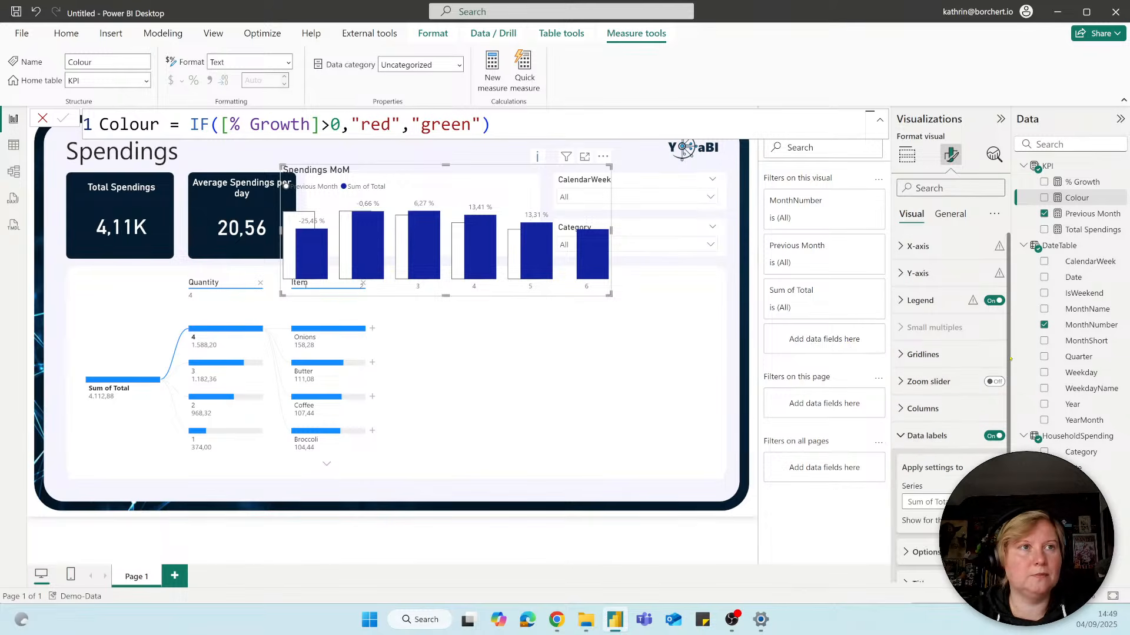
scroll(949, 369, "down", 3)
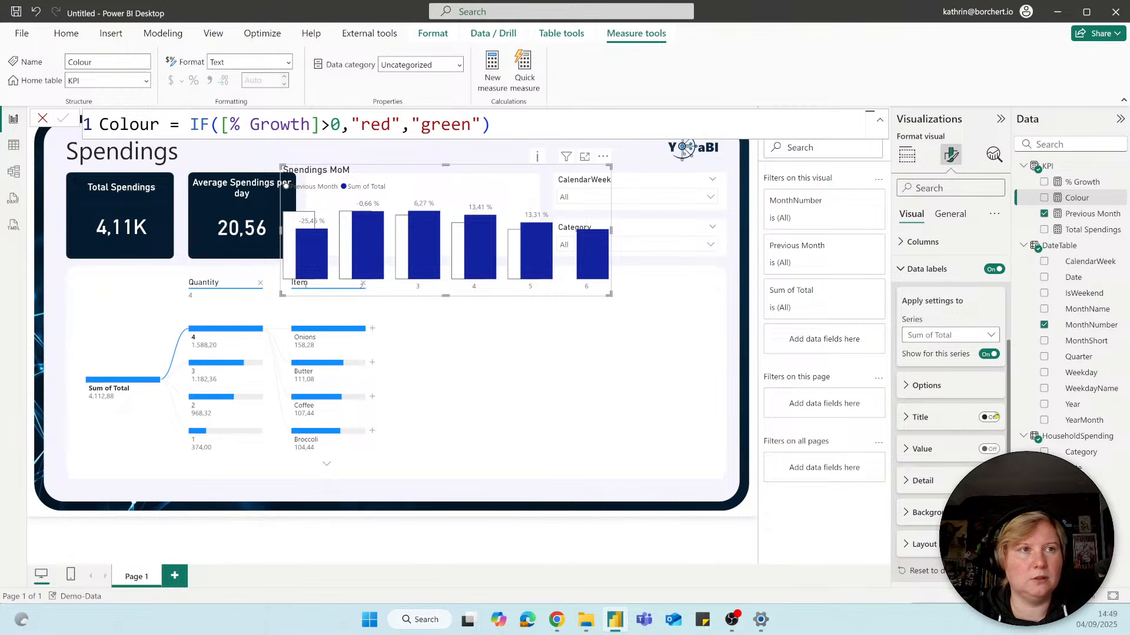
scroll(1002, 451, "down", 1)
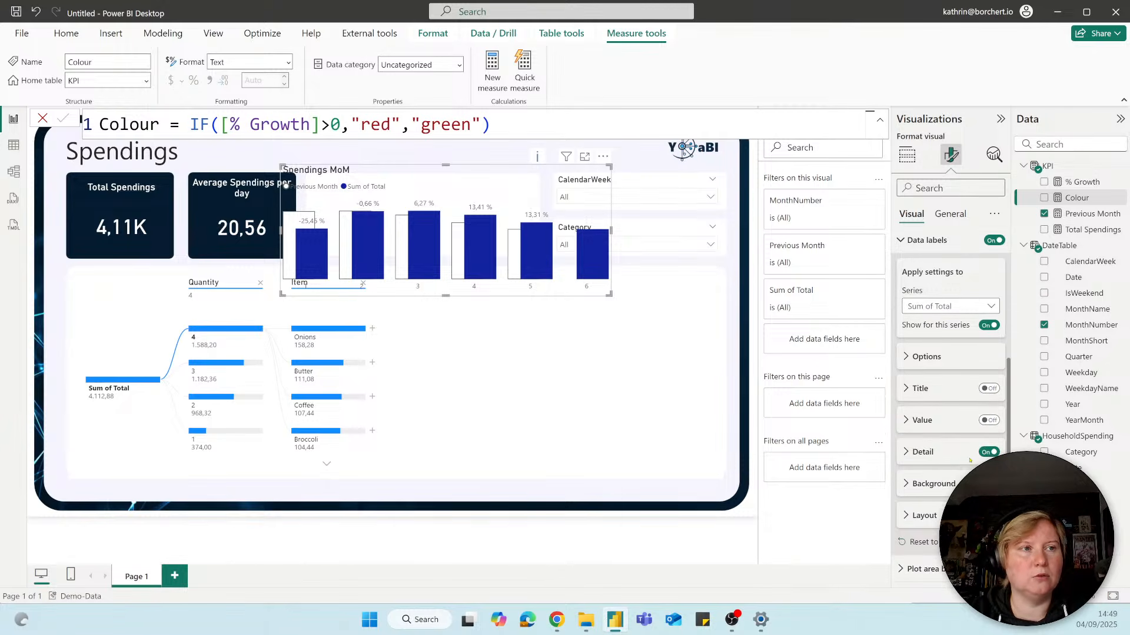
left_click(922, 454)
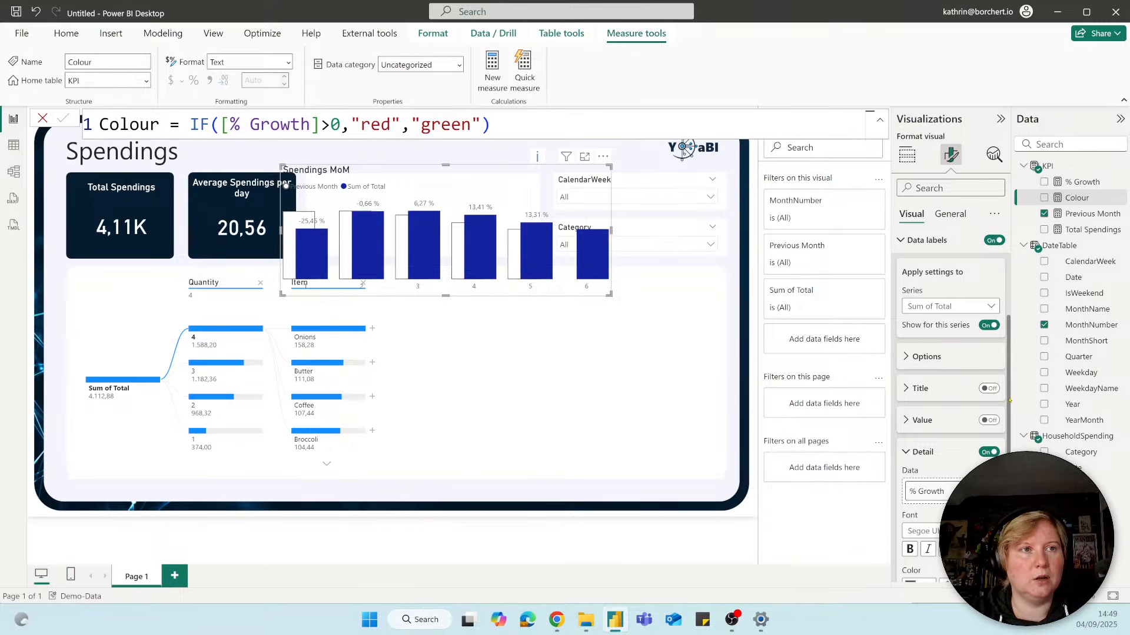
scroll(949, 427, "down", 6)
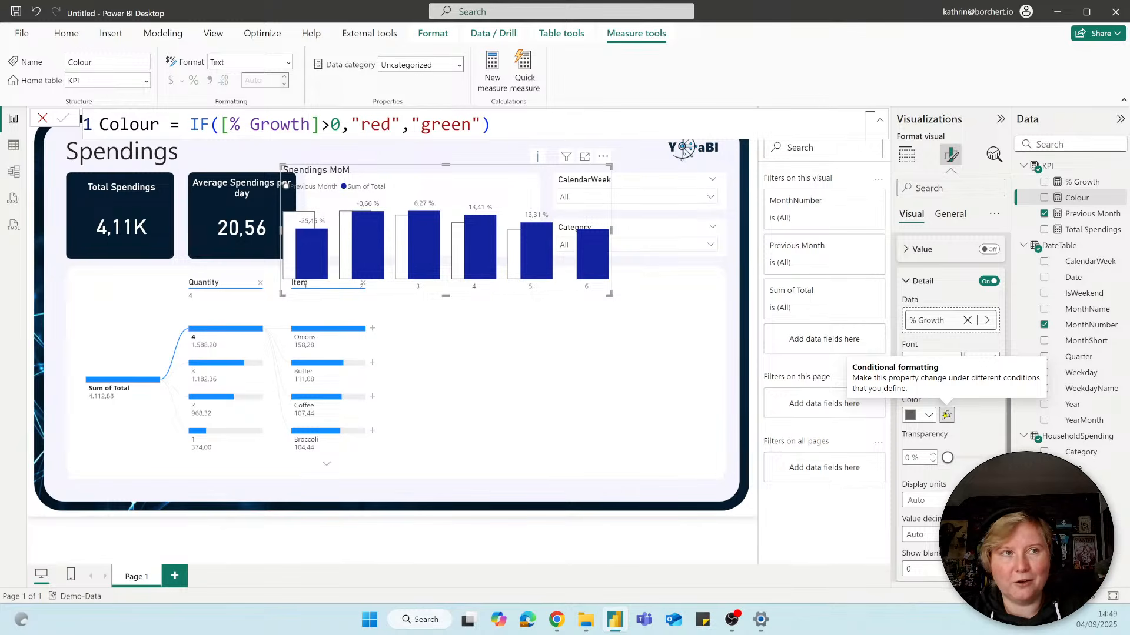
left_click(946, 415)
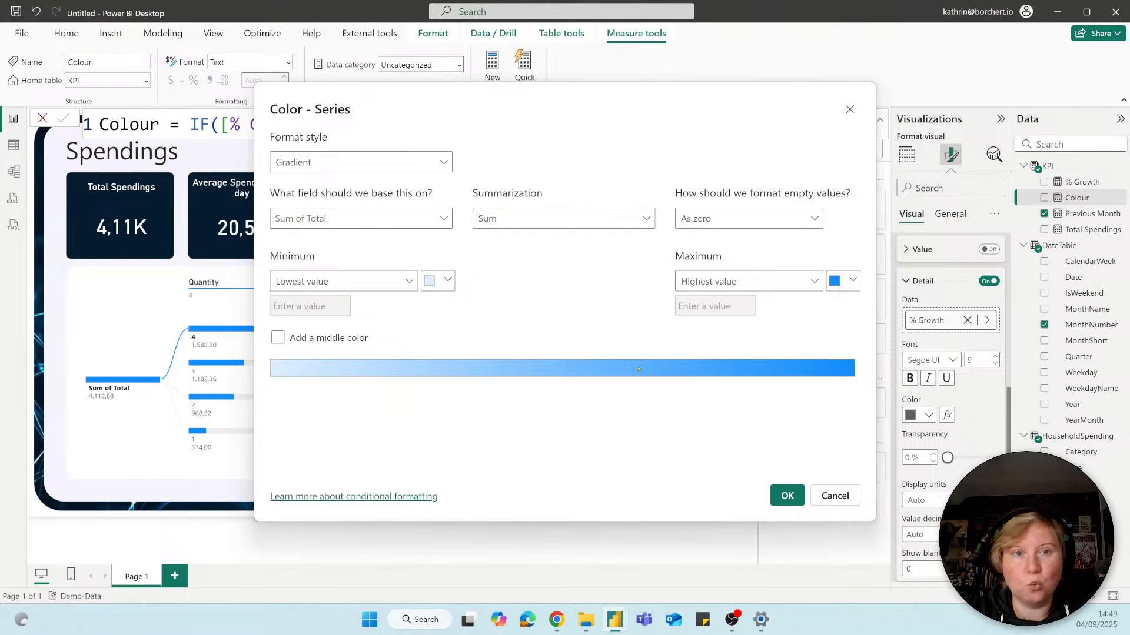
left_click(401, 169)
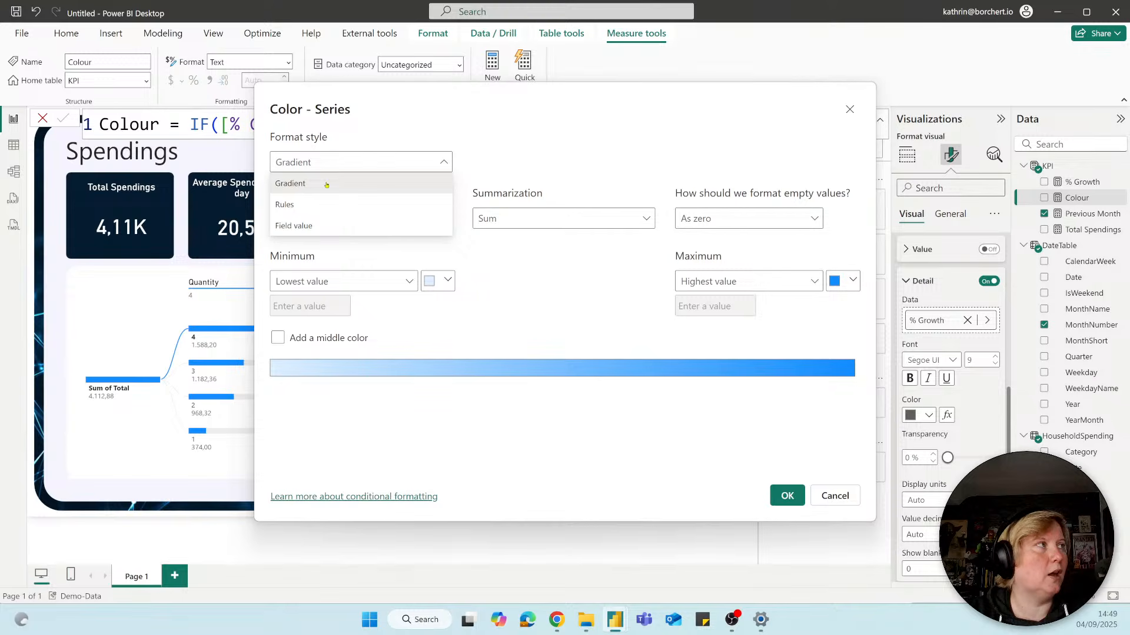
left_click(299, 204)
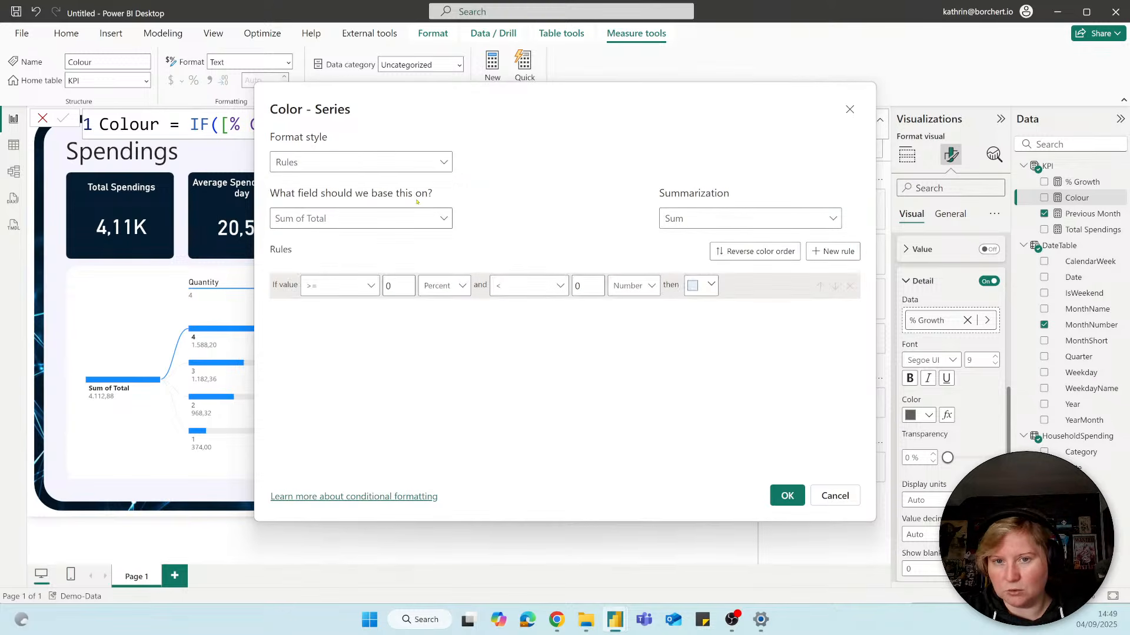
left_click(379, 169)
left_click(313, 227)
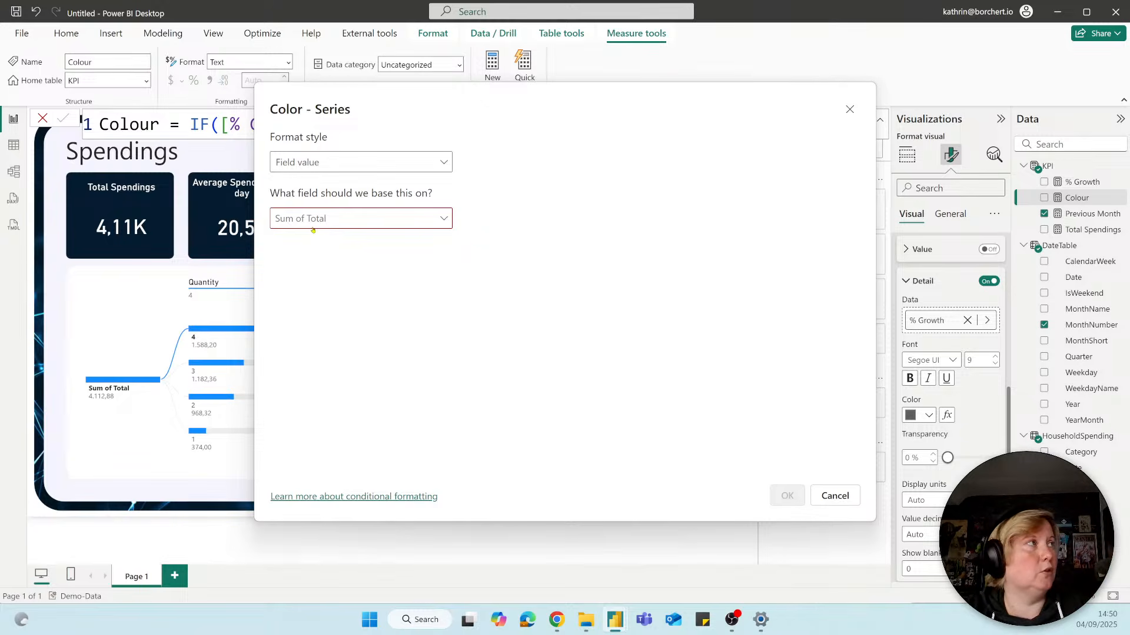
left_click(318, 219)
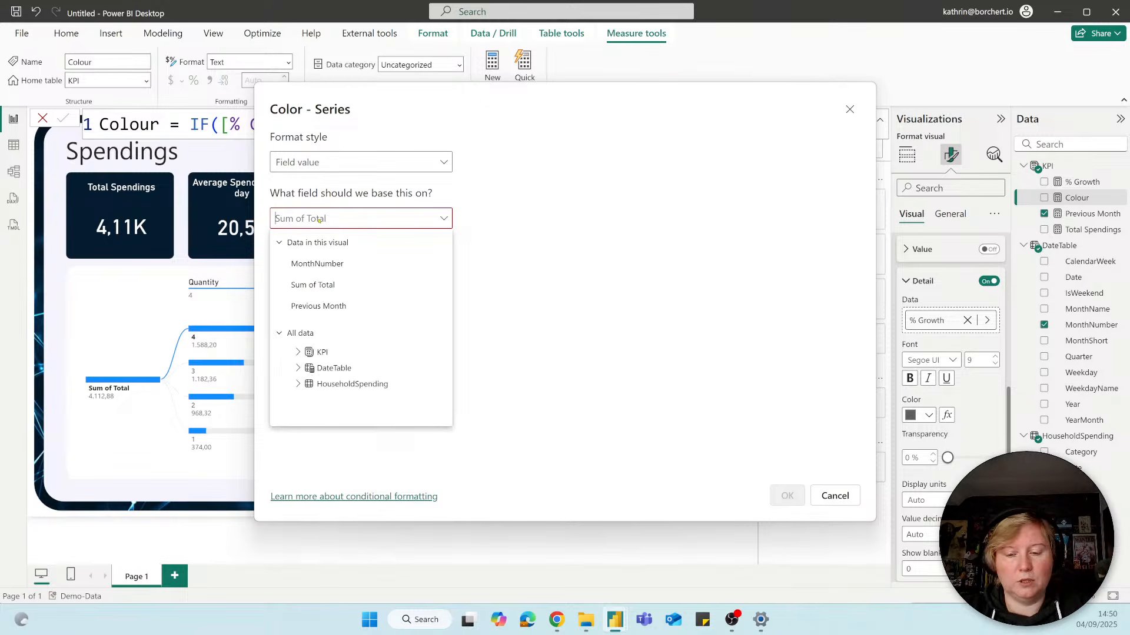
type("clou")
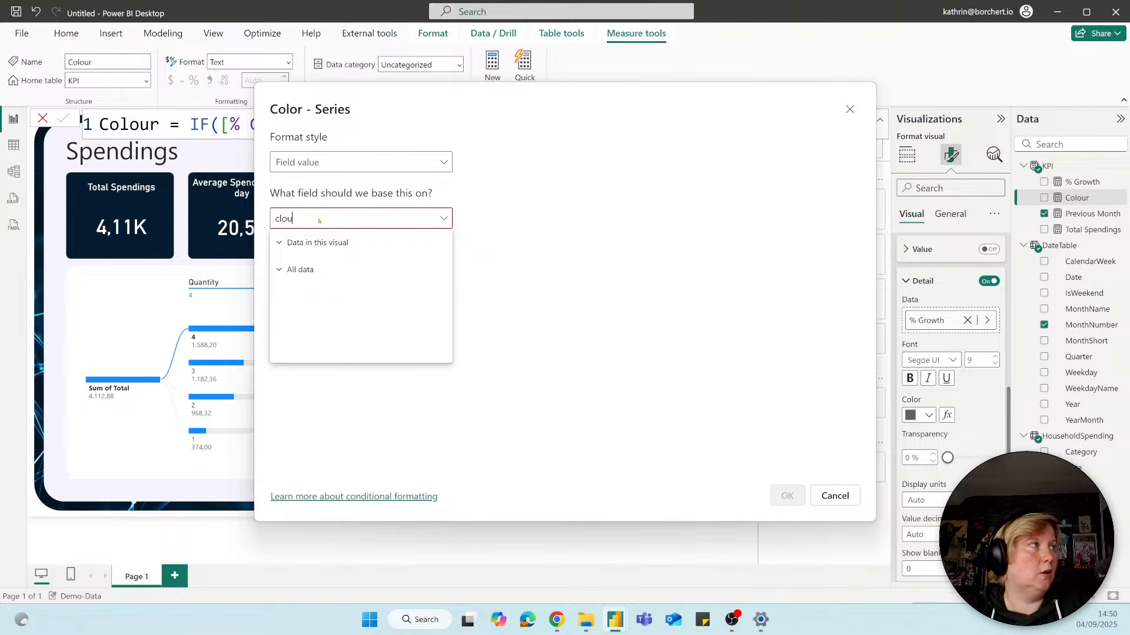
key("BackSpace")
key("BackSpace")
type("o")
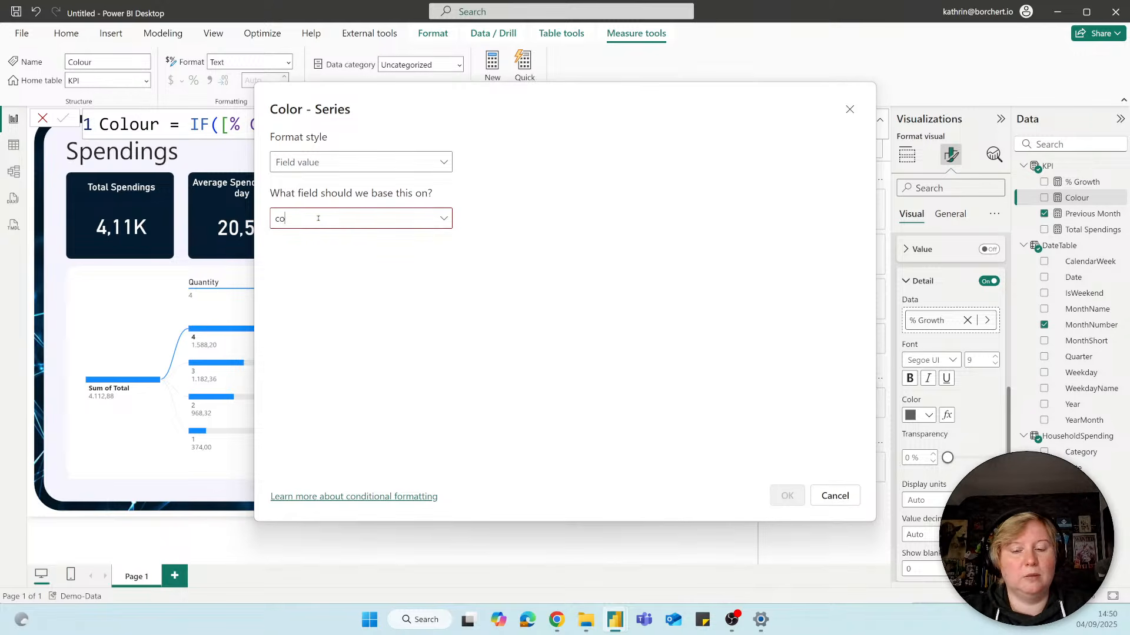
type("lou")
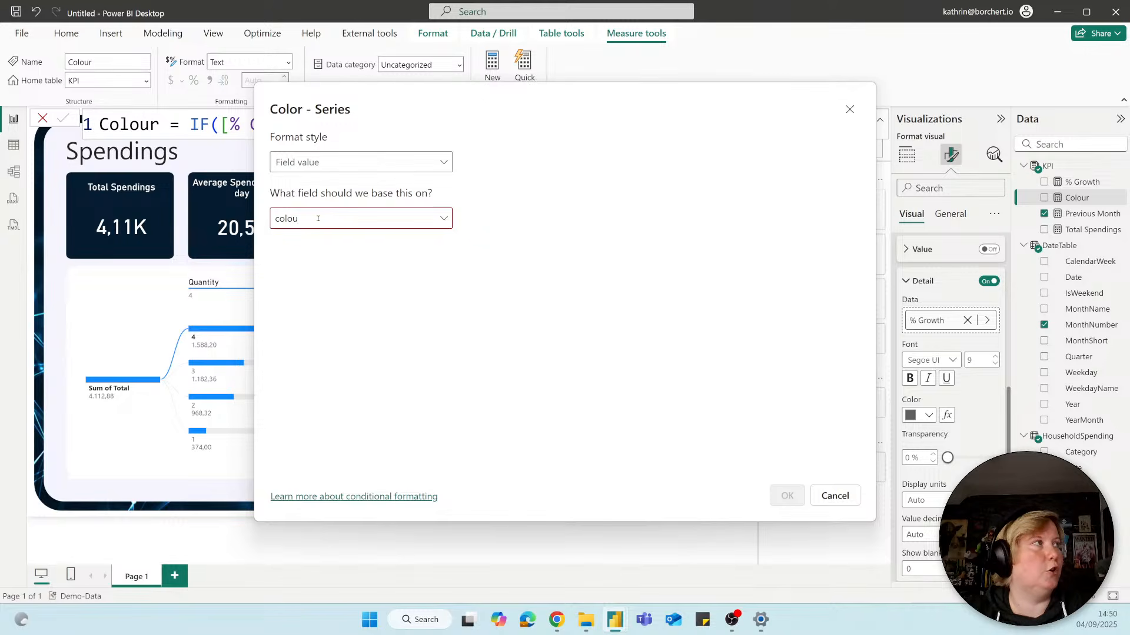
type("r")
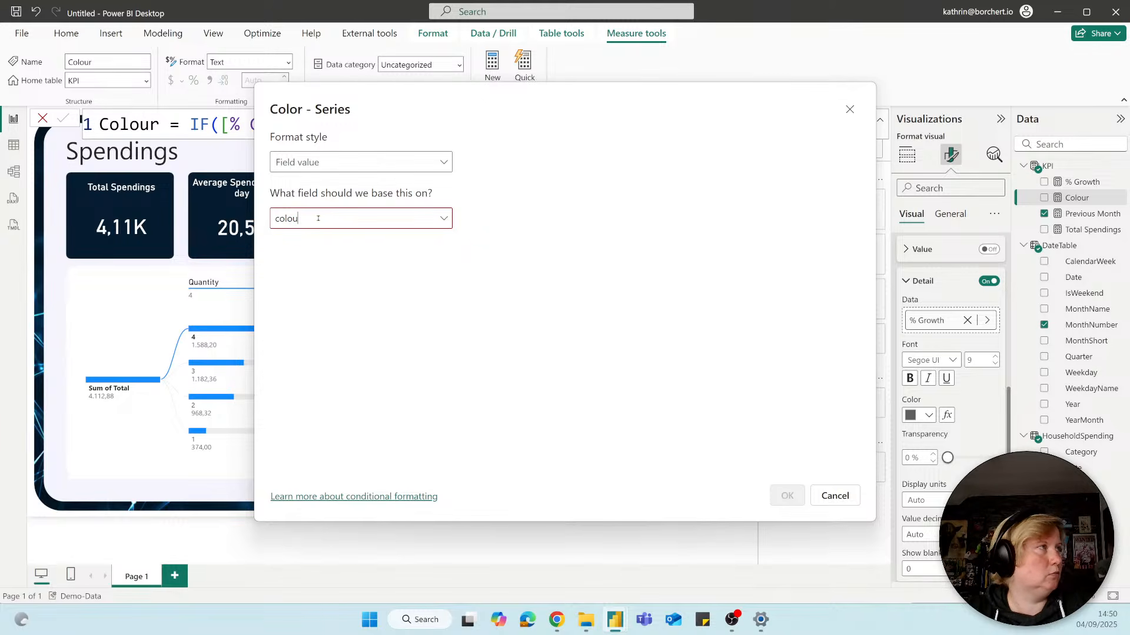
key("BackSpace")
key("BackSpace")
key("BackSpace")
key("BackSpace")
key("BackSpace")
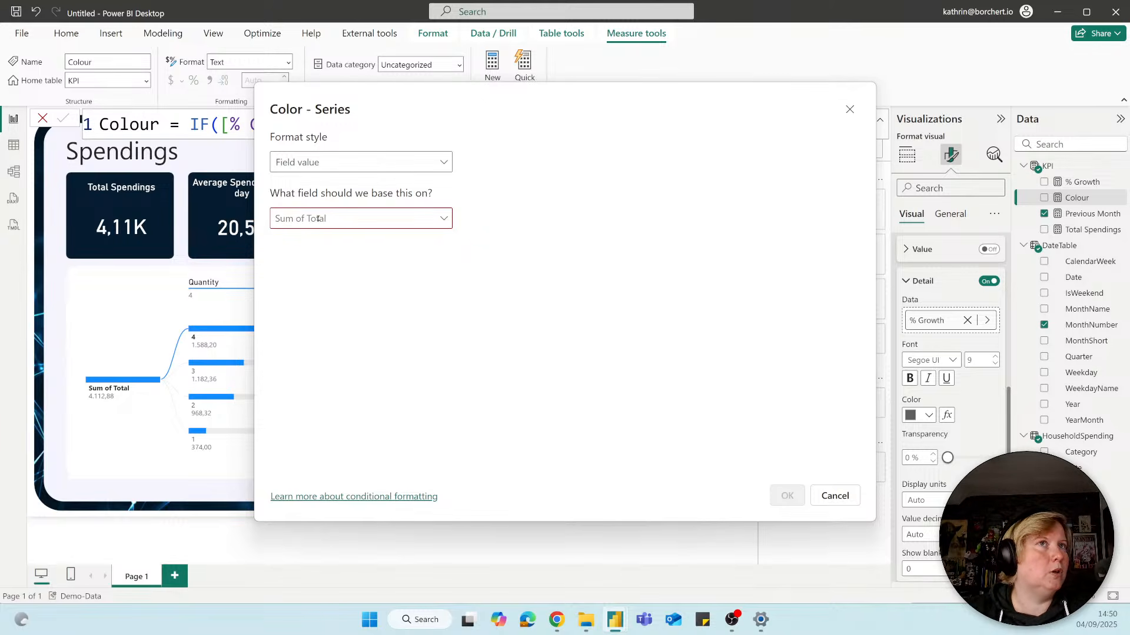
Base the detail label colour on the Colour measure from the KPI table and apply it
left_click(339, 222)
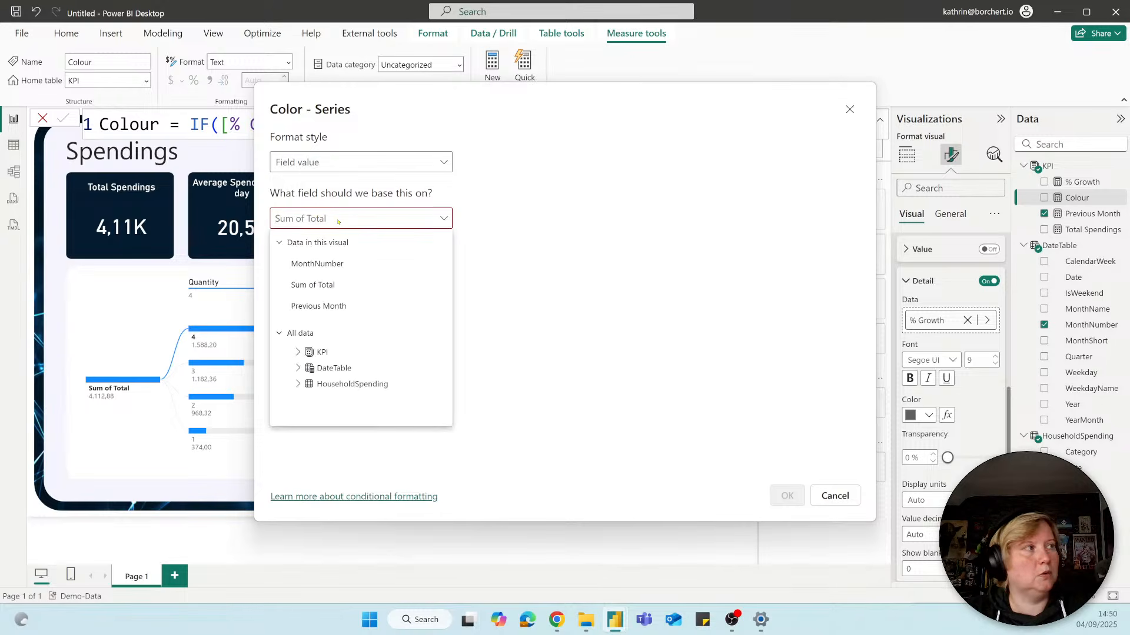
type("colo")
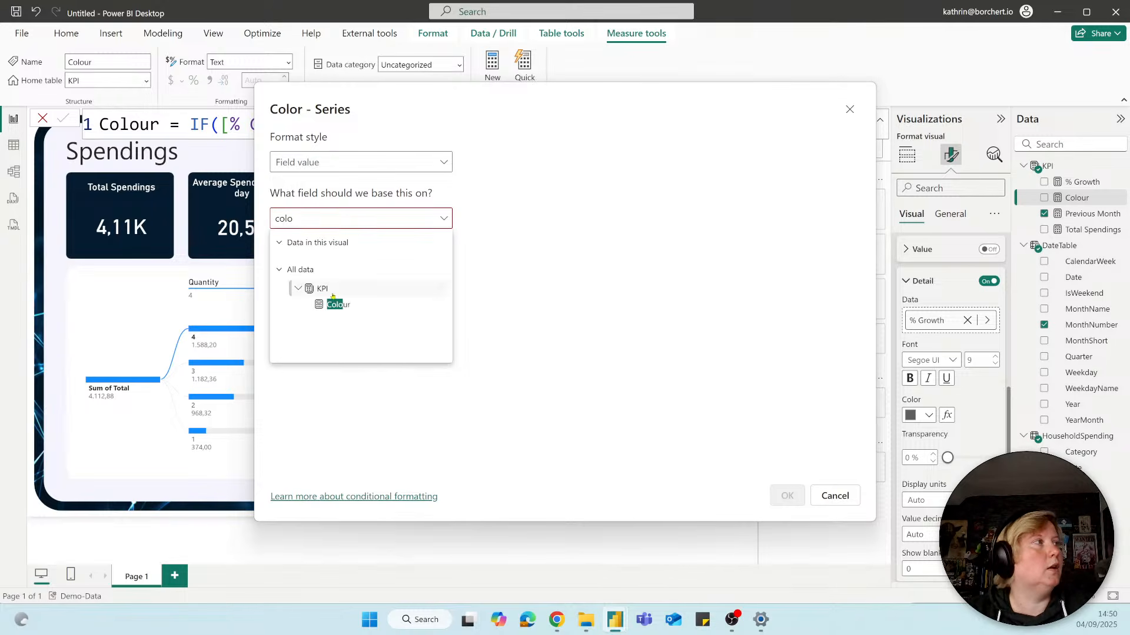
left_click(336, 304)
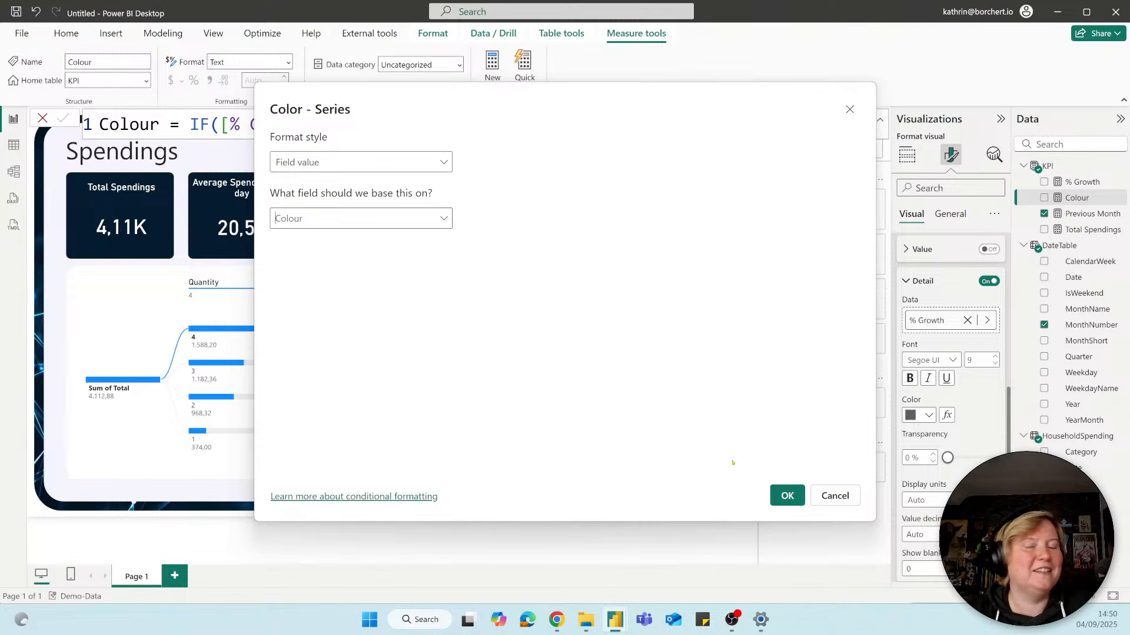
left_click(773, 496)
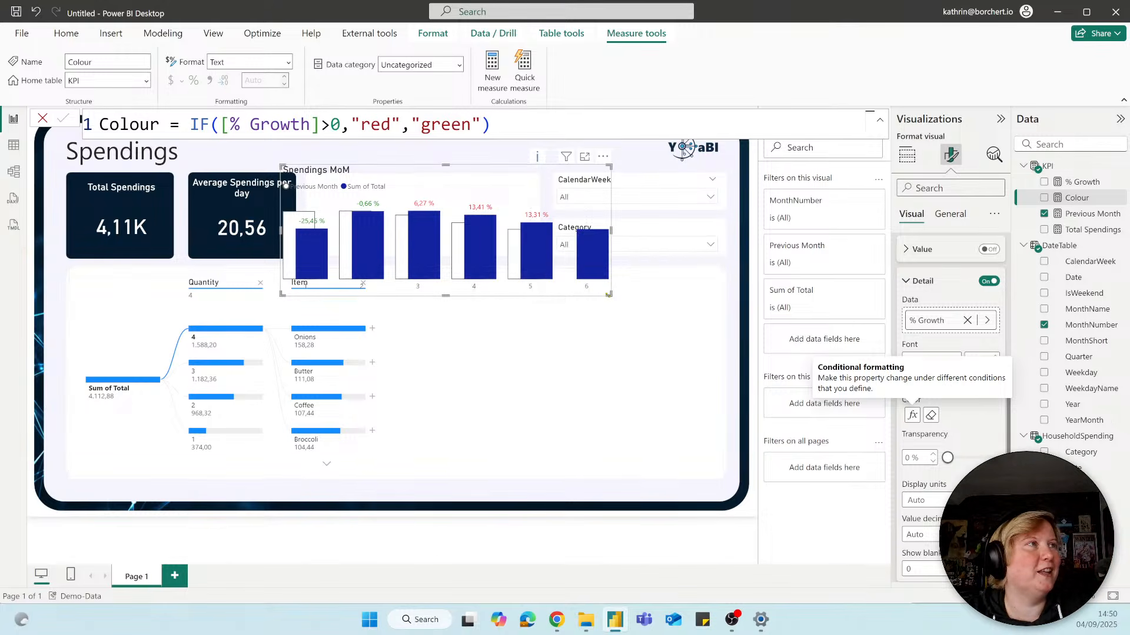
Shrink the Spendings MoM chart to about the size of the blank header box and shift it down off the cards
left_click_drag(610, 294, 542, 251)
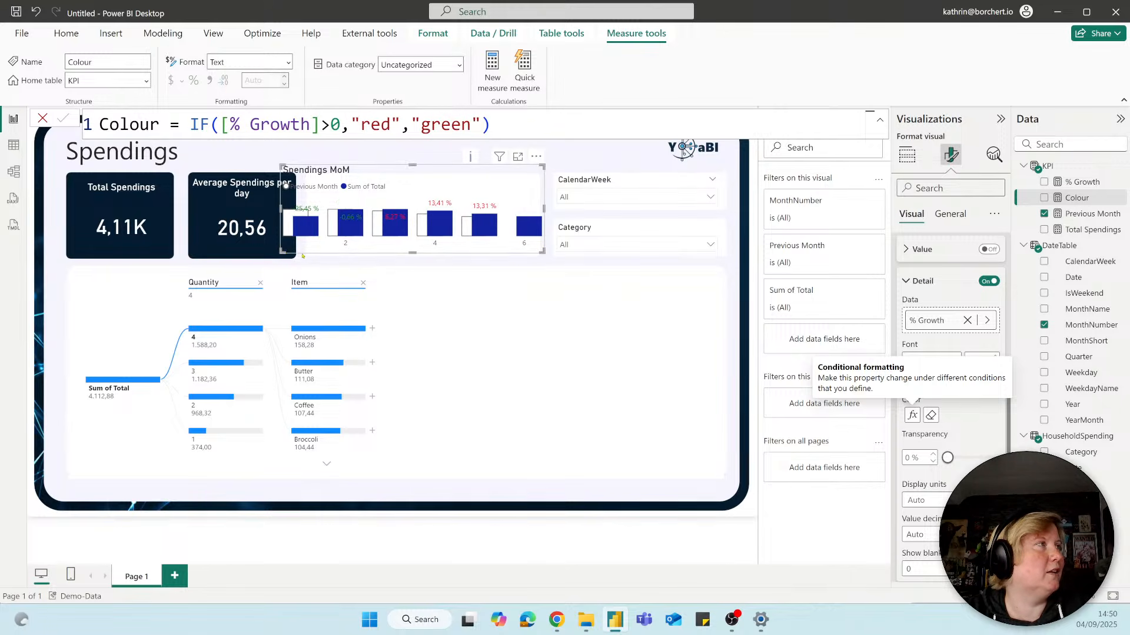
mouse_move(283, 252)
left_mouse_down()
mouse_move(344, 254)
mouse_move(286, 253)
left_mouse_up()
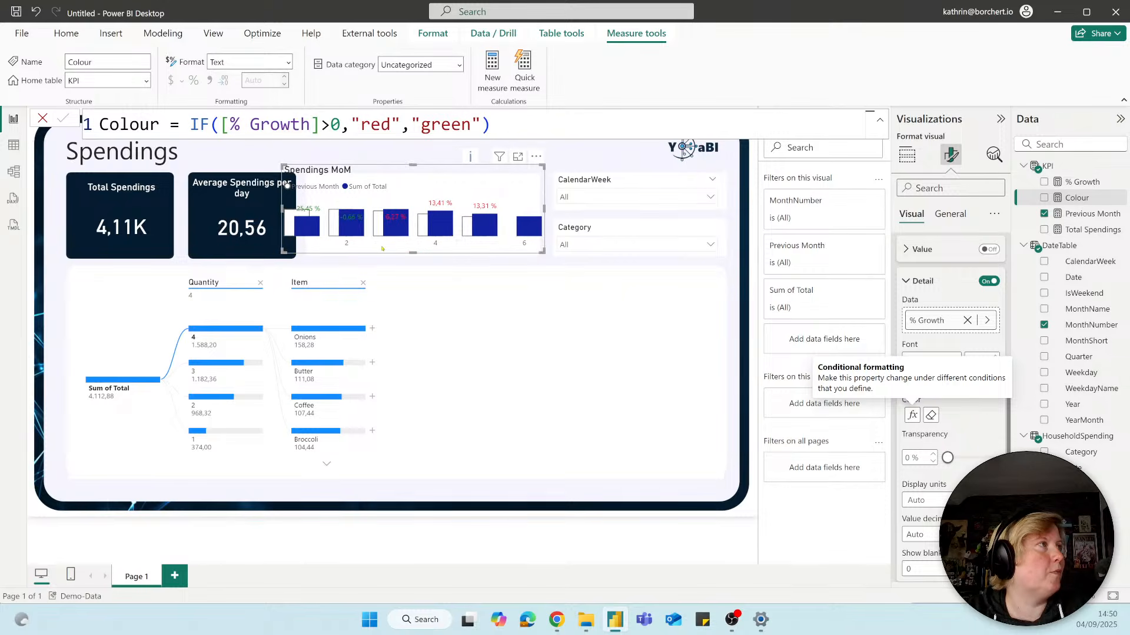
left_click_drag(516, 253, 637, 322)
left_click_drag(560, 313, 537, 308)
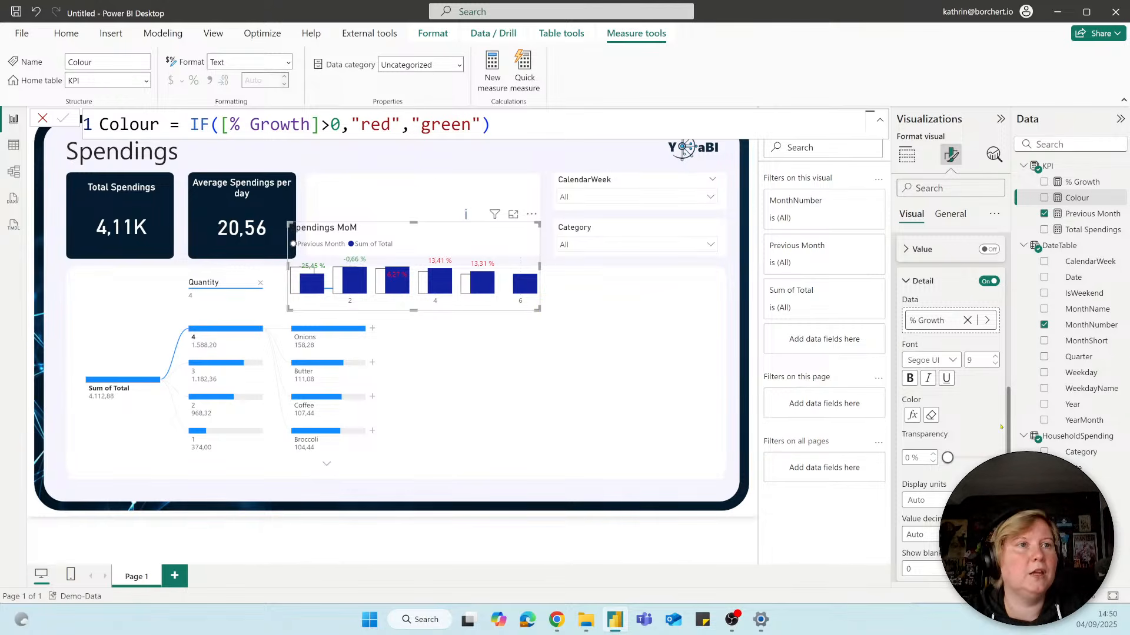
Set the chart's X-axis type to Categorical and move the chart to the empty area beside the decomposition tree
scroll(908, 265, "up", 5)
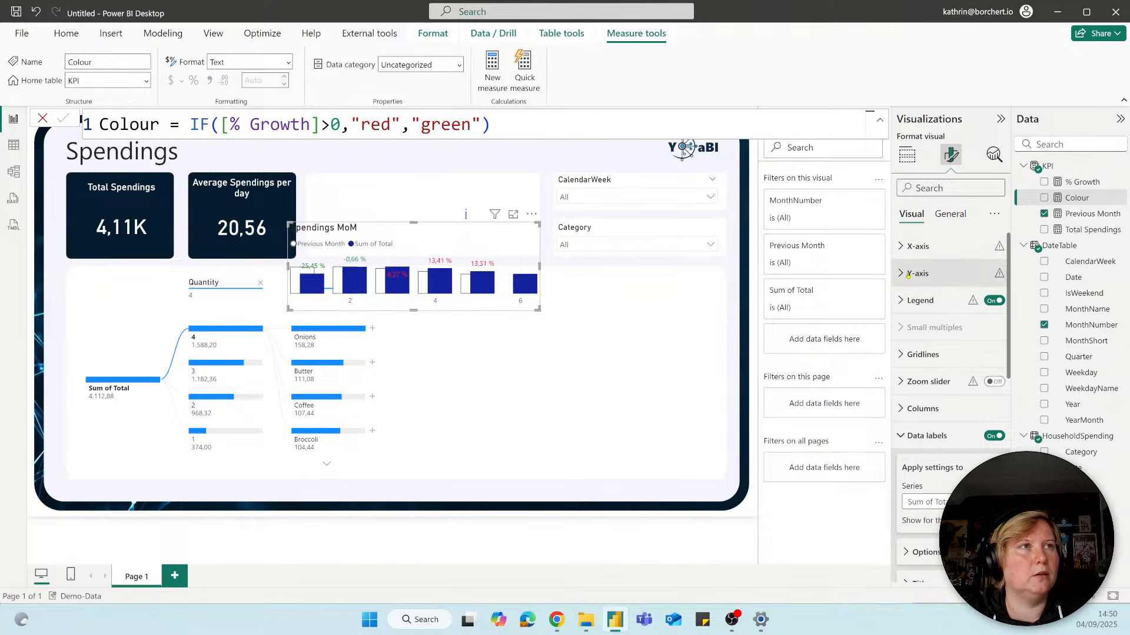
left_click(908, 275)
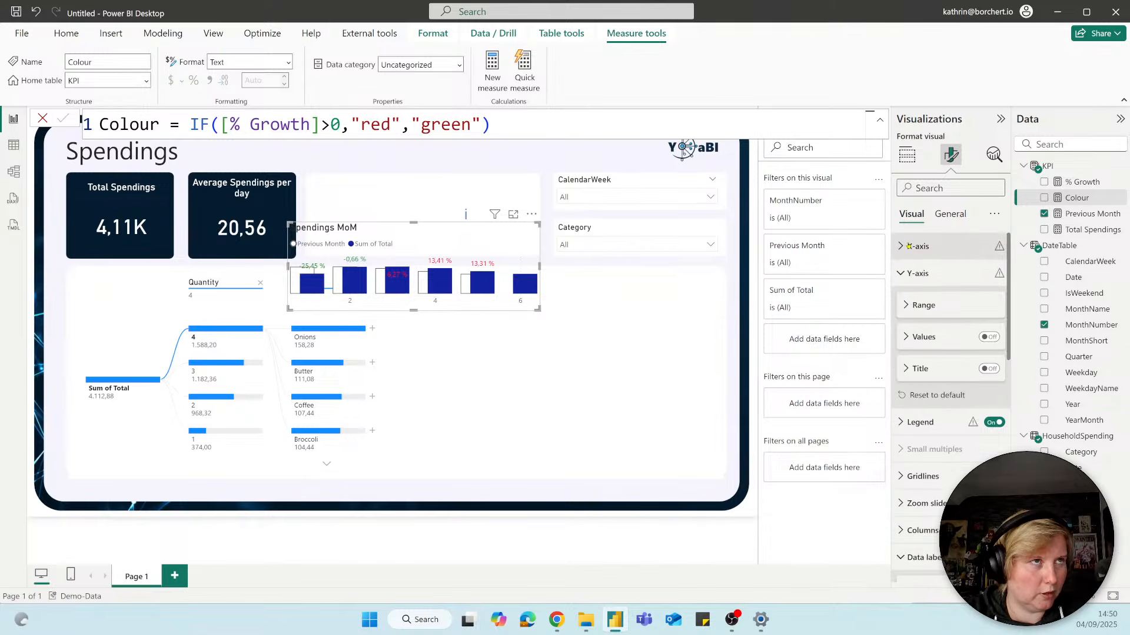
left_click(909, 246)
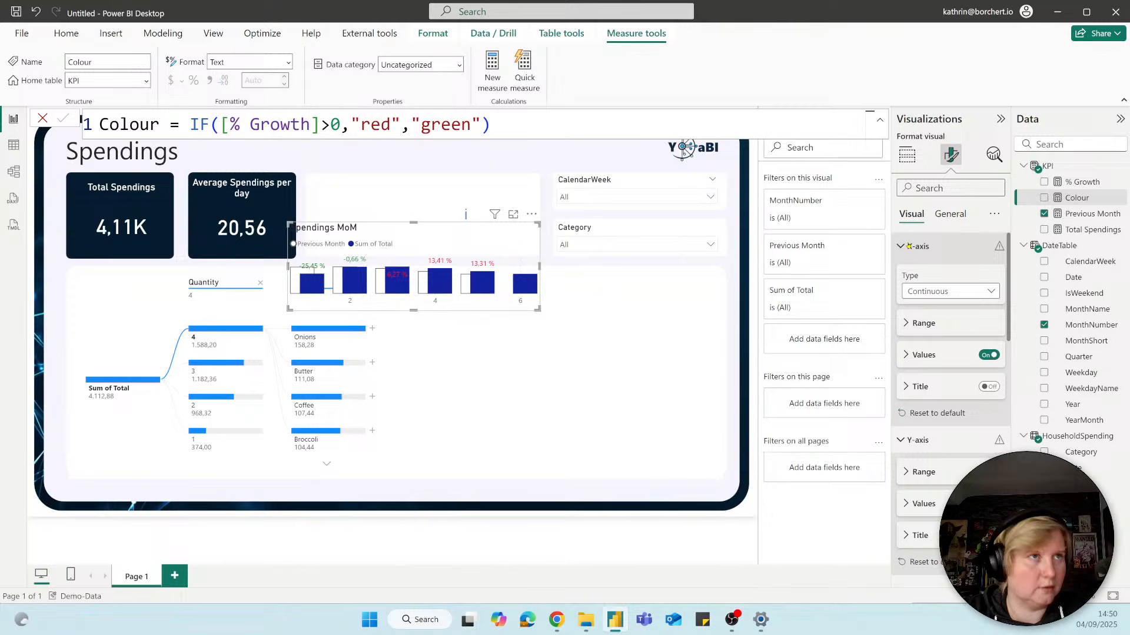
left_click(953, 292)
left_click(926, 323)
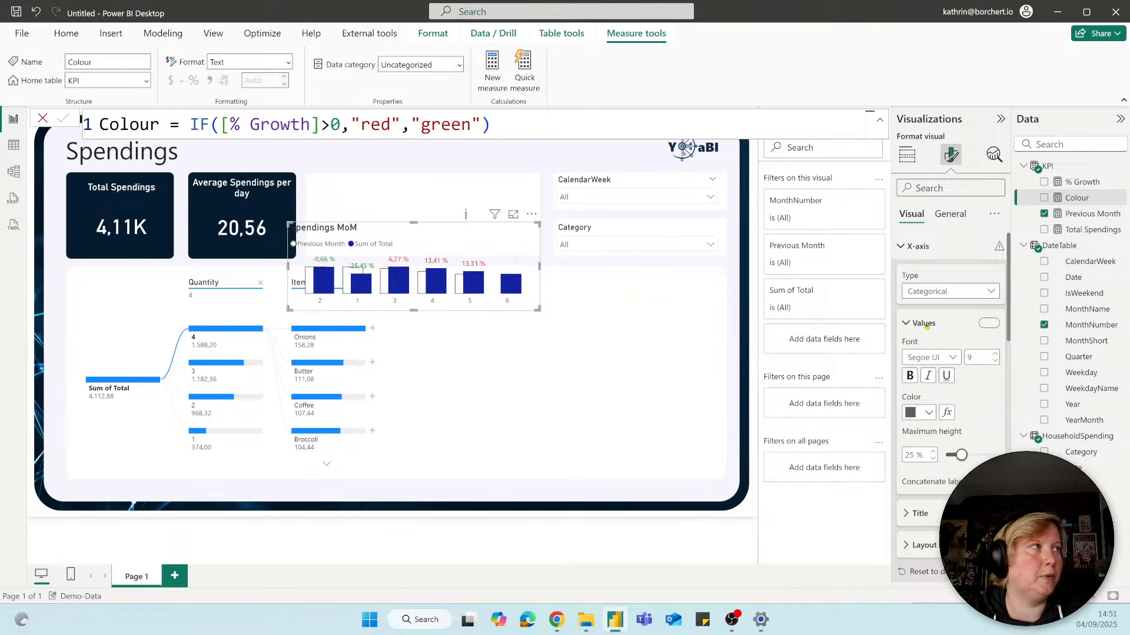
left_click_drag(482, 233, 651, 320)
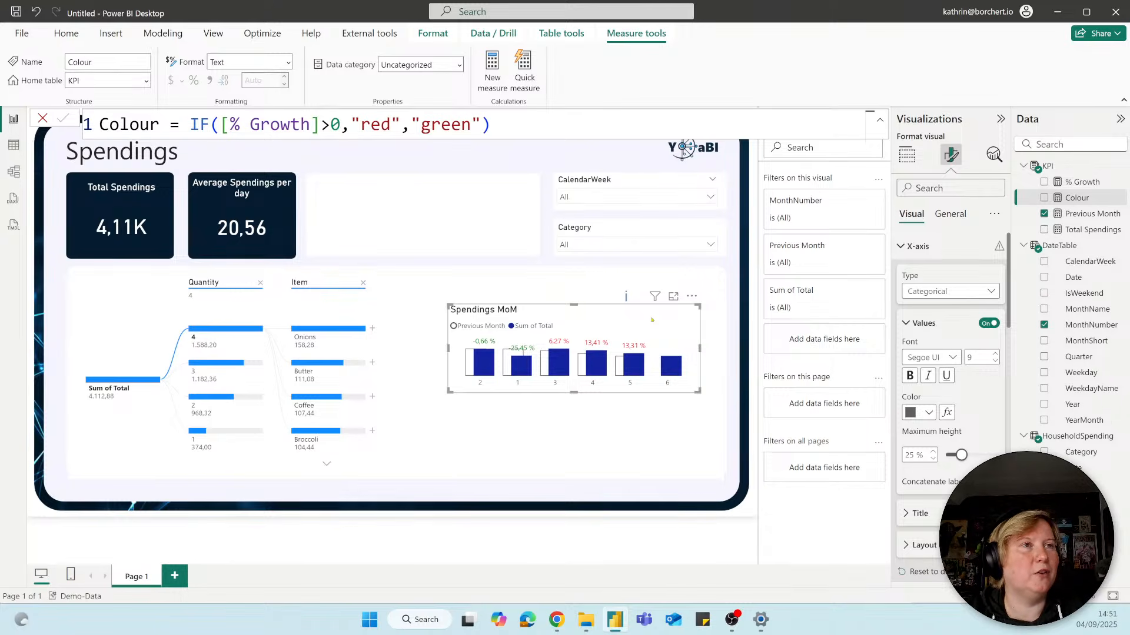
Sort the column chart's axis by MonthNumber in ascending order
left_click(949, 293)
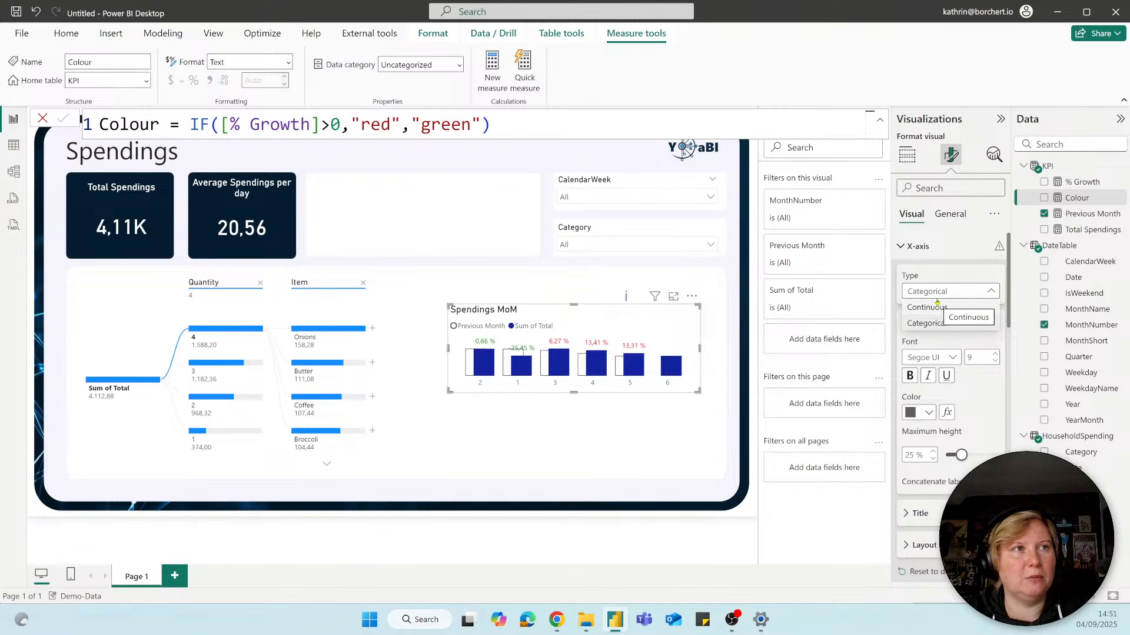
left_click(942, 292)
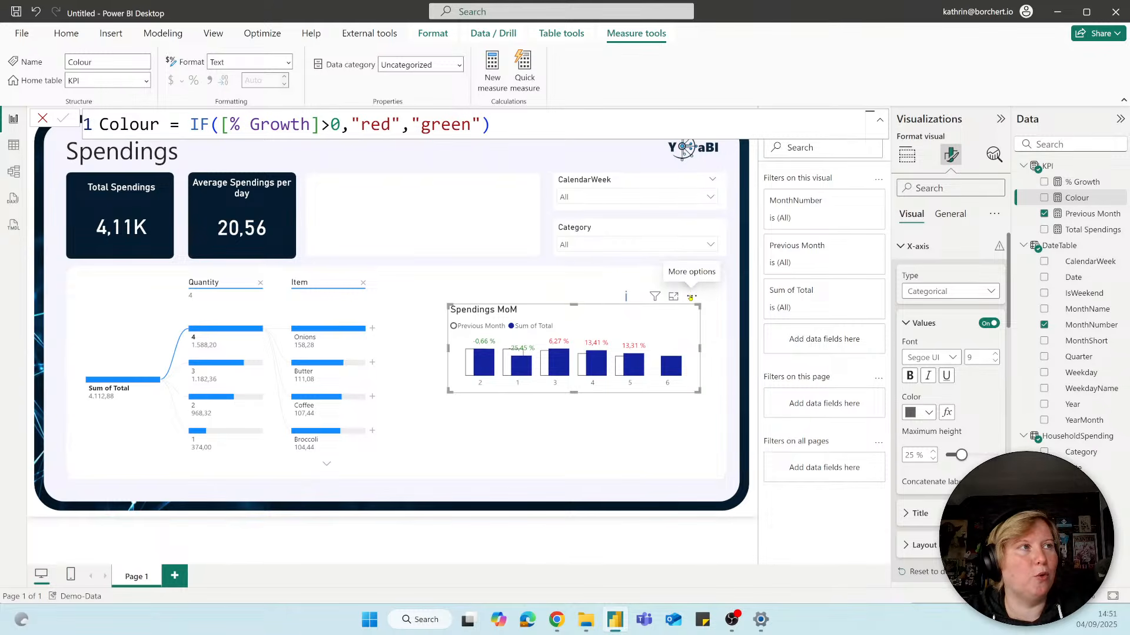
left_click(691, 297)
mouse_move(789, 375)
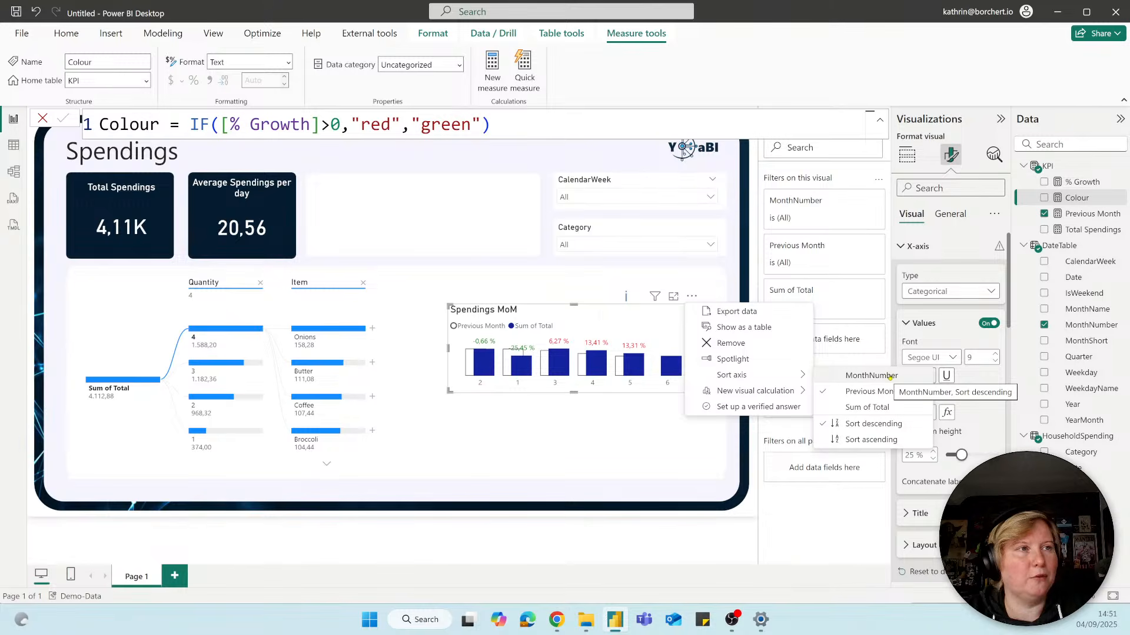
left_click(871, 375)
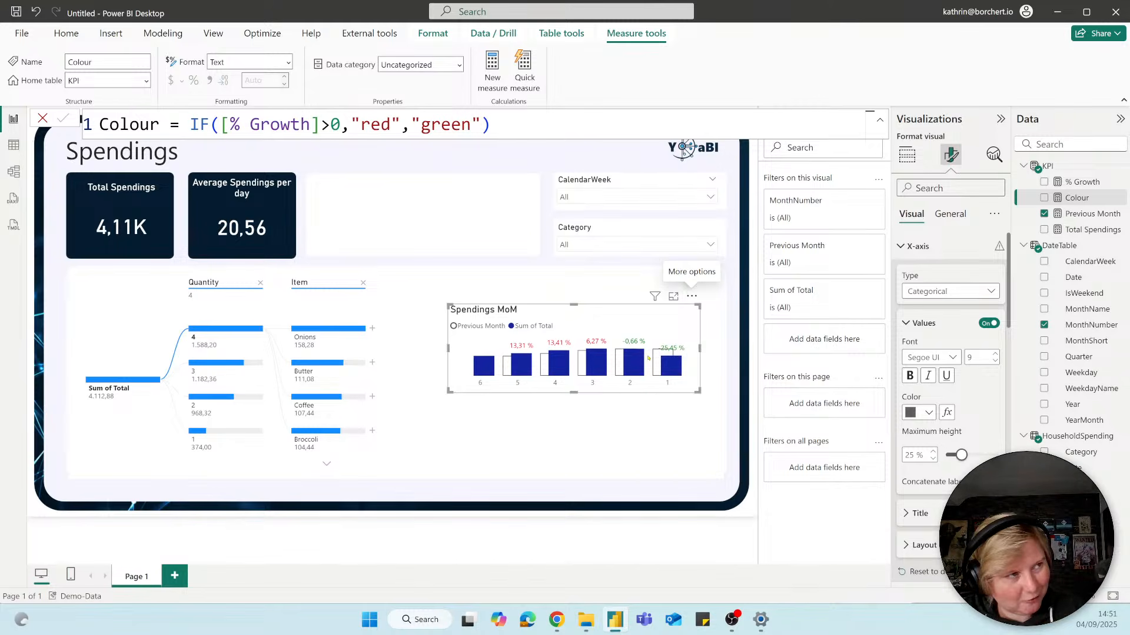
left_click(692, 296)
mouse_move(742, 375)
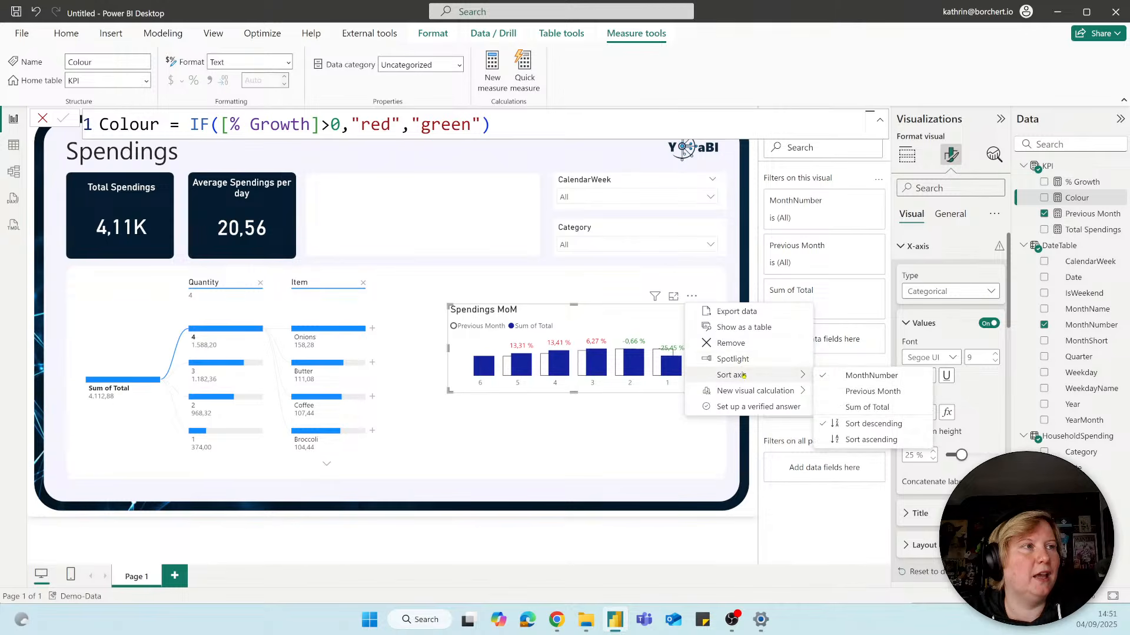
left_click(852, 441)
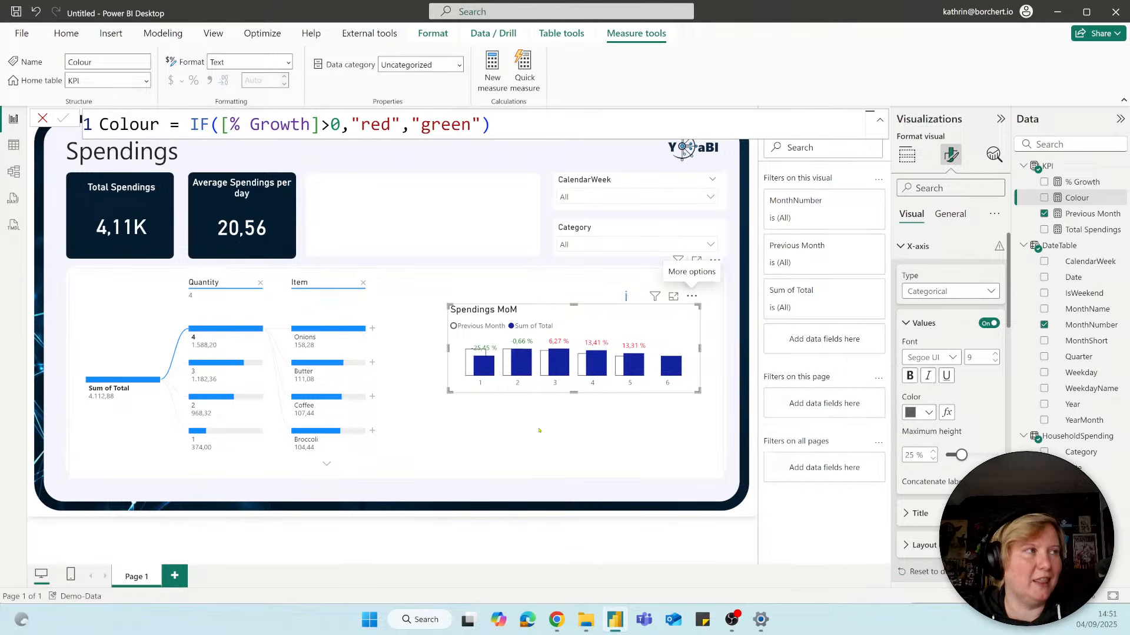
Place the Spendings MoM chart in the blank box between the average card and the slicers, lowering its upper edge to fit
left_click_drag(648, 327, 540, 208)
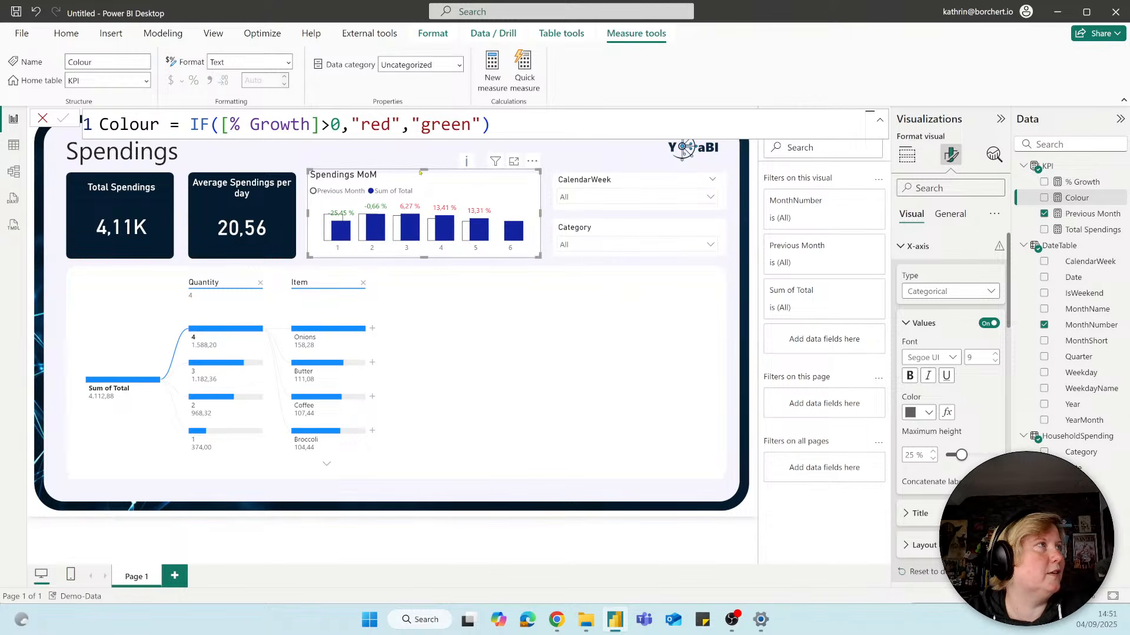
left_click_drag(420, 172, 428, 186)
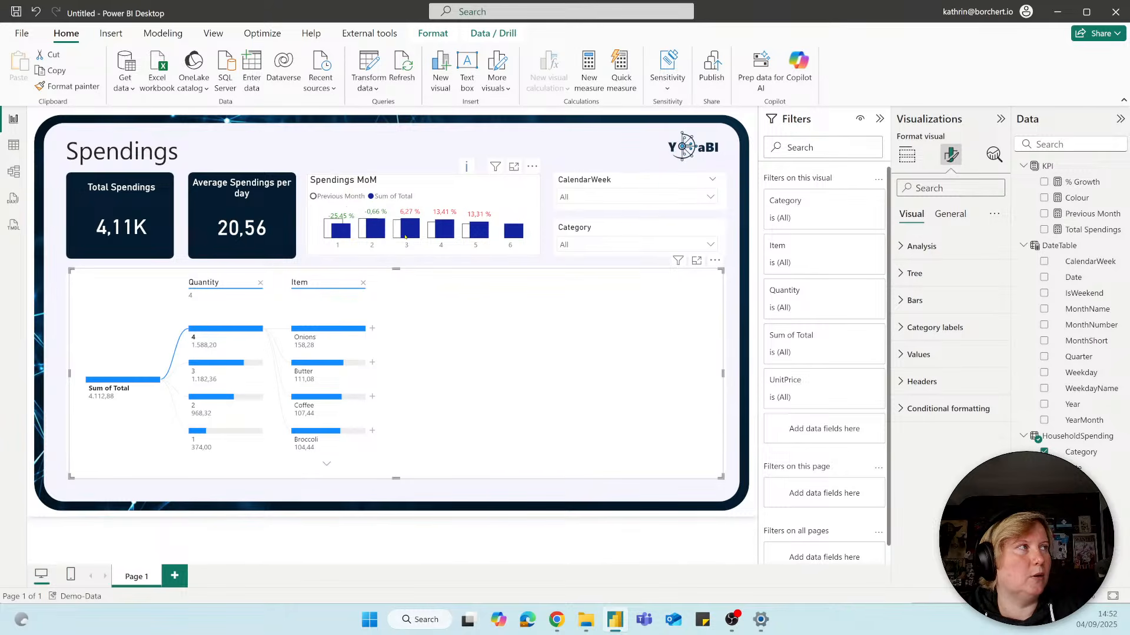
Set the positive bar colour of the decomposition tree to the dark blue used in the column chart
mouse_move(405, 235)
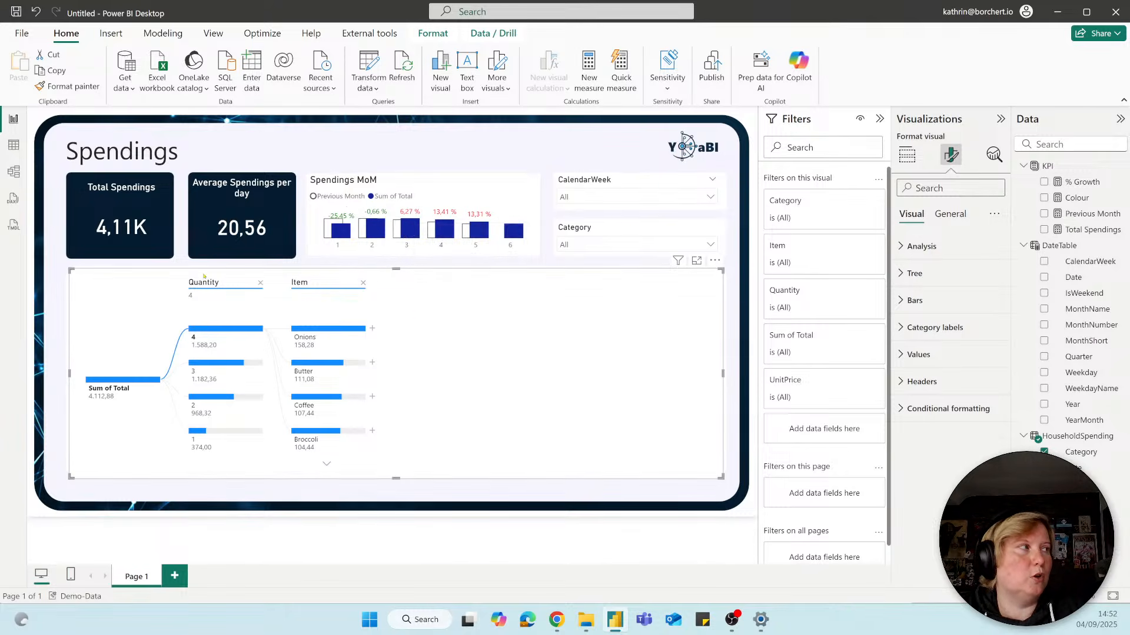
mouse_move(159, 390)
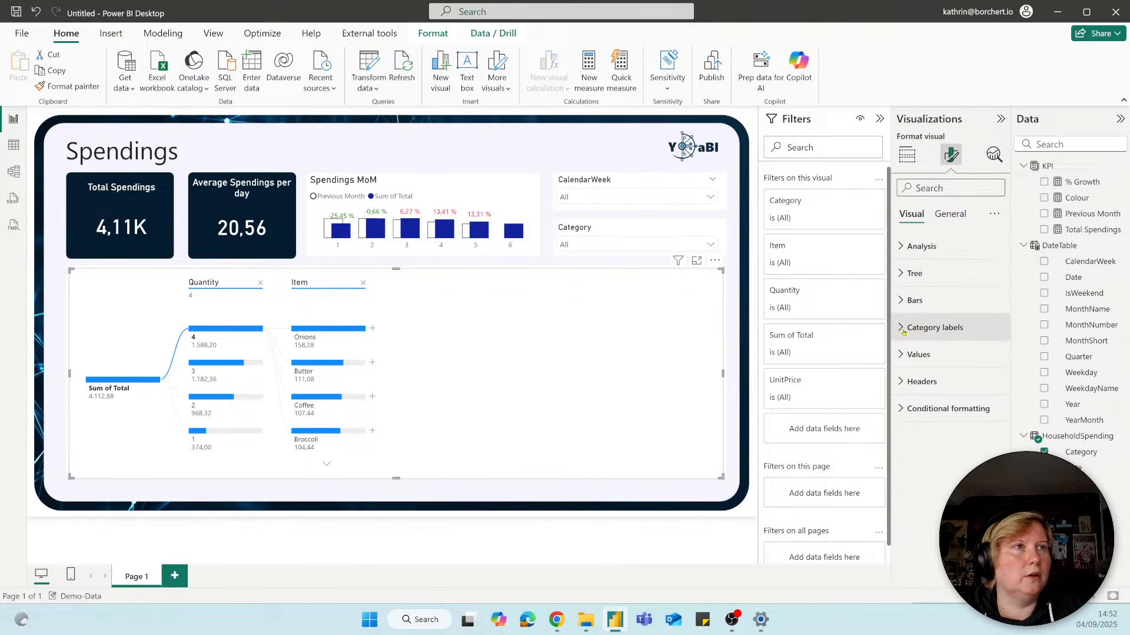
left_click(902, 305)
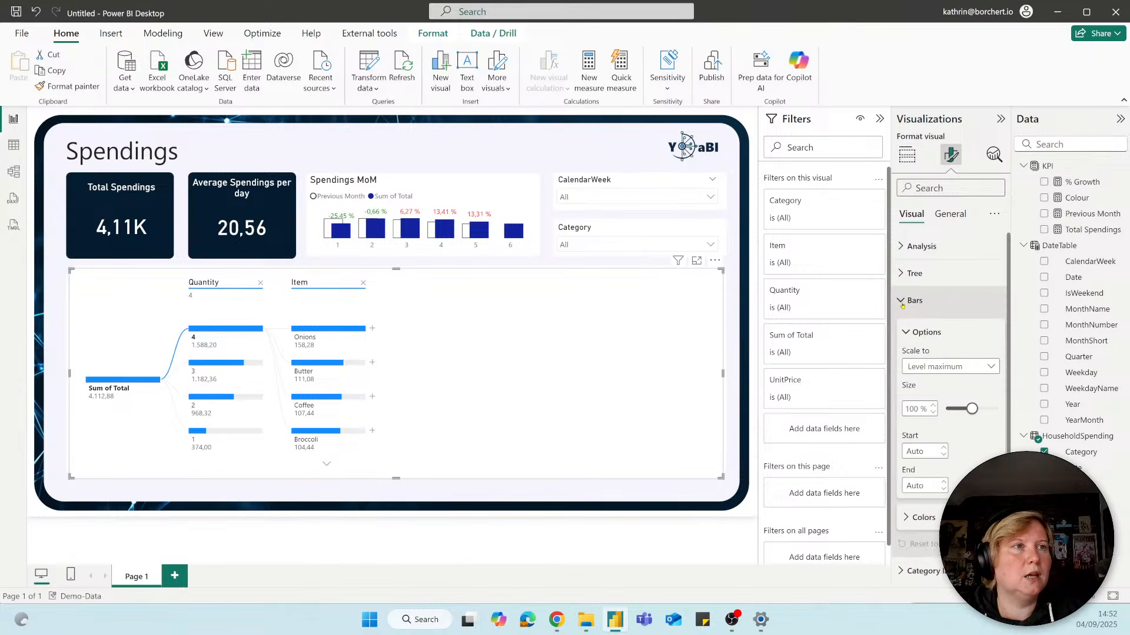
left_click(925, 516)
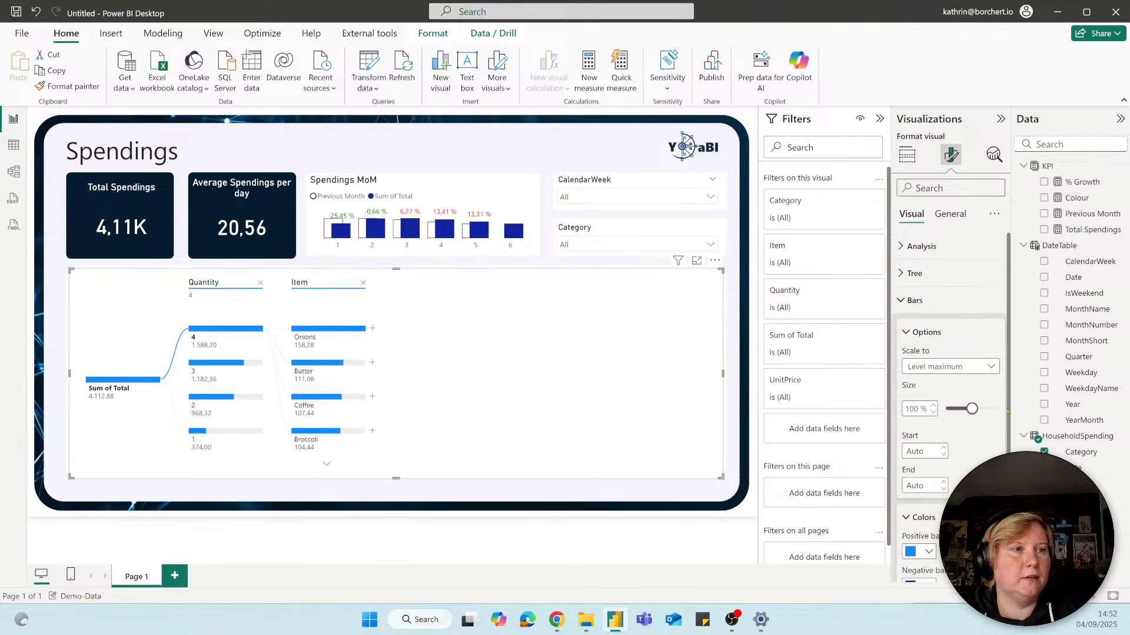
scroll(1007, 366, "down", 3)
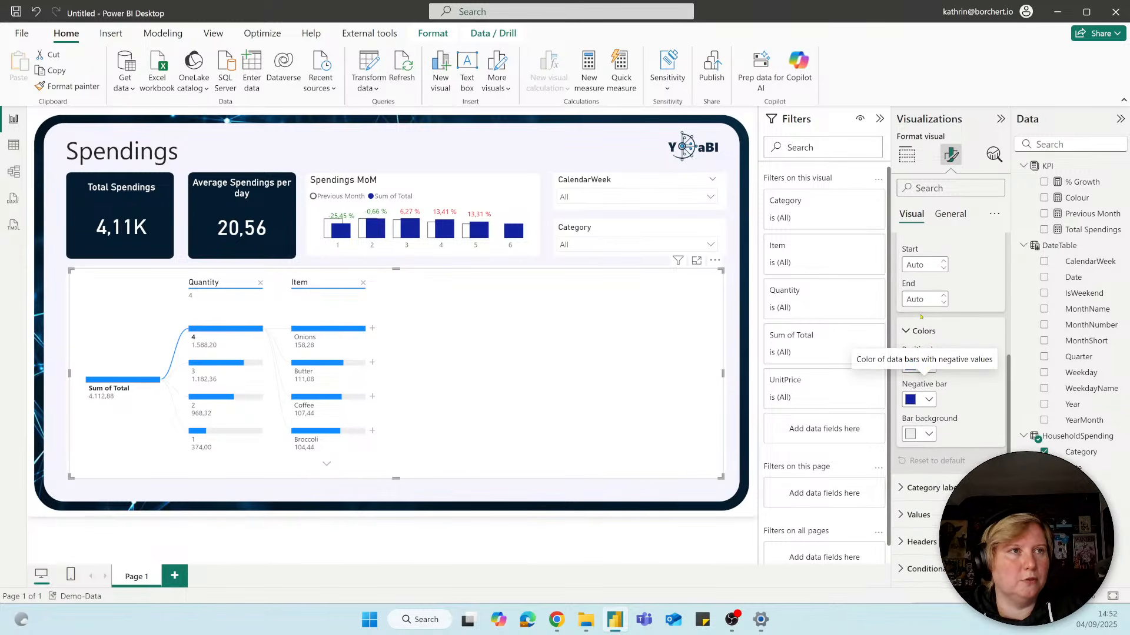
left_click(929, 365)
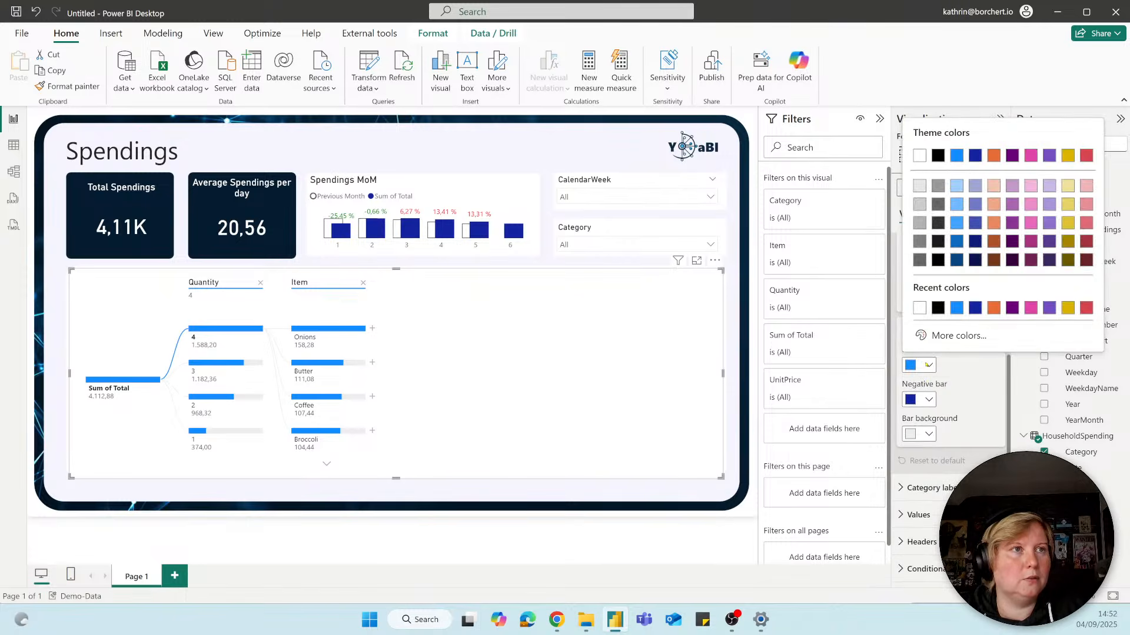
left_click(973, 307)
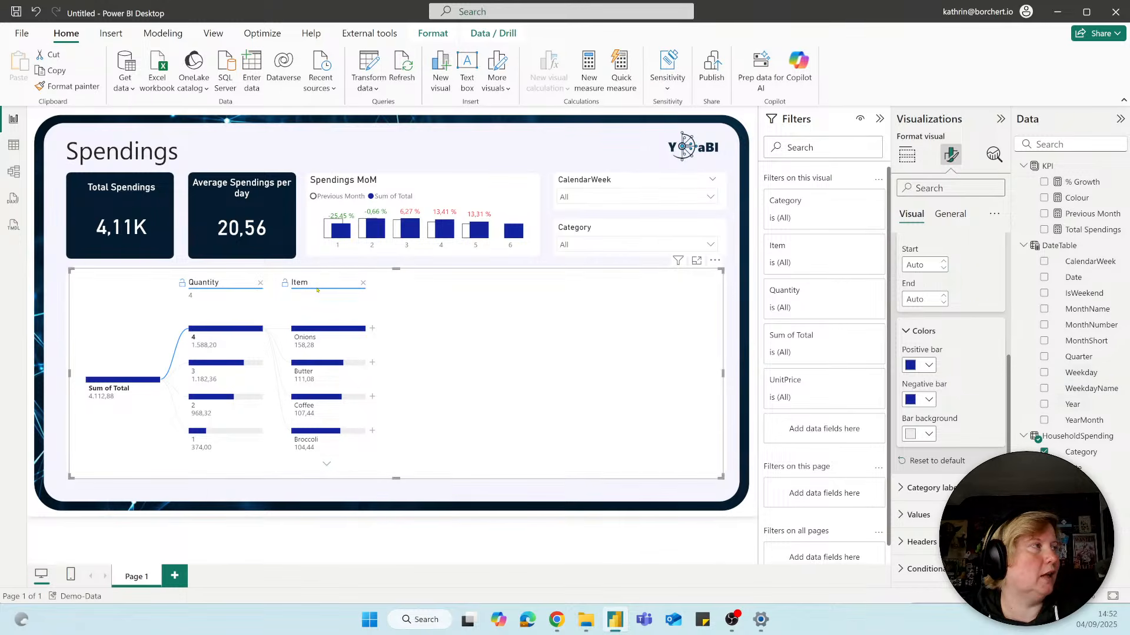
Find the decomposition tree's colour settings and set its connectors' selected line colour to dark blue
left_click(941, 189)
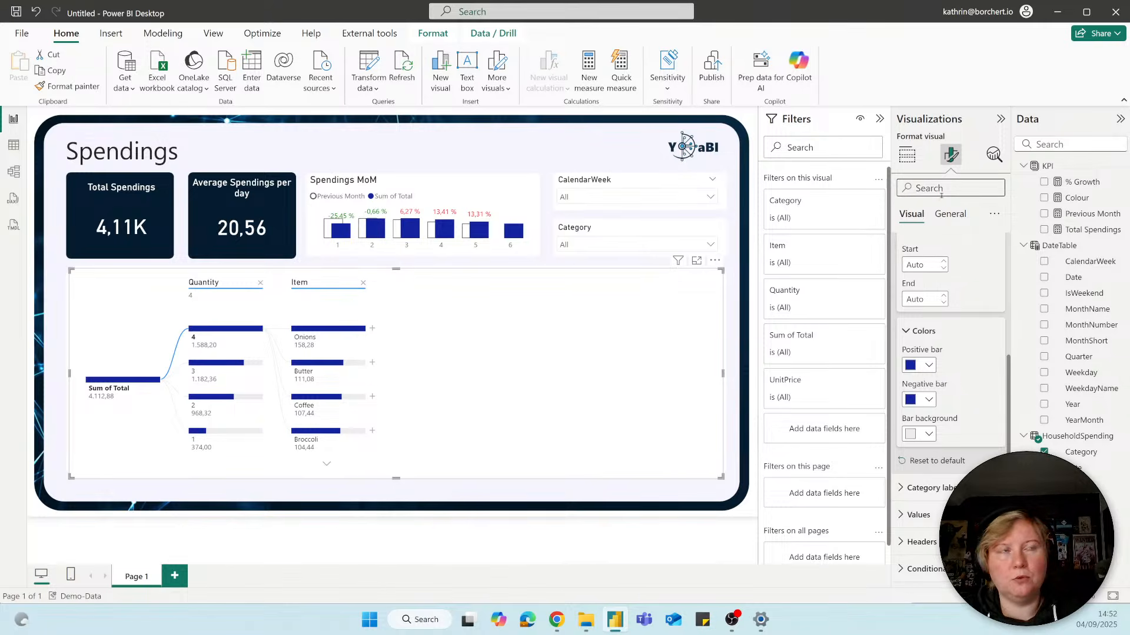
type("color")
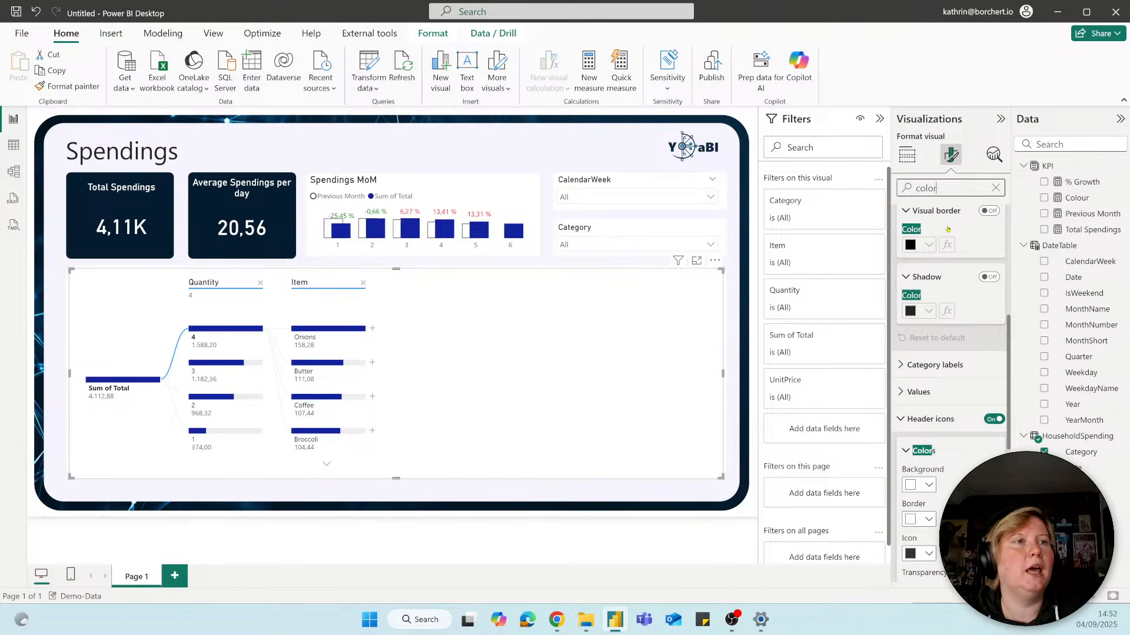
left_click_drag(1008, 390, 1007, 259)
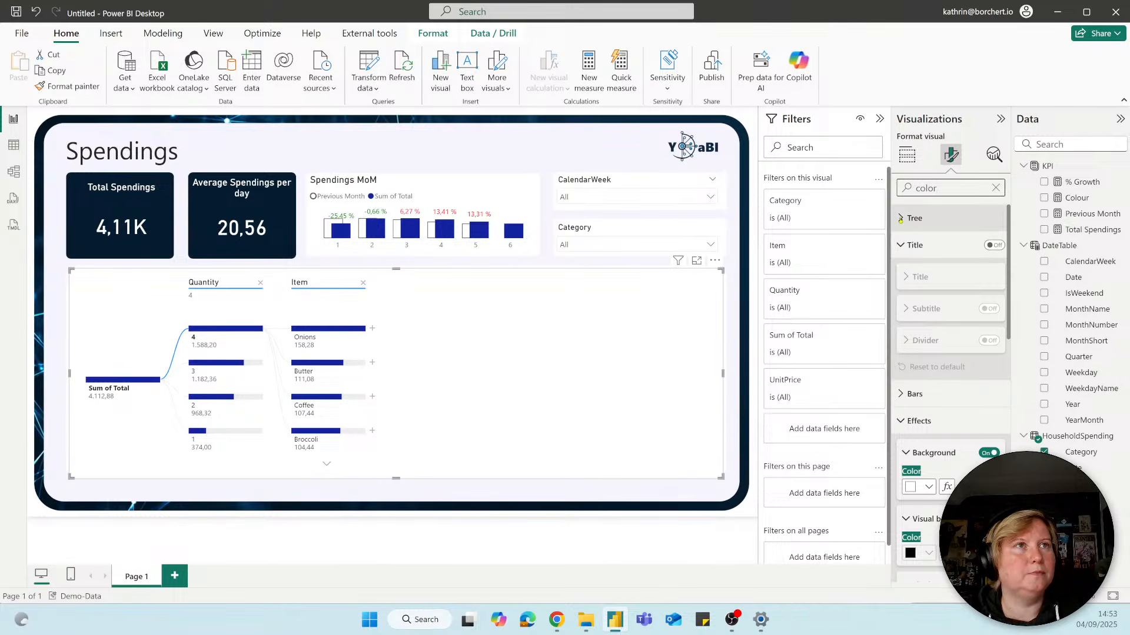
left_click(900, 218)
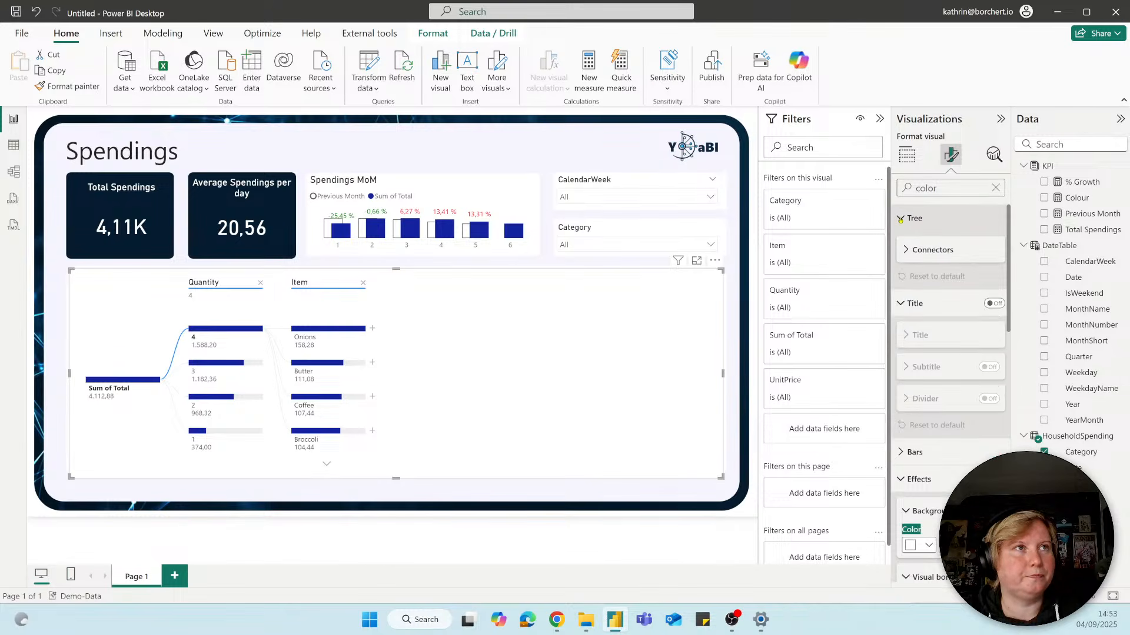
left_click(905, 250)
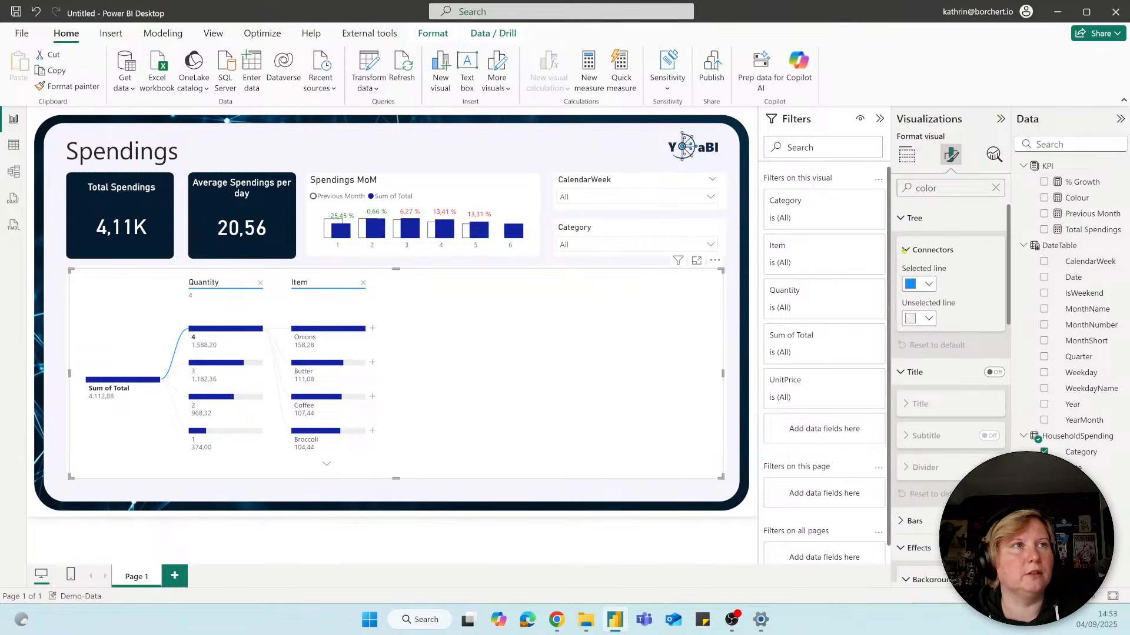
left_click(928, 285)
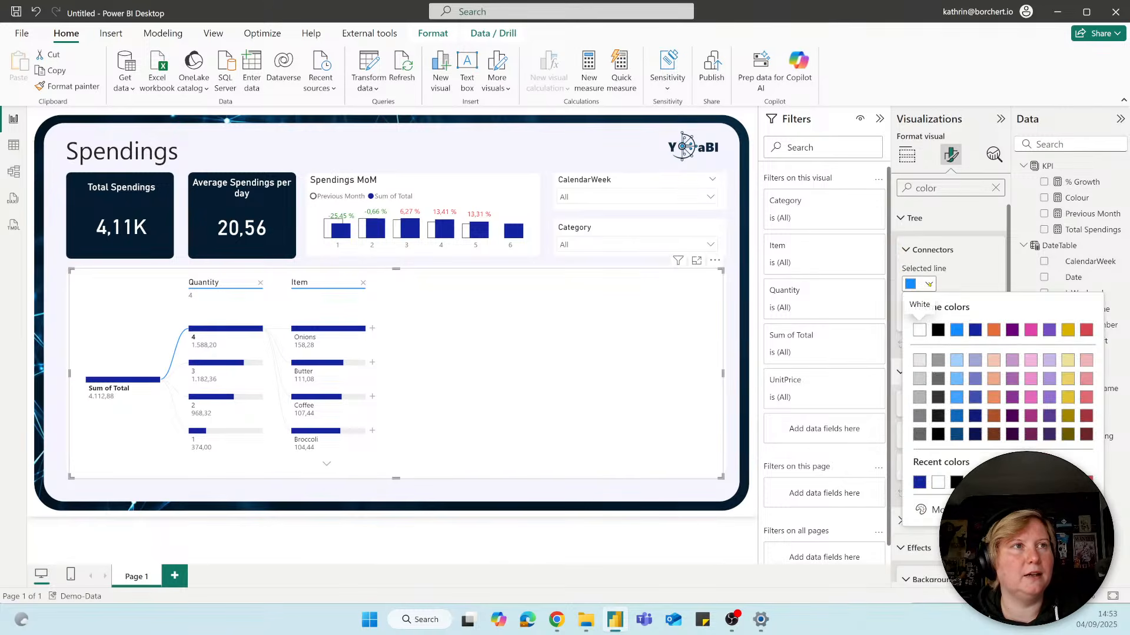
left_click(975, 330)
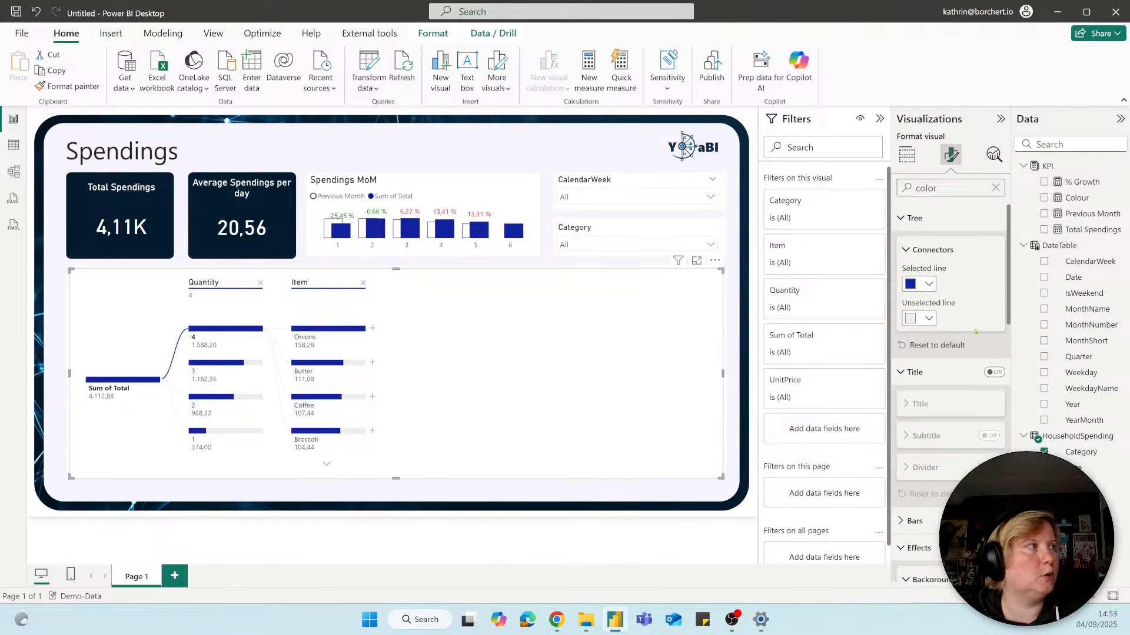
Test cross-filtering from the decomposition tree by selecting the Onions bar and the Butter bar, leaving no bar selected
left_click(310, 328)
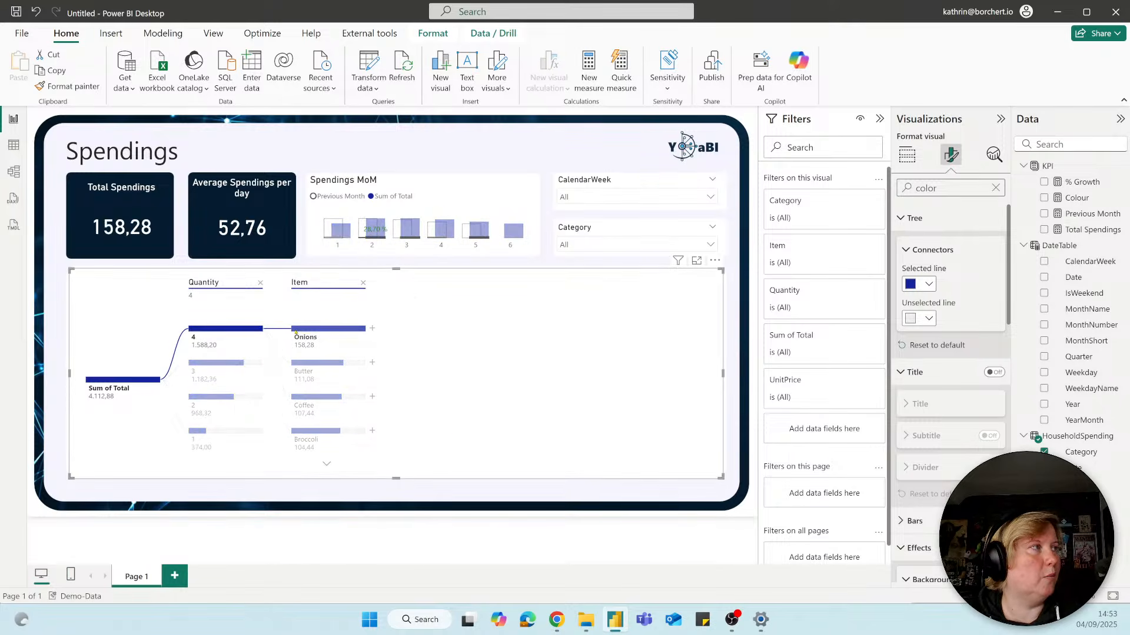
left_click(304, 362)
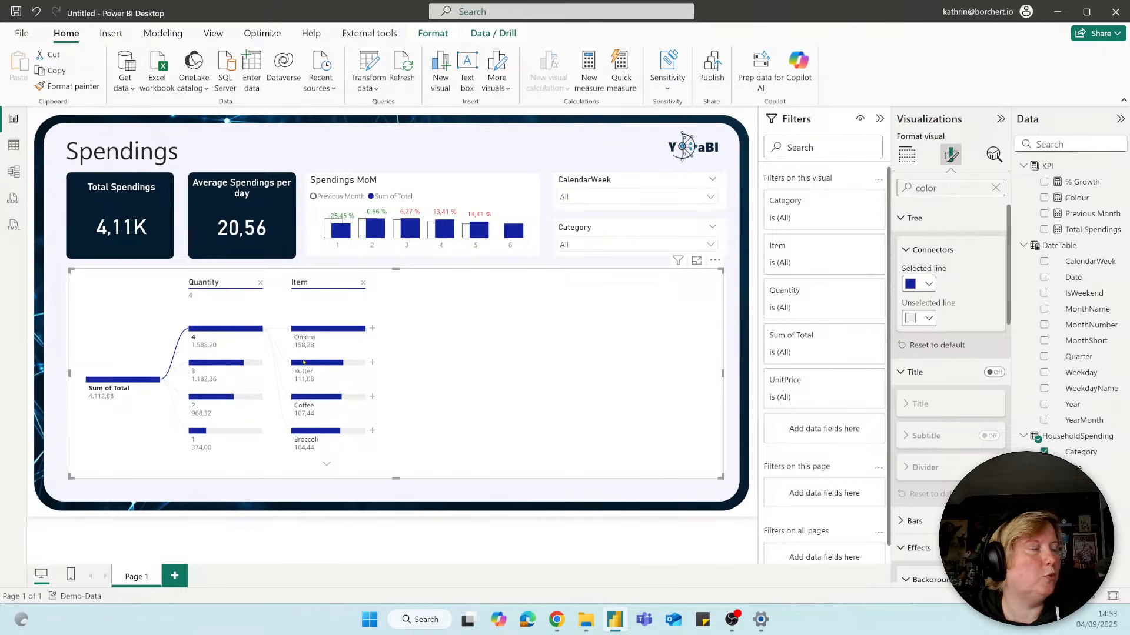
left_click(304, 362)
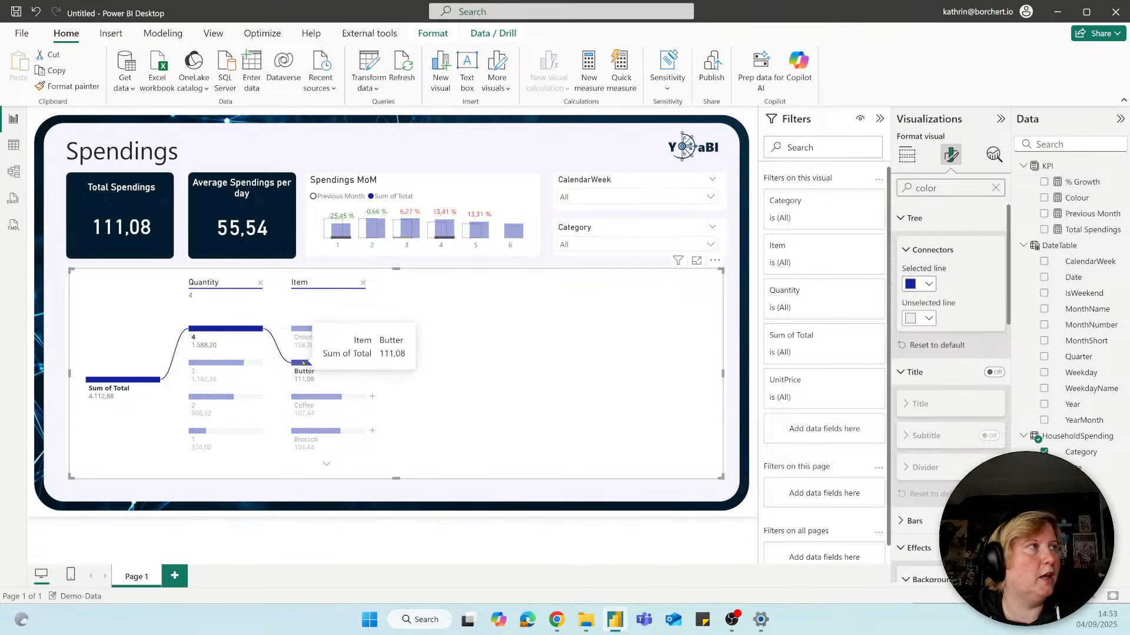
left_click(304, 362)
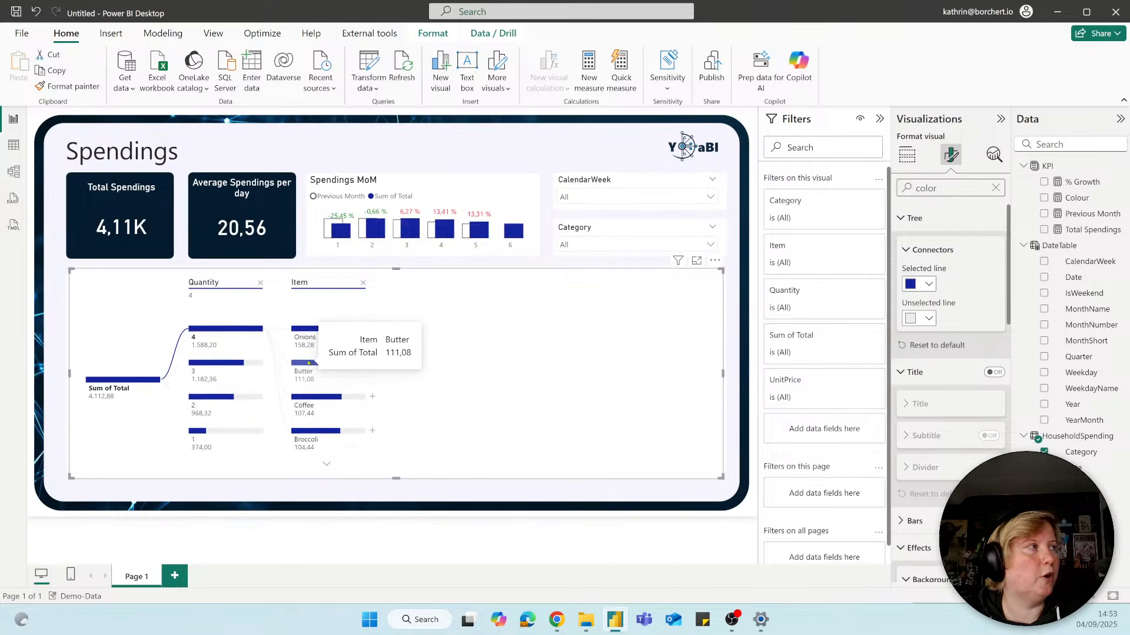
left_click(307, 363)
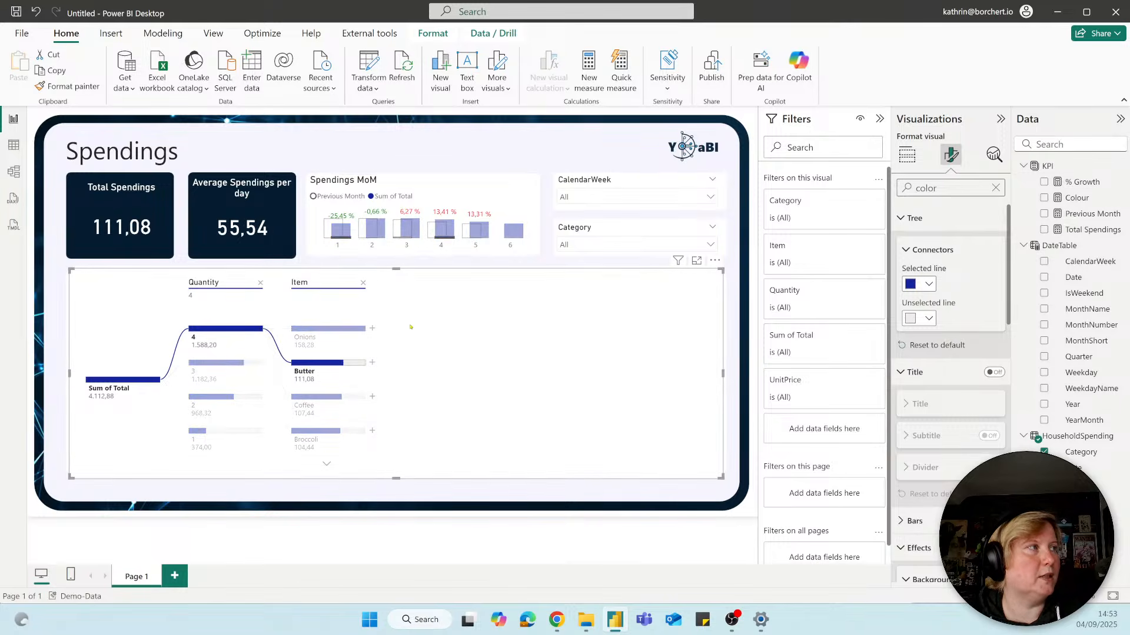
left_click(324, 365)
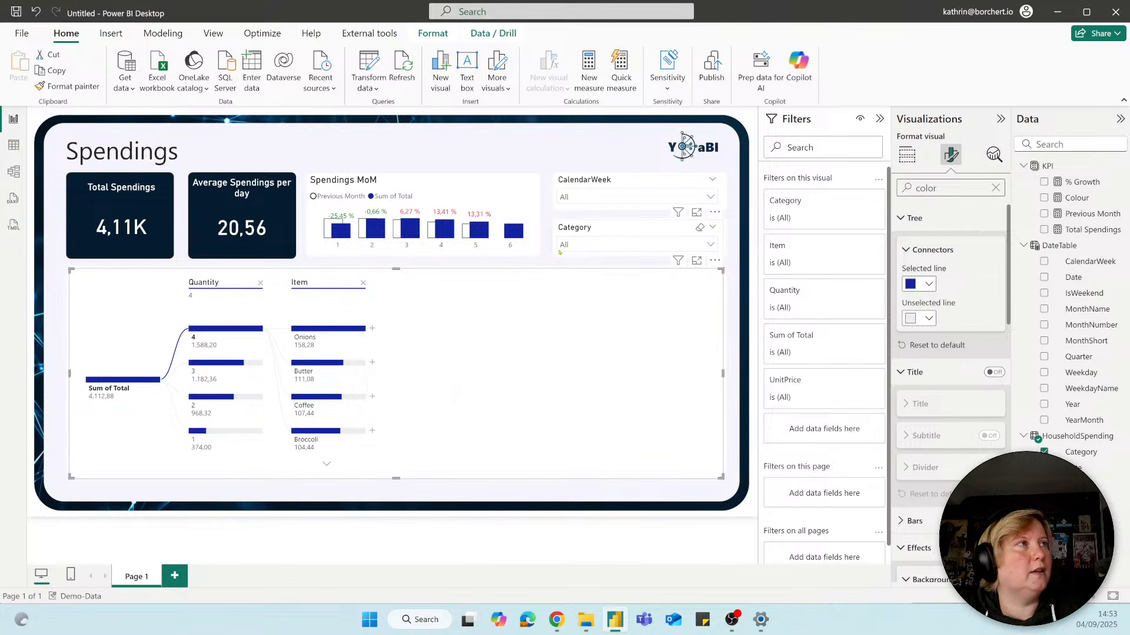
Filter the report page to CalendarWeek 4 and check the Spendings MoM chart
left_click(590, 199)
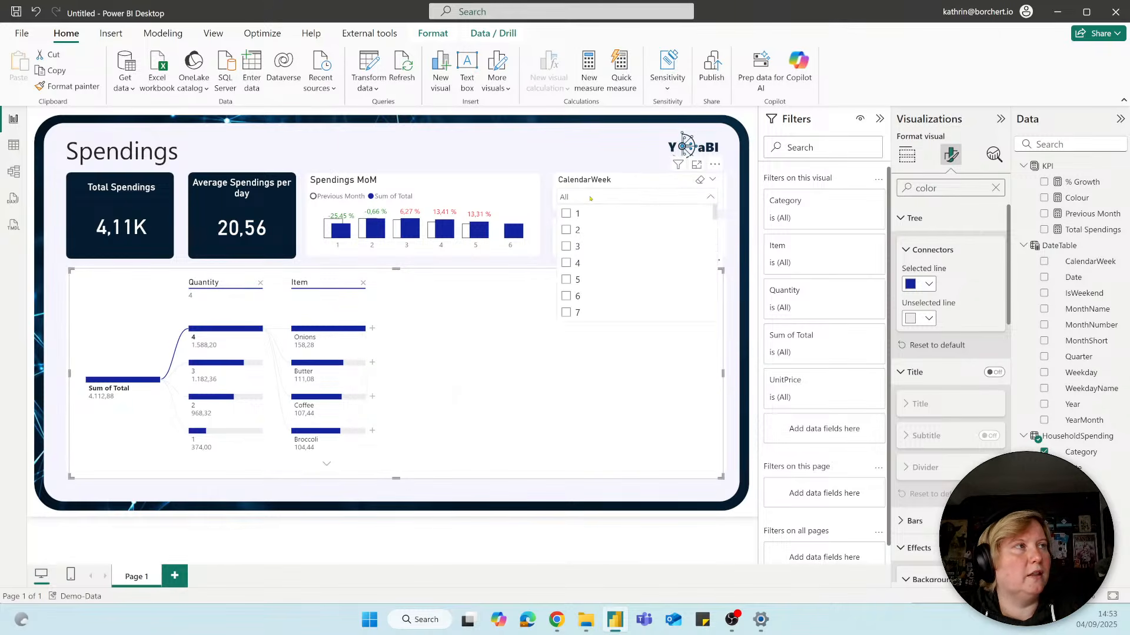
left_click(565, 264)
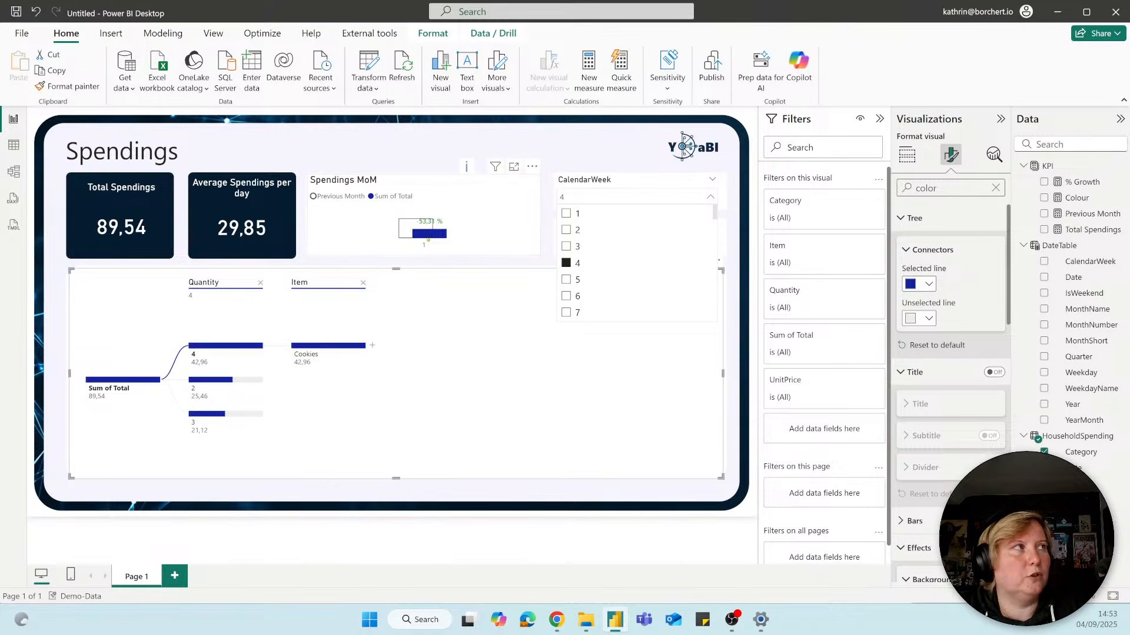
mouse_move(427, 239)
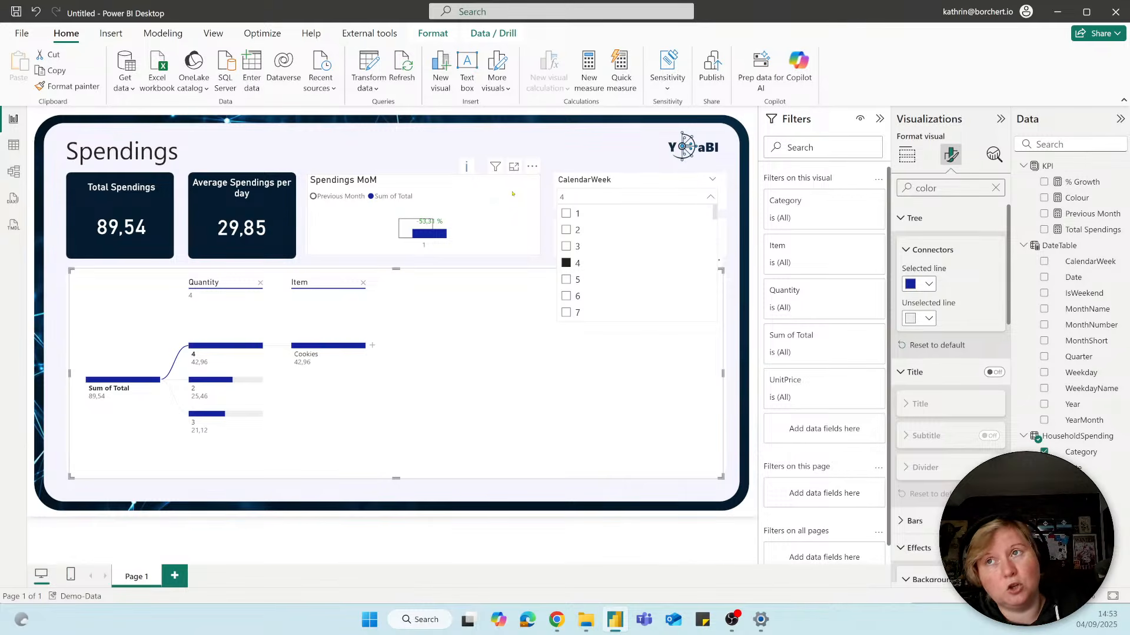
Edit the CalendarWeek slicer's interactions so that its effect on the Spendings MoM chart is None
left_click(634, 180)
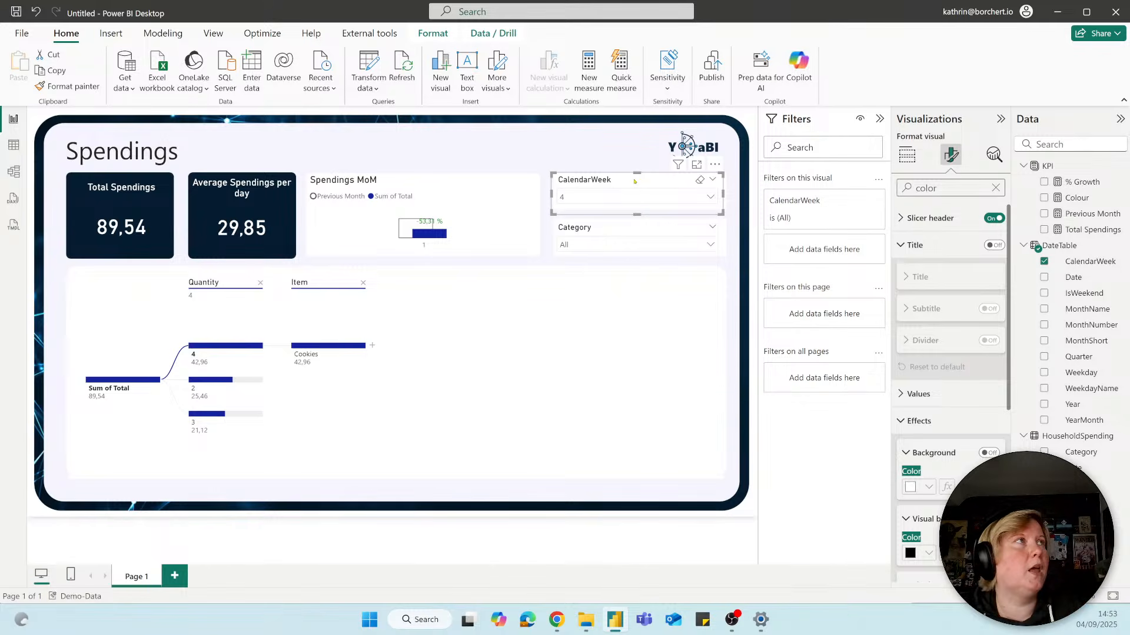
left_click(432, 33)
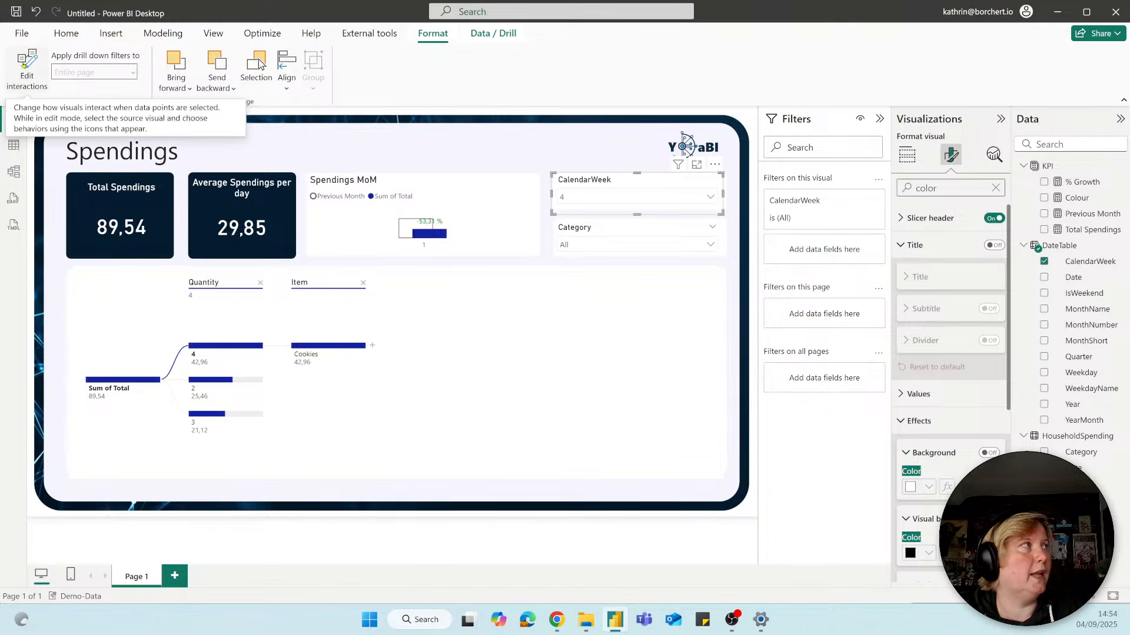
left_click(24, 64)
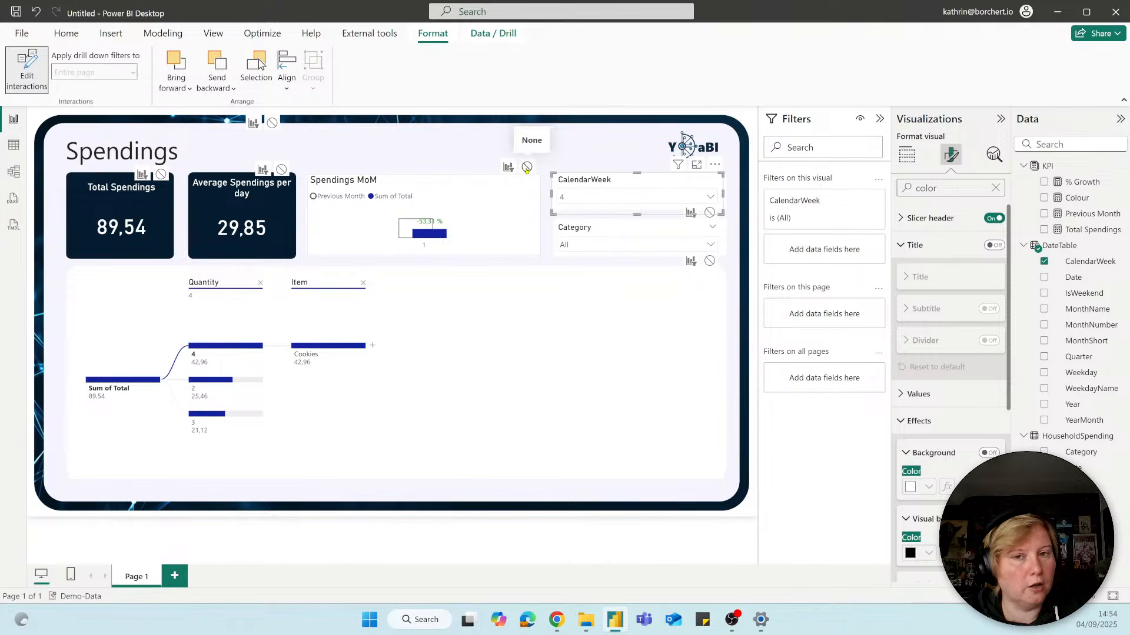
left_click(526, 168)
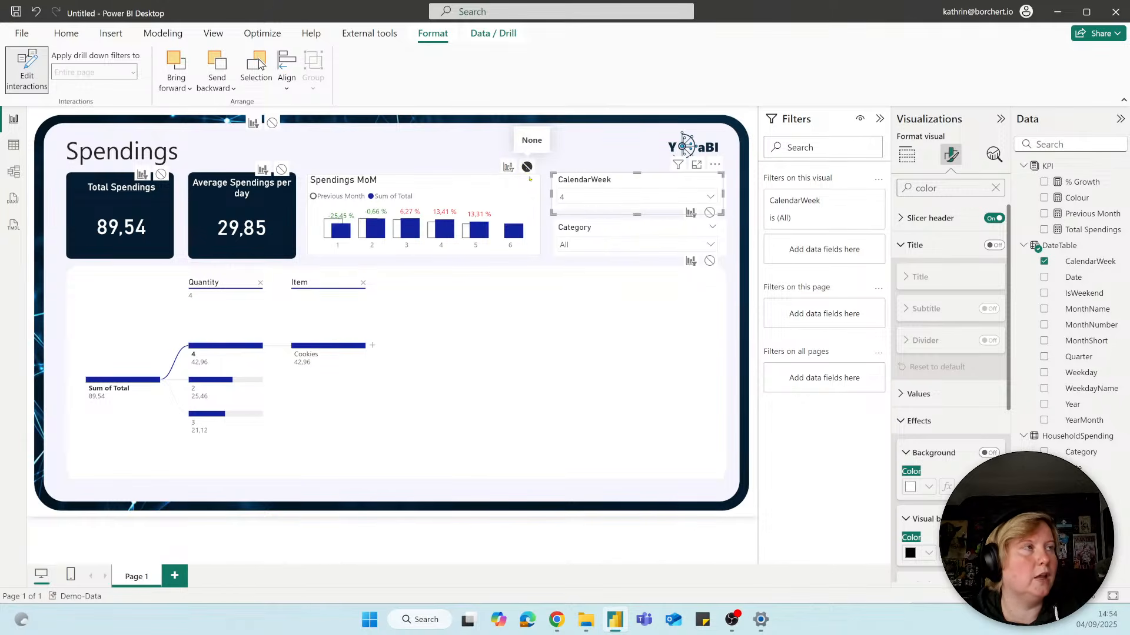
Test the CalendarWeek slicer with weeks 5 and 6, then return it to week 4
left_click(574, 196)
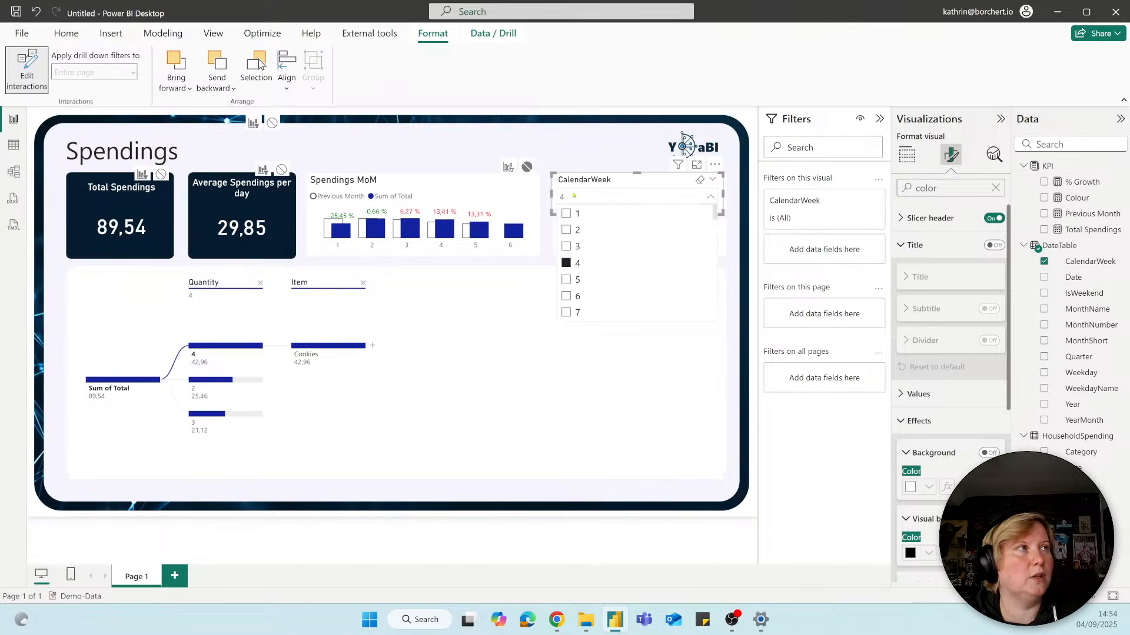
left_click(568, 280)
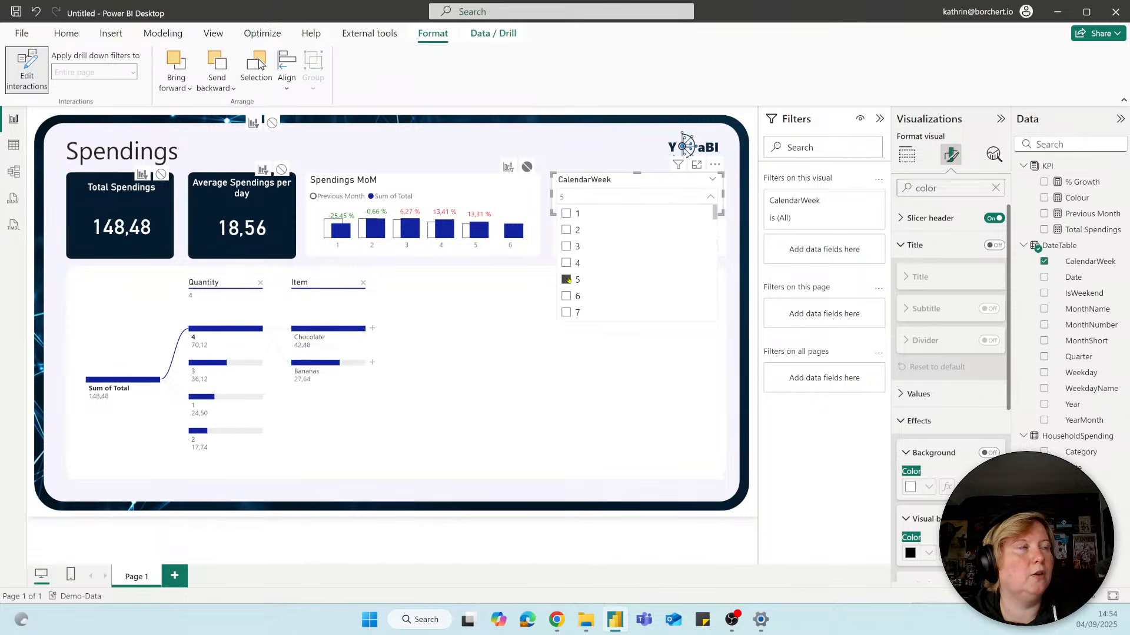
left_click(566, 295)
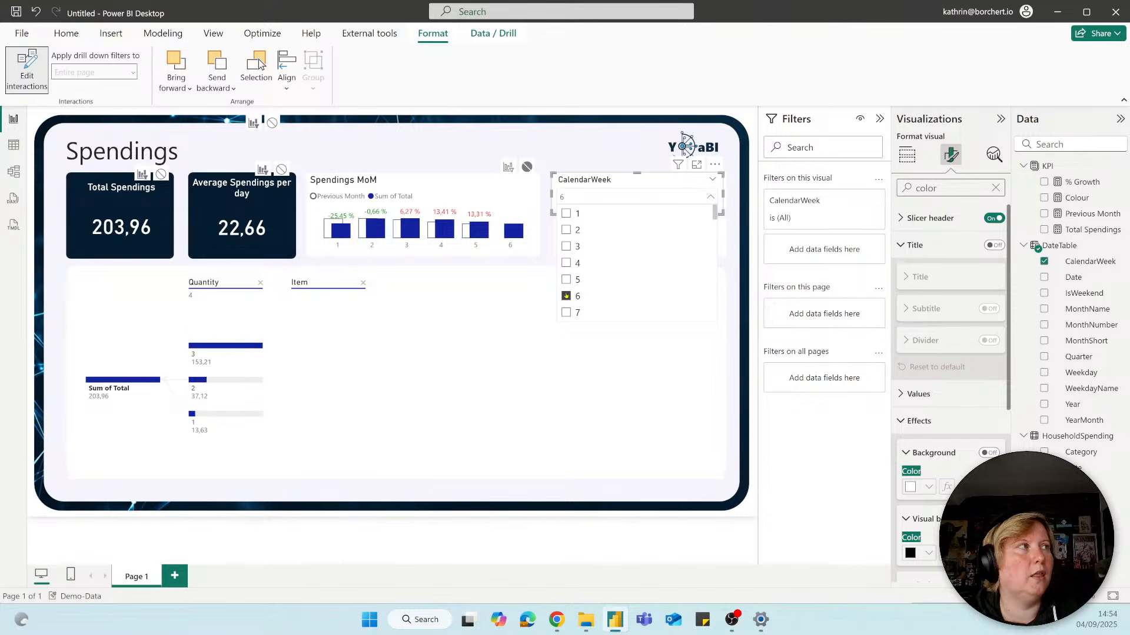
left_click(567, 264)
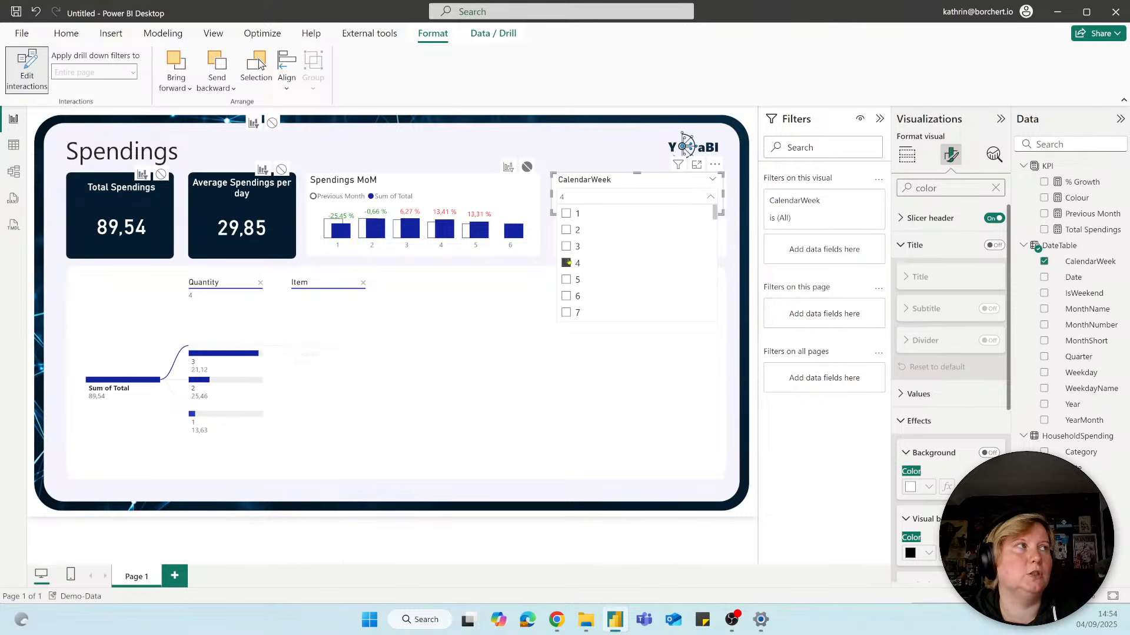
left_click(602, 198)
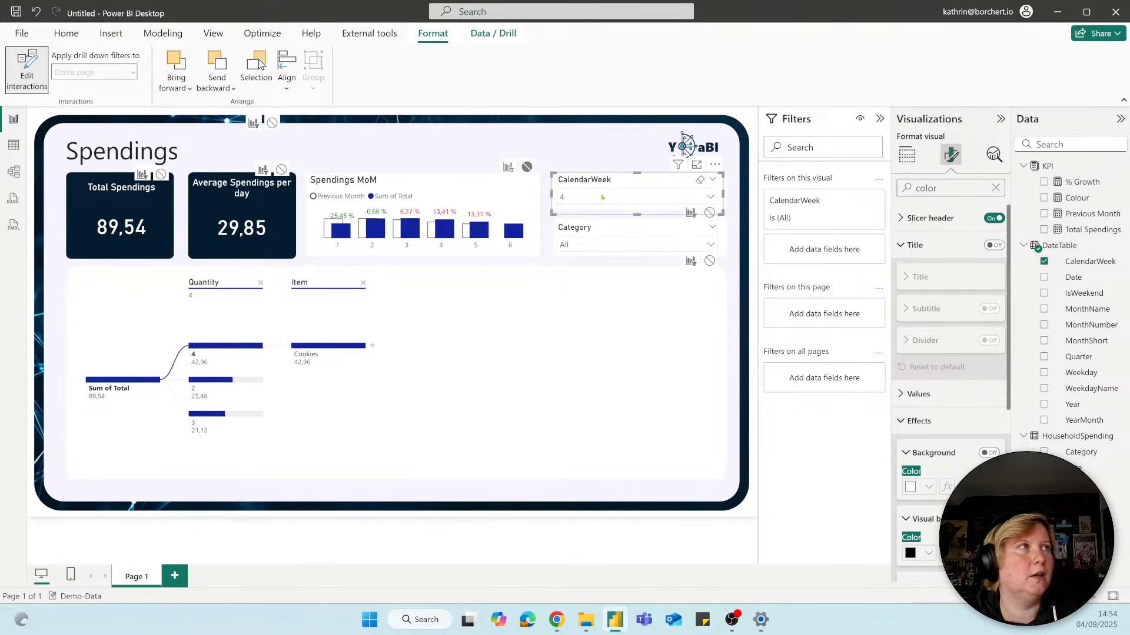
Test the Category slicer with Meat & Fish, clear that selection, and turn off interaction editing
left_click(600, 242)
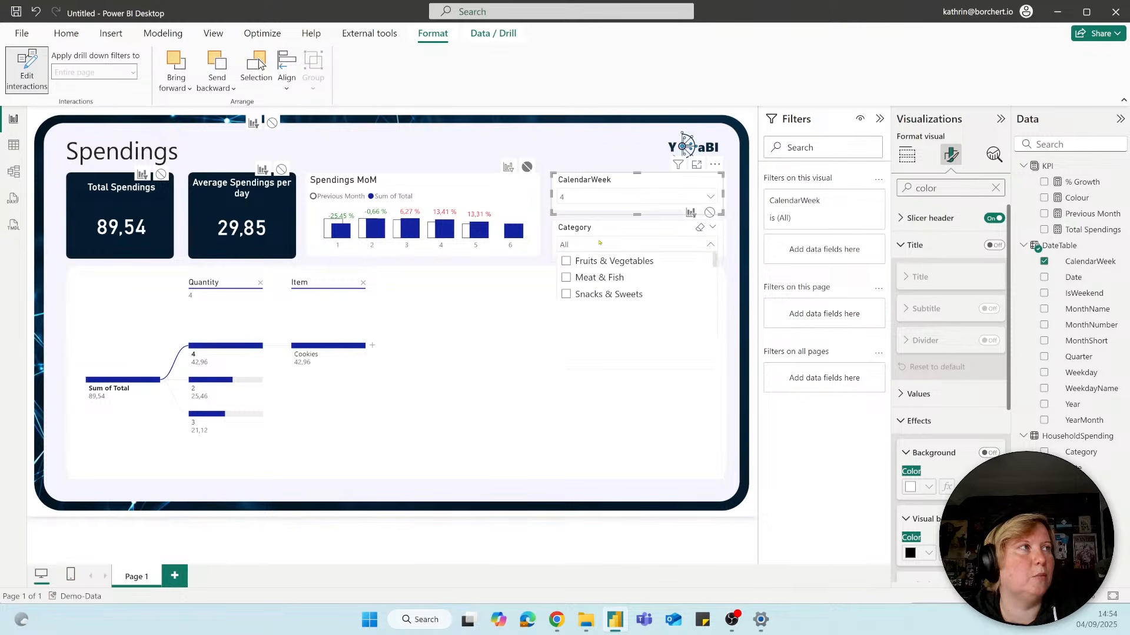
left_click(582, 277)
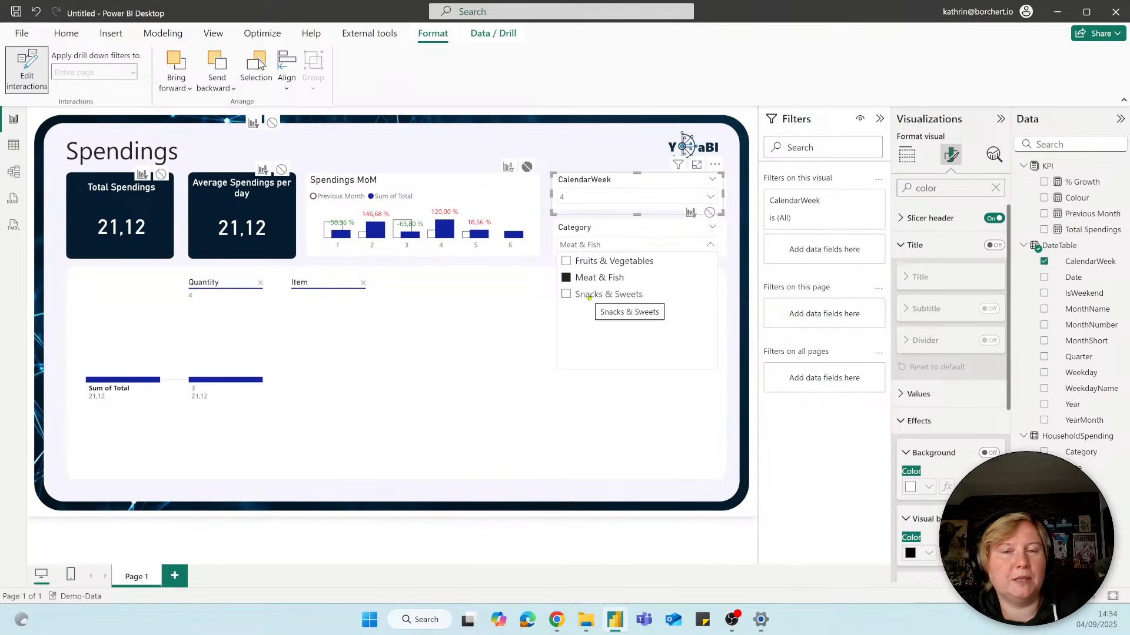
left_click(566, 278)
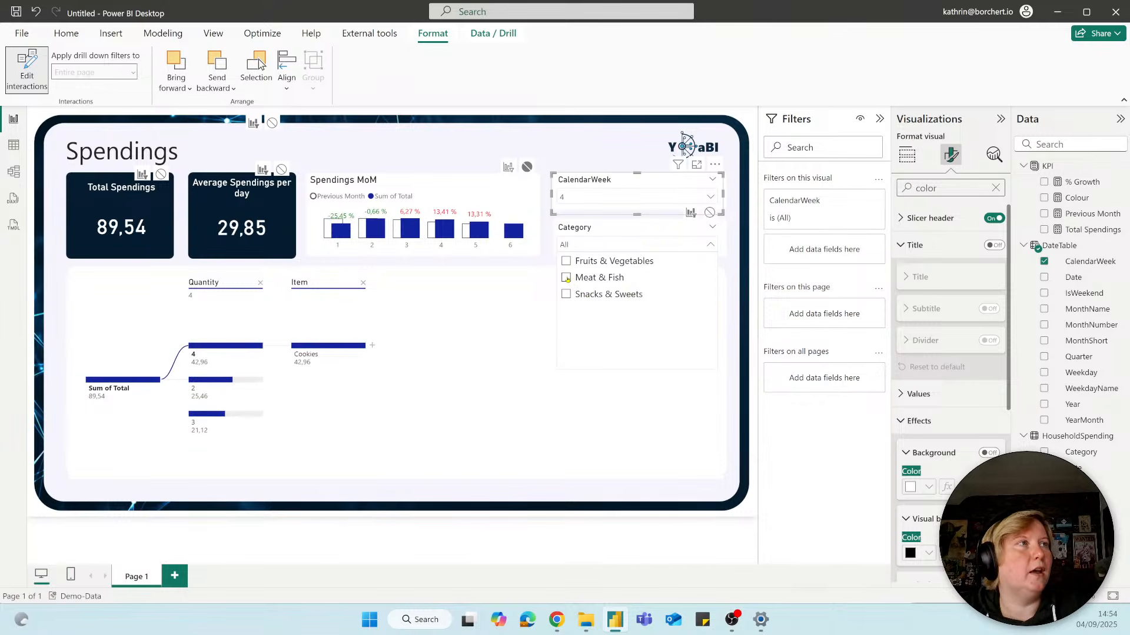
left_click(670, 245)
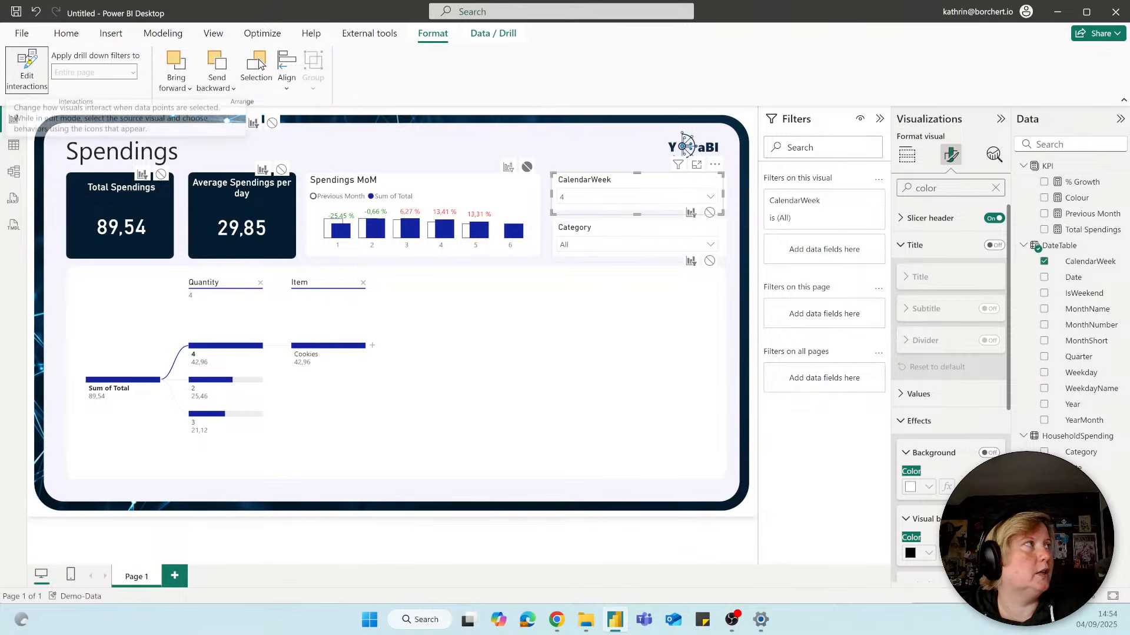
left_click(30, 75)
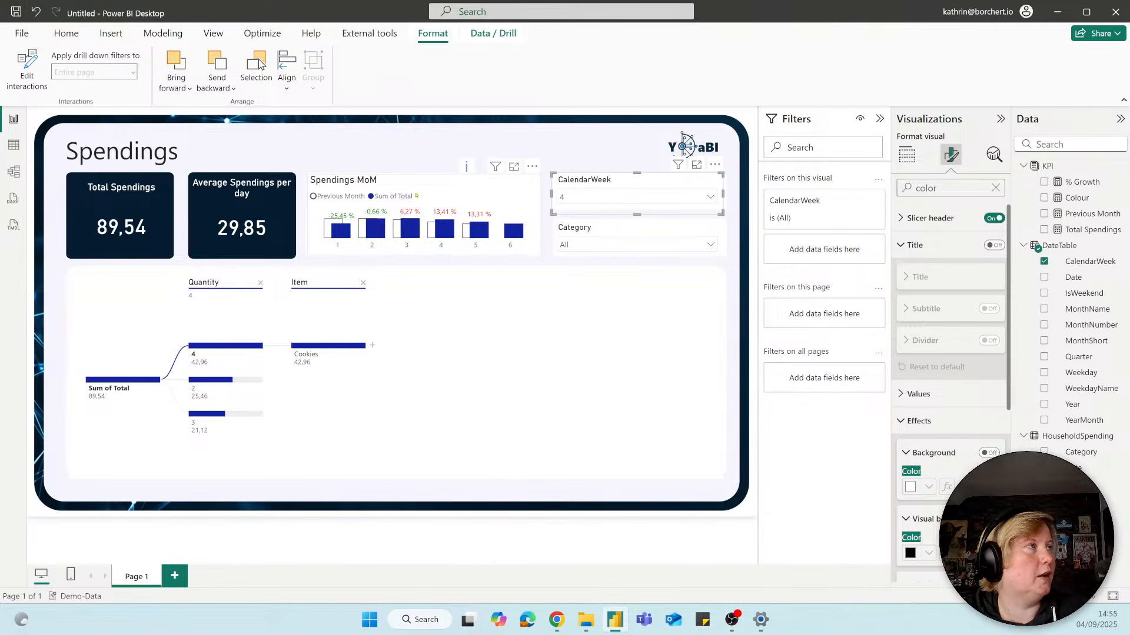
mouse_move(480, 227)
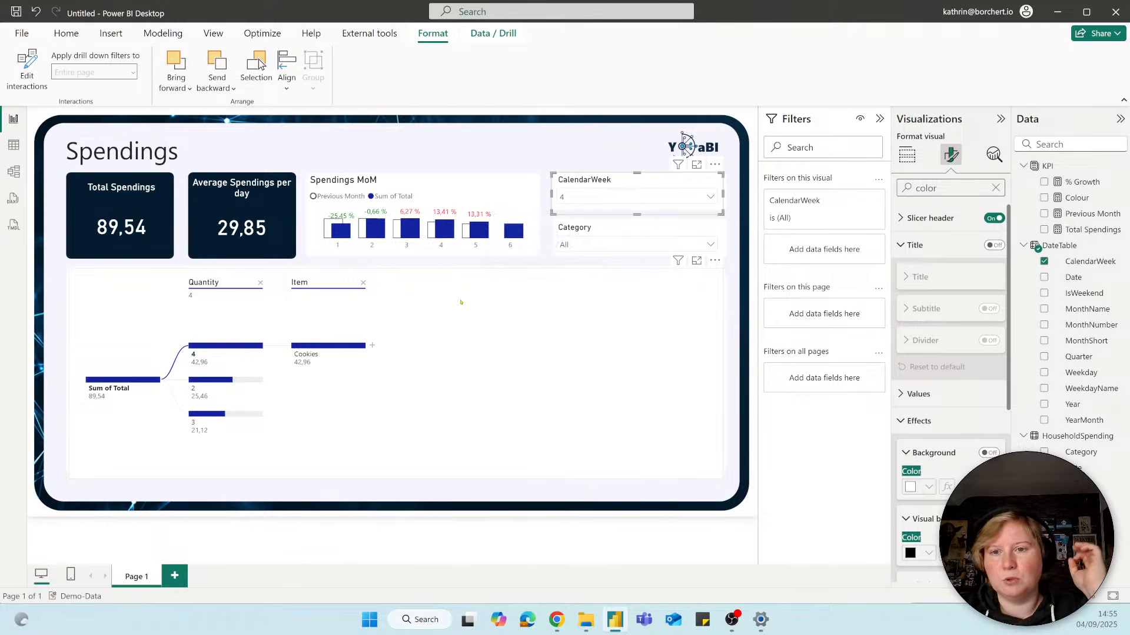
key("ctrl+s")
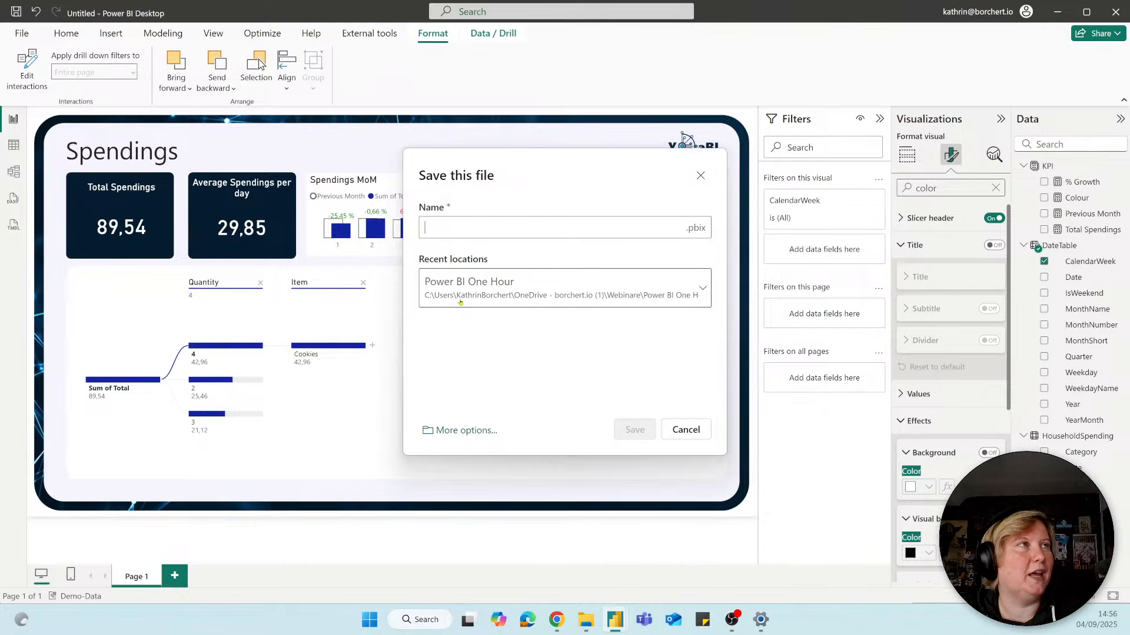
left_click(700, 175)
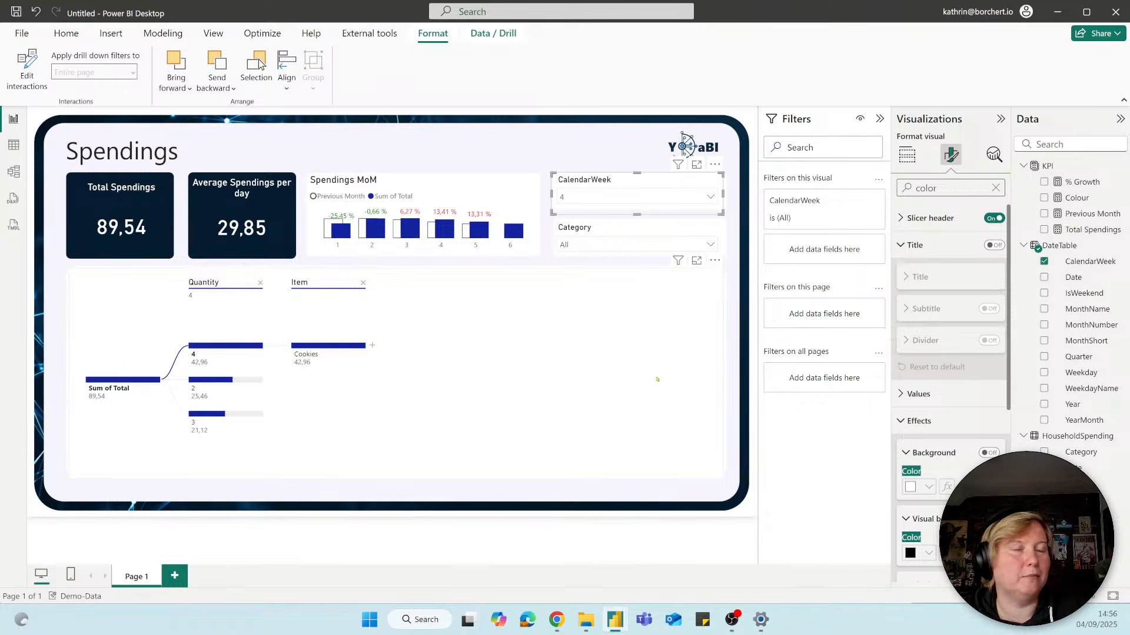